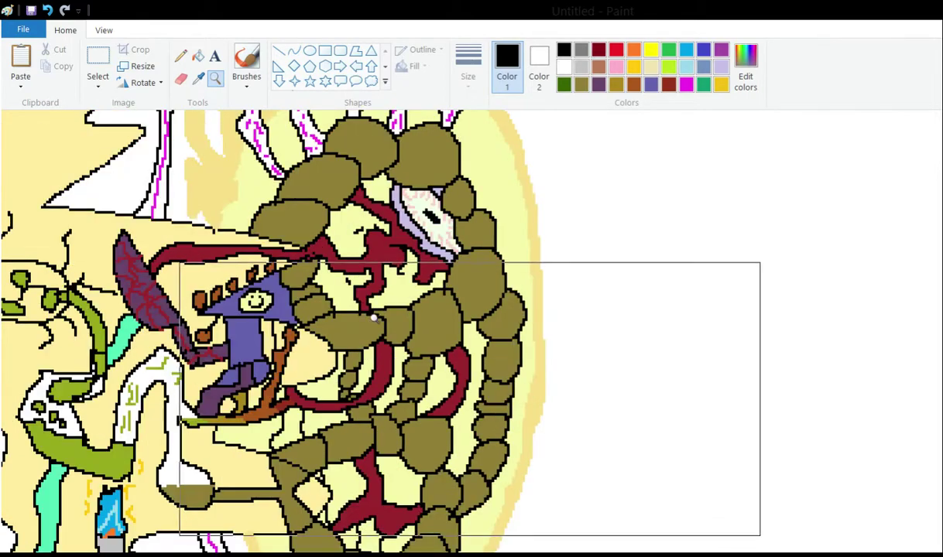
- Fill the pale yellow and tan bands outside the right edge of the olive segments with white
scroll(370, 282, "down", 2)
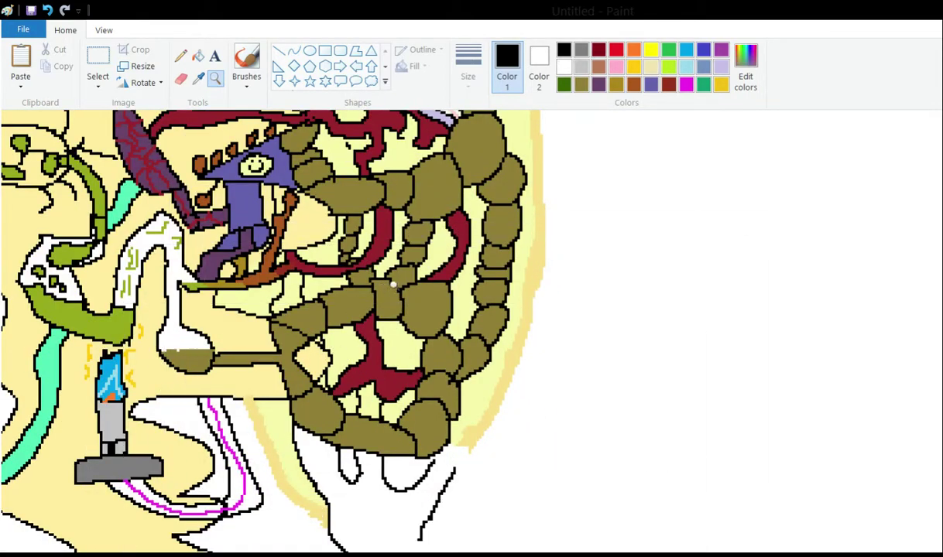
scroll(362, 303, "up", 5)
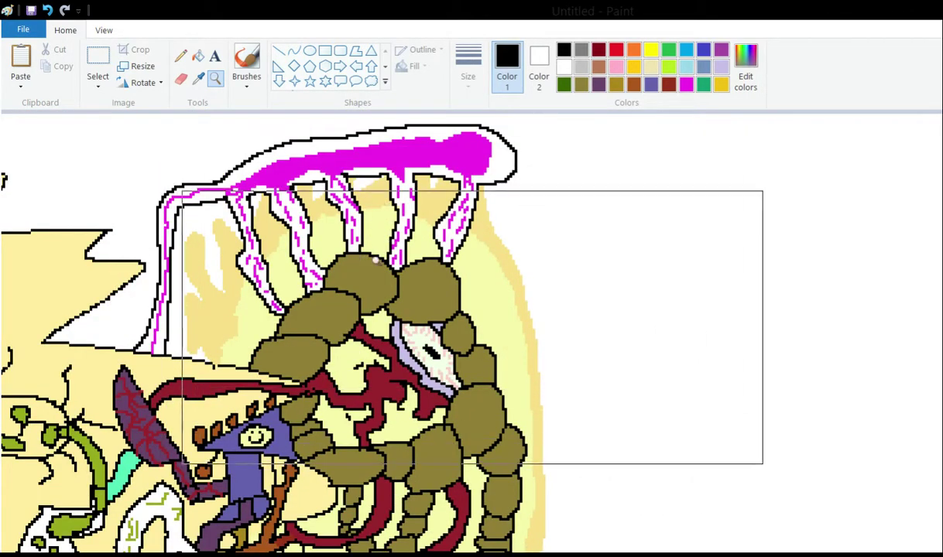
scroll(374, 260, "down", 4)
left_click(367, 330)
left_click(232, 243)
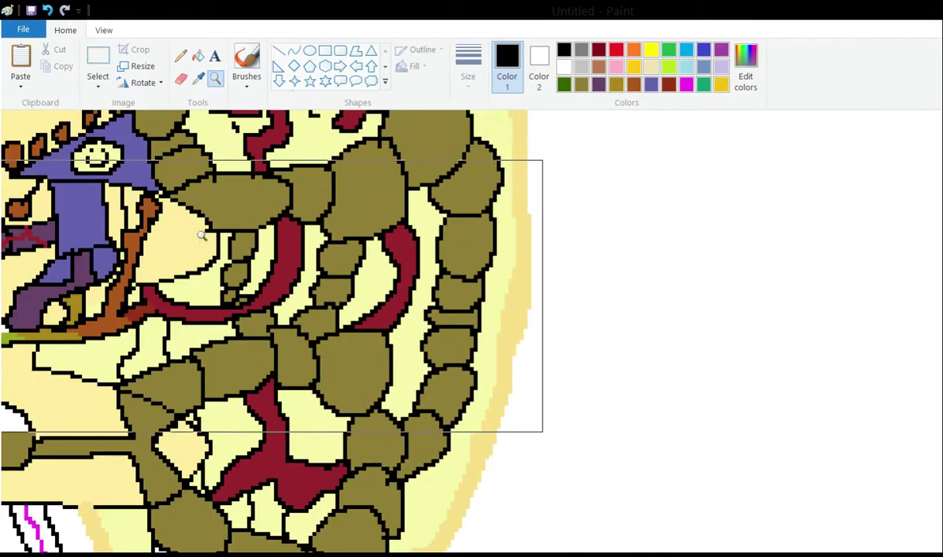
left_click(198, 56)
scroll(344, 175, "up", 5)
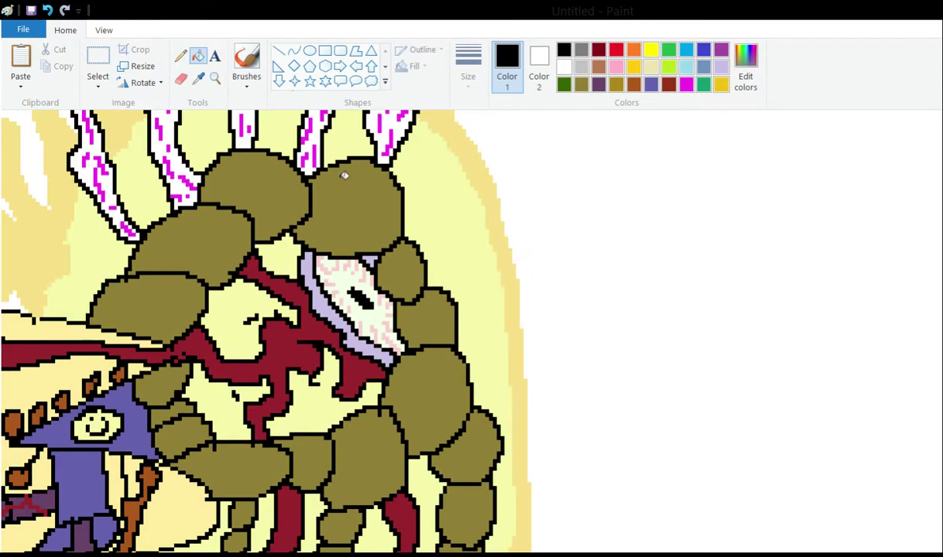
scroll(357, 185, "down", 4)
scroll(417, 220, "down", 3)
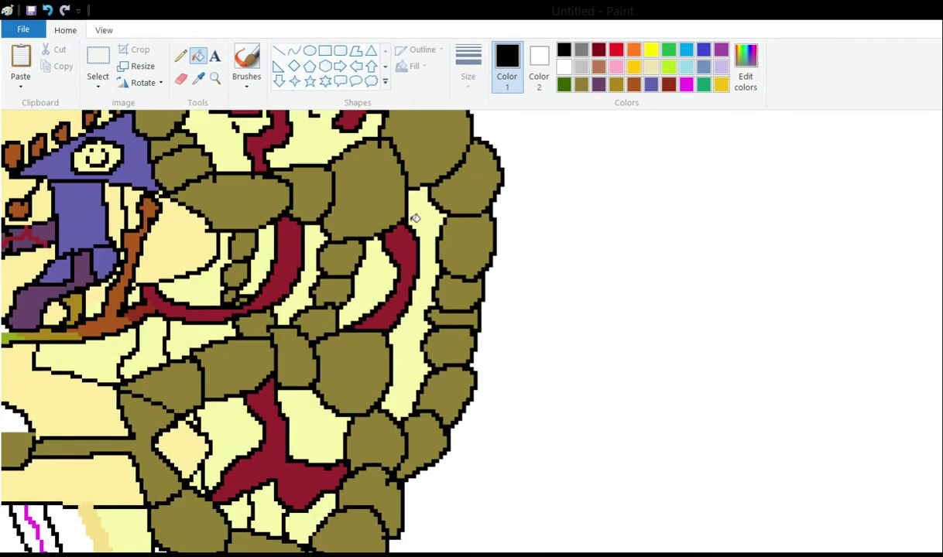
- Draw a black pencil contour around the lower right of the olive segments, continuing the open line beneath them
left_click(180, 56)
scroll(316, 292, "down", 3)
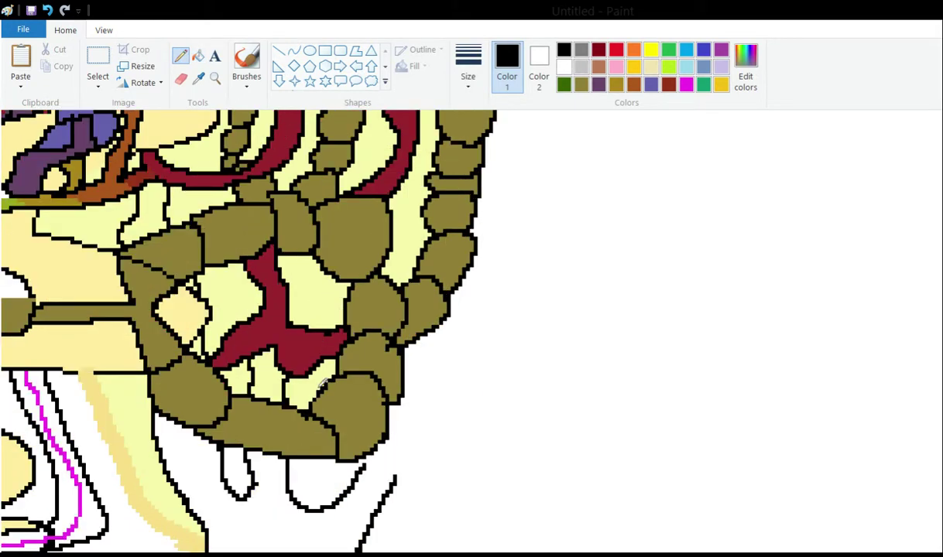
scroll(321, 383, "up", 9)
scroll(248, 199, "down", 6)
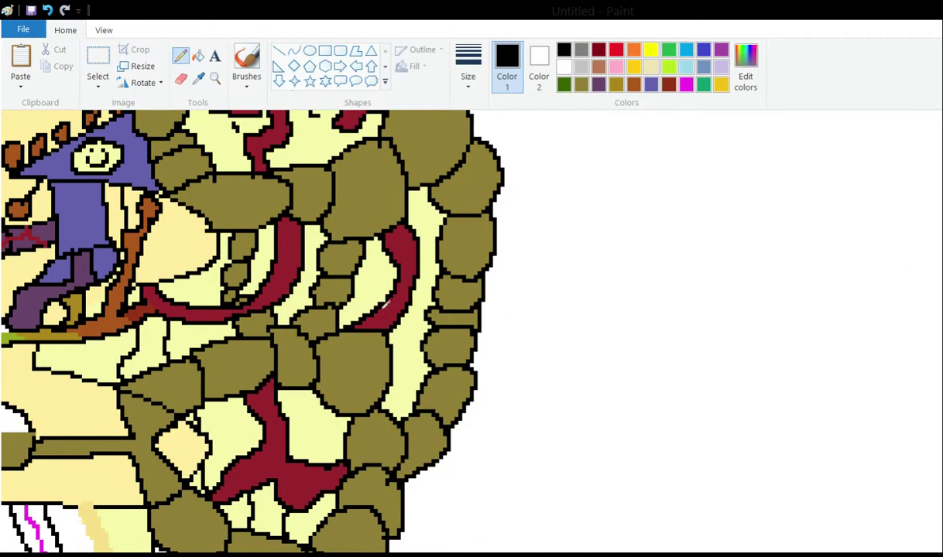
scroll(384, 304, "down", 3)
mouse_move(375, 453)
left_mouse_down()
mouse_move(487, 253)
mouse_move(501, 177)
left_mouse_up()
scroll(435, 263, "up", 3)
scroll(357, 237, "down", 3)
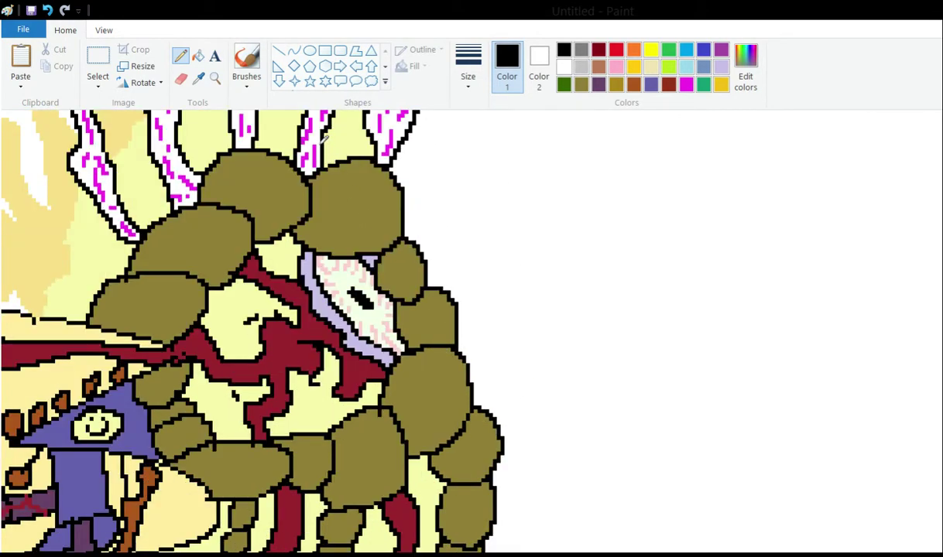
- Draw the black outer contour arching from the uppermost right olive segment down to the lower contour, with a hooked inner line inside it
left_click_drag(399, 181, 415, 177)
mouse_move(367, 266)
left_mouse_down()
mouse_move(368, 236)
mouse_move(385, 223)
left_mouse_up()
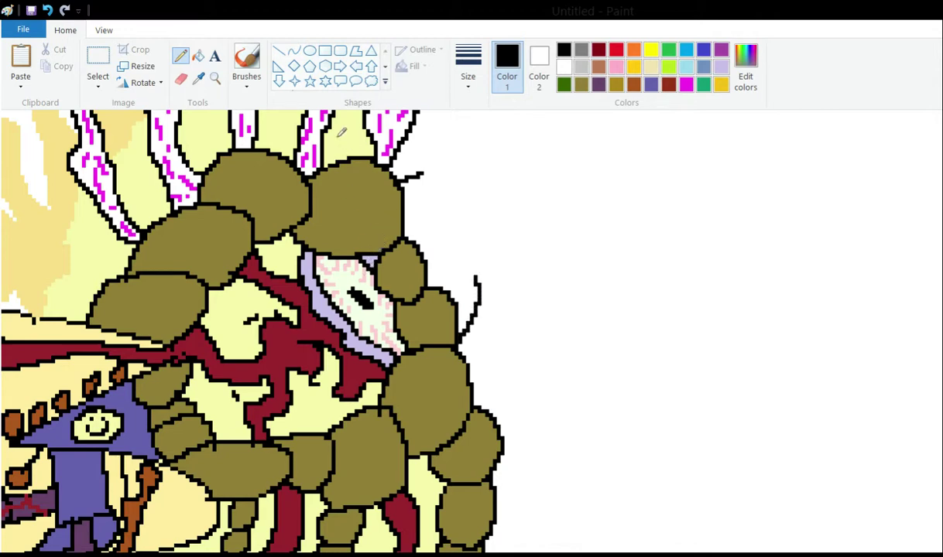
left_click_drag(422, 172, 449, 184)
left_click_drag(384, 214, 387, 199)
left_click_drag(365, 143, 380, 147)
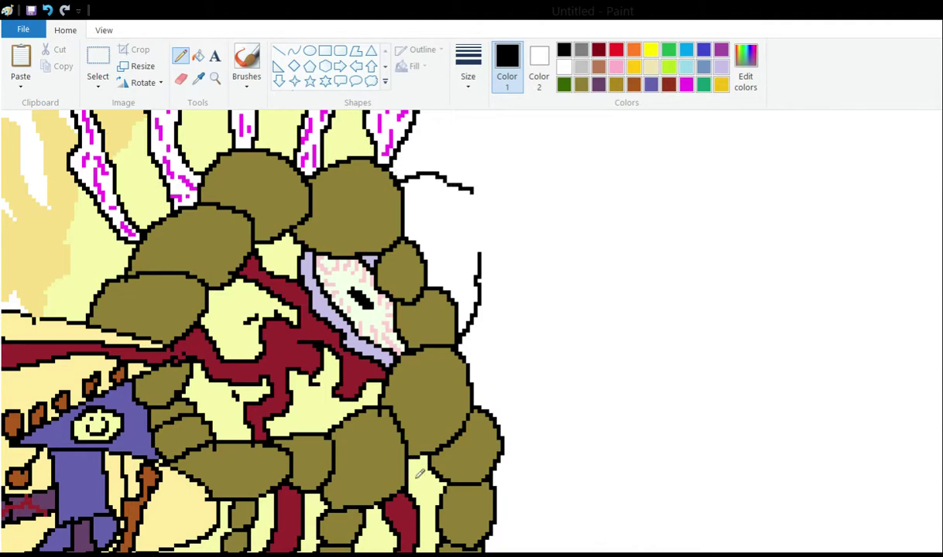
mouse_move(423, 465)
left_mouse_down()
mouse_move(434, 240)
mouse_move(427, 205)
mouse_move(385, 149)
left_mouse_up()
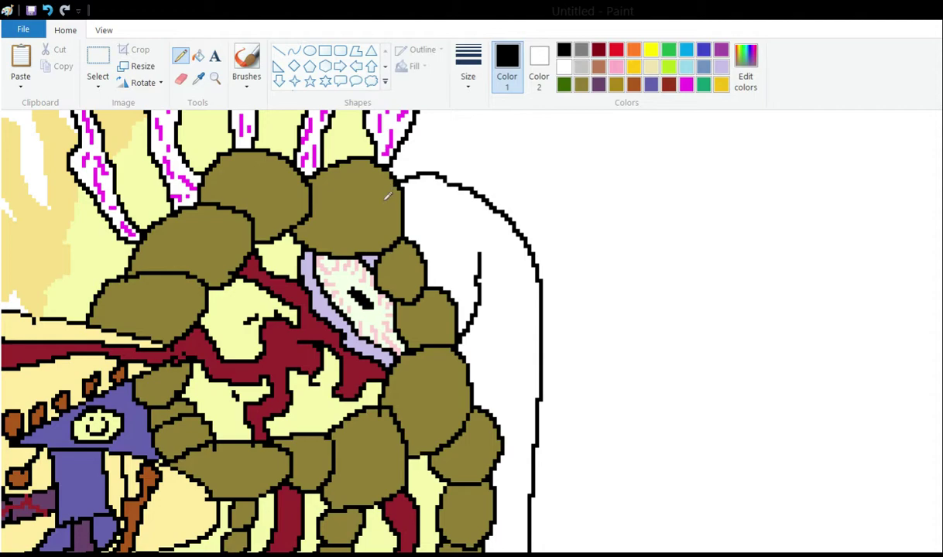
mouse_move(387, 195)
left_mouse_down()
mouse_move(412, 270)
mouse_move(407, 335)
left_mouse_up()
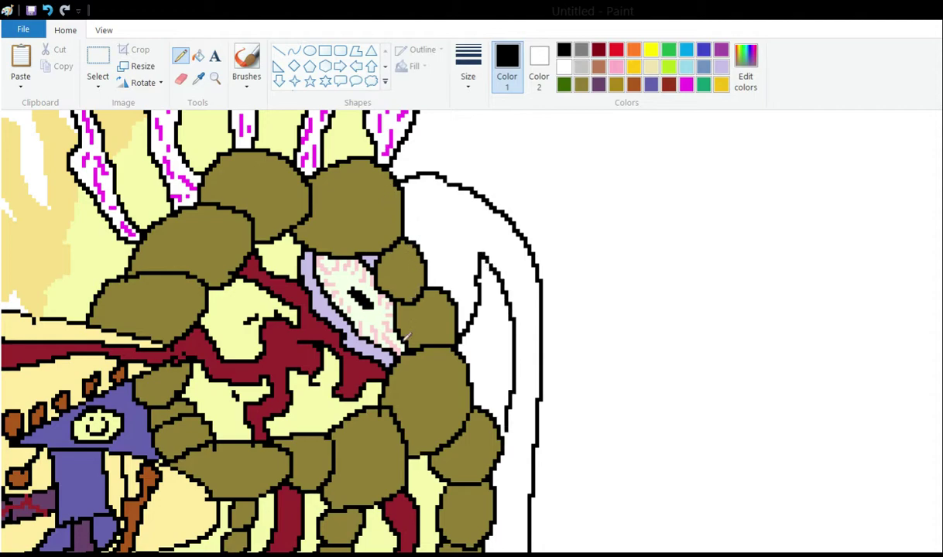
- Examine the new outer contour from its upper arch down to the open line ends below the olive segments
scroll(406, 335, "down", 5)
scroll(376, 293, "up", 5)
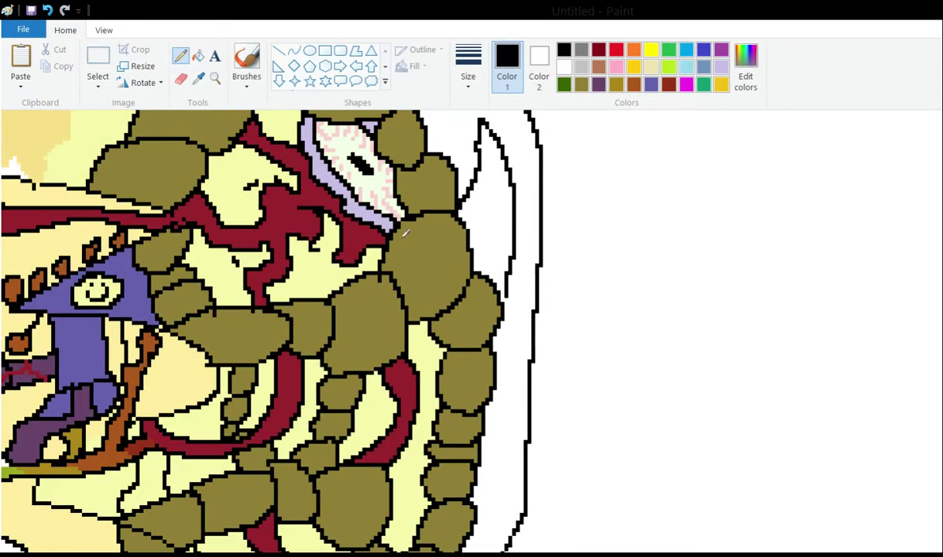
scroll(242, 344, "down", 4)
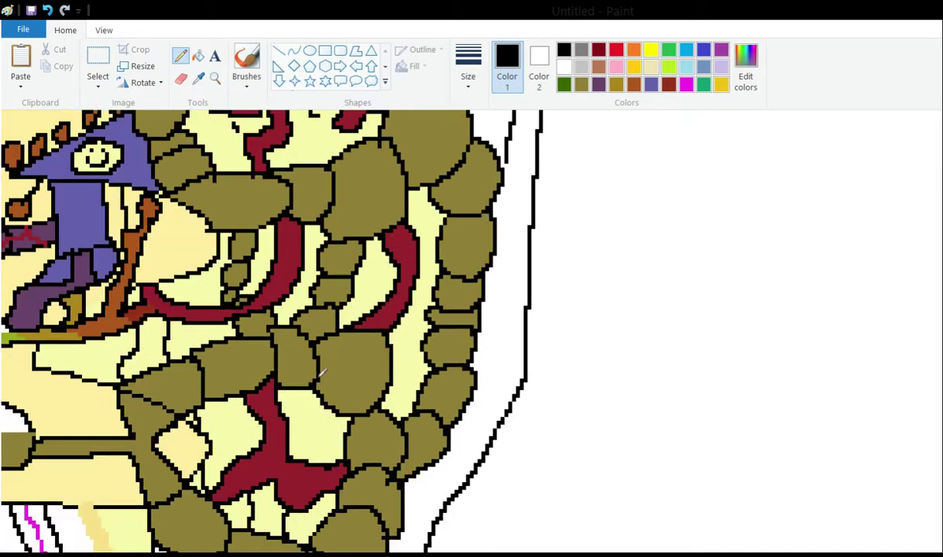
scroll(380, 287, "up", 4)
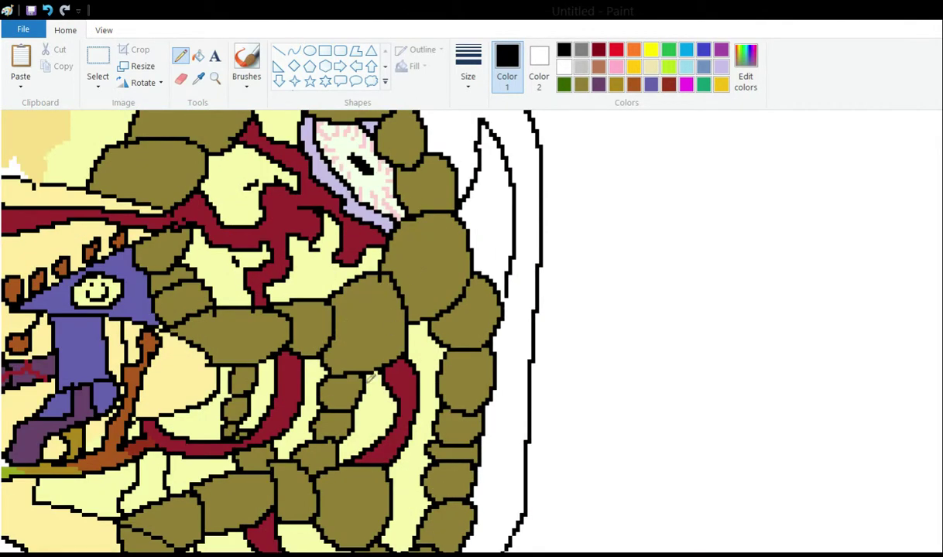
scroll(370, 375, "down", 5)
scroll(393, 286, "up", 5)
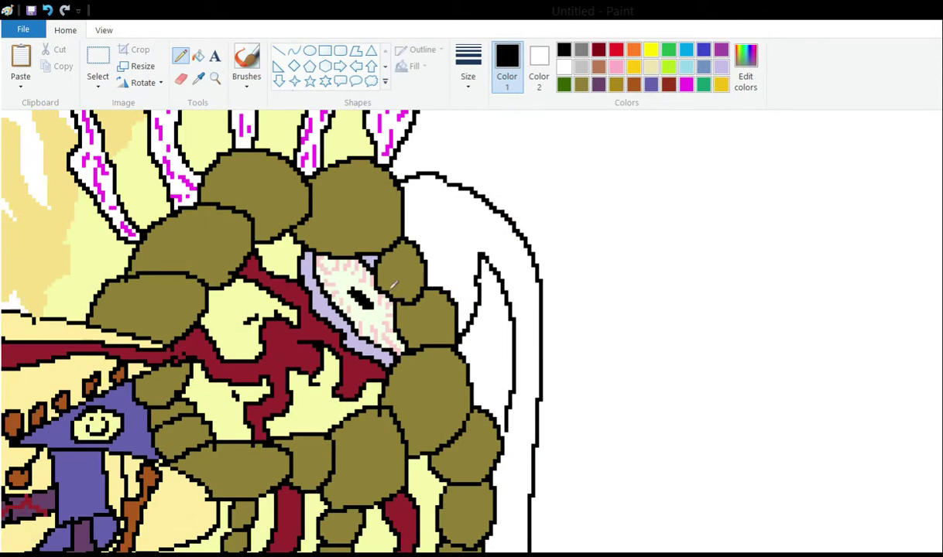
scroll(391, 321, "down", 3)
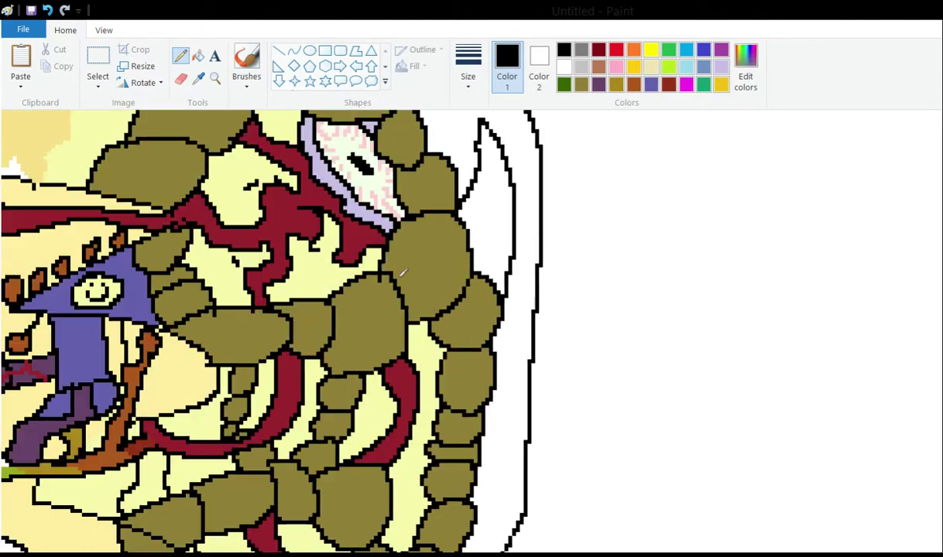
scroll(290, 234, "up", 3)
scroll(353, 226, "down", 5)
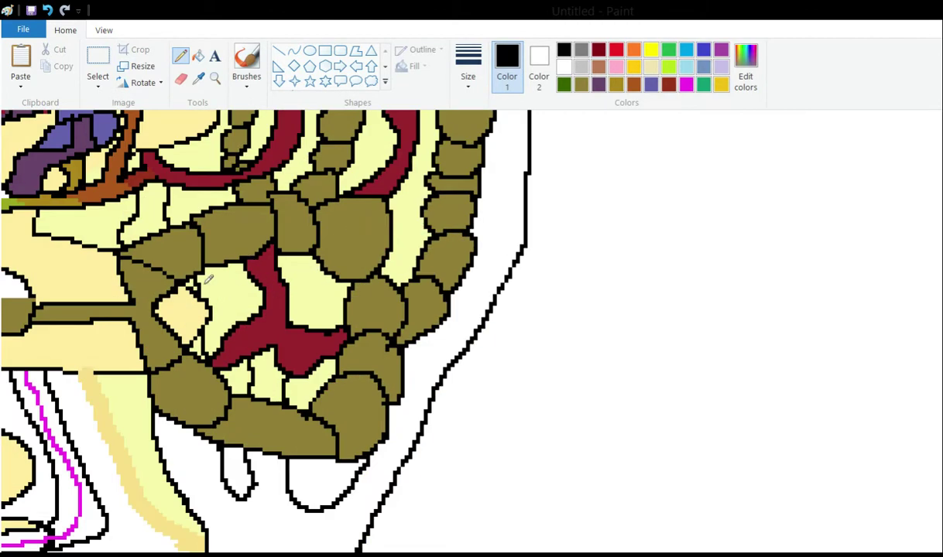
scroll(201, 267, "up", 3)
scroll(229, 272, "down", 7)
scroll(361, 537, "left", 3)
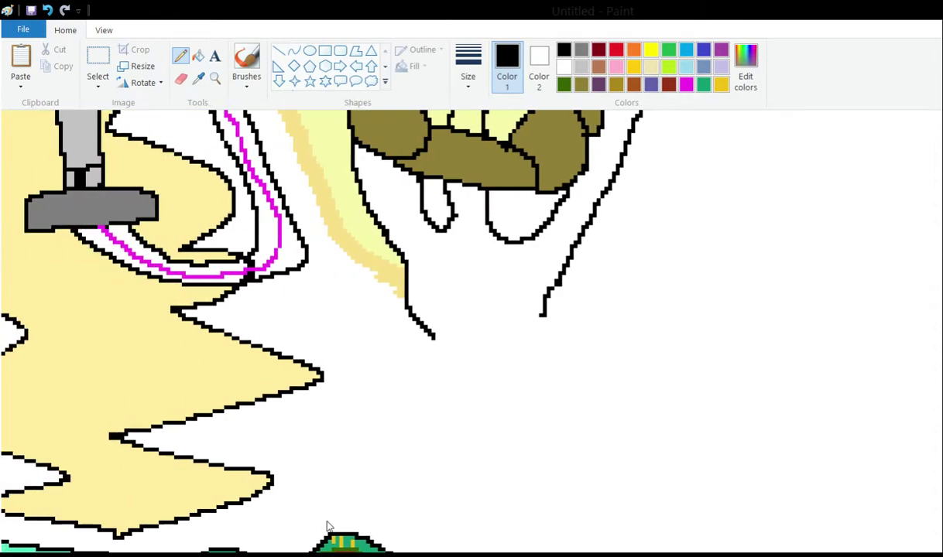
scroll(325, 526, "up", 10)
scroll(564, 177, "up", 3)
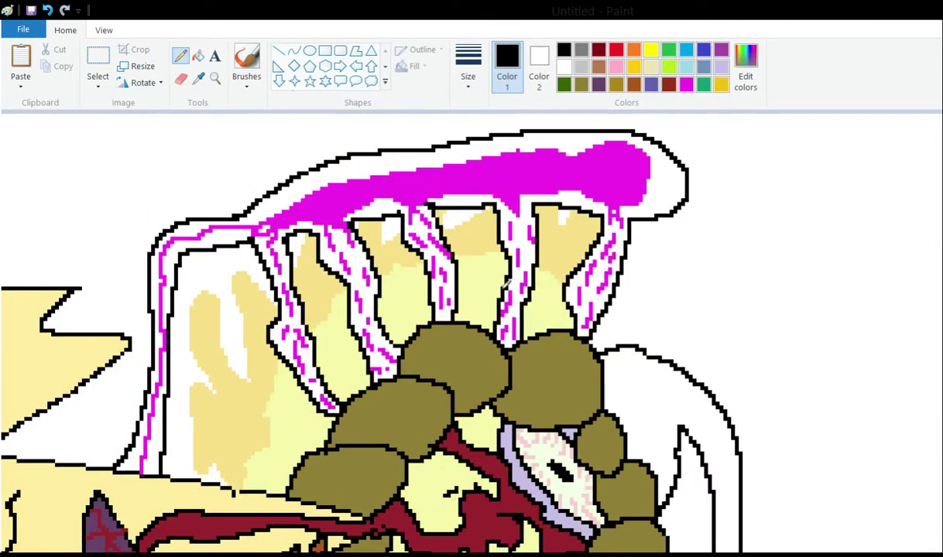
- Extend the two open black contour lines below the olive segments downward into a narrow neck
scroll(454, 237, "down", 12)
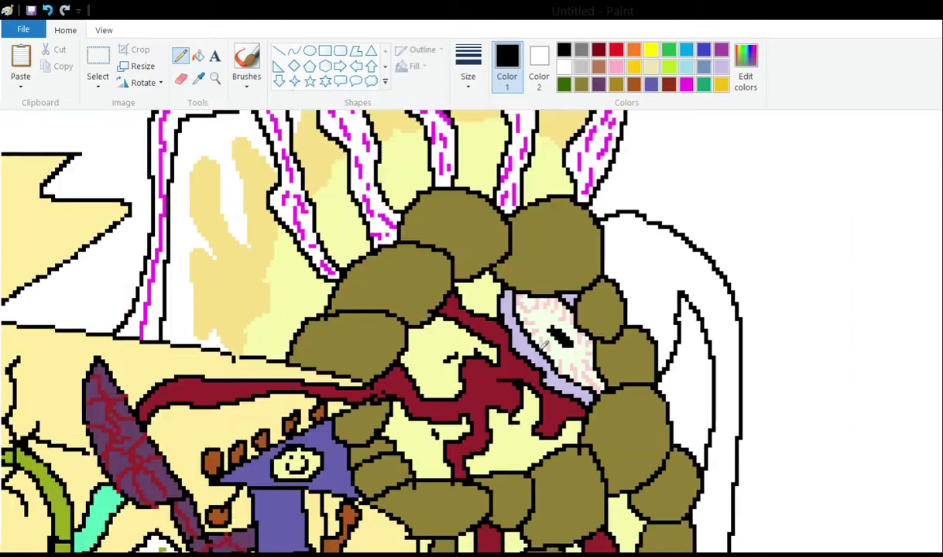
scroll(380, 275, "down", 3)
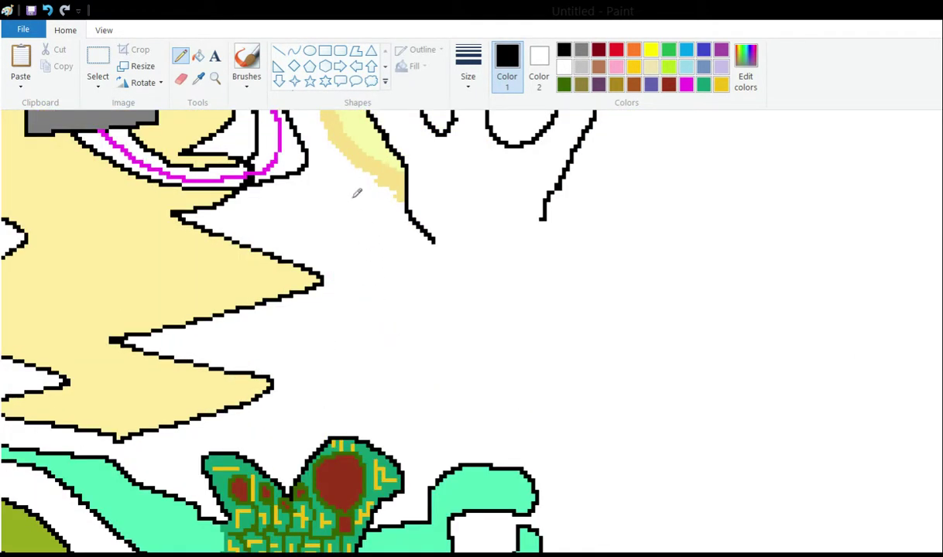
mouse_move(432, 241)
left_mouse_down()
mouse_move(460, 285)
mouse_move(461, 308)
left_mouse_up()
left_click_drag(547, 219, 529, 250)
left_click_drag(426, 192, 429, 284)
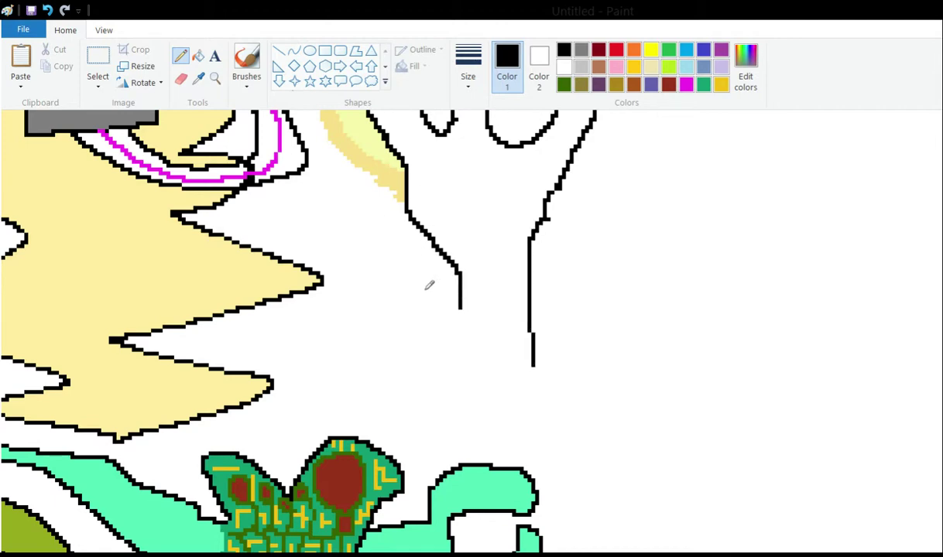
- Erase the two facing tips at the opening of the mint-green claw
scroll(389, 219, "down", 2)
scroll(394, 270, "up", 2)
scroll(387, 268, "down", 3)
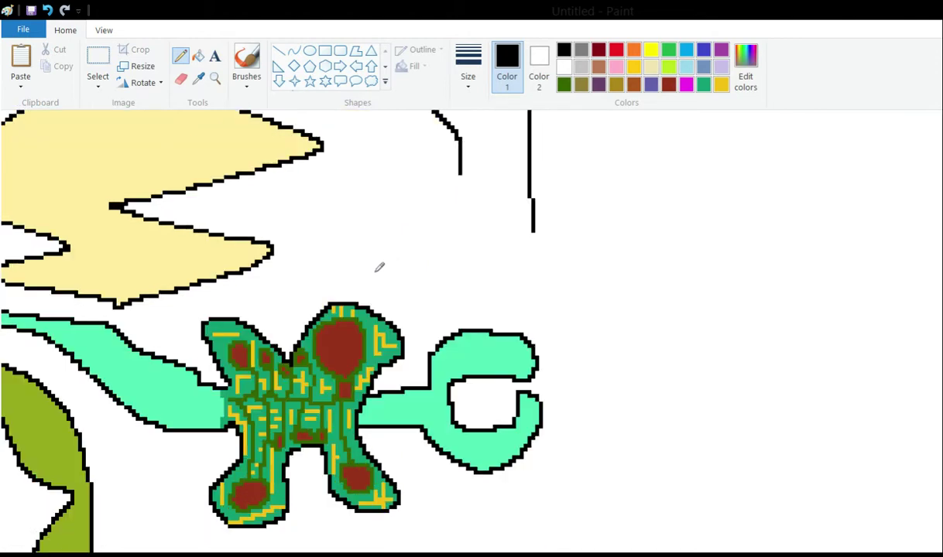
left_click(216, 78)
left_click(400, 309)
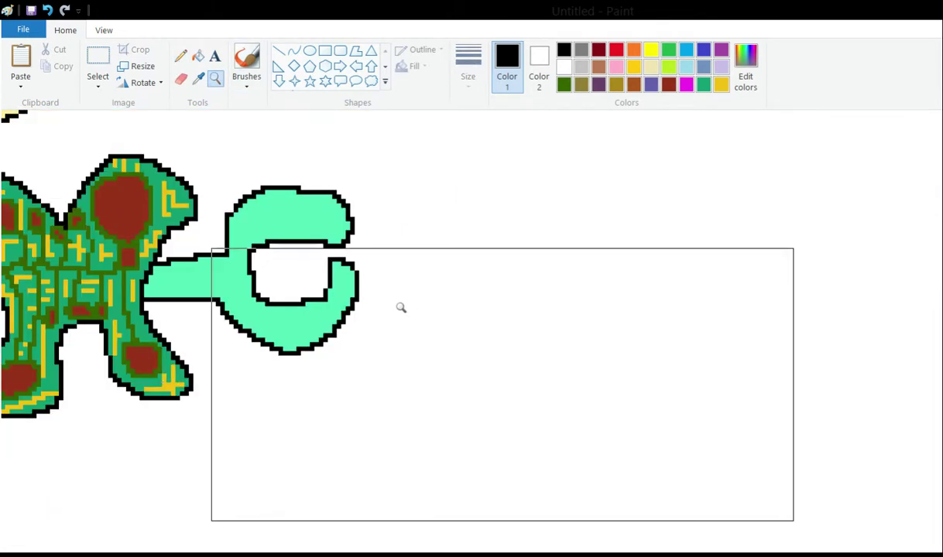
left_click(180, 79)
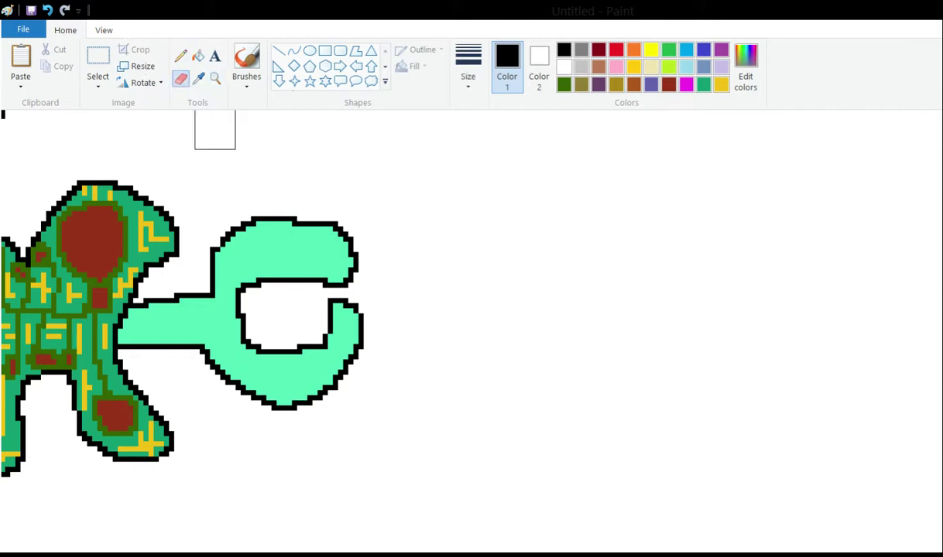
left_click(337, 292)
- Close the claw's opening with black pencil lines along its outer and inner edges to form a ring
left_click(180, 55)
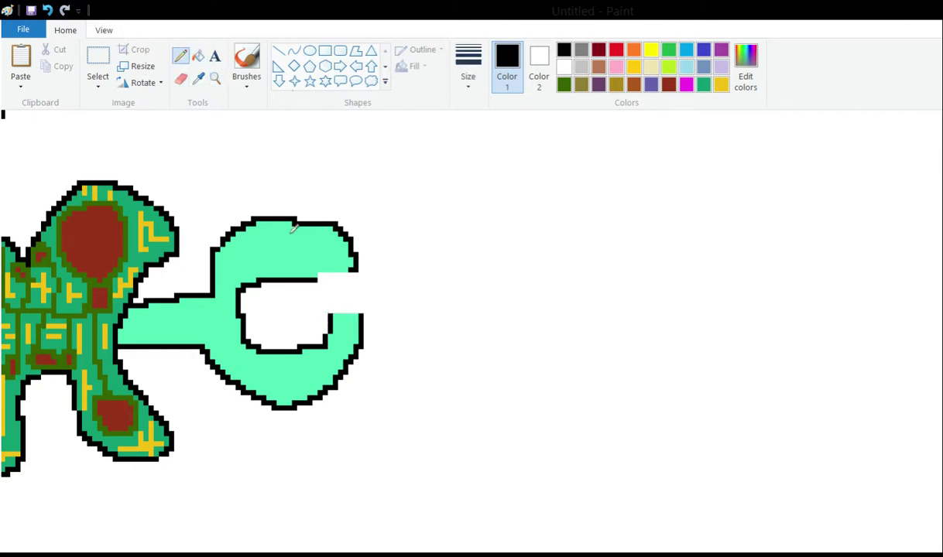
left_click_drag(289, 212, 292, 242)
left_click_drag(317, 281, 330, 313)
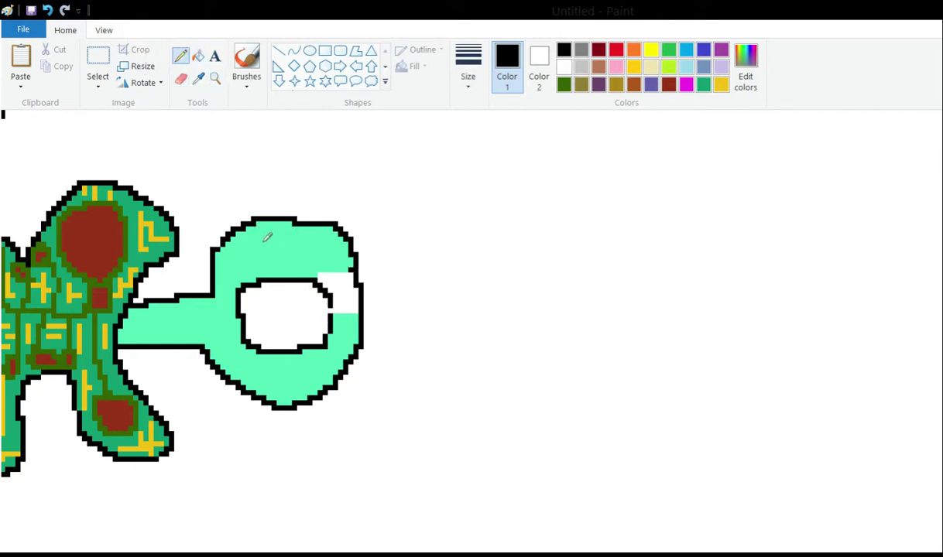
- Fill the white gap in the closed ring with the mint green sampled from the ring
left_click(198, 79)
left_click(239, 234)
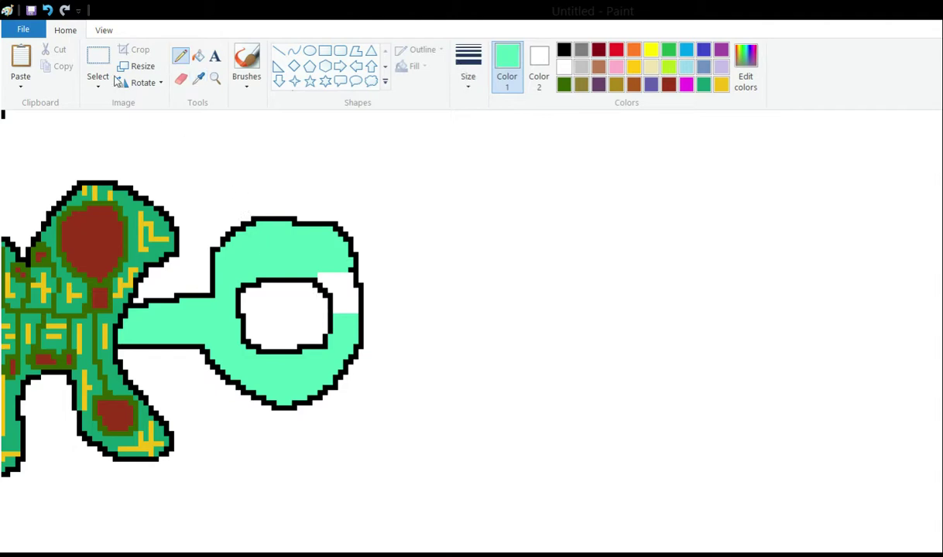
left_click(198, 56)
- Erase the black outline along the upper edge of the mint-green ring, below the open neck
scroll(239, 196, "up", 5)
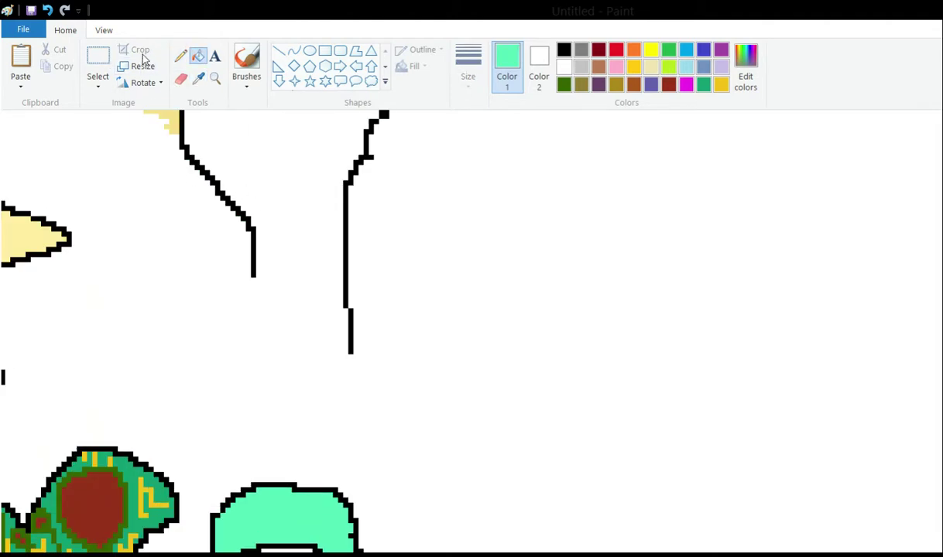
left_click(181, 79)
scroll(326, 410, "down", 3)
left_click_drag(287, 341, 317, 349)
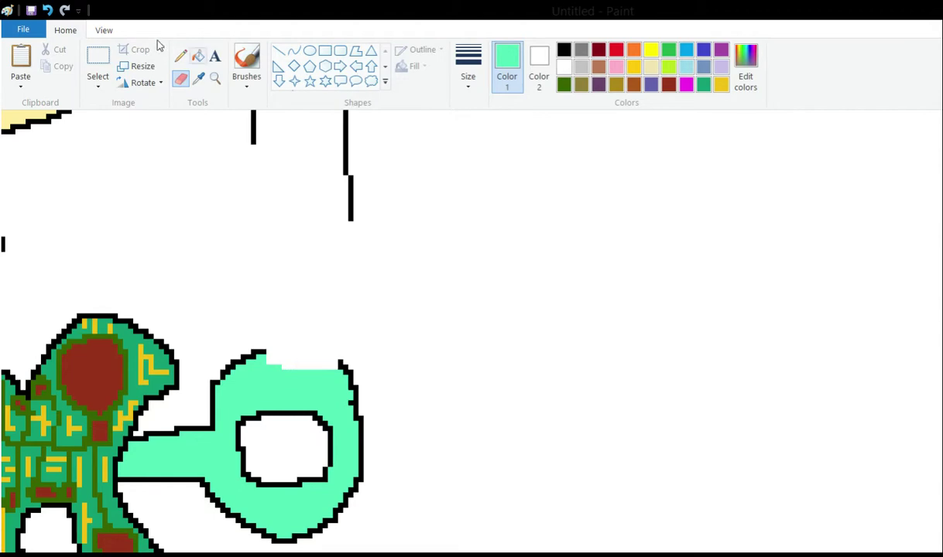
- Draw two black pencil lines connecting the neck's open ends to the erased edge of the mint-green ring
left_click(180, 56)
scroll(210, 264, "up", 3)
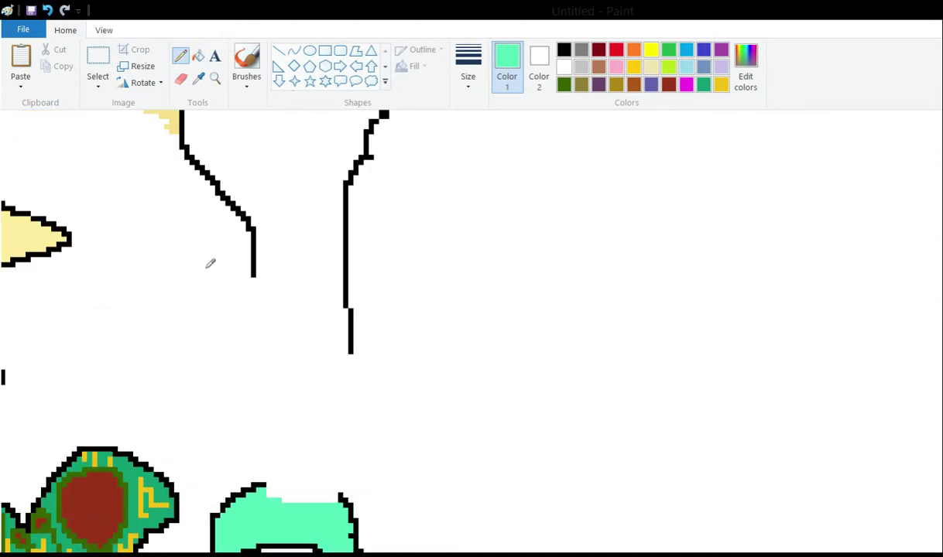
scroll(252, 273, "down", 3)
scroll(211, 188, "up", 3)
left_click(563, 50)
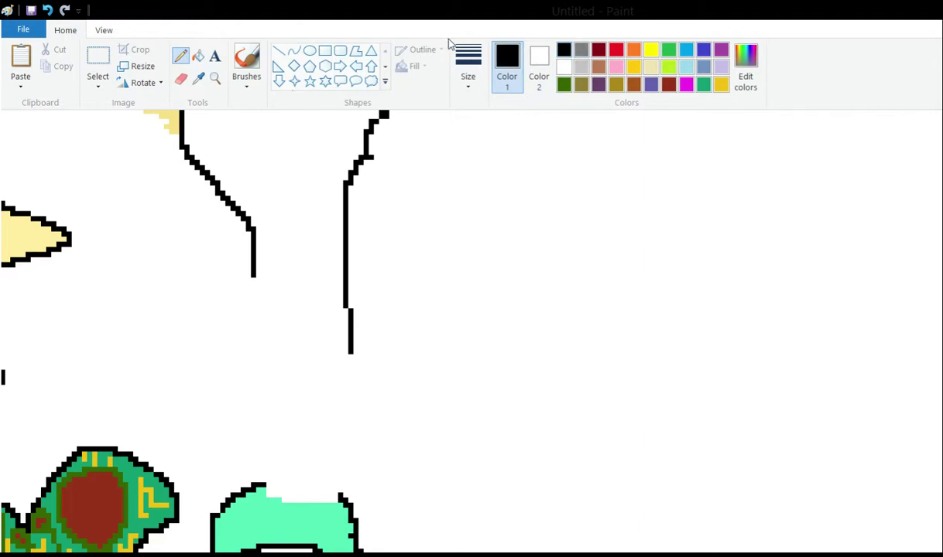
left_click_drag(254, 282, 269, 481)
mouse_move(339, 493)
left_mouse_down()
mouse_move(337, 410)
mouse_move(352, 352)
left_mouse_up()
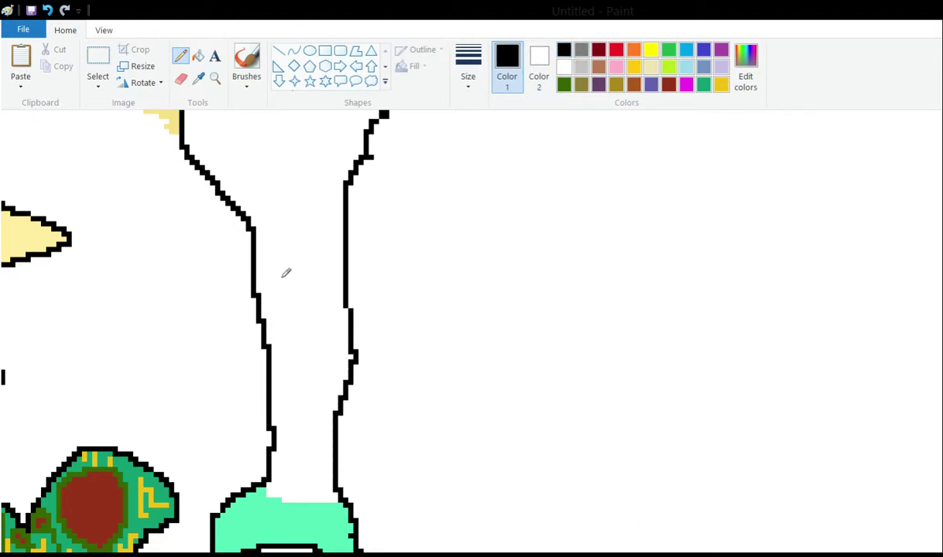
- Fill the outlined membrane around the olive segments and its connecting tube with the mint green sampled from the ring
left_click(198, 78)
left_click(257, 502)
scroll(254, 414, "up", 3)
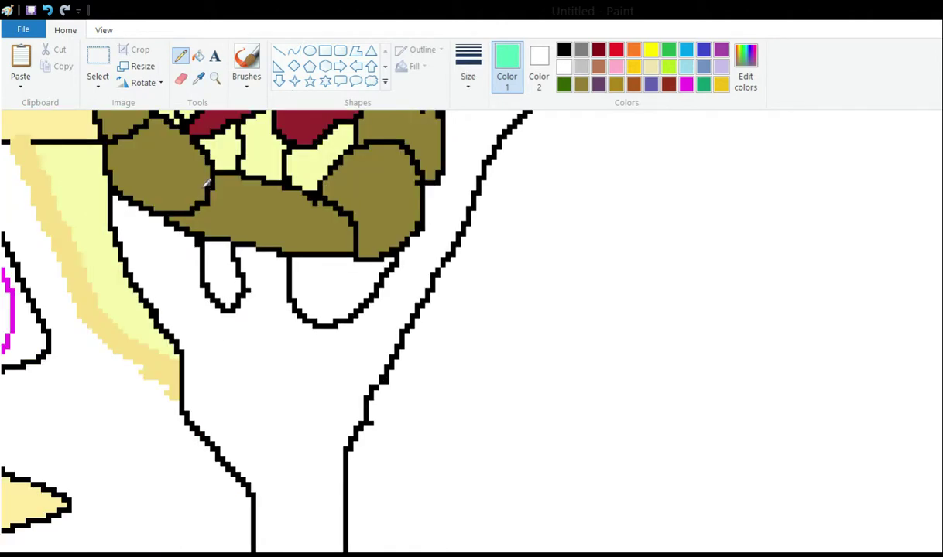
left_click(197, 57)
left_click(236, 321)
scroll(310, 325, "up", 10)
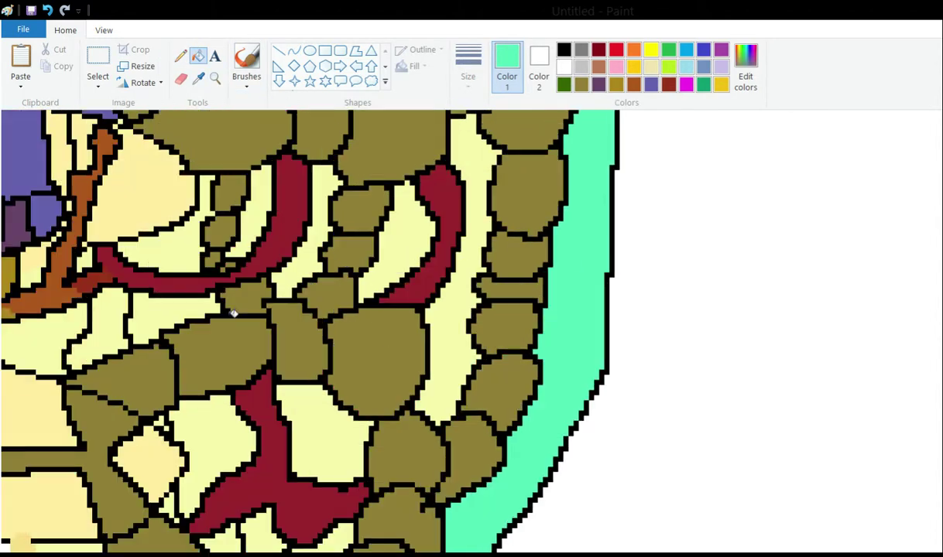
scroll(368, 317, "down", 10)
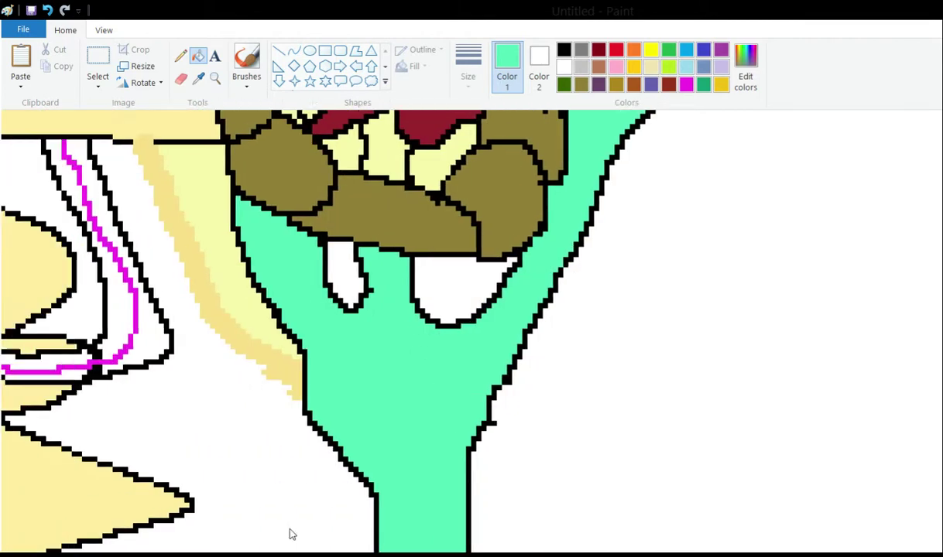
left_click_drag(289, 534, 285, 533)
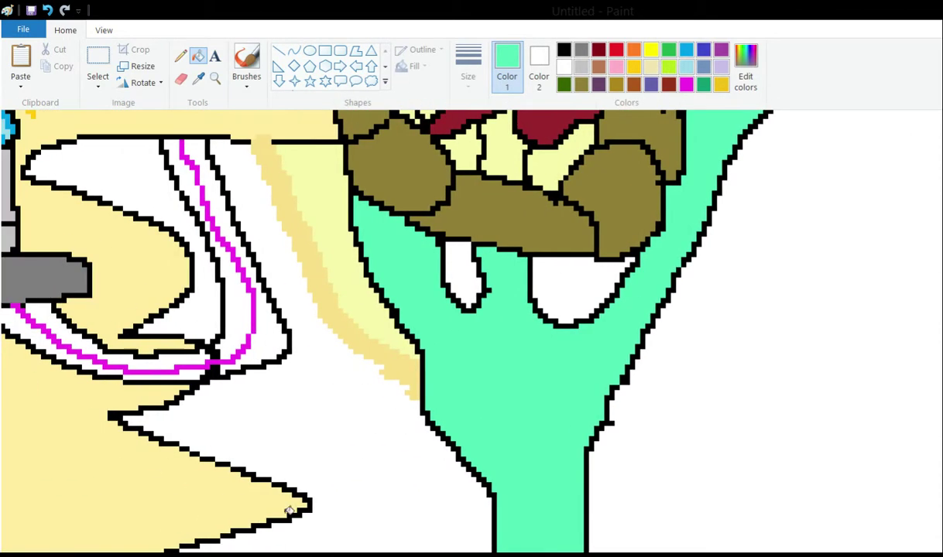
scroll(367, 317, "up", 3)
- Fill the middle pale-yellow gap below the lower vessel with sampled dark red and pencil over the black line separating them
left_click(198, 79)
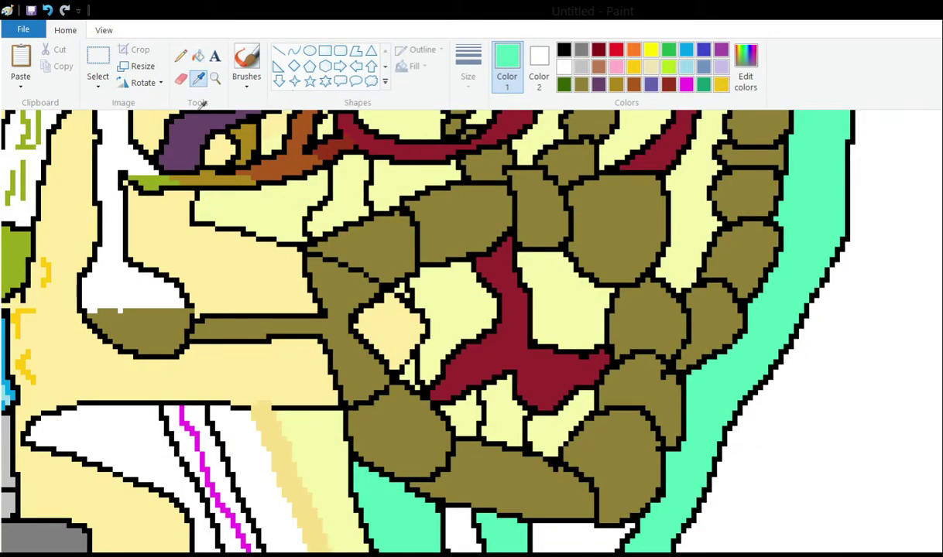
scroll(374, 293, "up", 3)
left_click(374, 289)
left_click(501, 530)
scroll(402, 358, "up", 1)
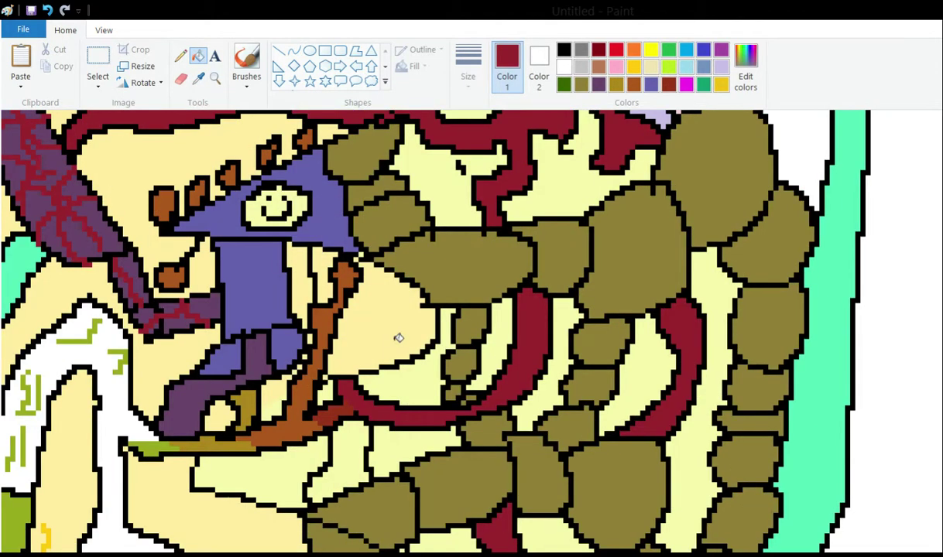
scroll(398, 337, "down", 2)
left_click(181, 55)
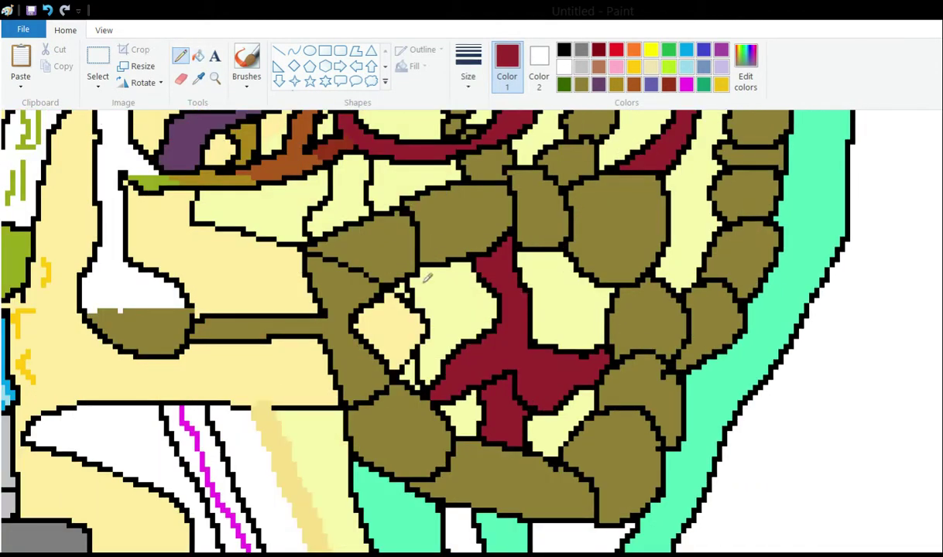
mouse_move(485, 384)
left_mouse_down()
mouse_move(481, 357)
mouse_move(517, 402)
left_mouse_up()
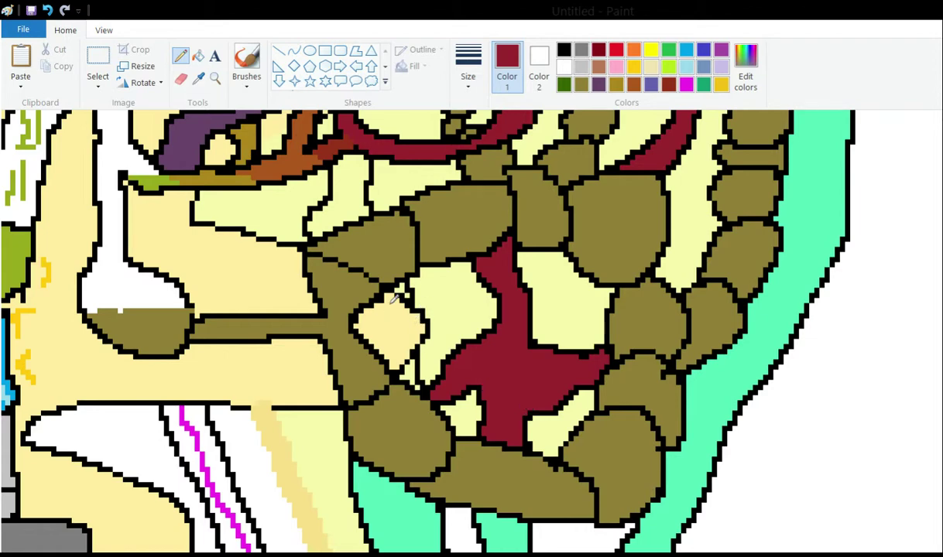
- Fill the pale strip below the curved dark red vessel and the small gaps beside the tan diamond with dark red
scroll(455, 288, "up", 5)
scroll(375, 285, "down", 5)
left_click(198, 55)
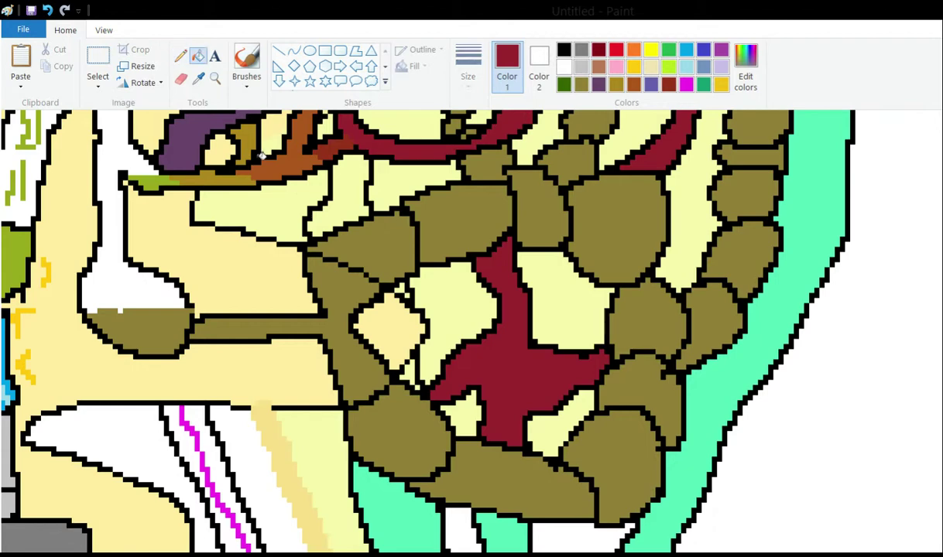
left_click(280, 159)
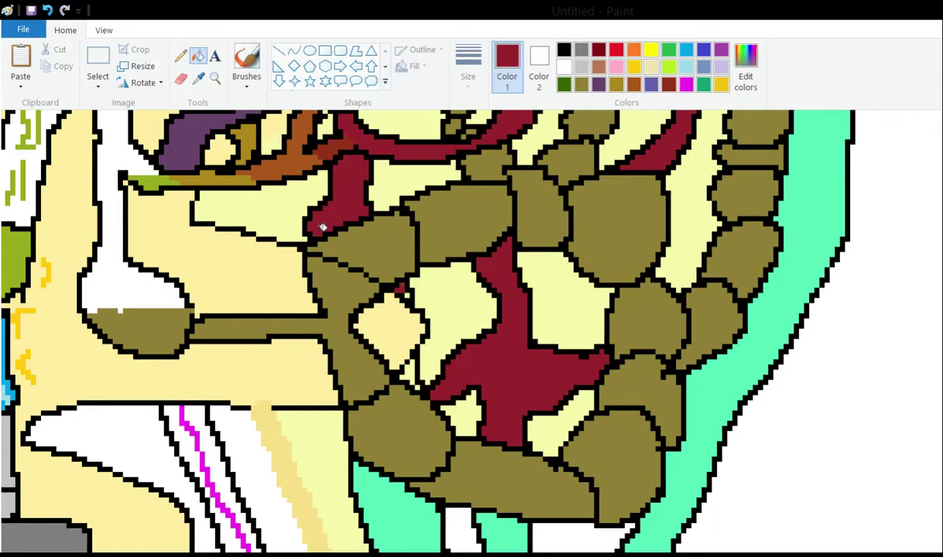
left_click(328, 297)
- Shrink the tan diamond with a black pencil line, erase its old inner edge and draw a new black edge beside the pale area
left_click(181, 56)
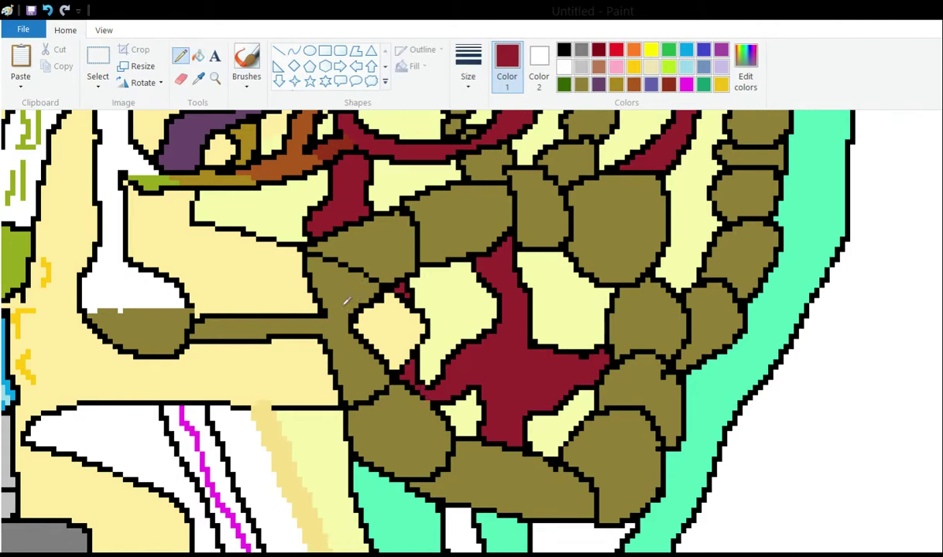
left_click(564, 48)
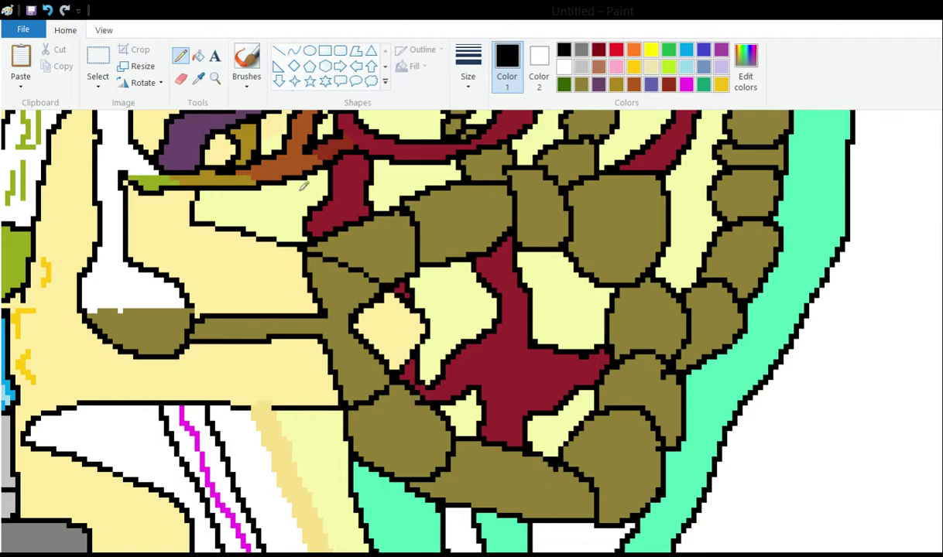
scroll(303, 186, "up", 3)
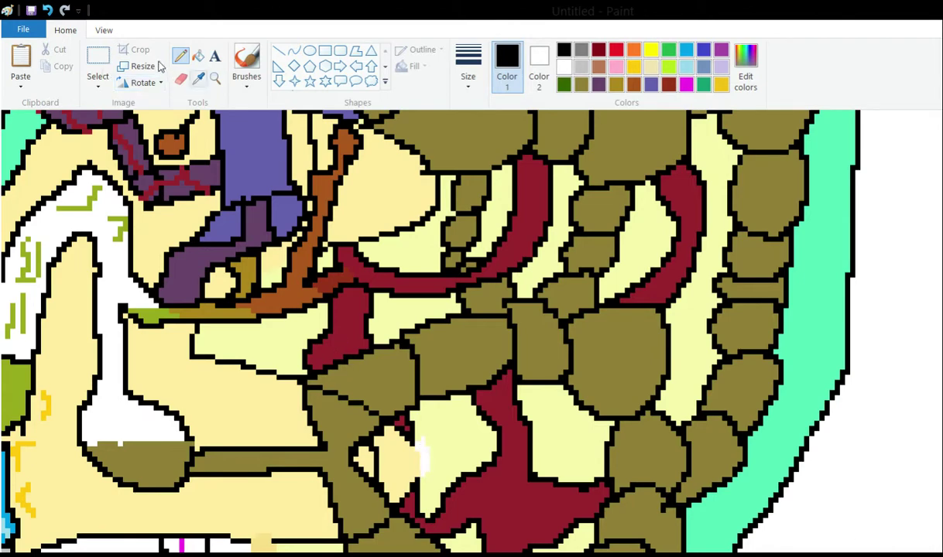
left_click(180, 78)
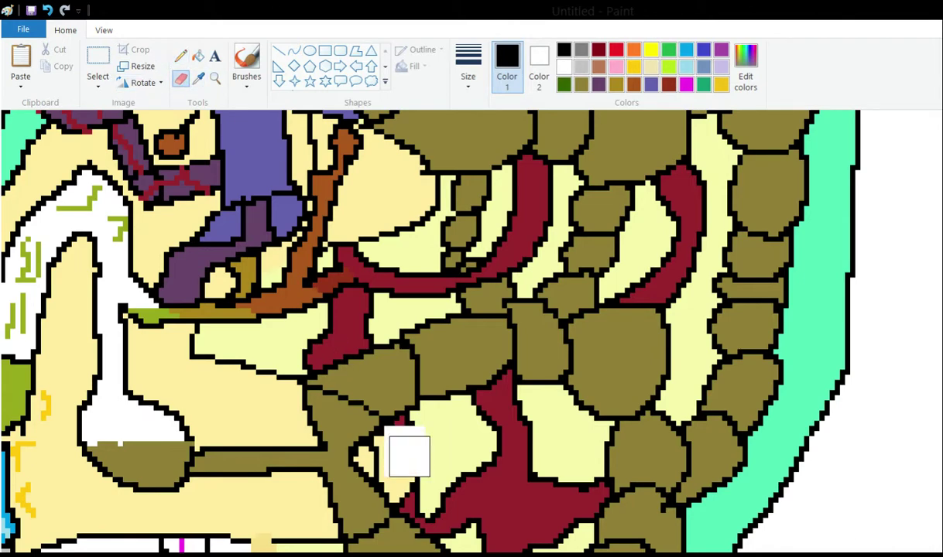
left_click_drag(408, 452, 407, 464)
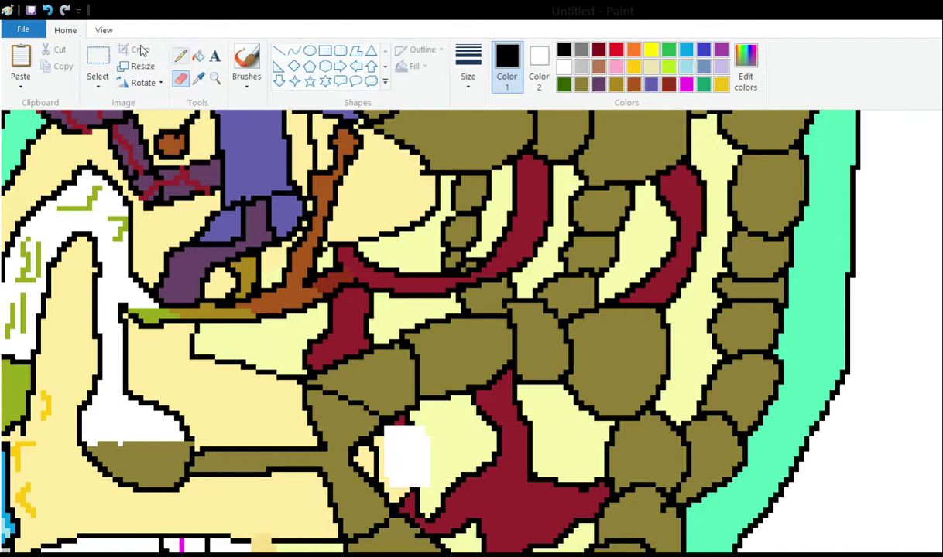
left_click(180, 56)
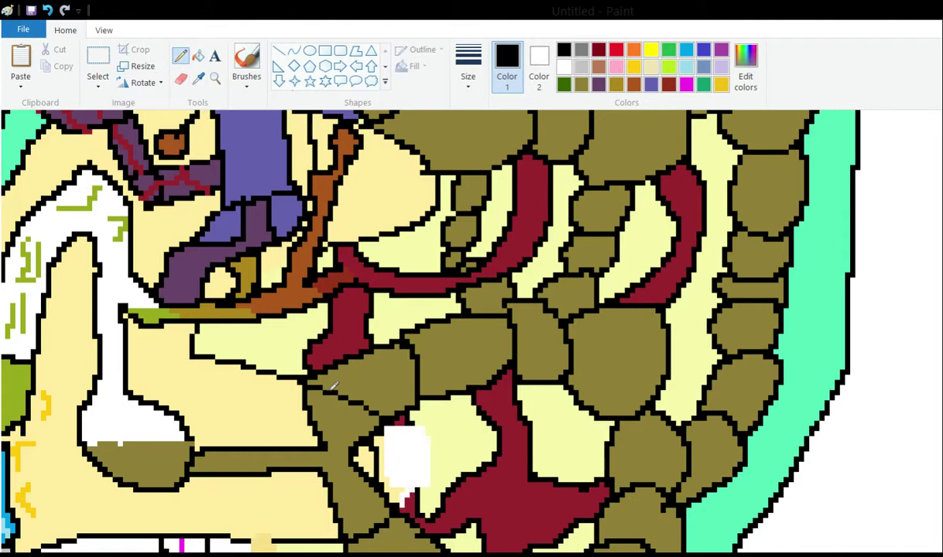
mouse_move(333, 384)
left_mouse_down()
mouse_move(325, 370)
mouse_move(333, 335)
left_mouse_up()
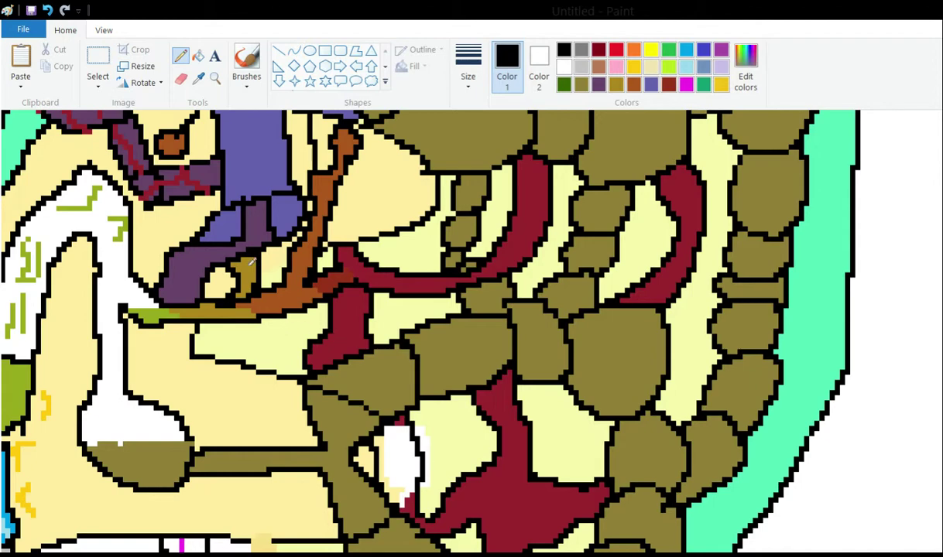
- Fill the new channel beside the shrunken tan cell with sampled dark red and the white leftovers next to it with pale yellow
left_click(198, 78)
left_click(343, 260)
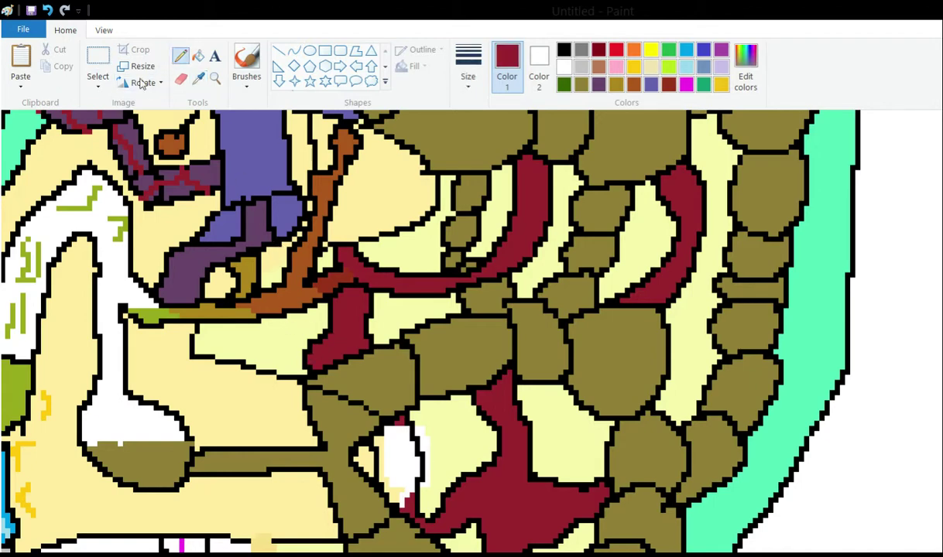
left_click(198, 56)
left_click(394, 453)
left_click(379, 458)
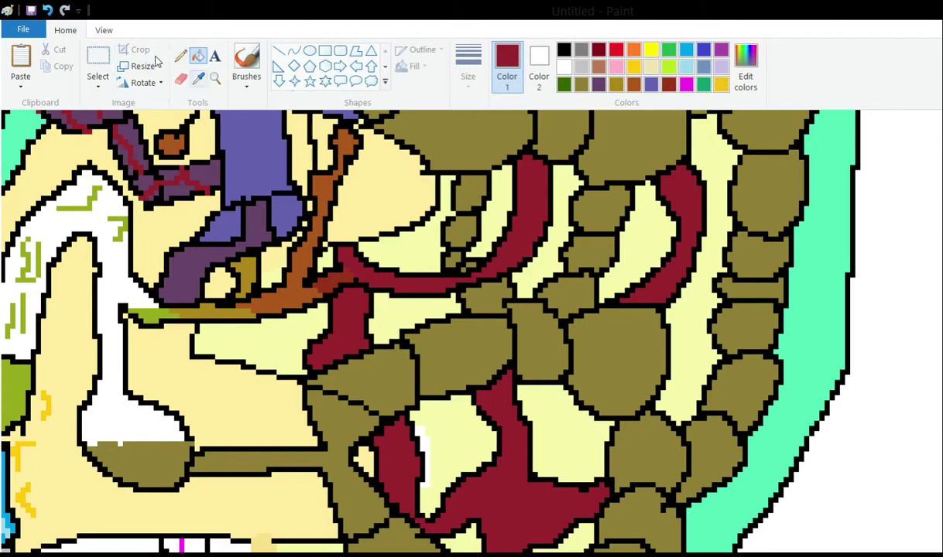
left_click(198, 77)
left_click(341, 319)
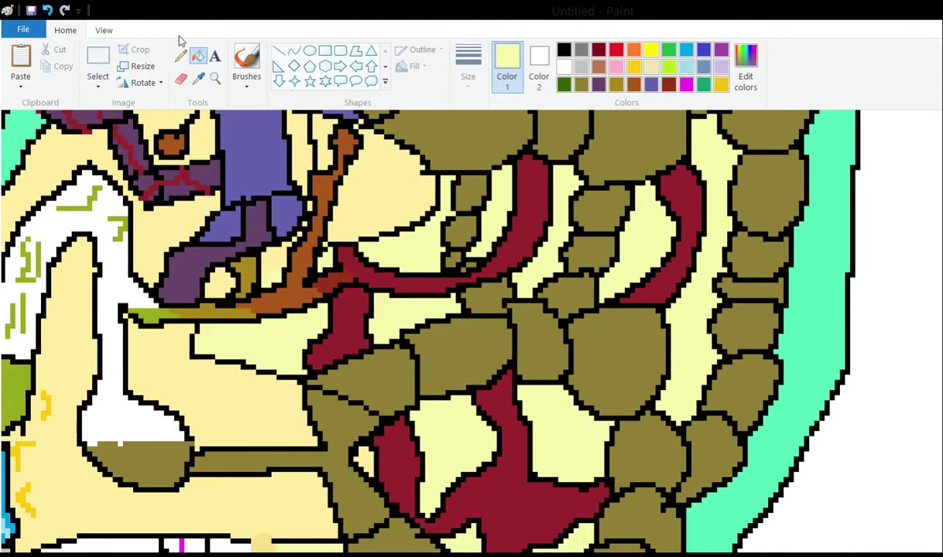
- Pencil over the black outline between the curved vessel and the strip below it with the sampled dark red
left_click(181, 55)
left_click(198, 79)
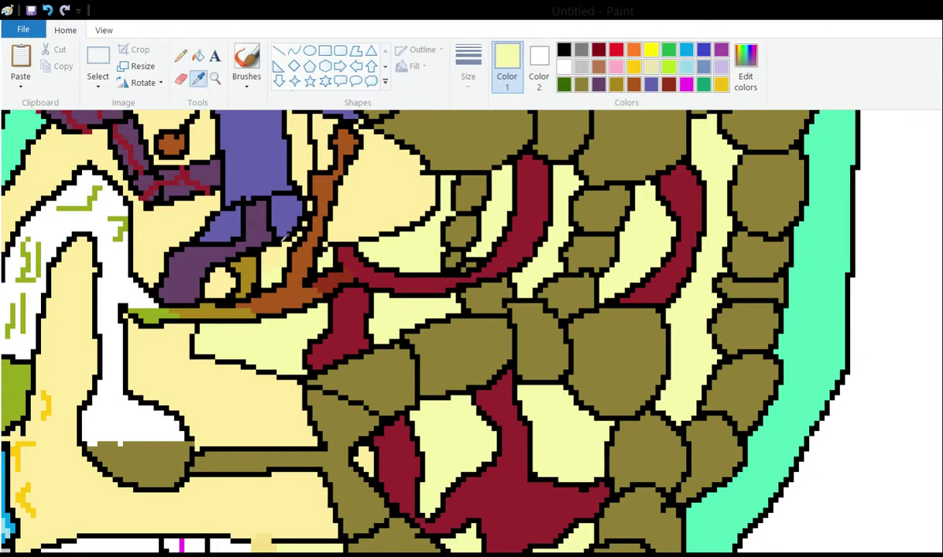
left_click(343, 257)
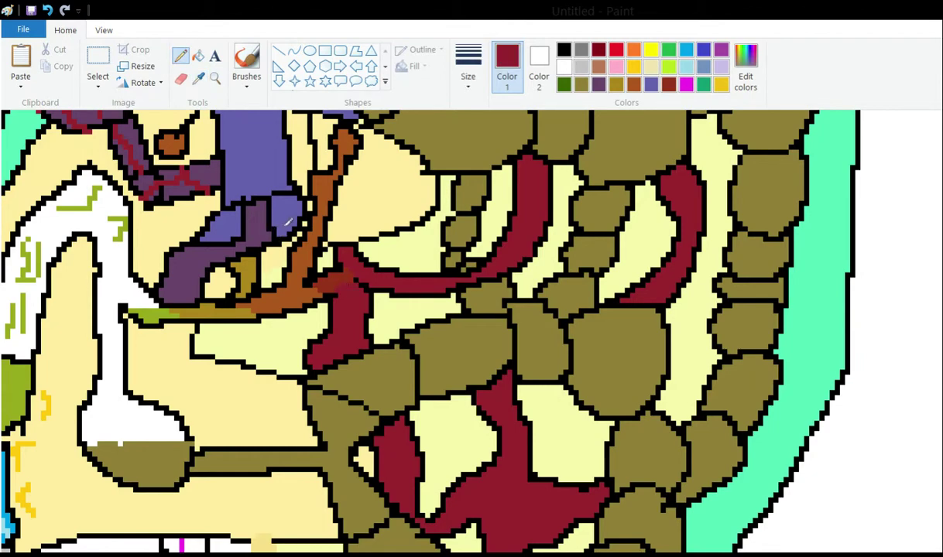
- Examine the whole drawing, from the magenta crest and blue headband down to the green claws and the mint-green ring
scroll(290, 225, "up", 4)
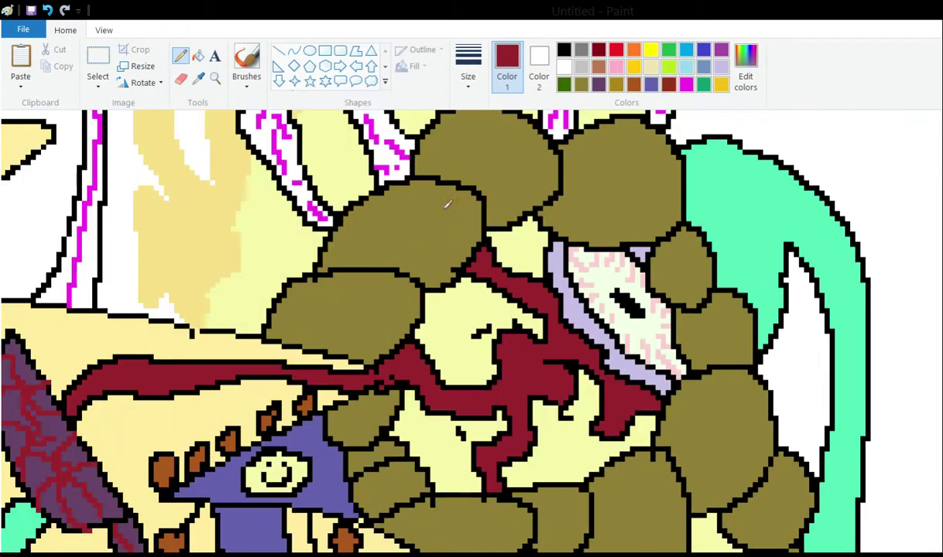
scroll(371, 204, "up", 3)
scroll(318, 203, "down", 15)
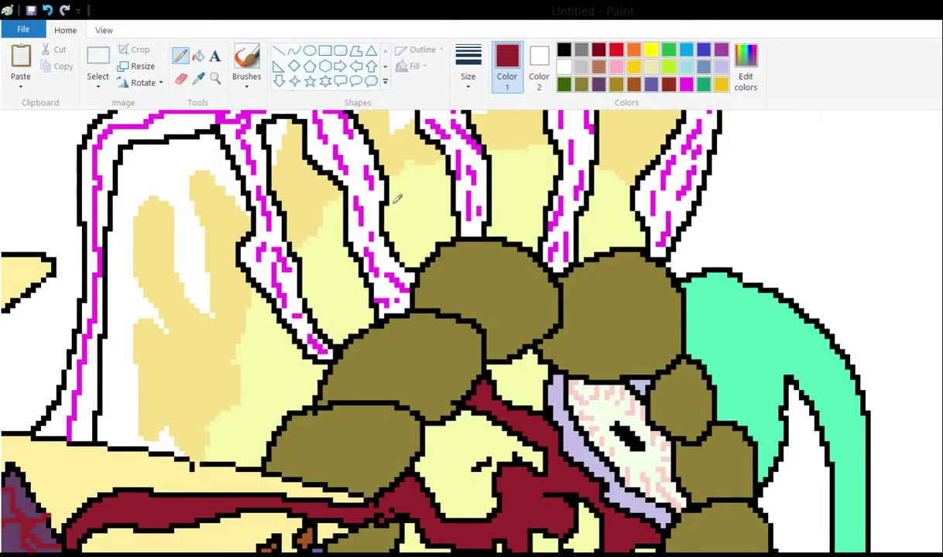
scroll(295, 229, "down", 2)
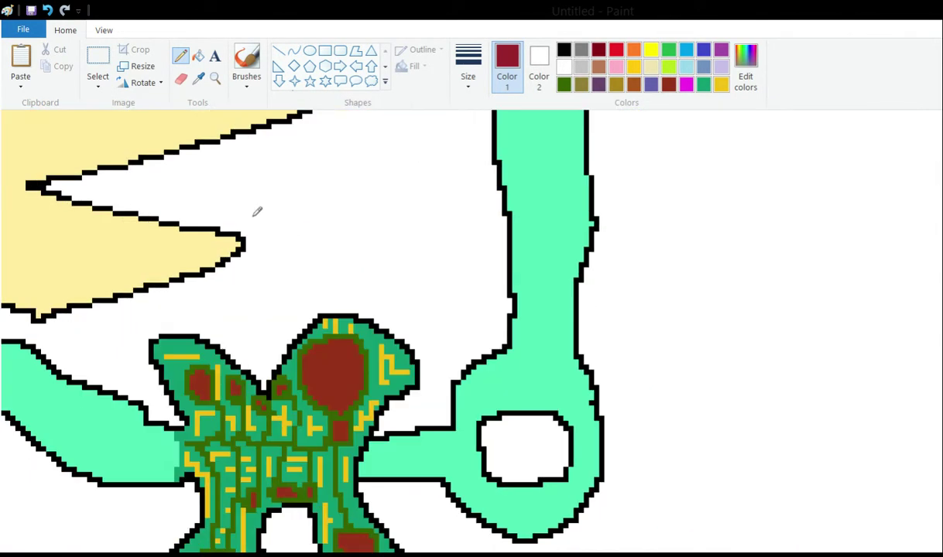
scroll(240, 197, "up", 1)
left_click(215, 79)
right_click(307, 168)
right_click(307, 168)
right_click(307, 167)
right_click(307, 168)
right_click(308, 168)
right_click(307, 168)
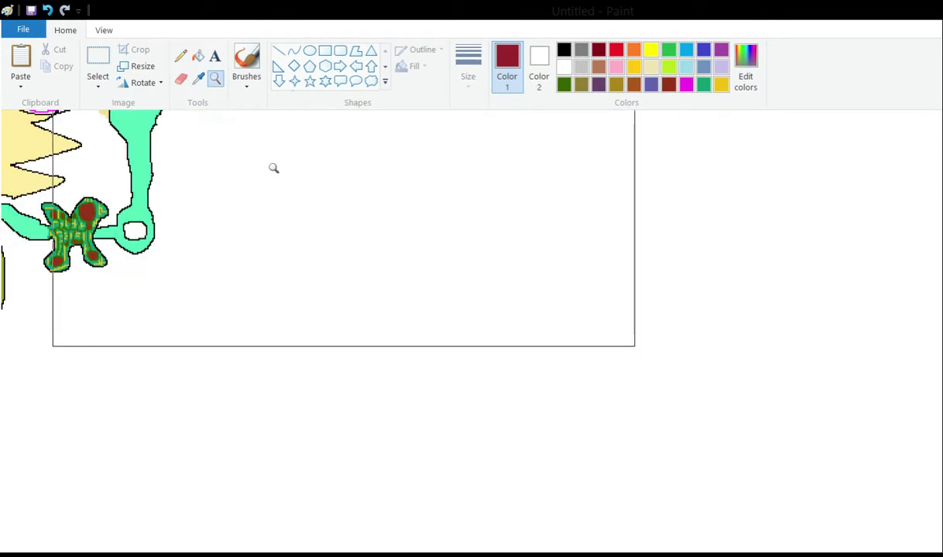
right_click(273, 168)
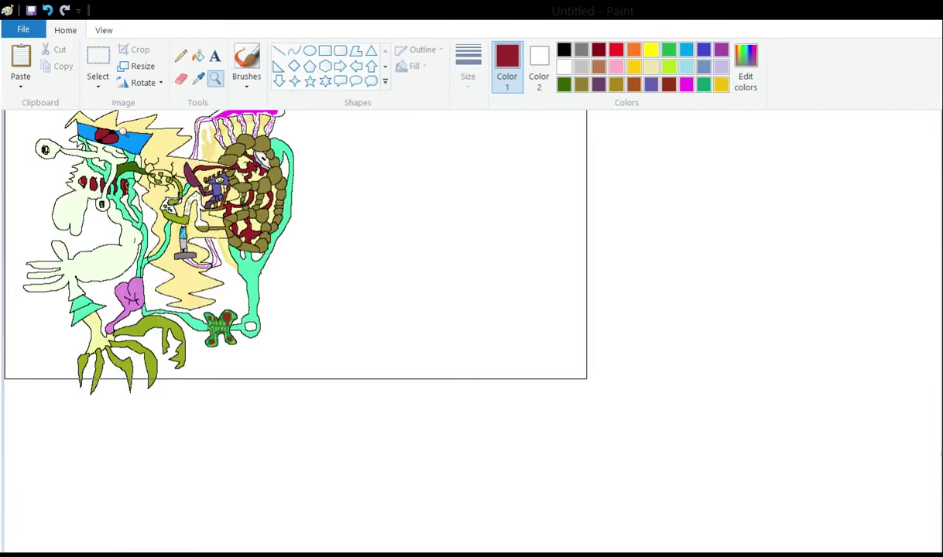
left_click(109, 145)
scroll(213, 178, "down", 2)
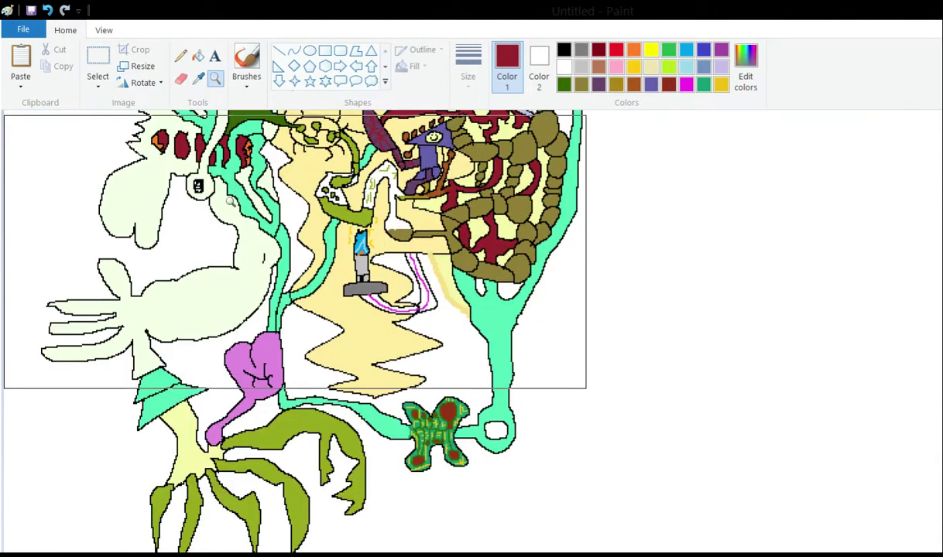
scroll(186, 178, "up", 2)
scroll(185, 178, "down", 2)
scroll(198, 186, "down", 3)
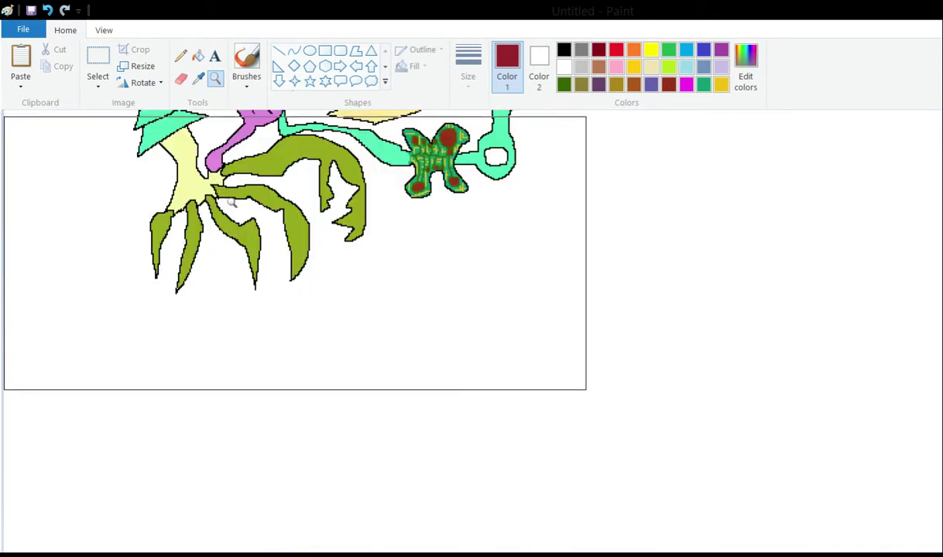
scroll(198, 185, "up", 3)
right_click(175, 133)
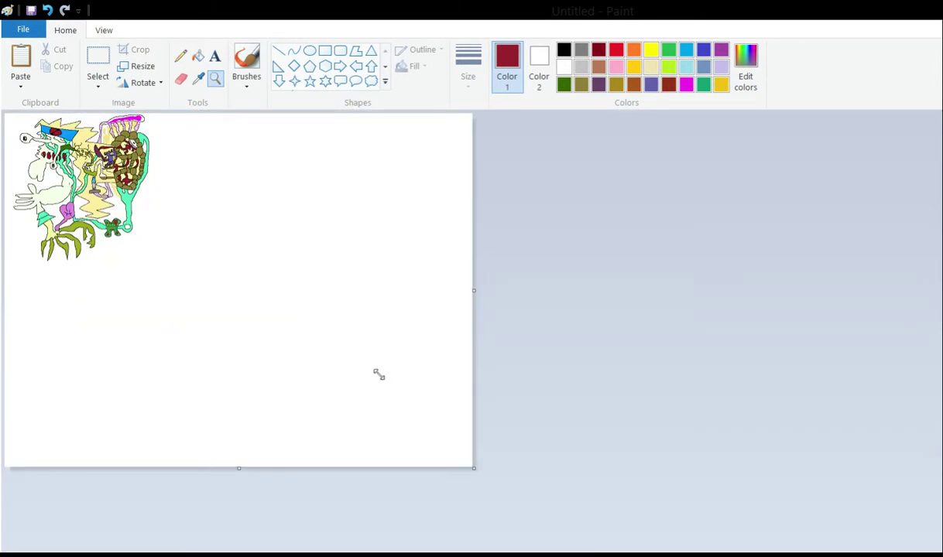
left_click(143, 217)
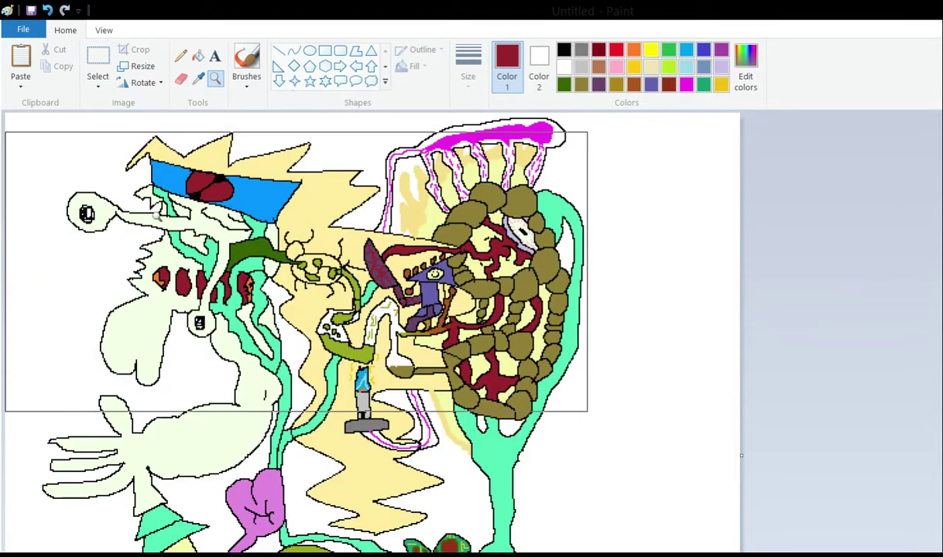
scroll(732, 214, "down", 3)
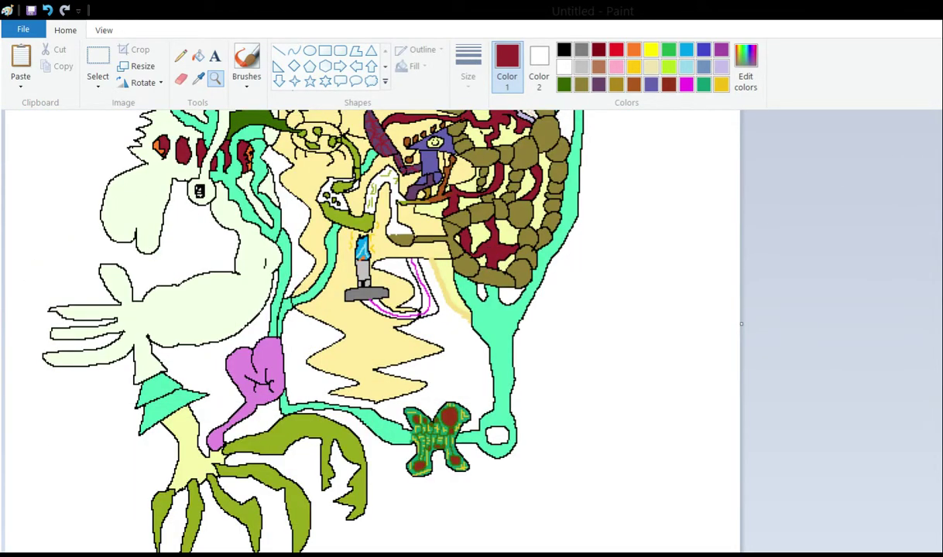
scroll(372, 310, "up", 3)
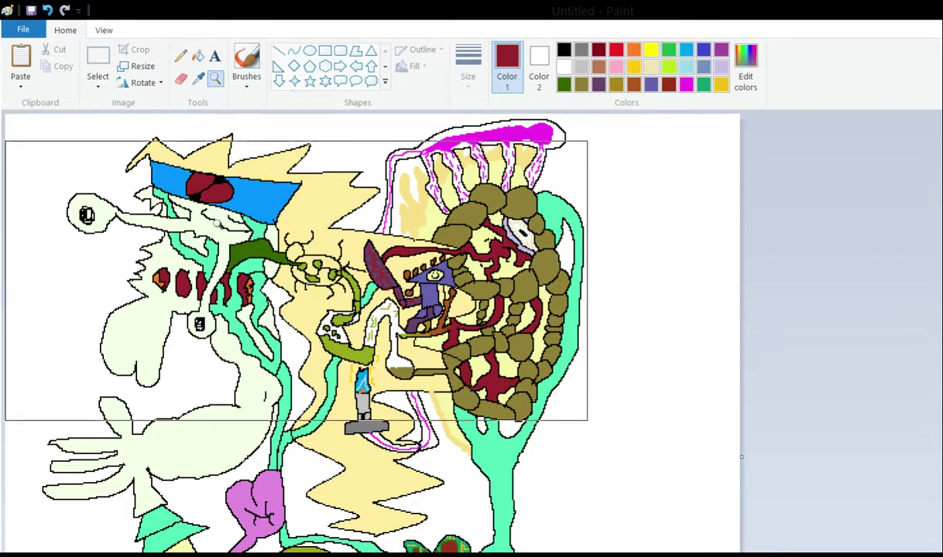
scroll(263, 265, "down", 3)
scroll(263, 265, "up", 3)
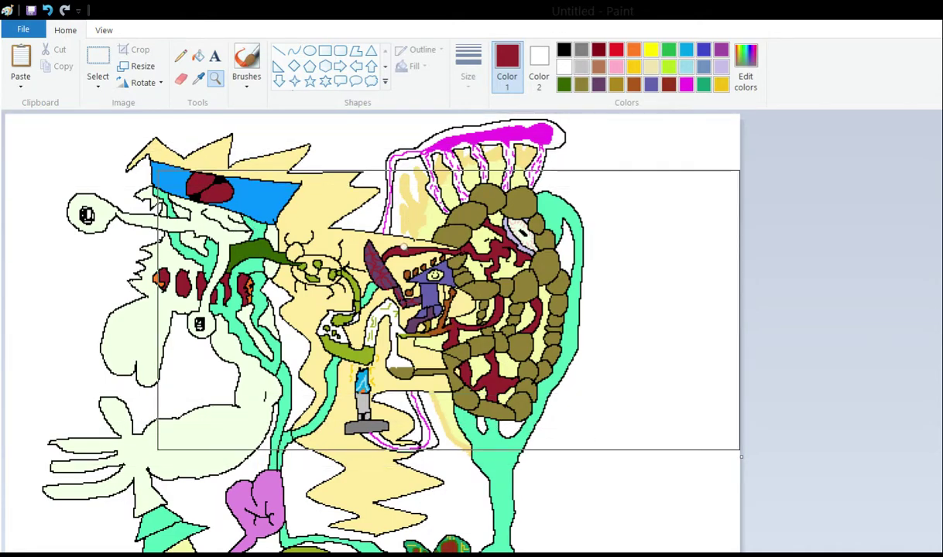
scroll(252, 268, "down", 3)
scroll(252, 269, "up", 3)
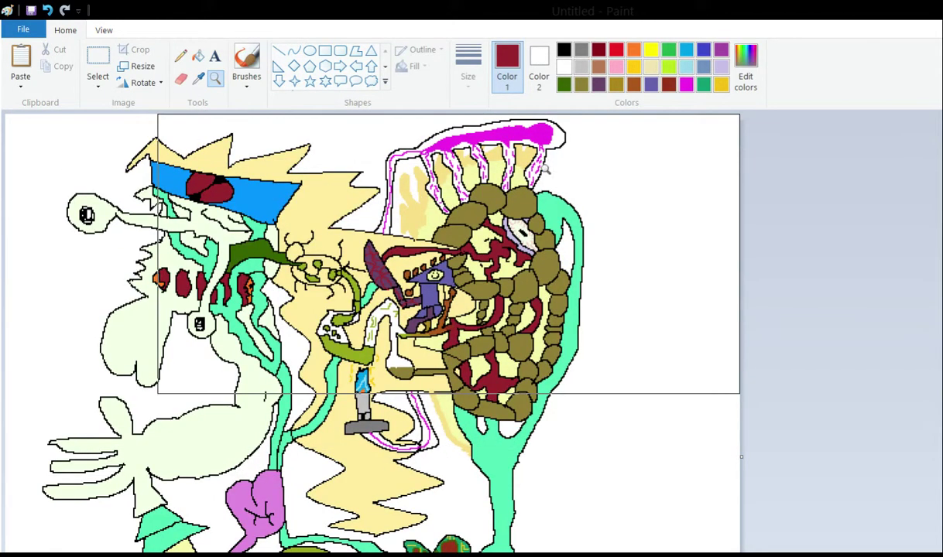
- Examine the drawing closely, from the mint-green ring up through the burner and flask to the olive segments and magenta crest
scroll(253, 268, "down", 3)
scroll(253, 268, "up", 3)
scroll(253, 268, "down", 3)
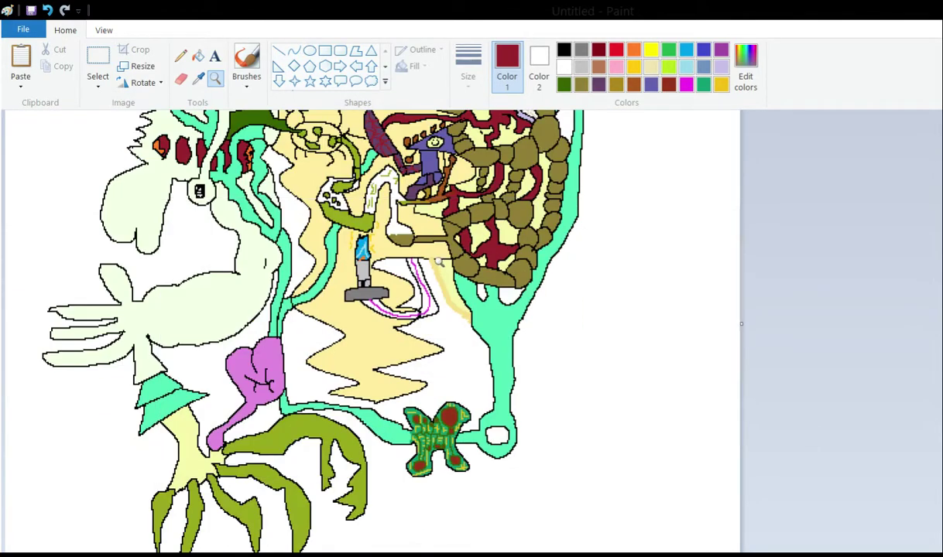
scroll(252, 268, "up", 3)
right_click(594, 280)
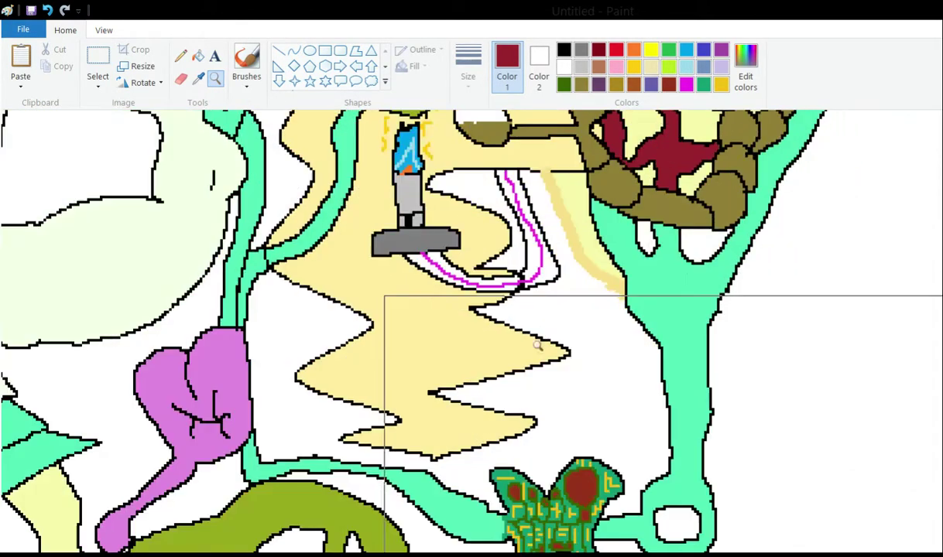
left_click(727, 272)
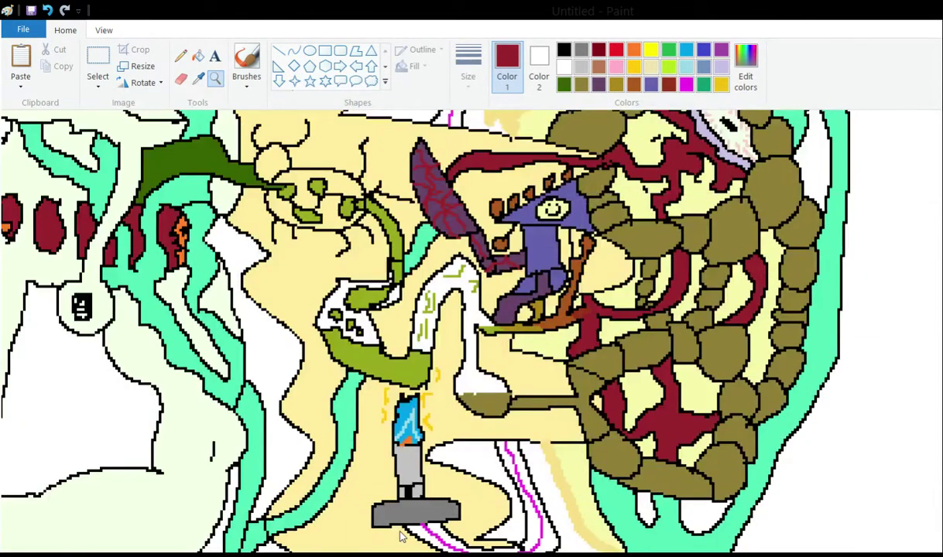
scroll(719, 269, "up", 3)
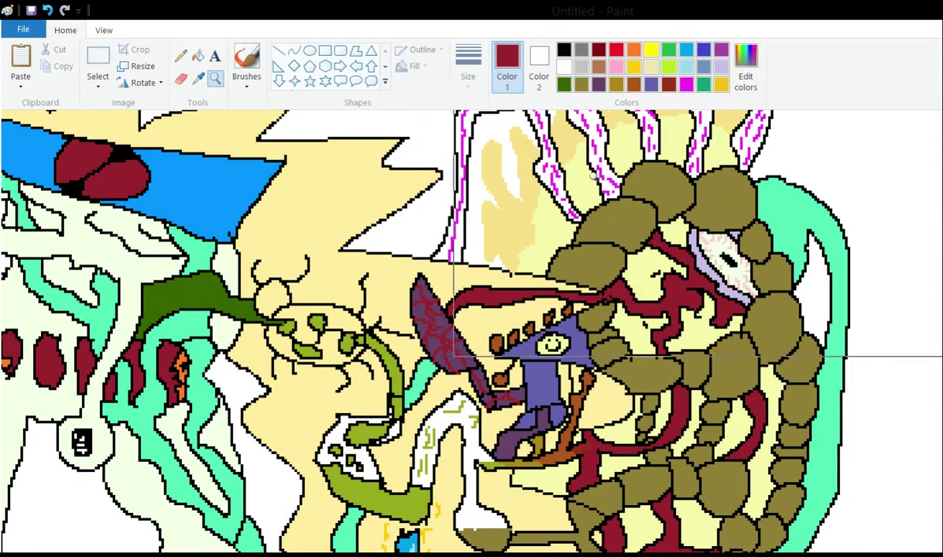
scroll(548, 192, "down", 1)
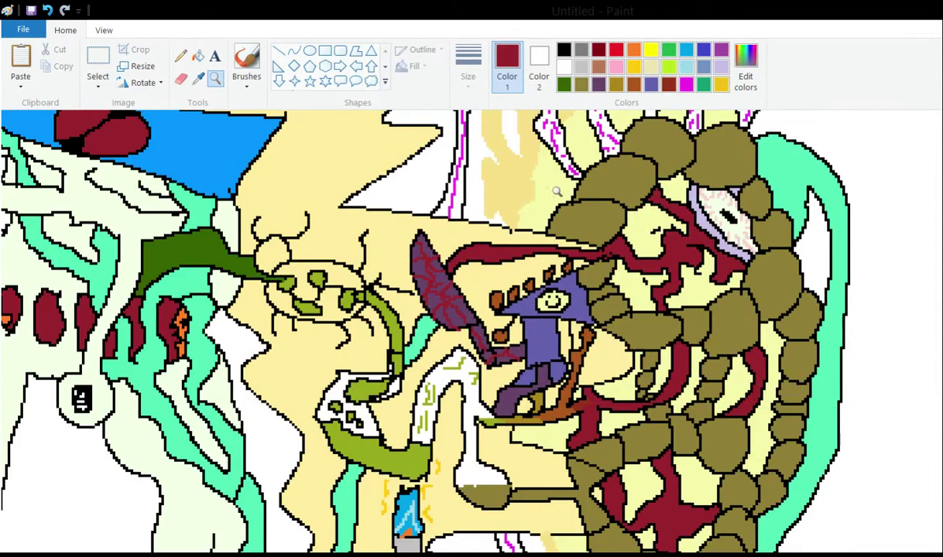
- Pencil loose dark red loops around the eye cell and the top of the mint-green membrane, and undo them
left_click(180, 56)
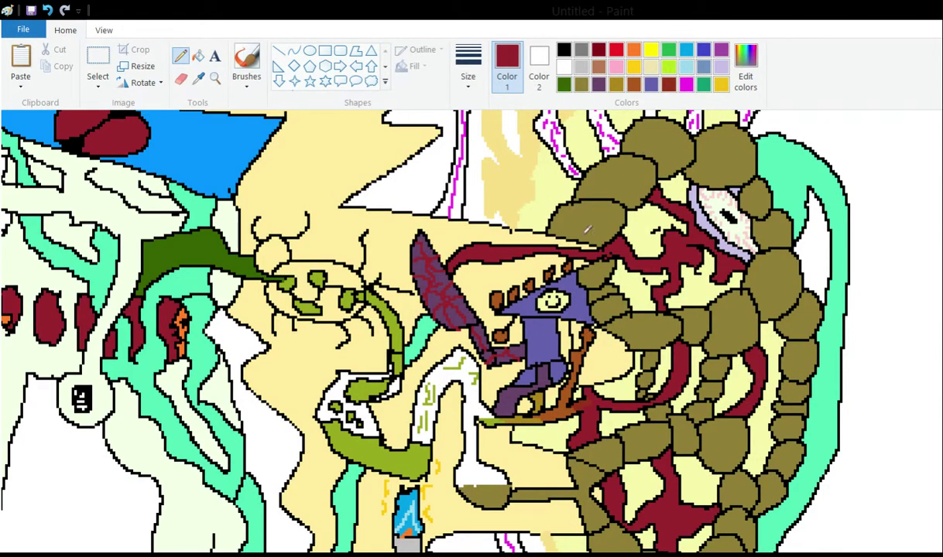
scroll(608, 173, "up", 3)
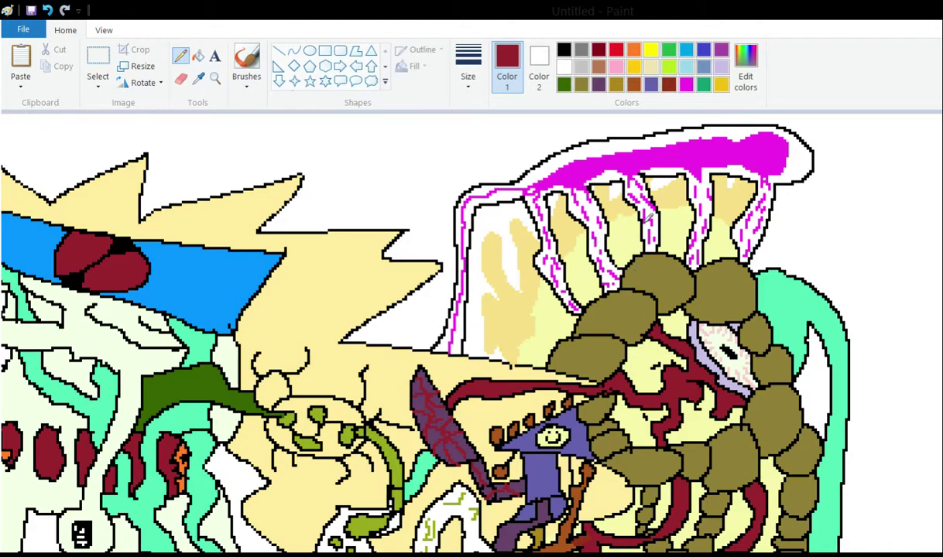
mouse_move(808, 268)
left_mouse_down()
mouse_move(796, 254)
mouse_move(764, 362)
mouse_move(778, 295)
left_mouse_up()
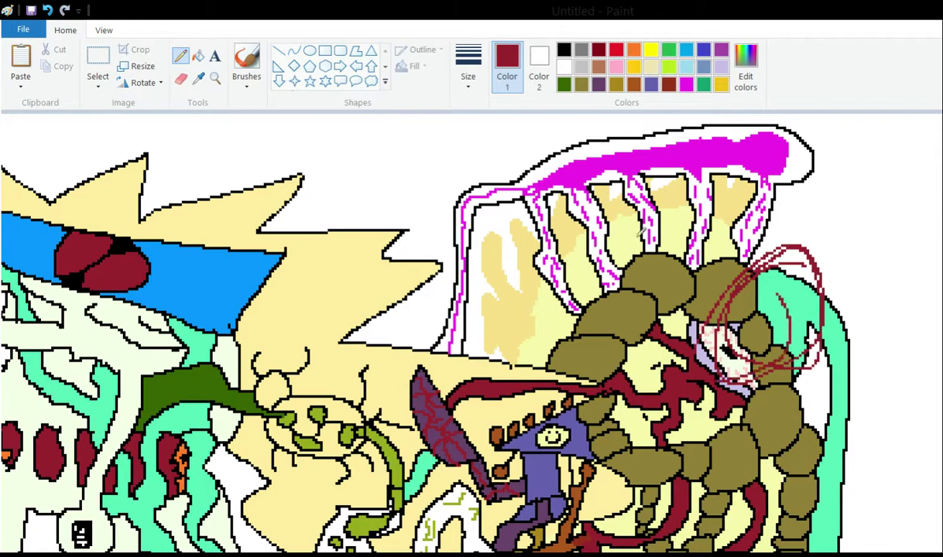
key("ctrl+z")
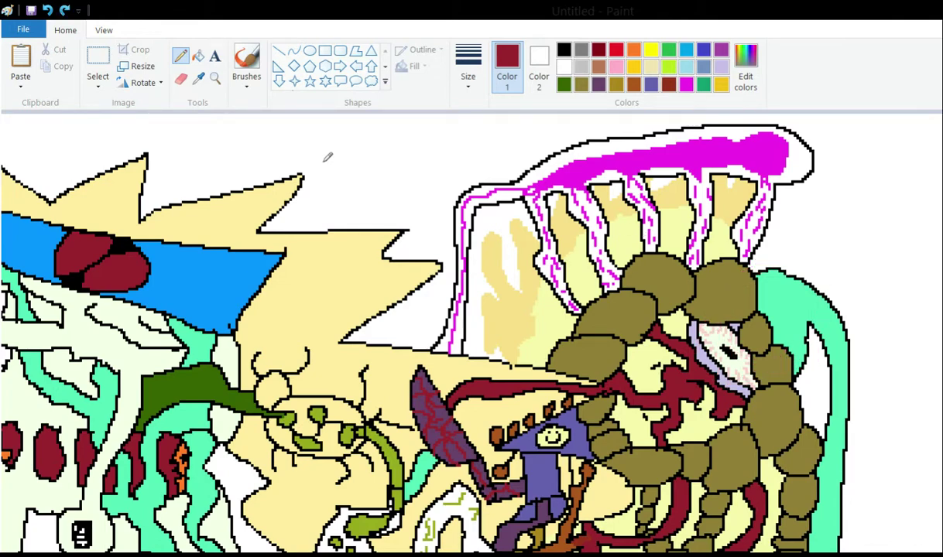
- Look over the head, the headband, the purple figure and the olive segments beneath the magenta crest
scroll(327, 157, "down", 3)
scroll(616, 534, "left", 5)
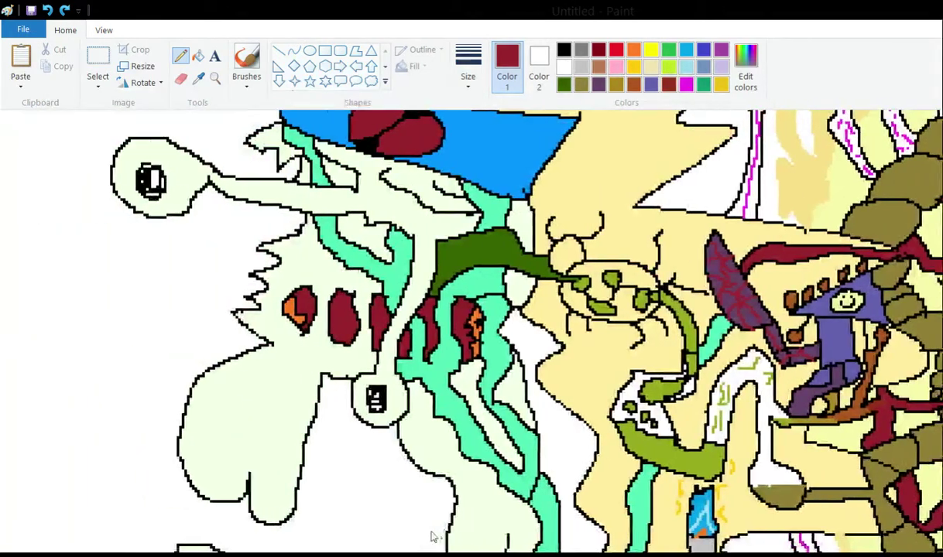
scroll(432, 537, "right", 5)
scroll(432, 537, "up", 3)
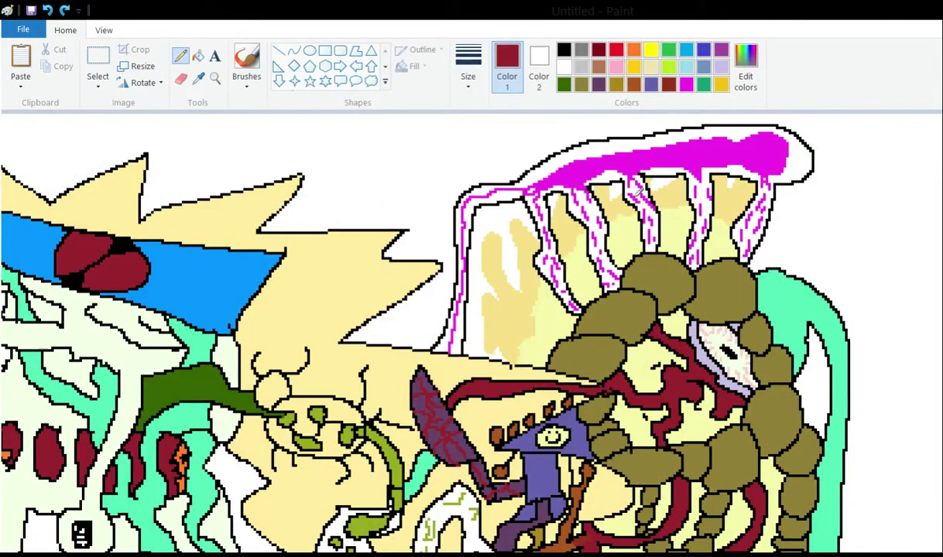
scroll(635, 191, "down", 3)
scroll(628, 187, "up", 3)
scroll(647, 228, "down", 3)
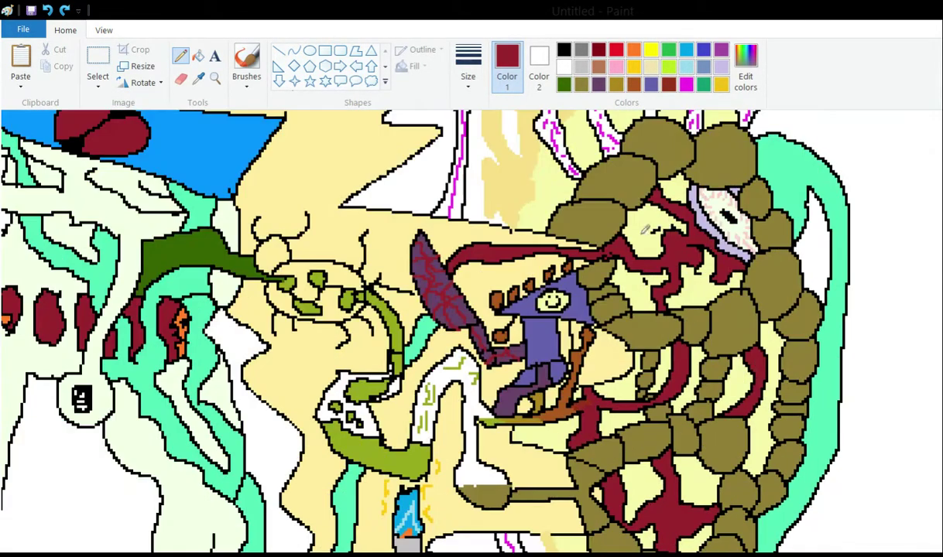
scroll(647, 186, "up", 3)
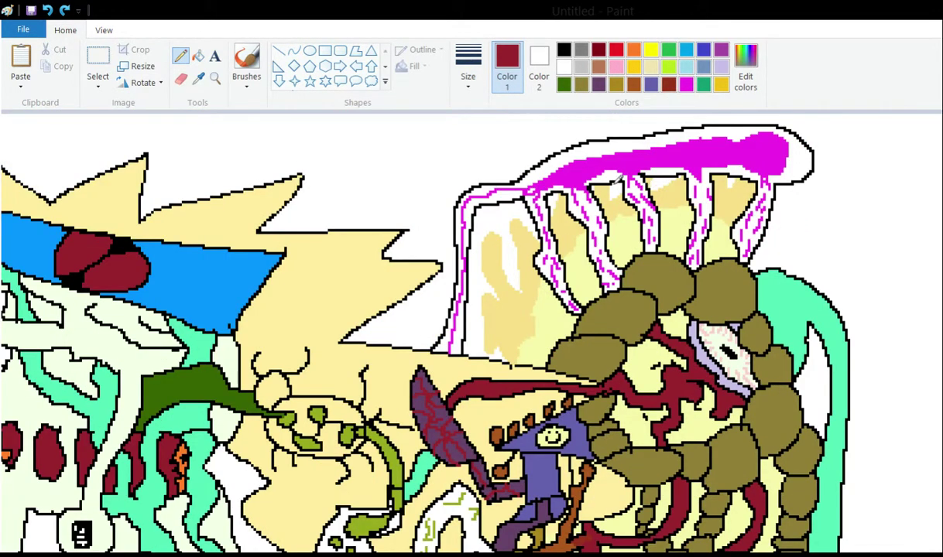
scroll(660, 173, "down", 3)
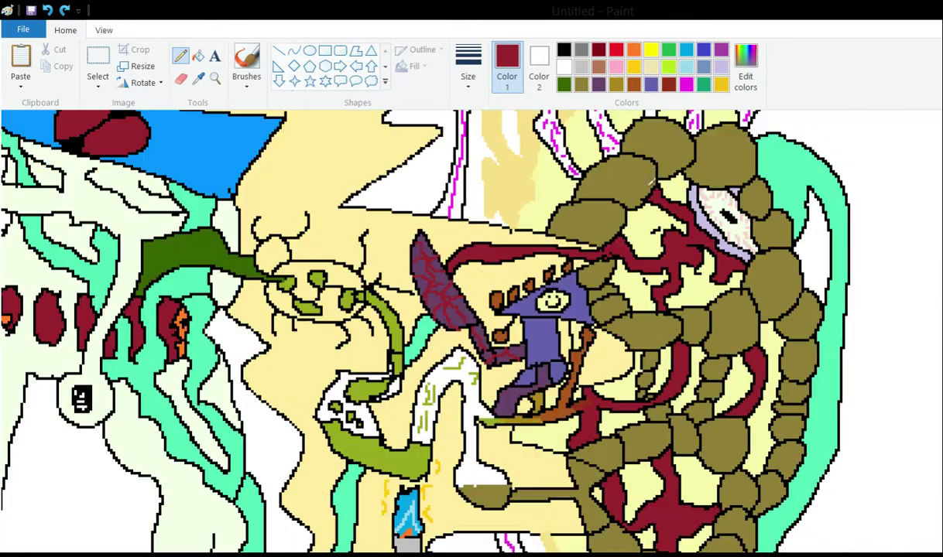
scroll(520, 203, "up", 3)
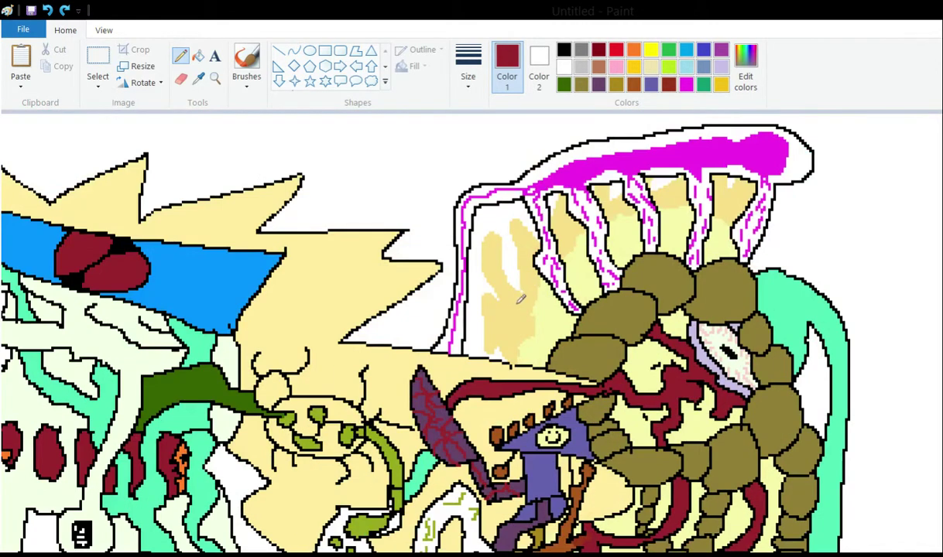
scroll(625, 226, "down", 3)
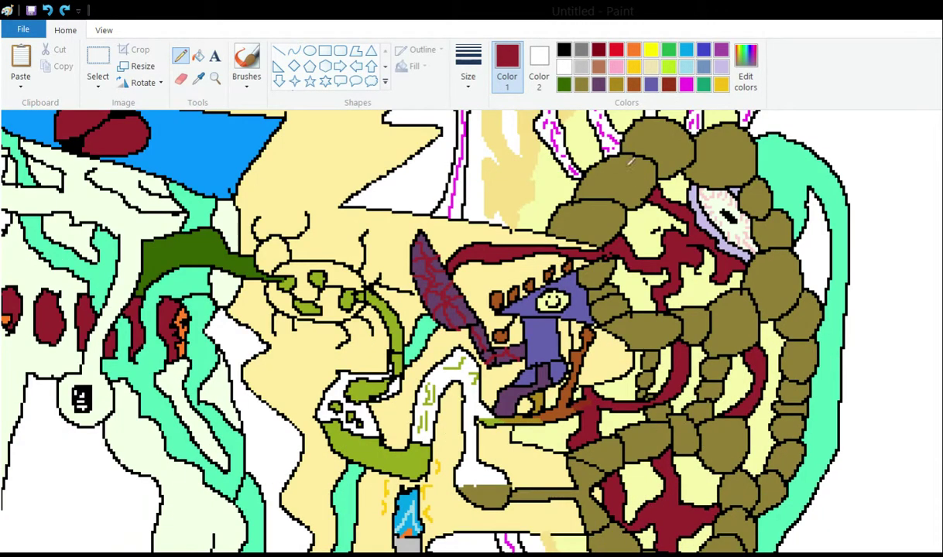
- Pencil a small dark red arrow in the white space pointing at the top of the mint-green membrane
scroll(629, 159, "up", 3)
left_click_drag(775, 270, 781, 262)
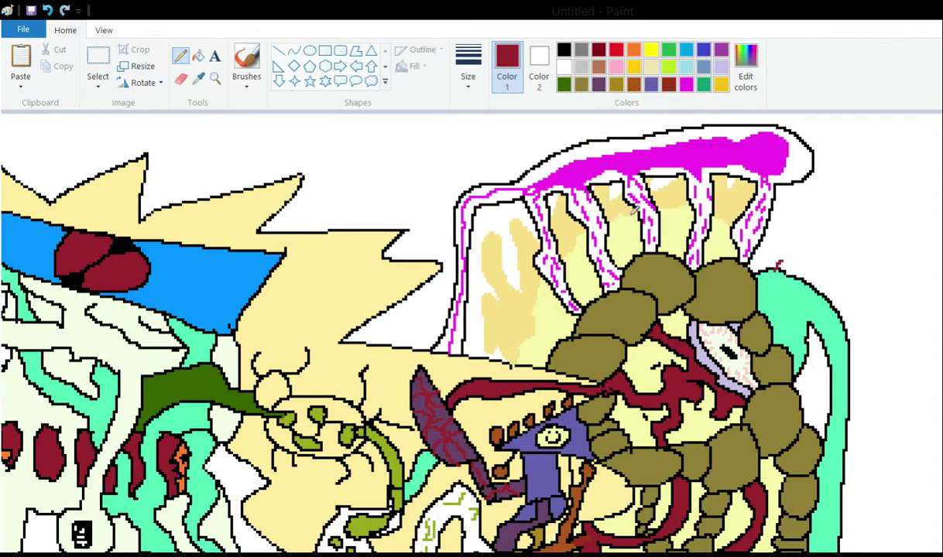
key("ctrl+z")
mouse_move(812, 229)
left_mouse_down()
mouse_move(793, 252)
mouse_move(833, 243)
left_mouse_up()
- Examine the organs from the olive segments and burner down to the mint-green ring and across to the eyes and snout
scroll(605, 185, "down", 14)
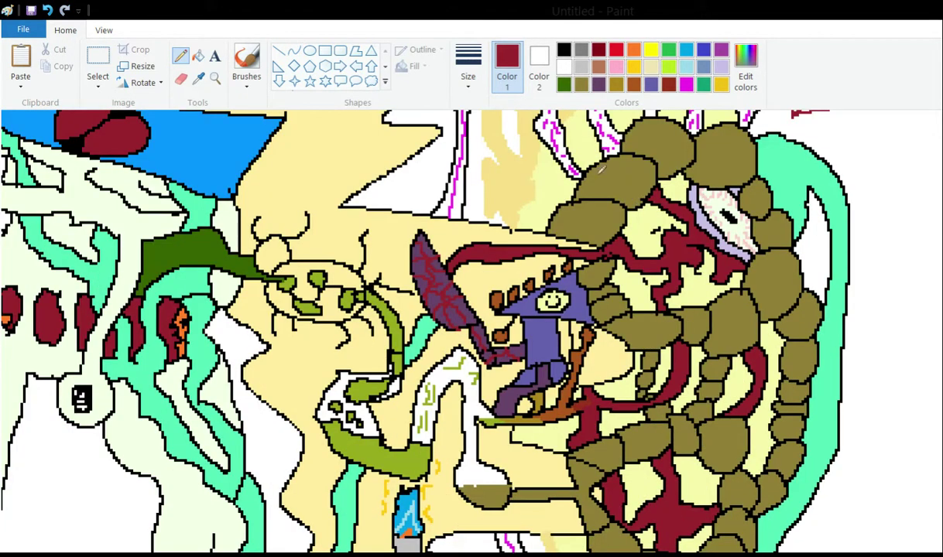
scroll(544, 275, "up", 10)
scroll(596, 230, "down", 3)
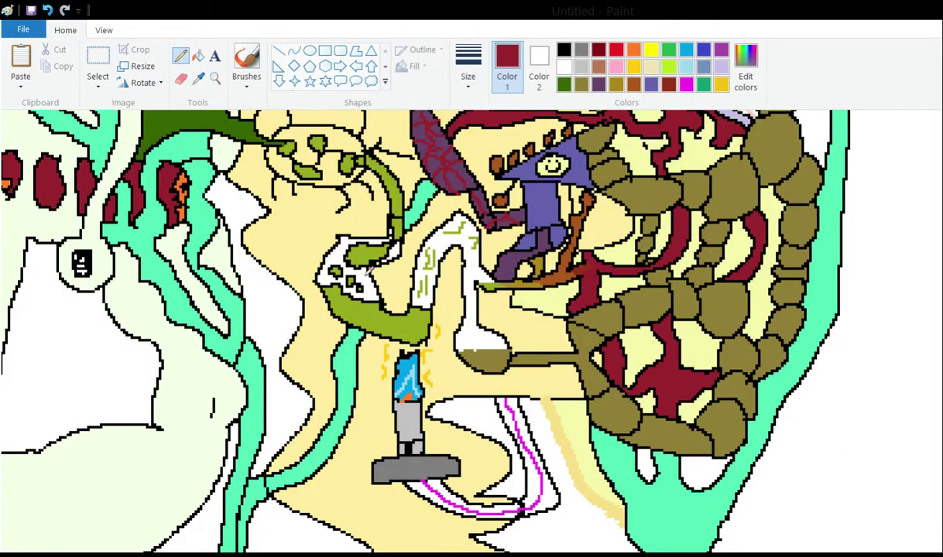
scroll(369, 271, "up", 6)
scroll(458, 218, "down", 11)
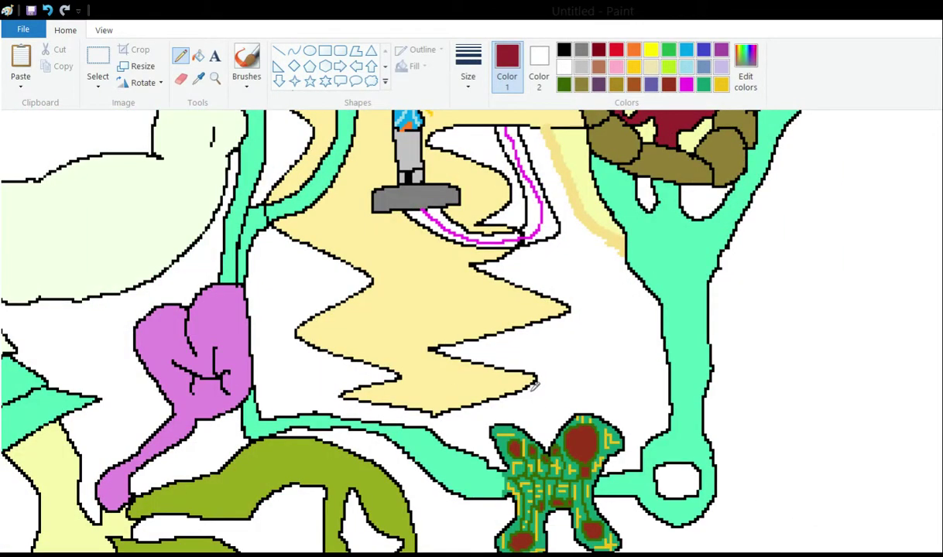
scroll(174, 313, "up", 6)
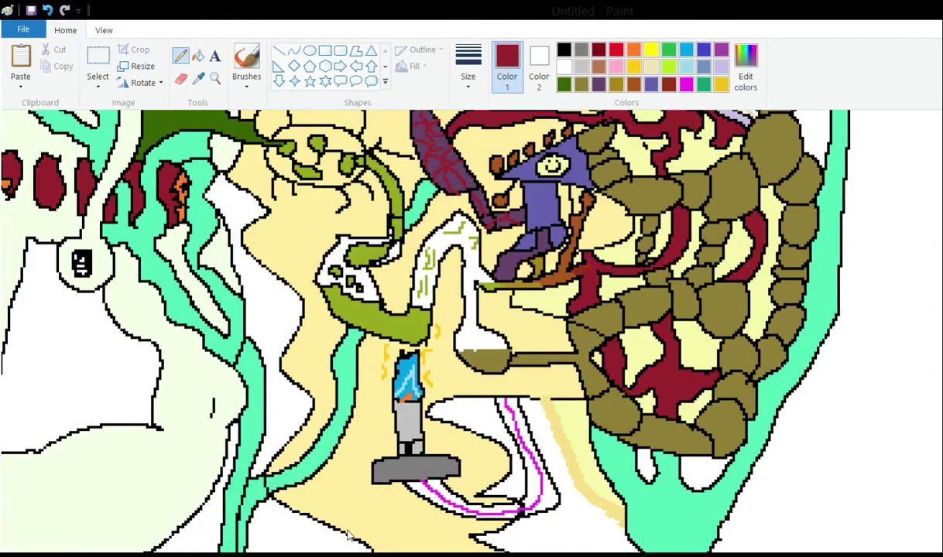
scroll(348, 535, "left", 4)
scroll(288, 315, "up", 3)
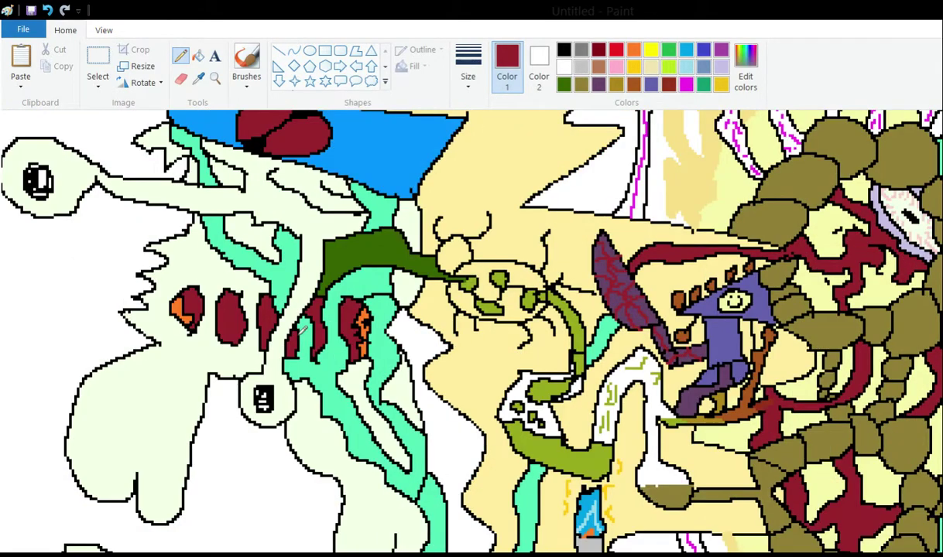
scroll(352, 311, "up", 3)
scroll(360, 465, "down", 3)
scroll(362, 537, "right", 4)
scroll(380, 210, "up", 3)
- Erase the dark red arrow above the mint-green membrane and return to the Pencil
left_click(181, 78)
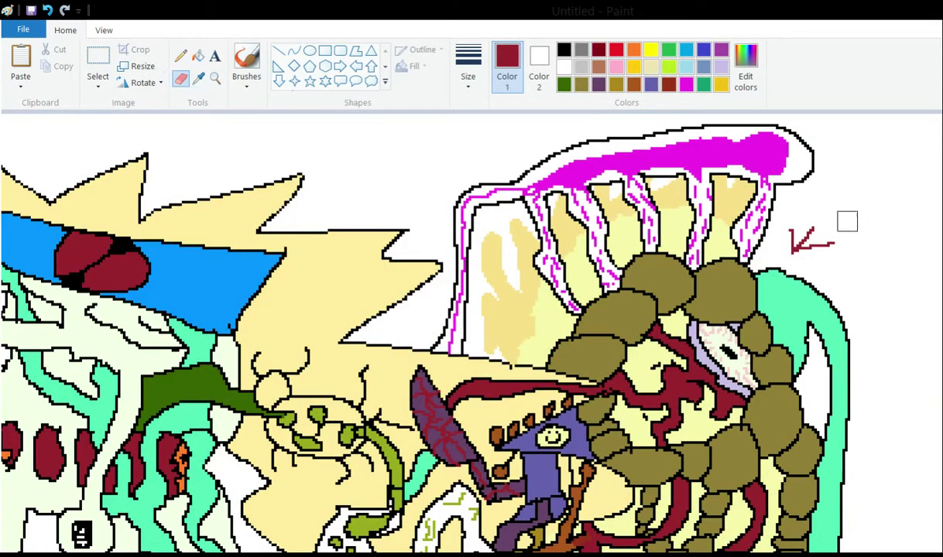
mouse_move(808, 221)
left_mouse_down()
mouse_move(805, 246)
mouse_move(822, 229)
left_mouse_up()
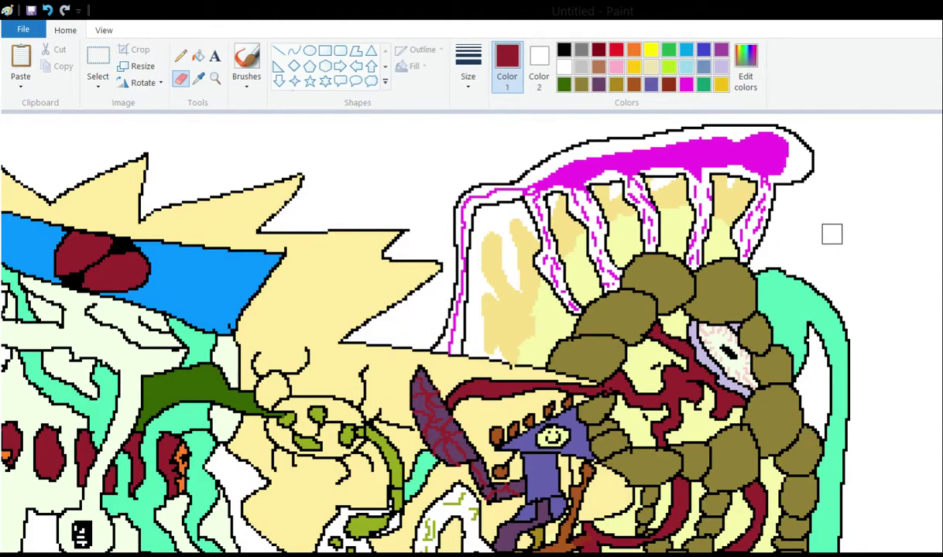
left_click(180, 56)
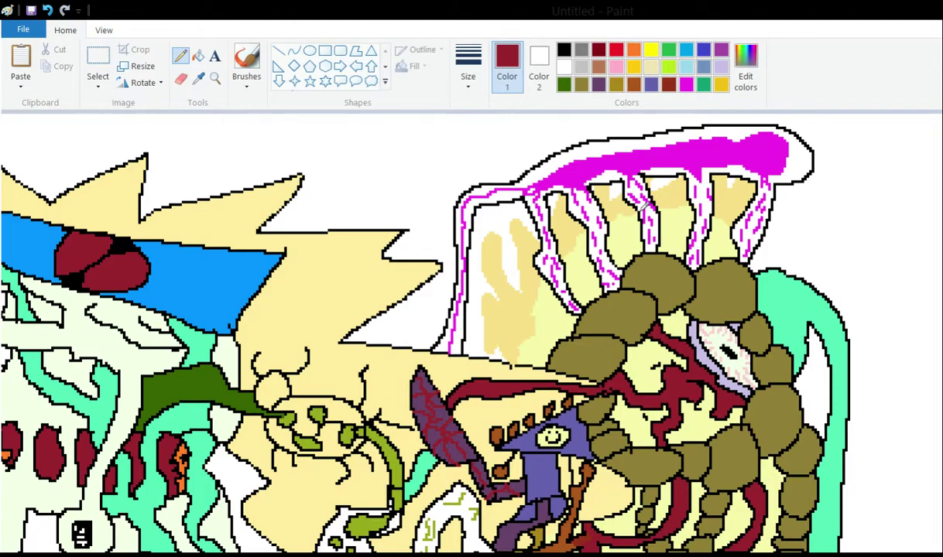
- Pencil a long dark red curve through the empty white area below and beyond the mint-green ring
scroll(646, 196, "down", 3)
scroll(653, 189, "up", 3)
scroll(609, 207, "down", 9)
scroll(641, 267, "up", 9)
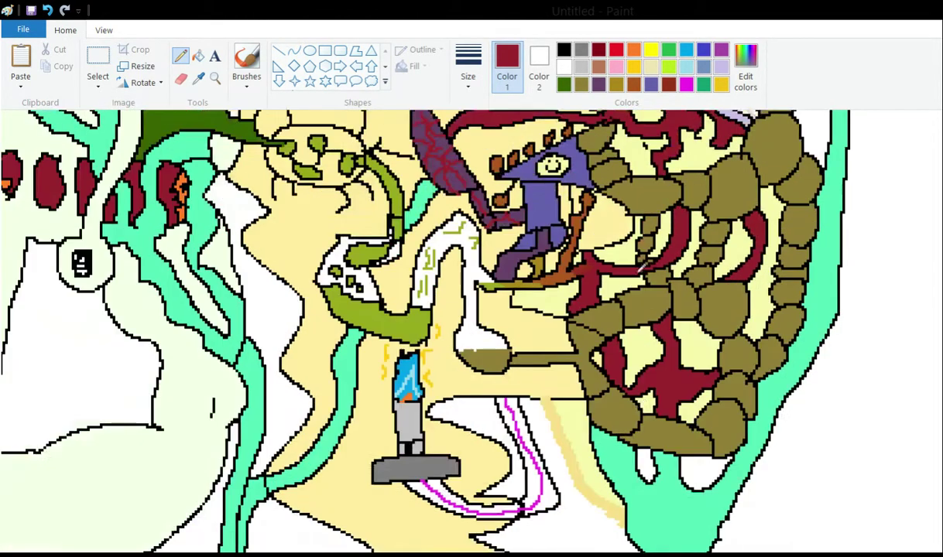
scroll(642, 267, "down", 9)
scroll(680, 273, "up", 9)
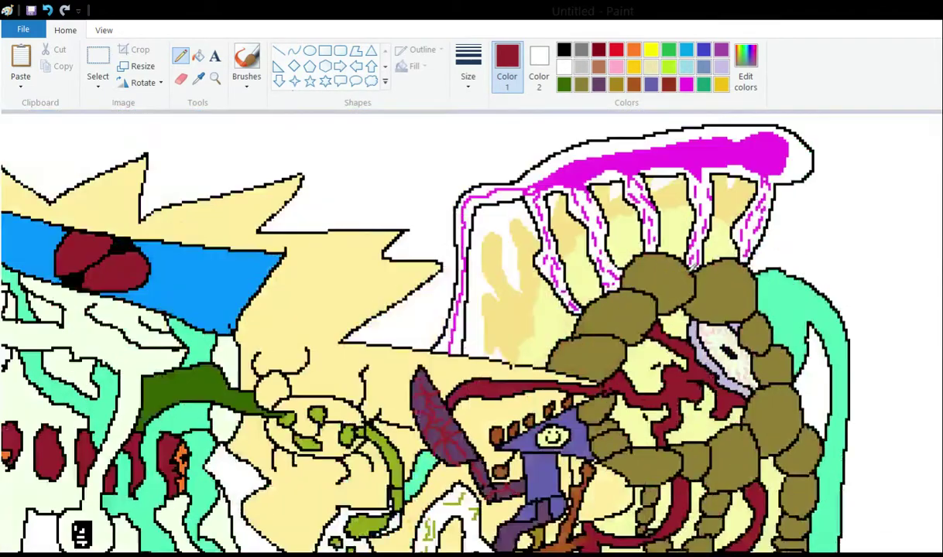
scroll(689, 278, "down", 14)
left_click_drag(501, 472, 931, 222)
- Review the drawing again, comparing the mint-green stalk and ring with the flask, burner and olive segments
scroll(750, 186, "up", 9)
scroll(700, 261, "down", 9)
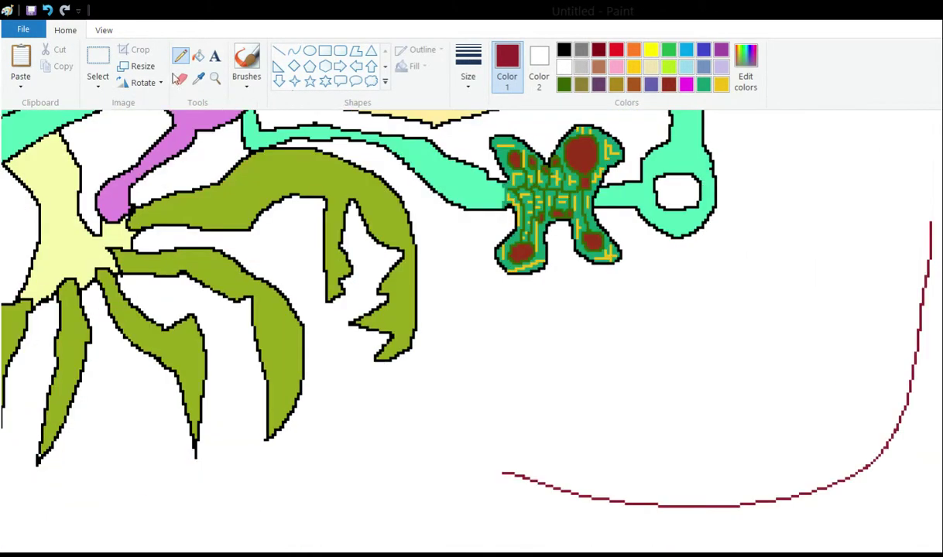
left_click(180, 79)
scroll(460, 413, "up", 6)
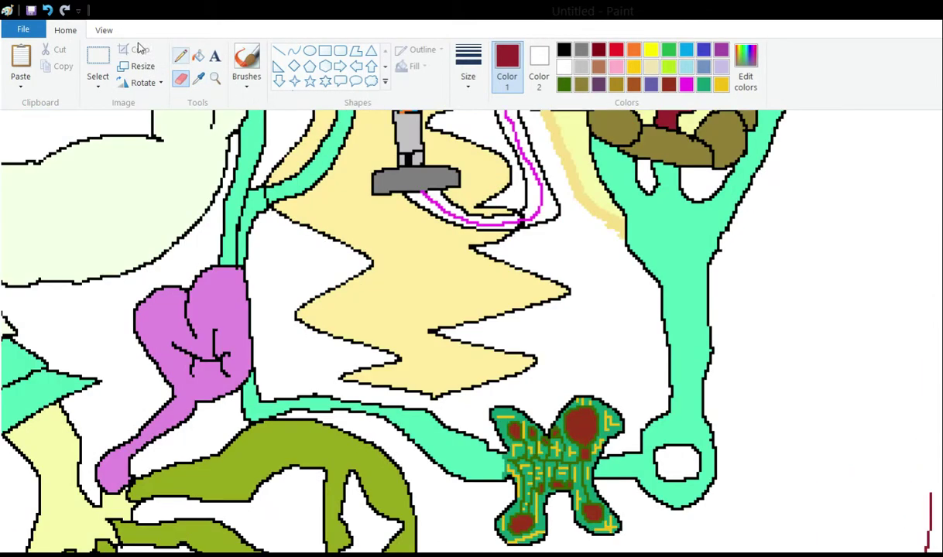
left_click(180, 55)
scroll(611, 254, "up", 8)
scroll(602, 242, "down", 3)
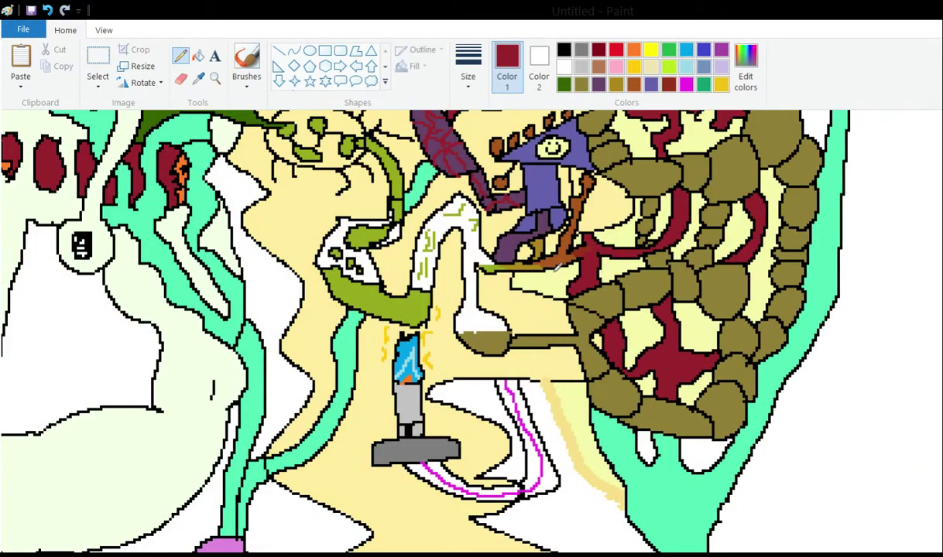
scroll(554, 266, "up", 3)
scroll(403, 184, "up", 3)
scroll(533, 195, "down", 3)
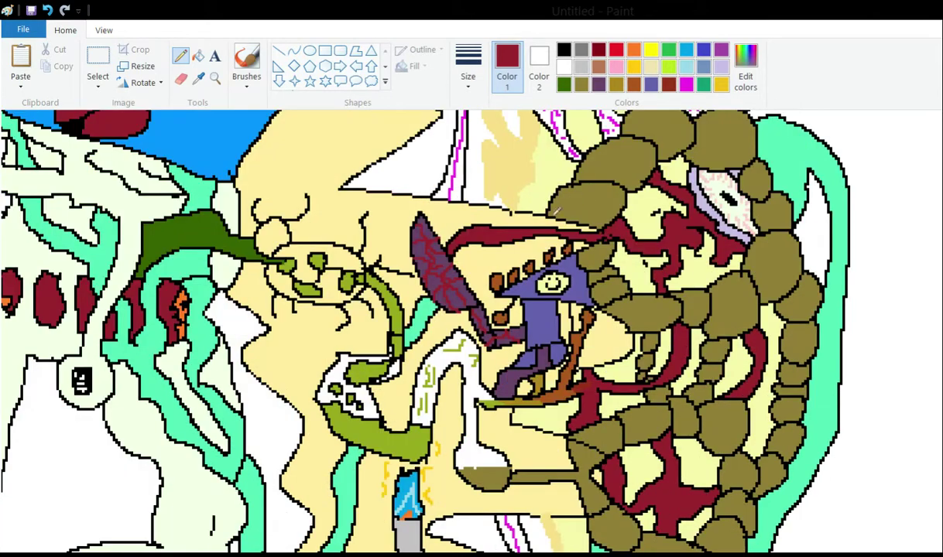
scroll(518, 257, "down", 3)
scroll(581, 226, "down", 3)
scroll(581, 232, "up", 3)
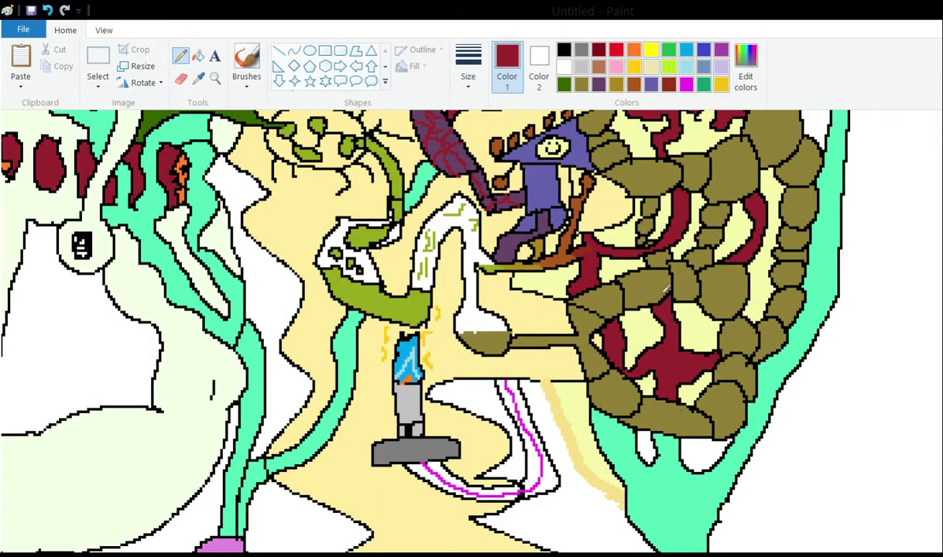
- Pencil a black curved line from the base of the magenta organ to the outer edge of the mint-green membrane
left_click(214, 78)
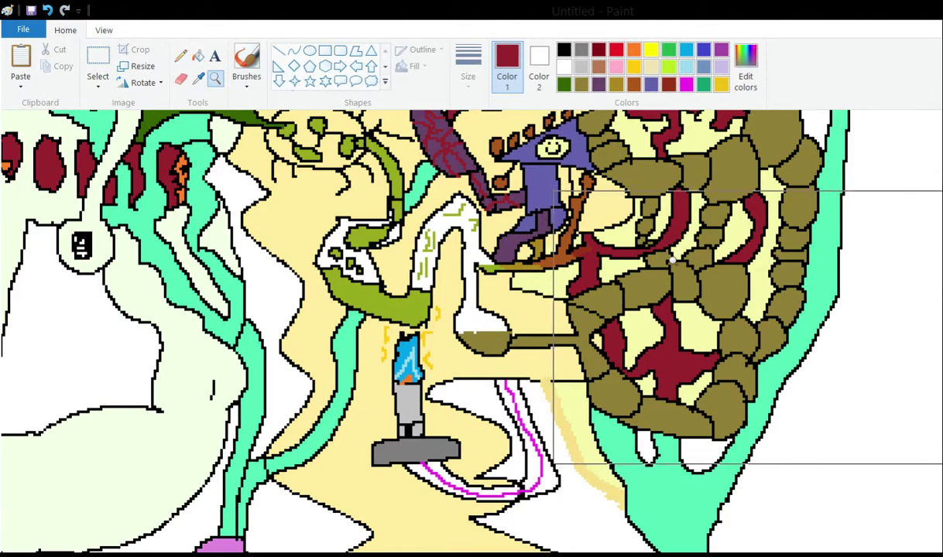
left_click(665, 476)
left_click(198, 77)
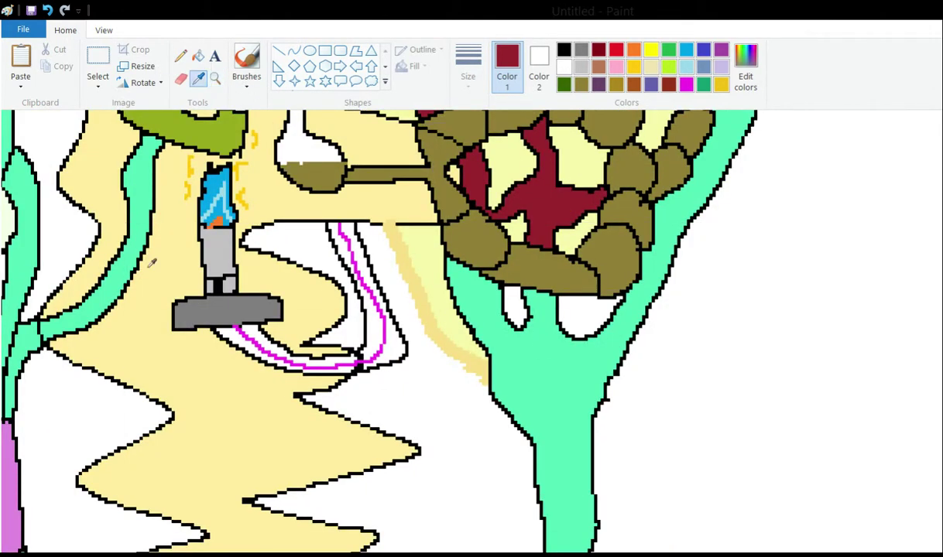
left_click(181, 56)
left_click(581, 50)
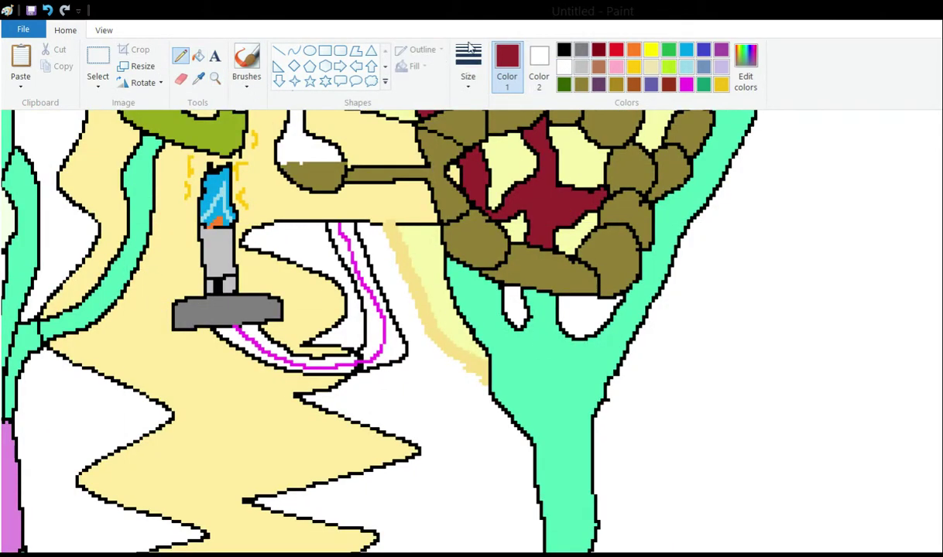
scroll(526, 285, "up", 3)
scroll(553, 241, "down", 1)
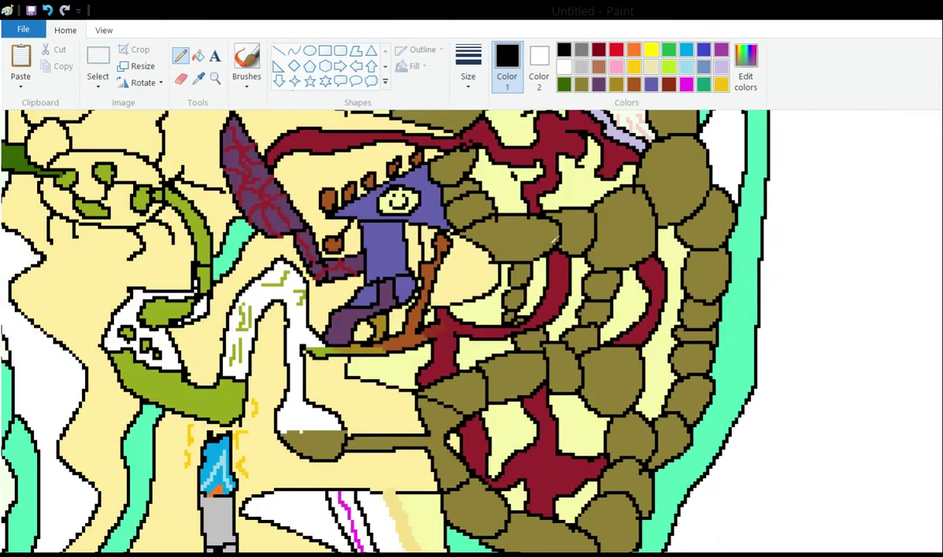
scroll(623, 194, "up", 7)
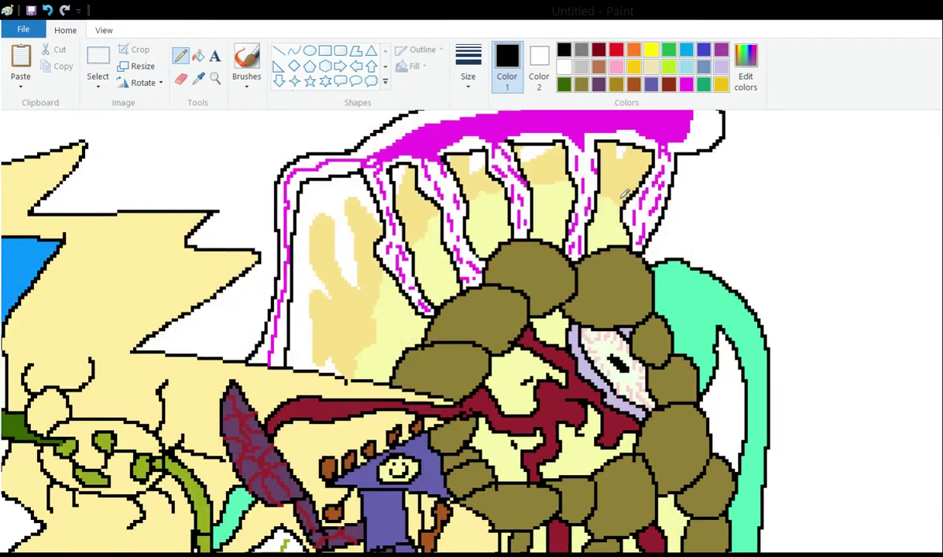
left_click_drag(675, 173, 747, 301)
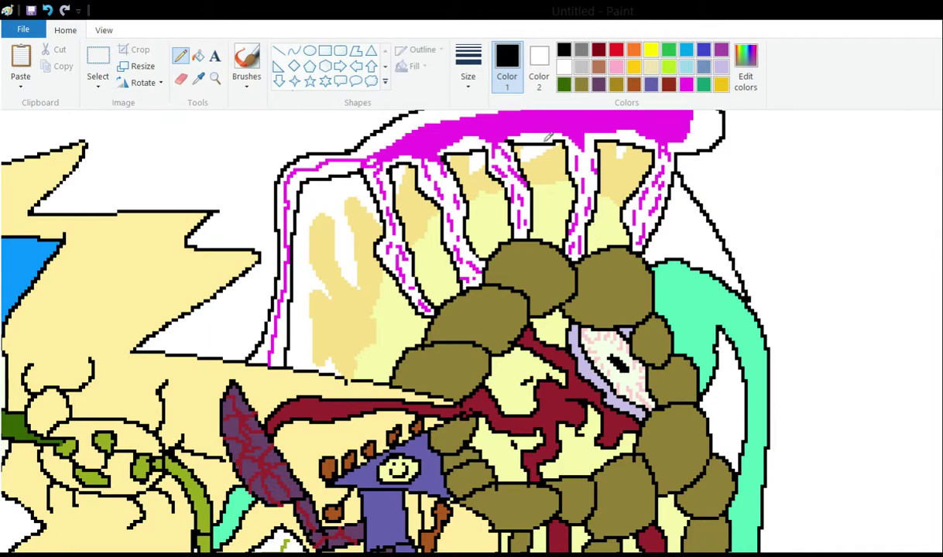
- Outline two long black lobes along the outer side of the mint-green membrane, from its upper bend to its lower stem
scroll(580, 194, "down", 10)
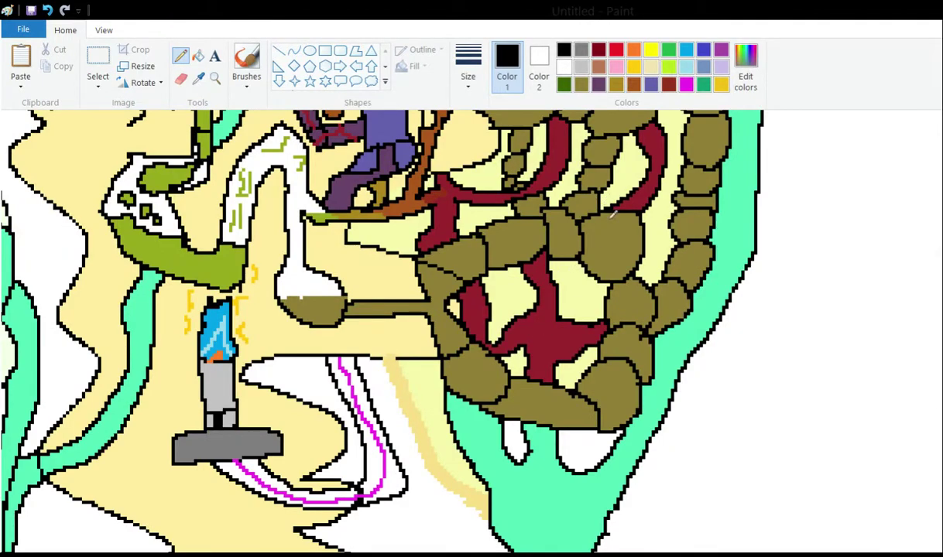
scroll(604, 224, "up", 7)
scroll(581, 243, "down", 7)
mouse_move(602, 543)
left_mouse_down()
mouse_move(619, 538)
mouse_move(793, 348)
mouse_move(762, 159)
left_mouse_up()
scroll(643, 186, "up", 10)
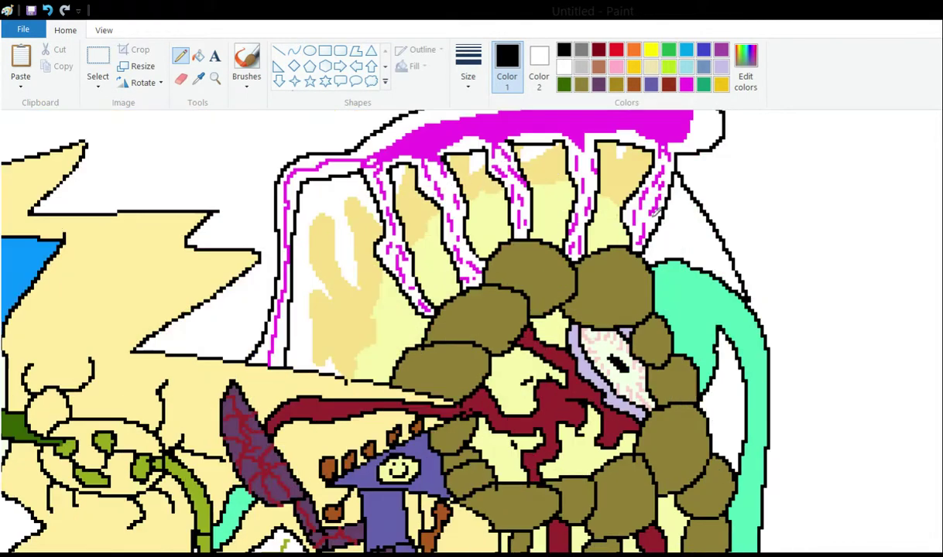
mouse_move(743, 286)
left_mouse_down()
mouse_move(805, 402)
mouse_move(824, 546)
left_mouse_up()
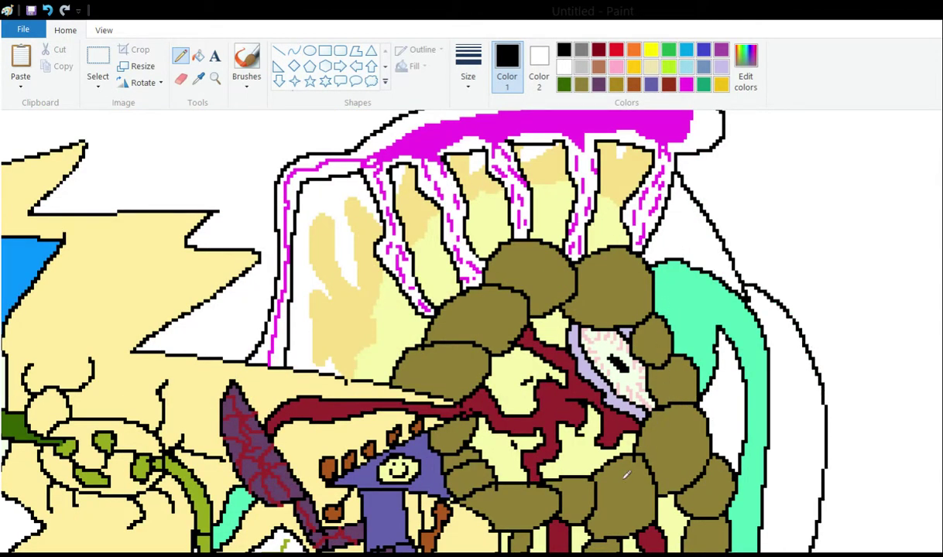
scroll(566, 175, "down", 10)
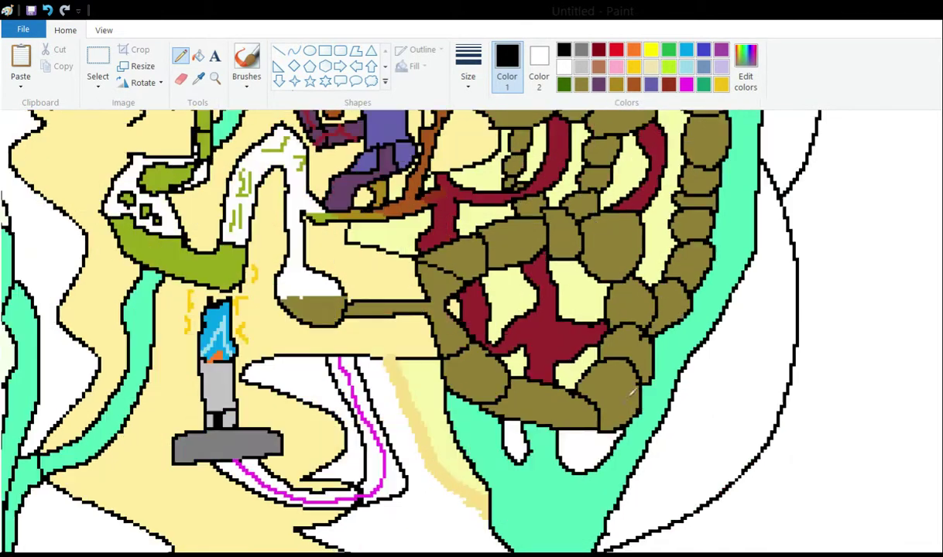
- Pencil a second row of overlapping black scale-like lobes outside the first ones, starting beside the magenta organ
scroll(648, 172, "up", 10)
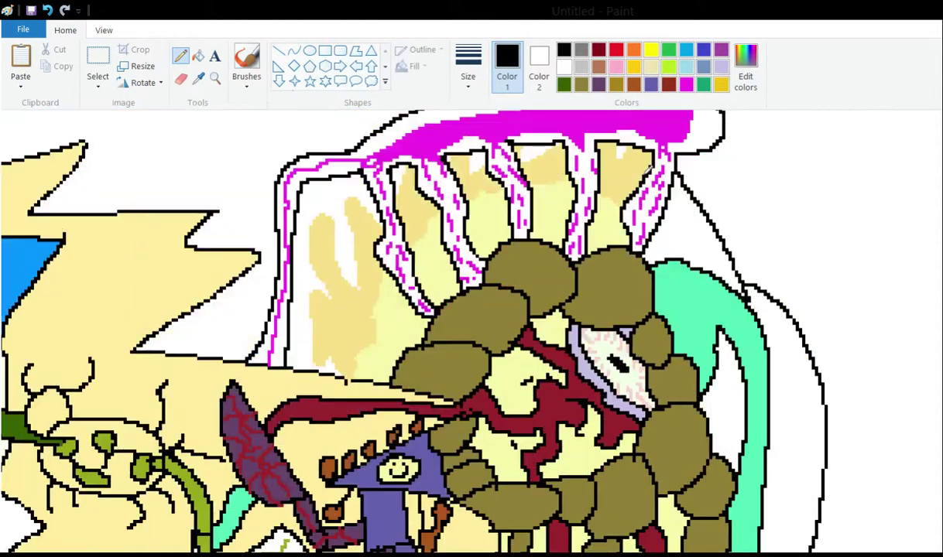
scroll(593, 167, "up", 2)
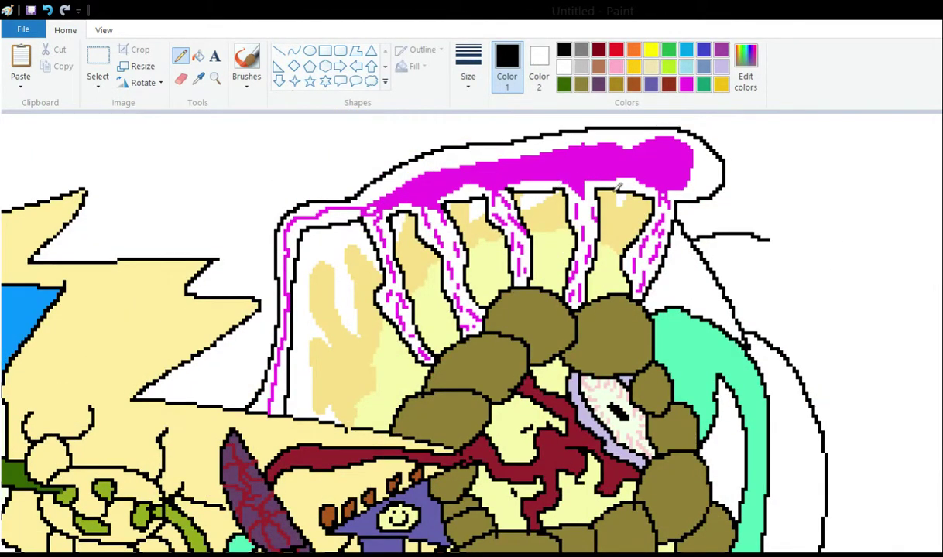
scroll(642, 232, "down", 6)
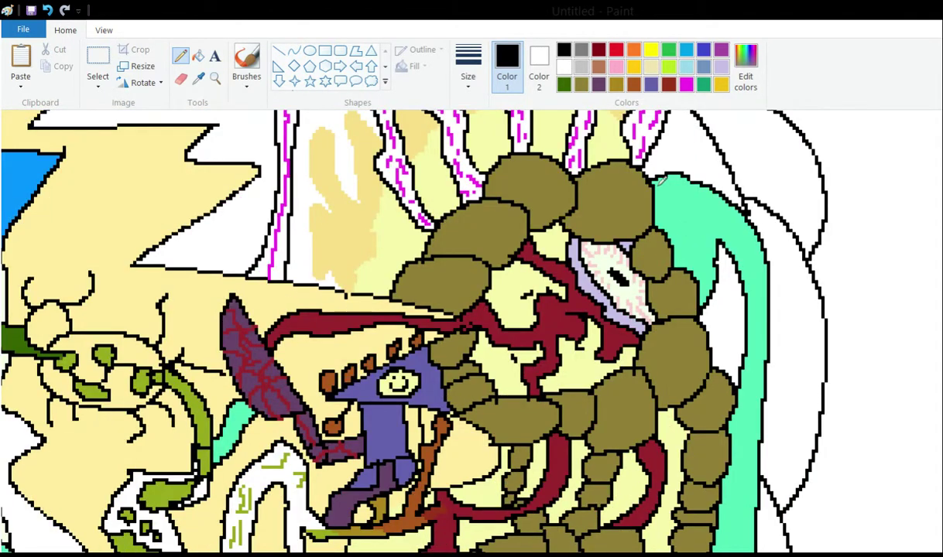
mouse_move(810, 251)
left_mouse_down()
mouse_move(879, 309)
mouse_move(821, 456)
left_mouse_up()
scroll(664, 318, "down", 11)
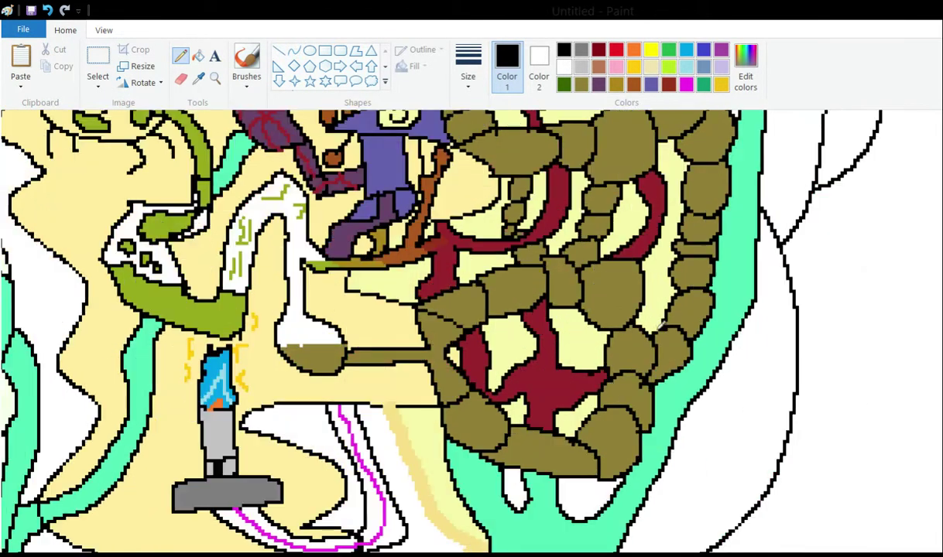
mouse_move(798, 355)
left_mouse_down()
mouse_move(845, 308)
mouse_move(854, 216)
mouse_move(844, 177)
left_mouse_up()
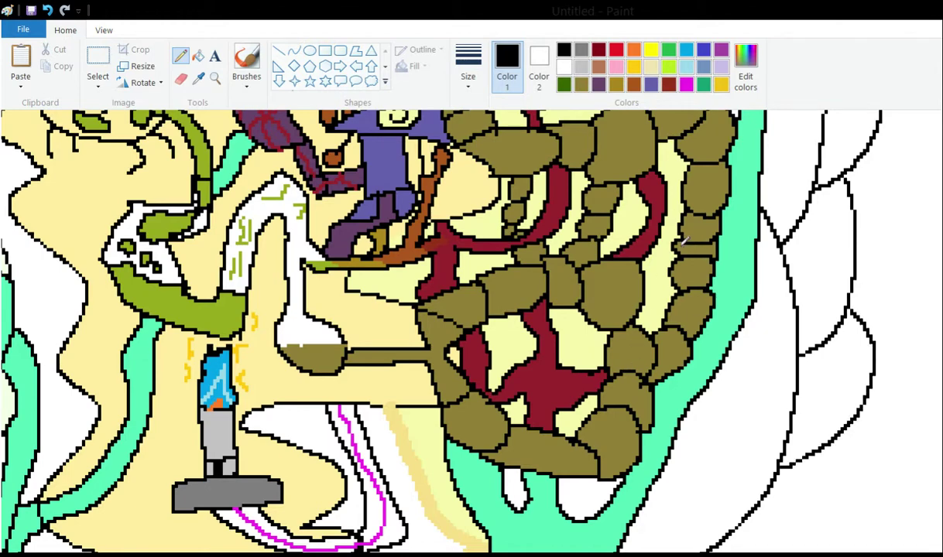
- Add two black-outlined lobes beneath the existing ones, curving outward and up from the mint-green stem
scroll(650, 247, "down", 6)
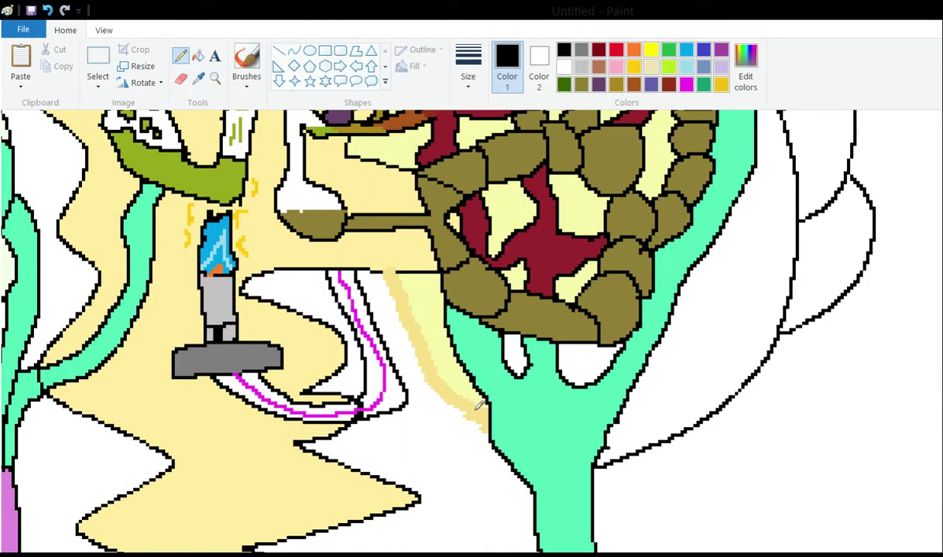
mouse_move(598, 528)
left_mouse_down()
mouse_move(724, 507)
mouse_move(760, 379)
left_mouse_up()
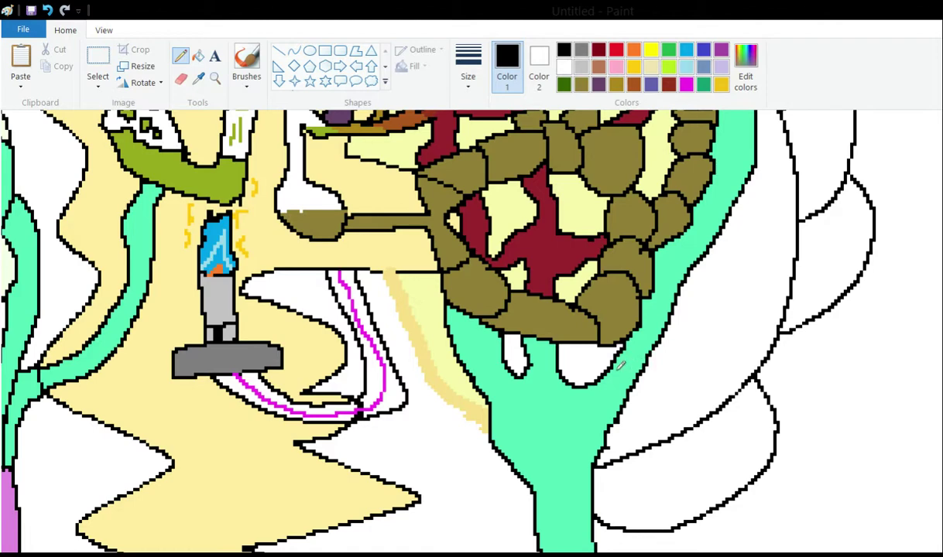
mouse_move(771, 467)
left_mouse_down()
mouse_move(810, 458)
mouse_move(890, 362)
mouse_move(864, 269)
left_mouse_up()
scroll(702, 287, "down", 6)
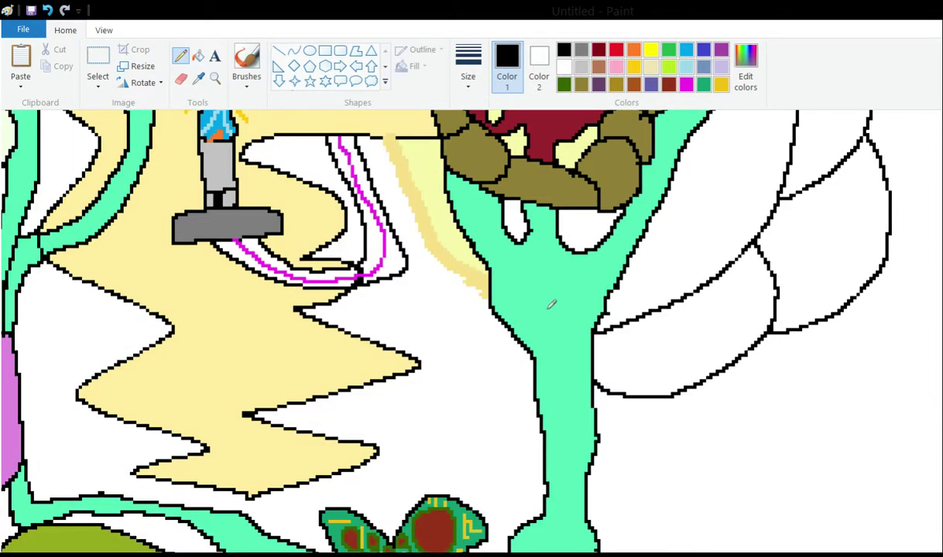
- Pencil an outermost row of overlapping black lobes, continuing from beside the magenta organ down to the lower lobes
scroll(702, 255, "up", 20)
scroll(705, 240, "down", 6)
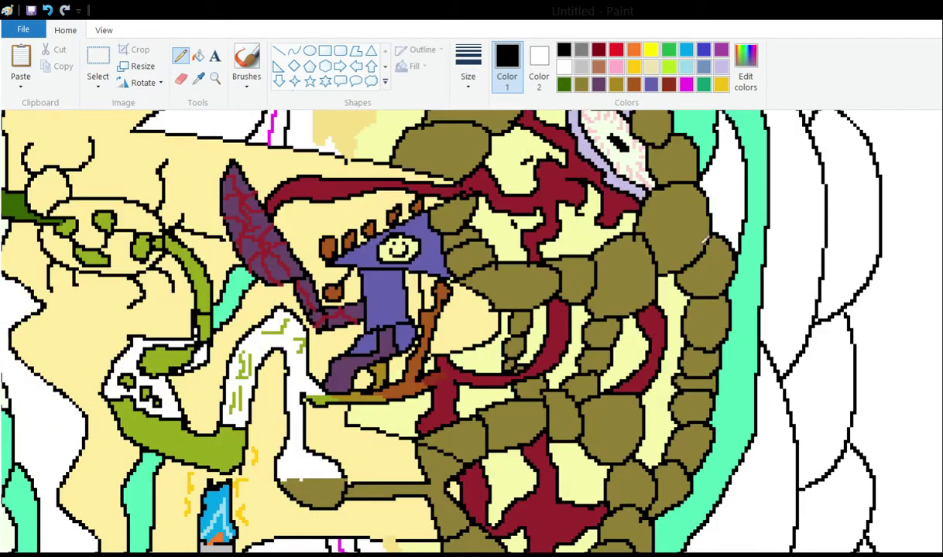
mouse_move(871, 273)
left_mouse_down()
mouse_move(927, 352)
mouse_move(879, 483)
left_mouse_up()
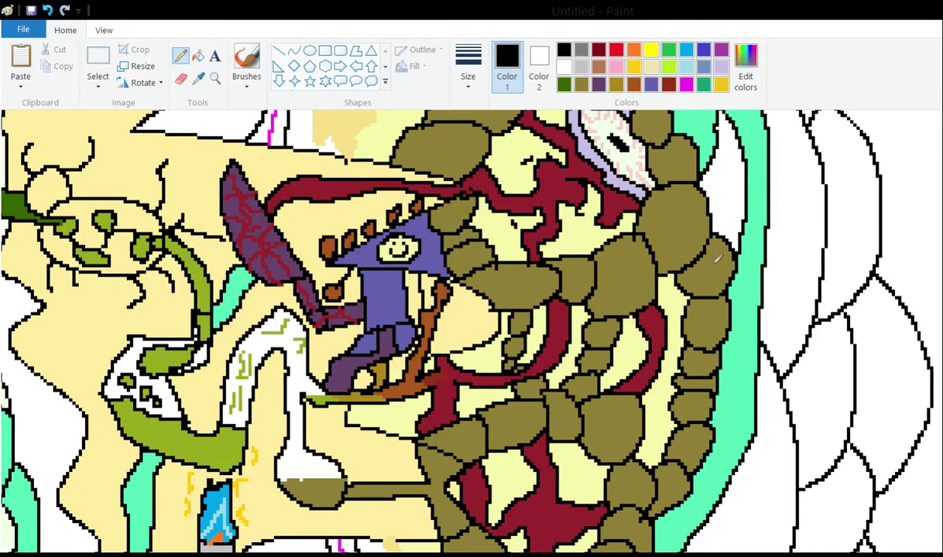
scroll(718, 260, "up", 12)
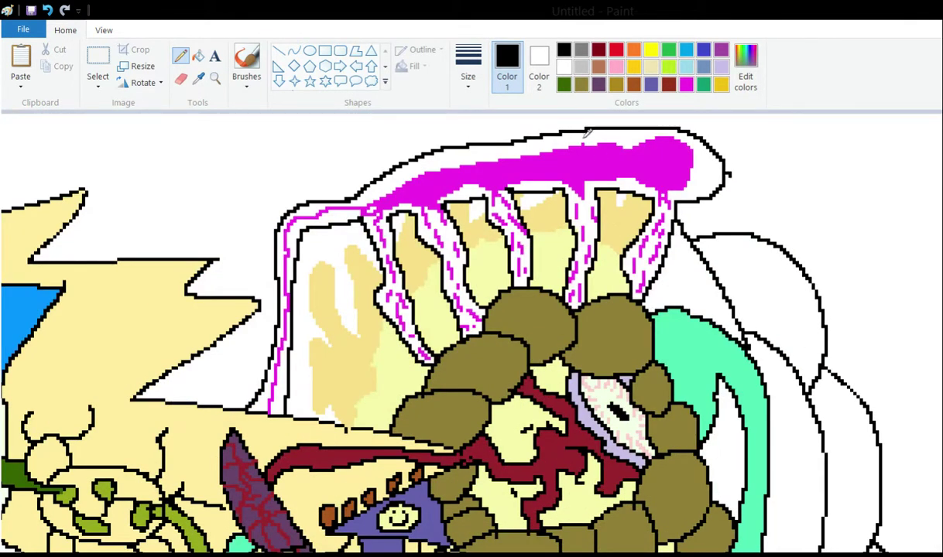
mouse_move(727, 174)
left_mouse_down()
mouse_move(772, 214)
mouse_move(774, 242)
left_mouse_up()
left_click_drag(821, 300, 880, 335)
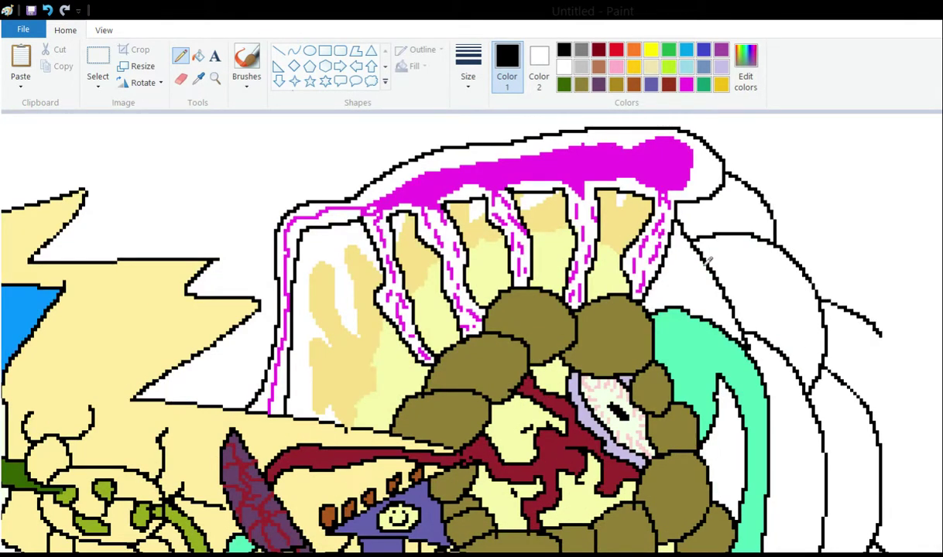
scroll(707, 262, "down", 12)
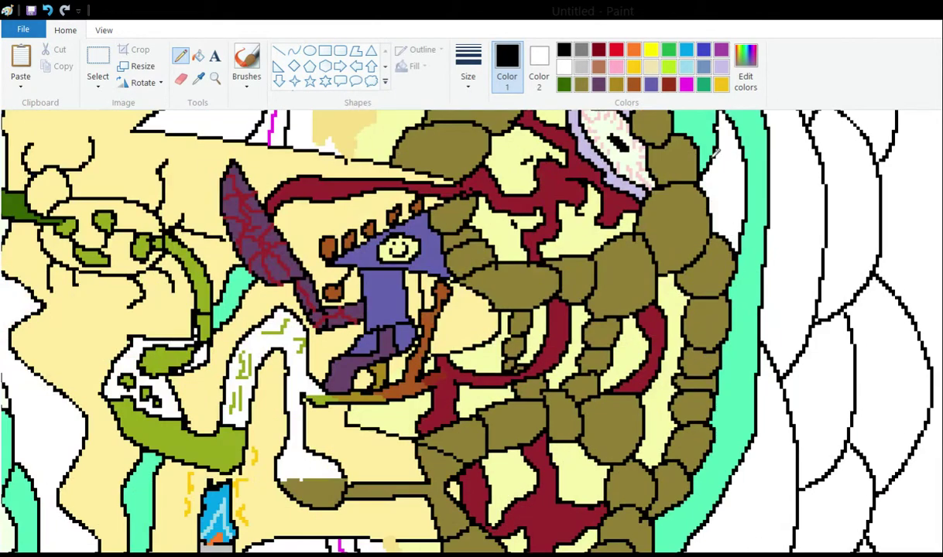
scroll(708, 255, "down", 12)
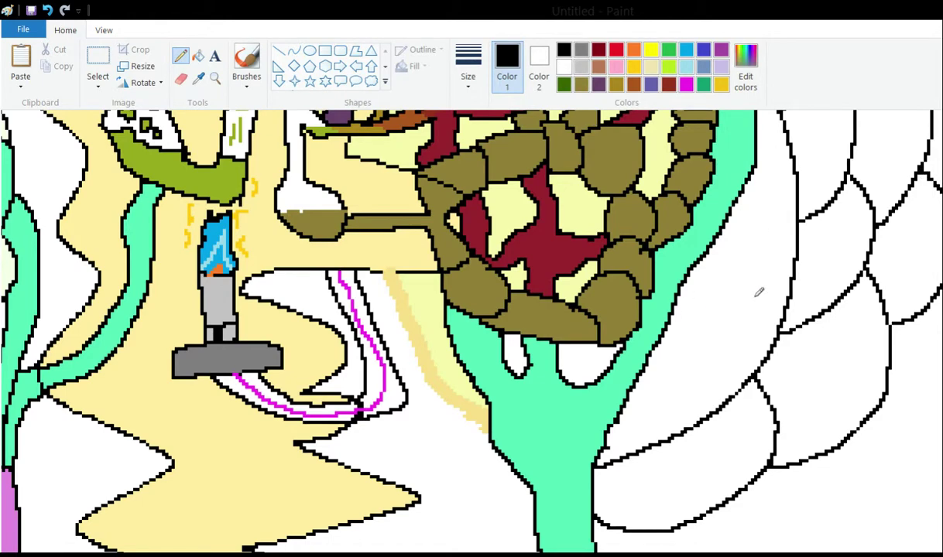
scroll(758, 279, "up", 12)
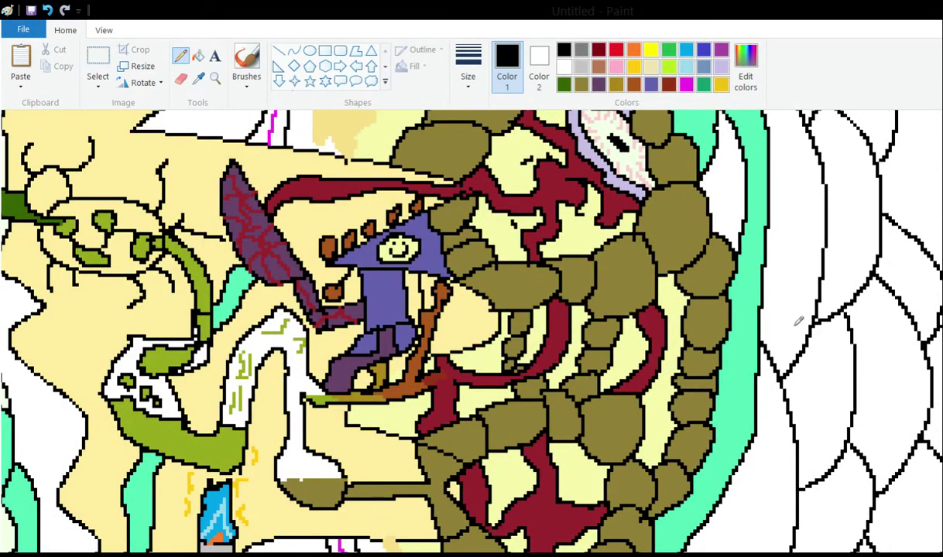
- Examine the rows of white lobes from the magenta organ down to the mint-green stem, checking how the outlines overlap
scroll(774, 309, "up", 12)
scroll(747, 256, "down", 6)
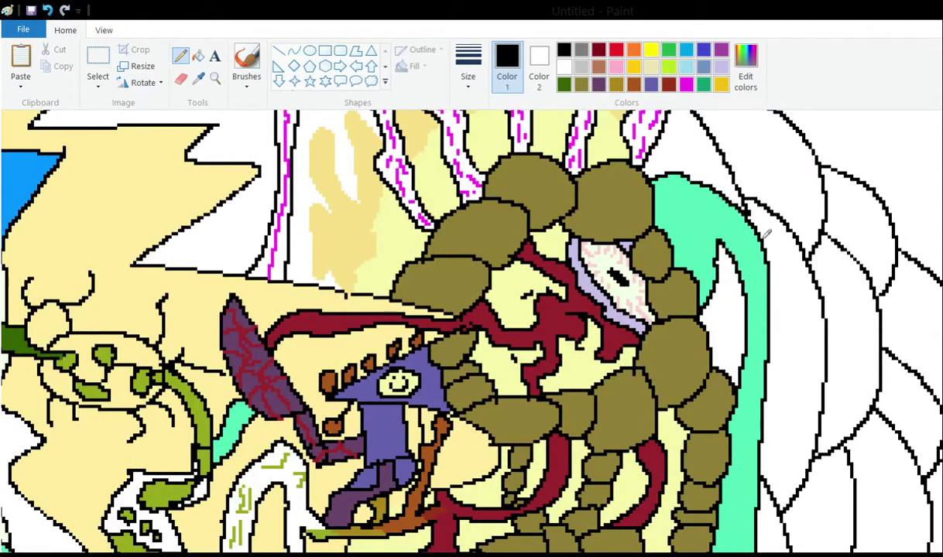
scroll(704, 263, "up", 6)
scroll(659, 208, "down", 12)
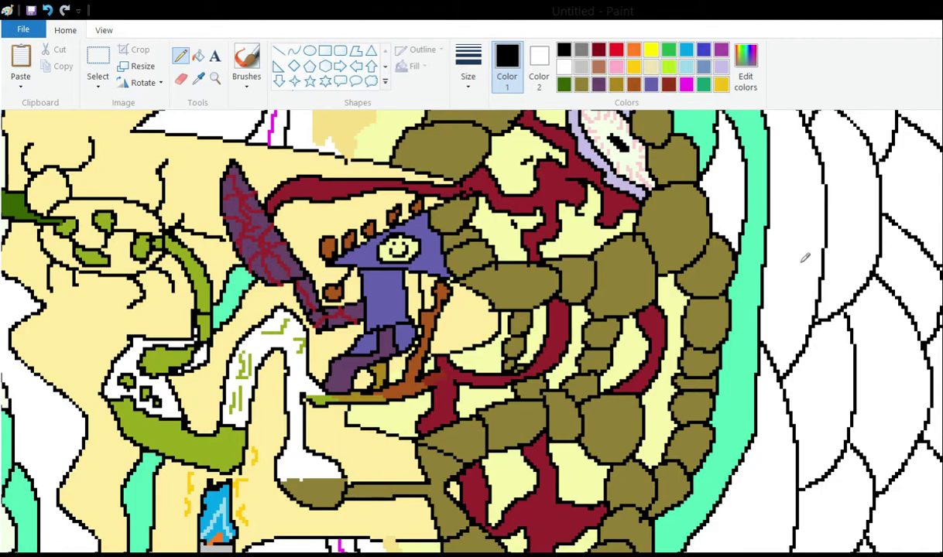
scroll(784, 253, "up", 12)
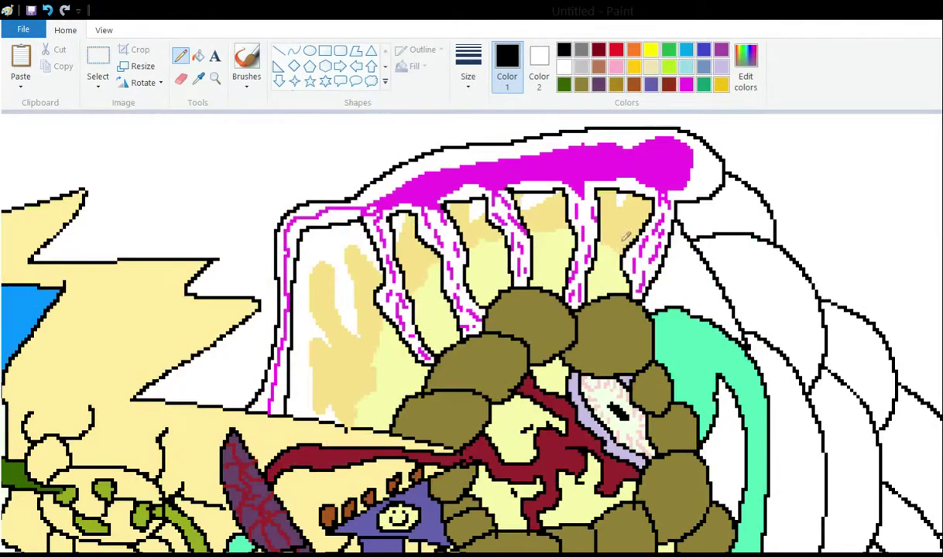
scroll(673, 209, "down", 20)
scroll(641, 268, "up", 18)
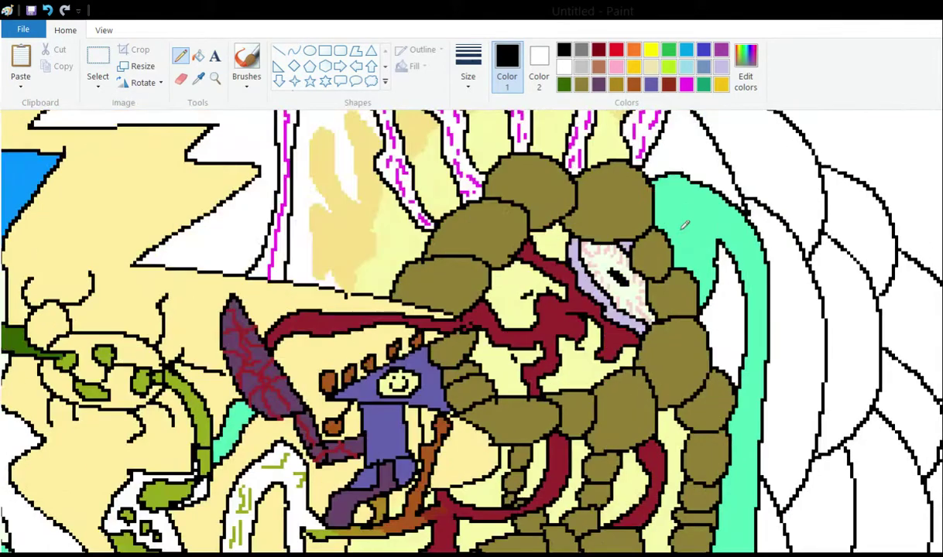
scroll(636, 158, "up", 6)
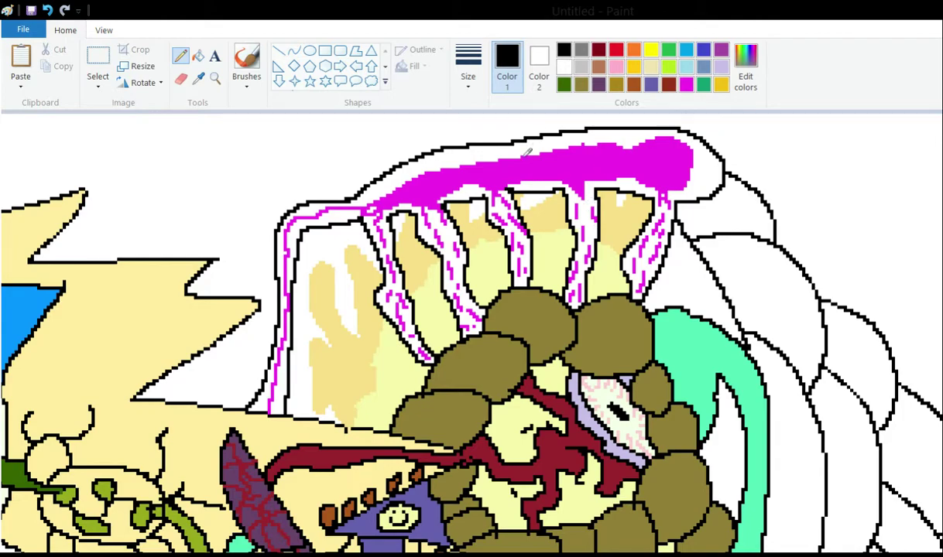
scroll(520, 210, "down", 6)
scroll(666, 245, "down", 16)
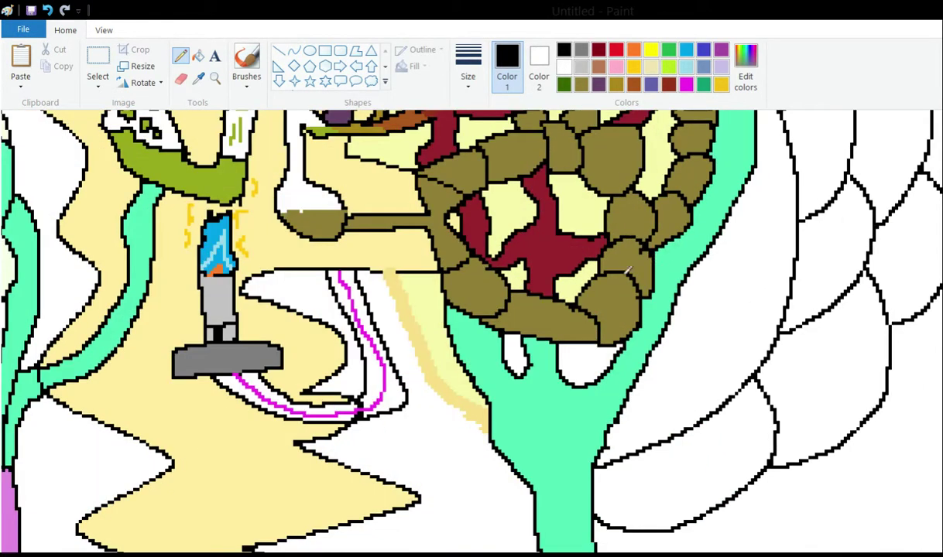
scroll(628, 269, "up", 20)
scroll(658, 272, "down", 16)
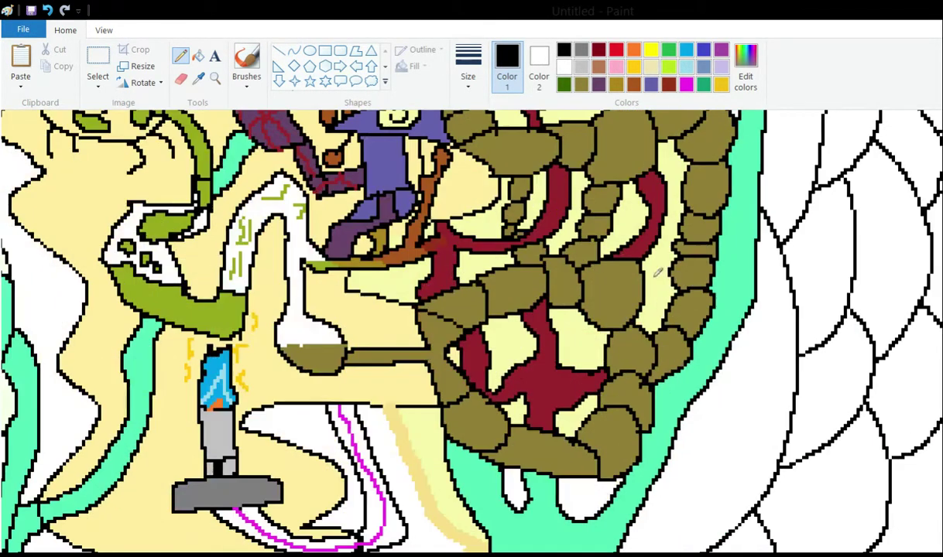
scroll(656, 271, "down", 12)
scroll(666, 232, "up", 20)
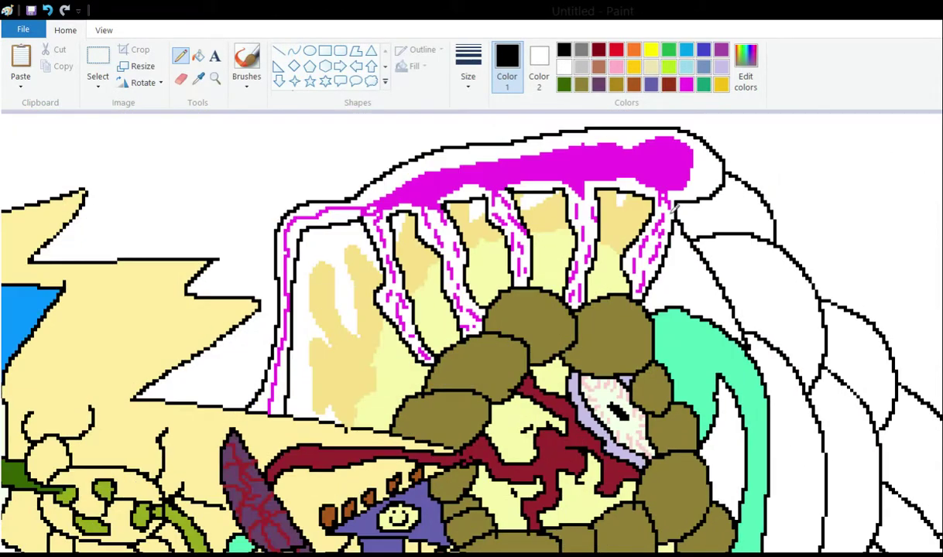
scroll(622, 205, "down", 20)
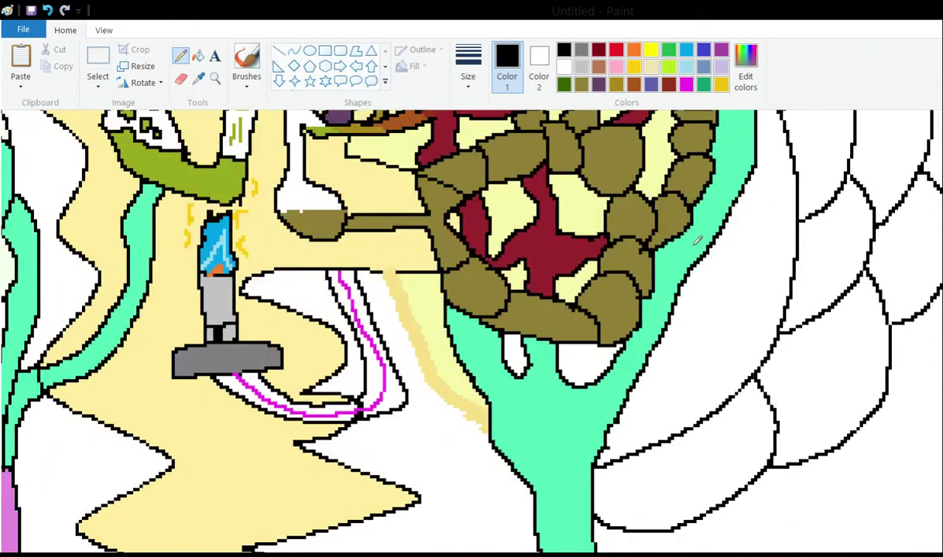
scroll(664, 228, "up", 6)
scroll(671, 220, "down", 6)
scroll(705, 231, "up", 12)
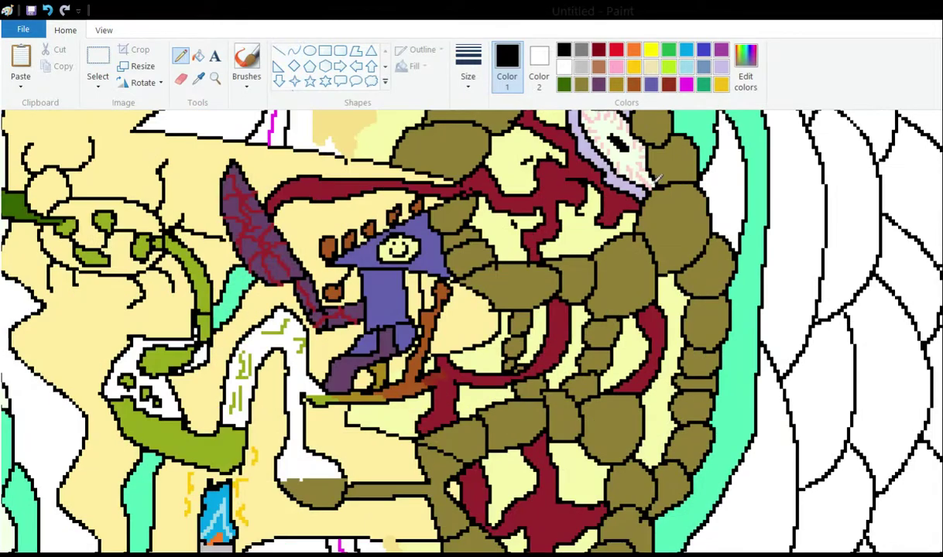
- Survey the drawing between the olive segmented organ, the outer white lobes and the mint-green stem
scroll(728, 229, "down", 20)
scroll(705, 267, "down", 4)
scroll(707, 257, "up", 11)
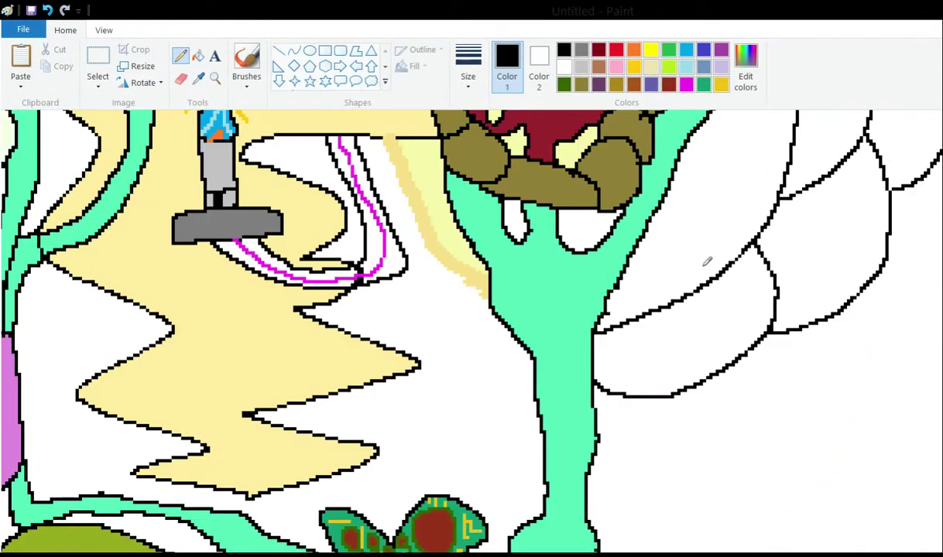
scroll(739, 213, "up", 5)
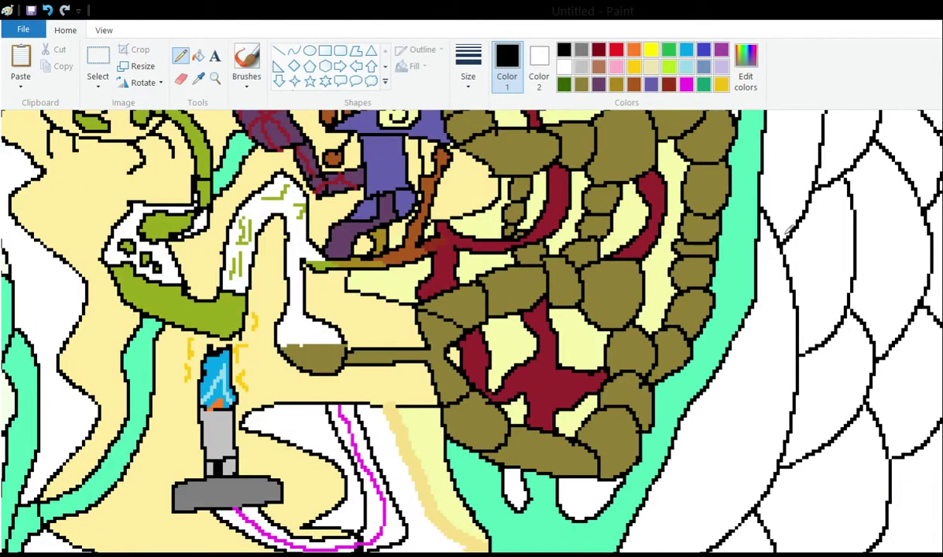
scroll(767, 224, "down", 5)
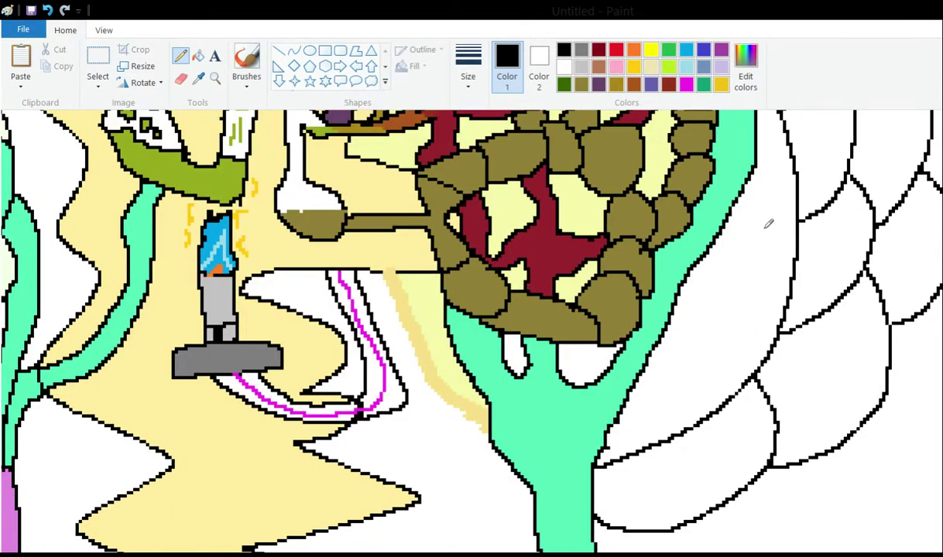
scroll(768, 225, "up", 5)
scroll(769, 201, "down", 5)
scroll(740, 269, "up", 15)
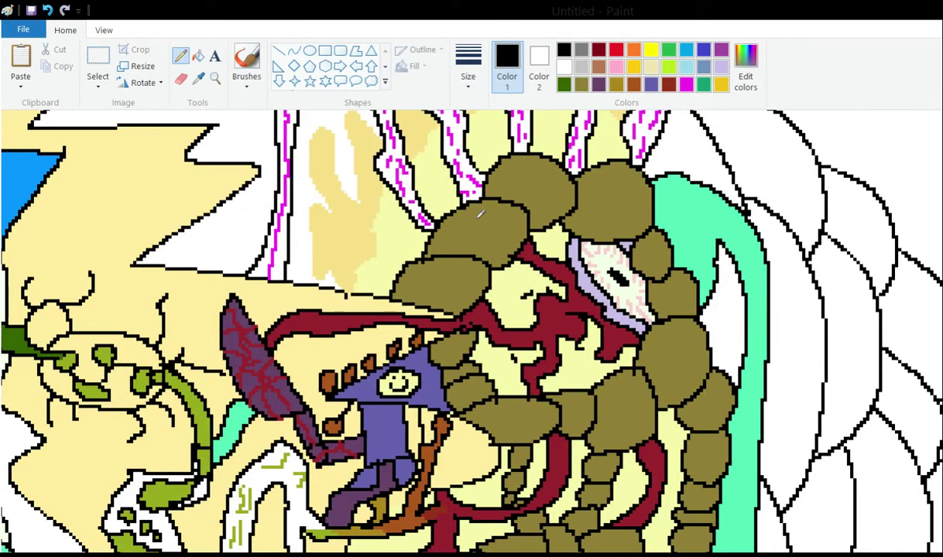
scroll(480, 215, "down", 20)
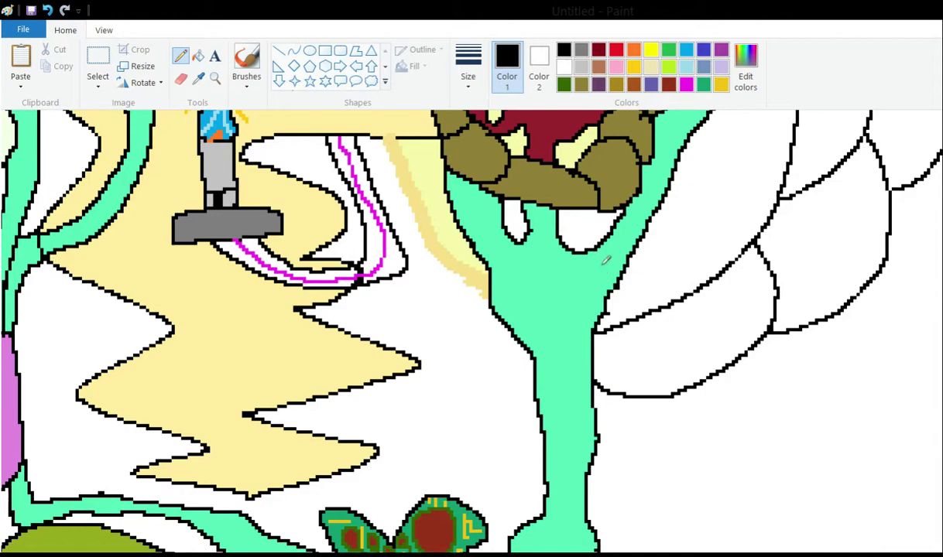
- Pencil two short black strokes curving downward from the undersides of the two lowest neighbouring lobes
scroll(660, 211, "down", 3)
scroll(621, 239, "up", 3)
left_click_drag(739, 358, 766, 401)
left_click_drag(814, 321, 822, 358)
- Examine the empty area beneath the lobes around the mint-green ring, and the finished organs above it
scroll(662, 281, "down", 6)
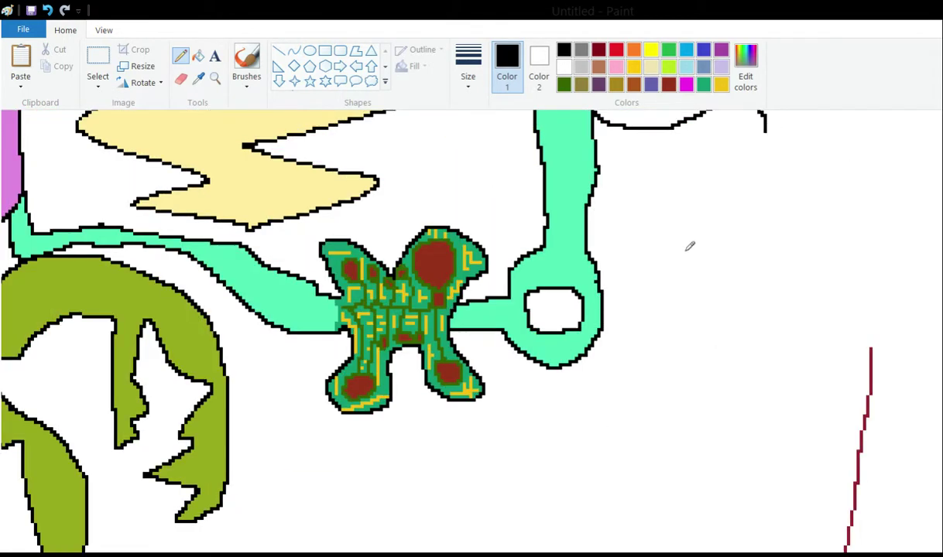
scroll(673, 249, "down", 3)
scroll(586, 278, "up", 3)
scroll(586, 278, "up", 3)
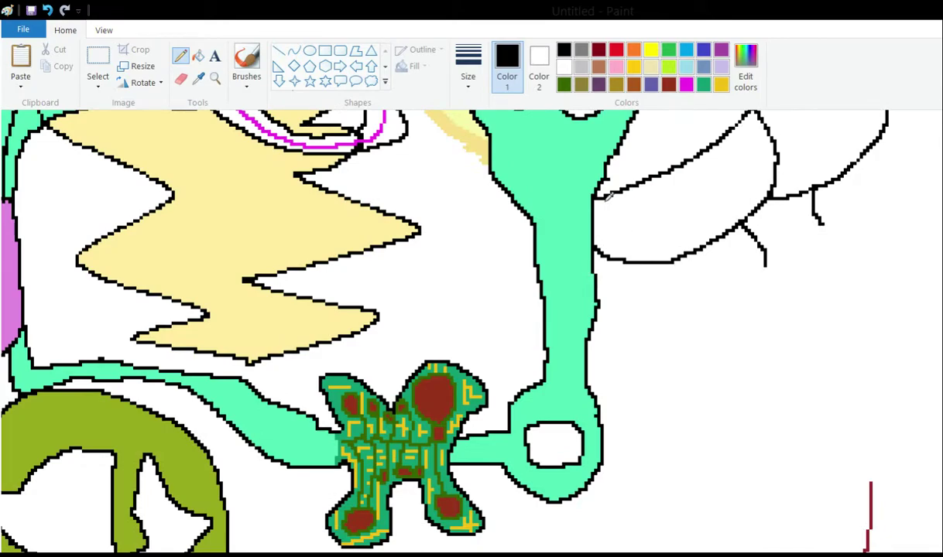
scroll(592, 185, "up", 10)
scroll(637, 219, "up", 1)
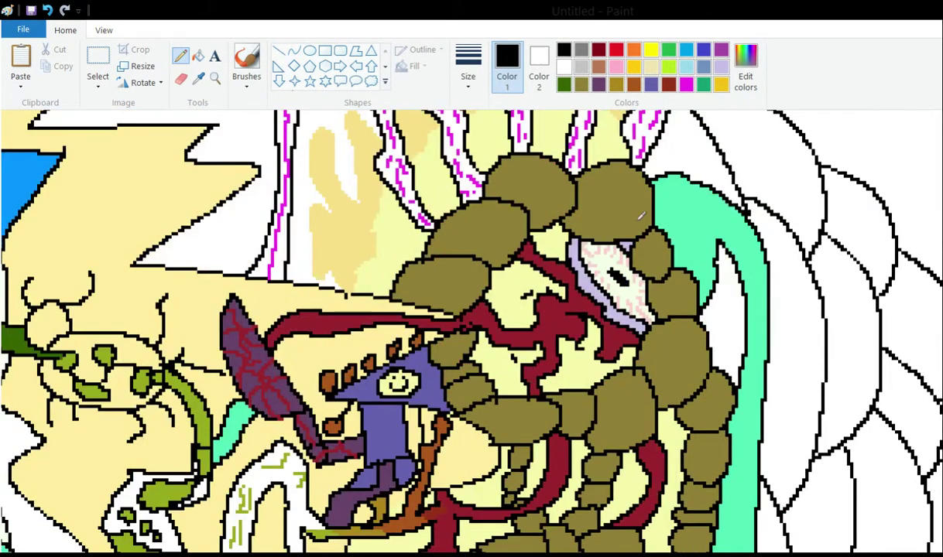
scroll(611, 255, "down", 2)
scroll(577, 286, "up", 1)
scroll(581, 304, "down", 1)
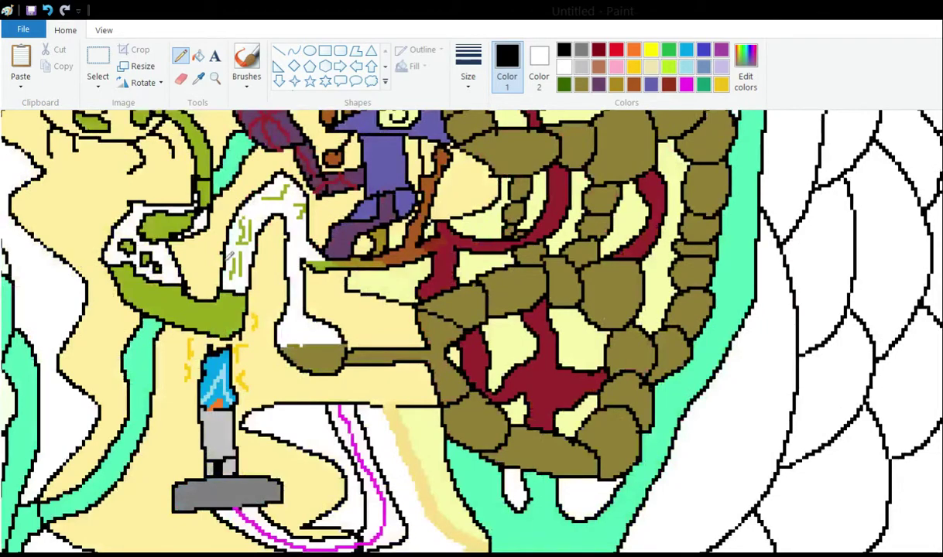
- Fill the lower white lobes beside the mint-green membrane with the orchid purple sampled from the heart-shaped organ
scroll(442, 452, "down", 3)
scroll(453, 534, "left", 6)
scroll(252, 488, "down", 6)
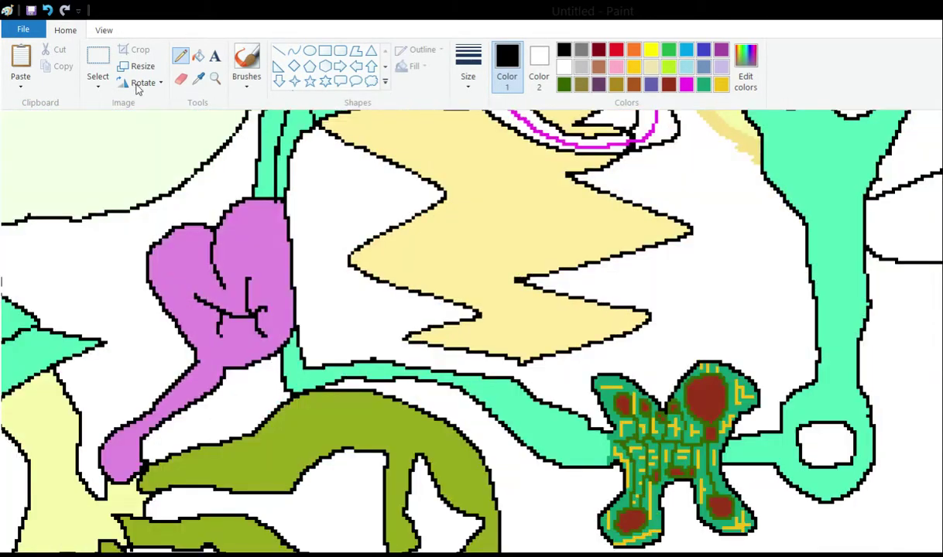
left_click(199, 78)
left_click(251, 260)
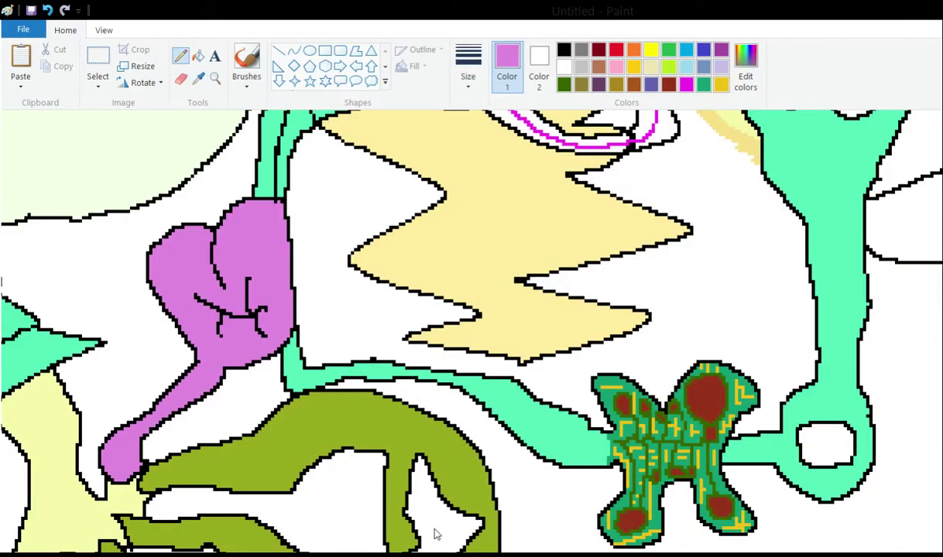
scroll(435, 532, "right", 4)
scroll(435, 526, "up", 9)
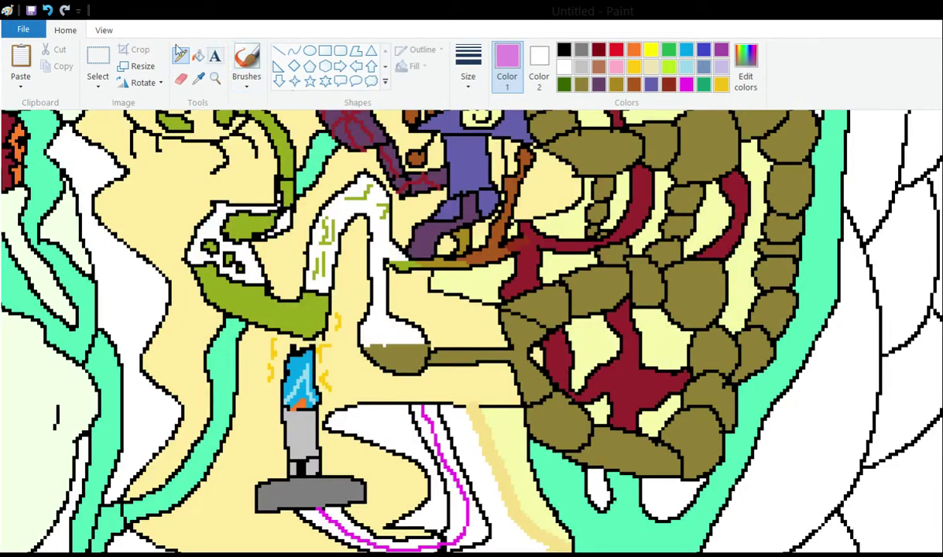
left_click(198, 56)
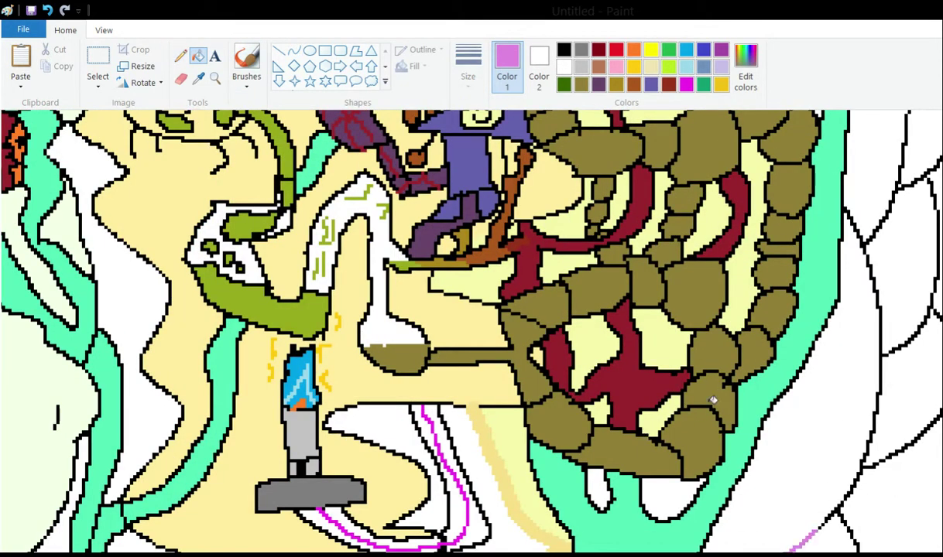
key("ctrl+z")
left_click(890, 496)
left_click(825, 537)
left_click(813, 441)
left_click(901, 381)
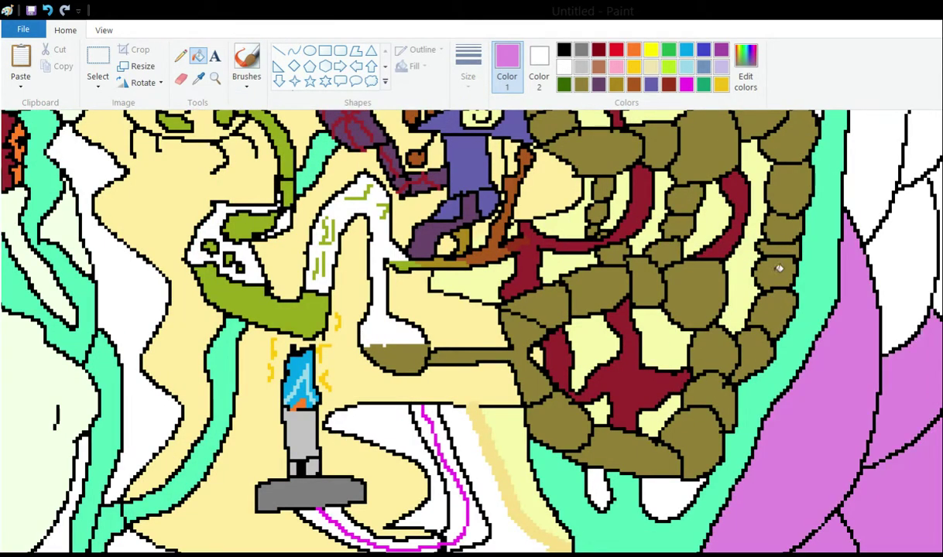
- Fill the remaining upper and outer lobes and the white gap inside the mint-green membrane with the same orchid purple
scroll(791, 197, "up", 3)
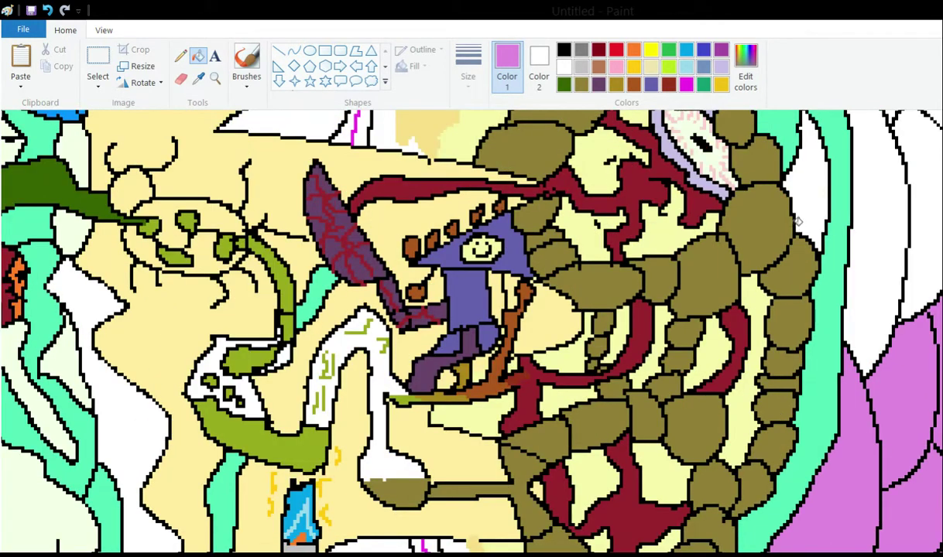
scroll(797, 222, "up", 3)
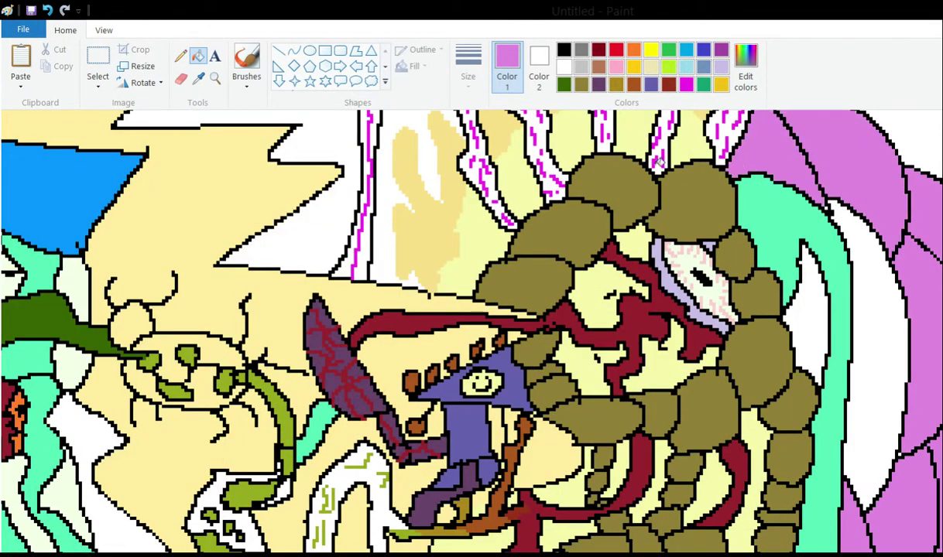
scroll(653, 163, "up", 3)
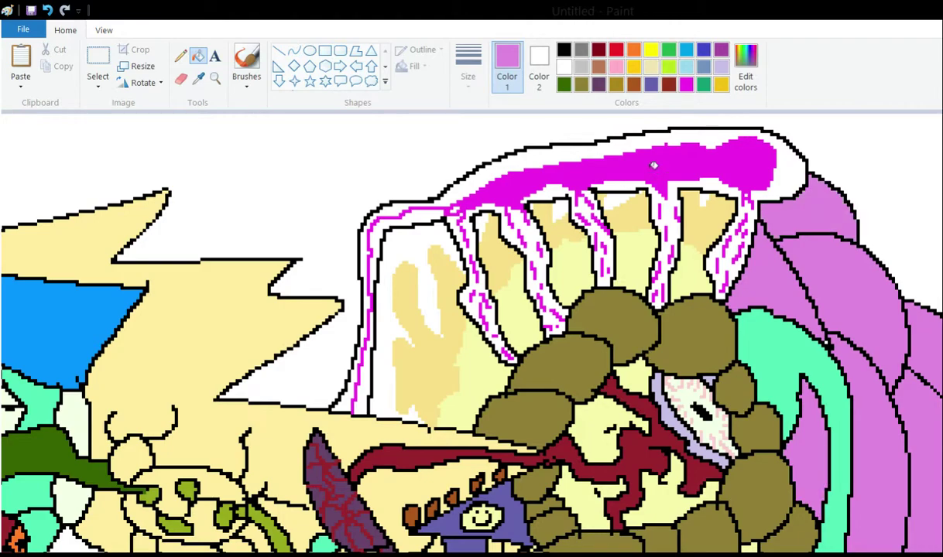
scroll(654, 182, "down", 12)
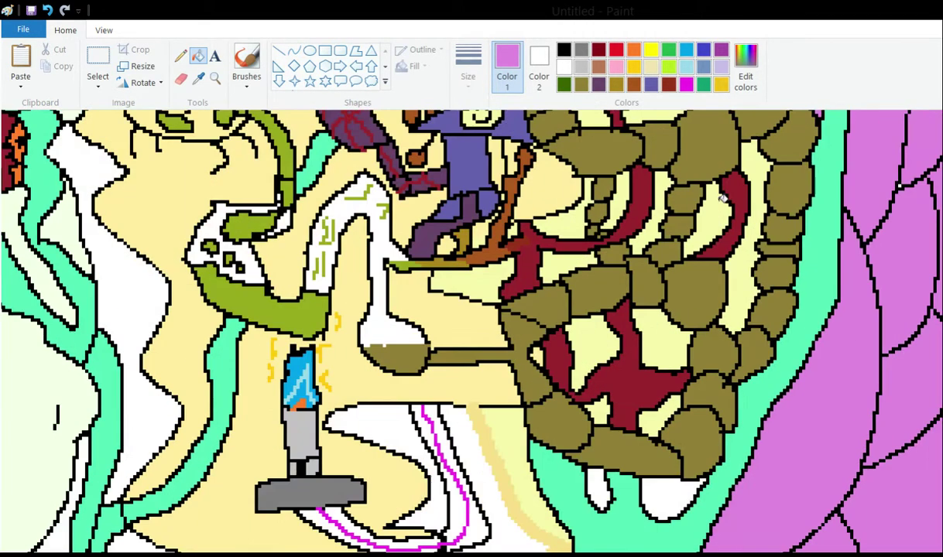
scroll(697, 232, "down", 7)
scroll(565, 170, "up", 10)
scroll(385, 173, "down", 8)
- Pencil two long black parallel outlines from the short strokes under the lobes, running down and curving beneath the circuit-patterned creature
left_click(180, 56)
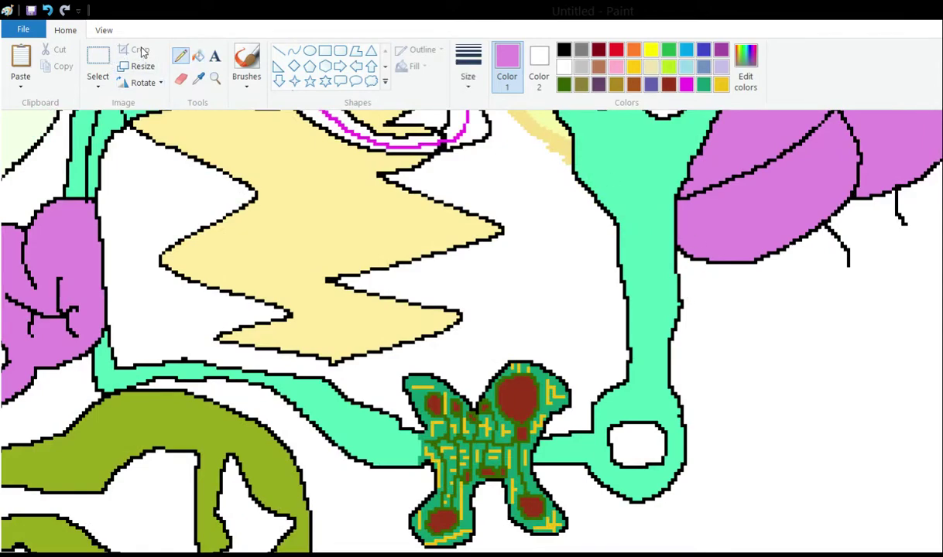
scroll(667, 160, "up", 8)
scroll(660, 192, "down", 8)
left_click(564, 49)
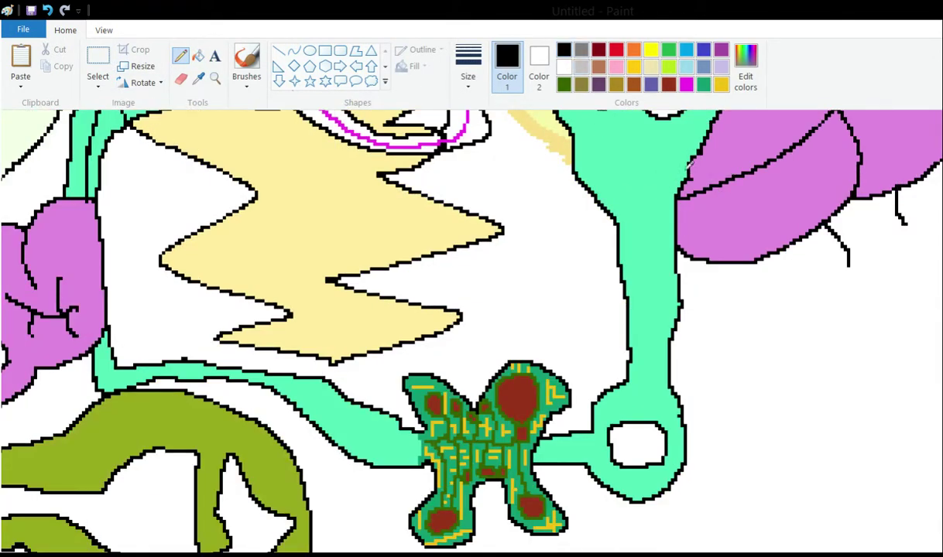
scroll(736, 194, "down", 3)
scroll(736, 195, "down", 3)
scroll(731, 178, "up", 6)
mouse_move(727, 179)
left_mouse_down()
mouse_move(726, 423)
mouse_move(696, 505)
mouse_move(682, 516)
left_mouse_up()
scroll(676, 239, "down", 3)
mouse_move(648, 97)
left_mouse_down()
mouse_move(653, 161)
mouse_move(553, 370)
mouse_move(362, 434)
left_mouse_up()
scroll(654, 258, "down", 6)
mouse_move(679, 215)
left_mouse_down()
mouse_move(503, 242)
mouse_move(425, 275)
mouse_move(396, 308)
mouse_move(298, 310)
left_mouse_up()
scroll(430, 287, "up", 3)
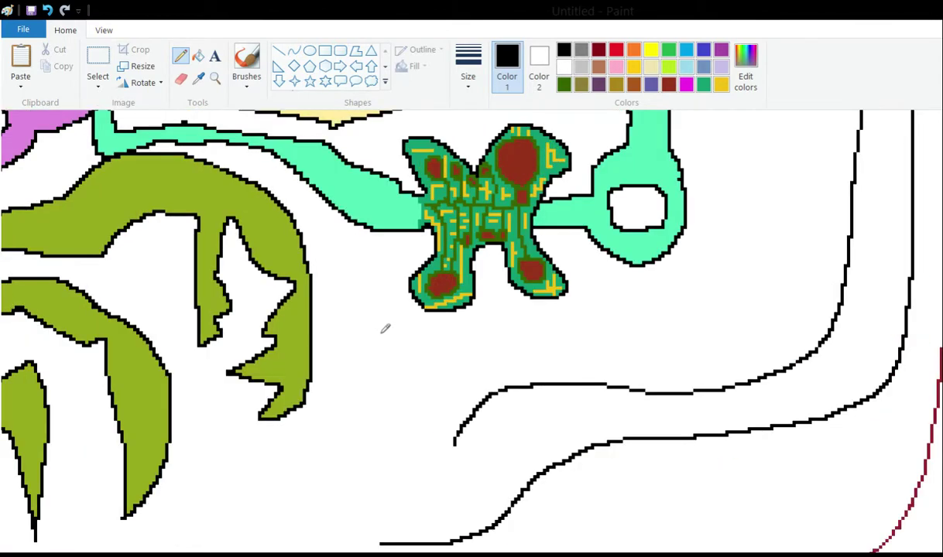
left_click_drag(454, 445, 322, 484)
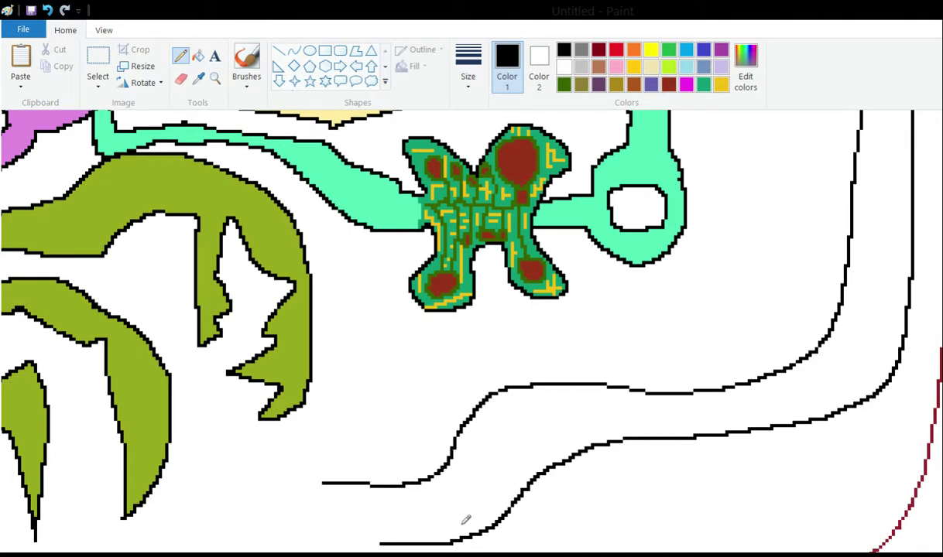
- Extend both black outlines in a descending wave beneath the olive-green leaf-like tentacles
scroll(292, 530, "left", 8)
scroll(293, 531, "down", 3)
scroll(279, 465, "left", 3)
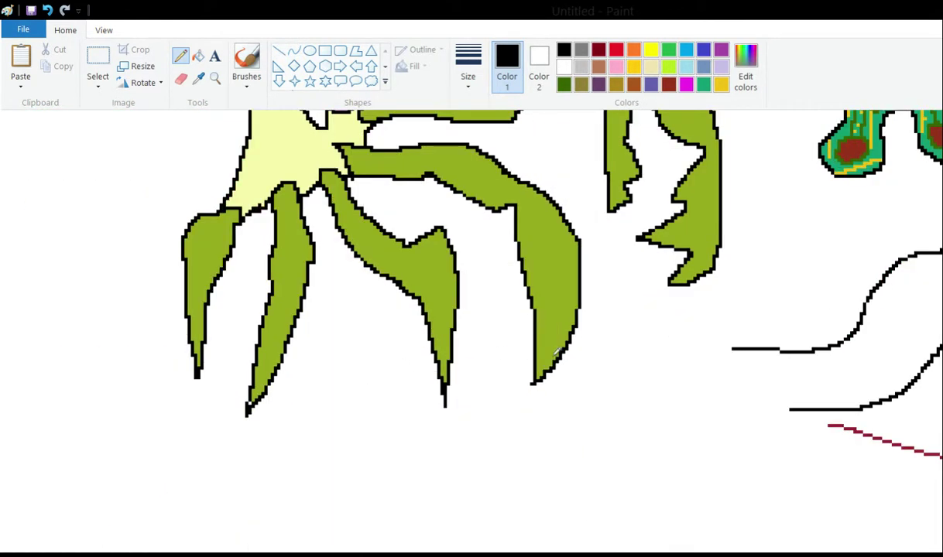
mouse_move(789, 410)
left_mouse_down()
mouse_move(572, 521)
mouse_move(479, 534)
left_mouse_up()
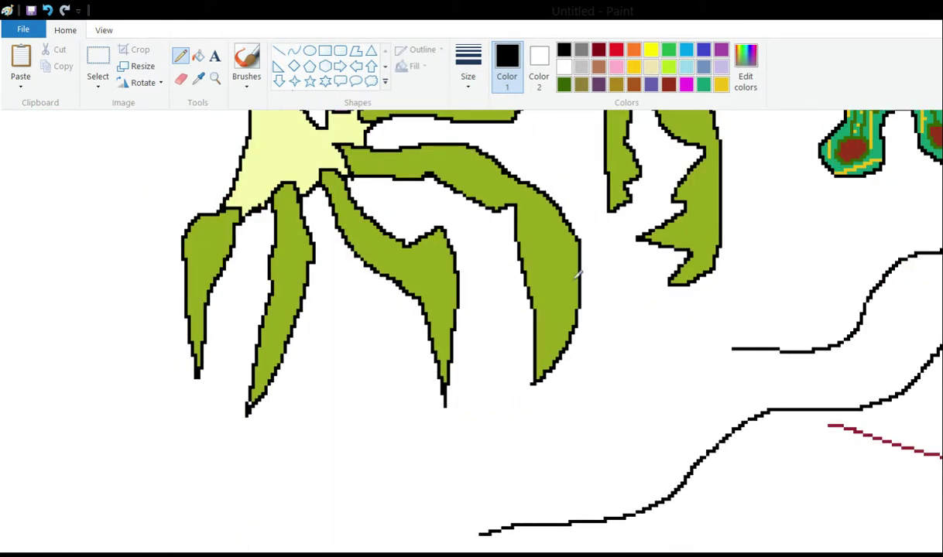
mouse_move(730, 348)
left_mouse_down()
mouse_move(556, 469)
mouse_move(366, 476)
left_mouse_up()
scroll(367, 534, "left", 2)
scroll(367, 534, "left", 4)
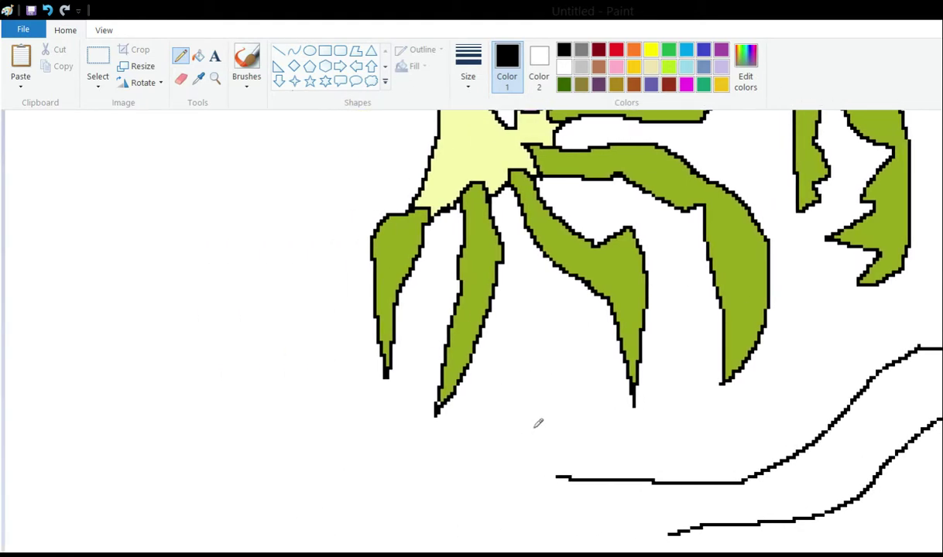
left_click_drag(668, 534, 491, 531)
- Examine the new parallel outlines, the mint-green stem and the neighbouring organs up to the blue chamber
scroll(422, 528, "right", 18)
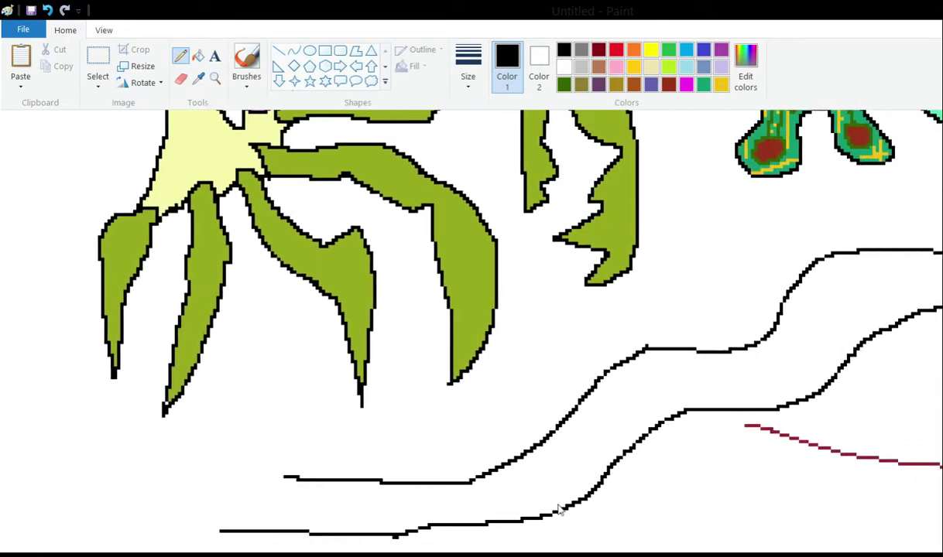
scroll(701, 353, "up", 9)
scroll(457, 243, "down", 8)
scroll(541, 232, "up", 4)
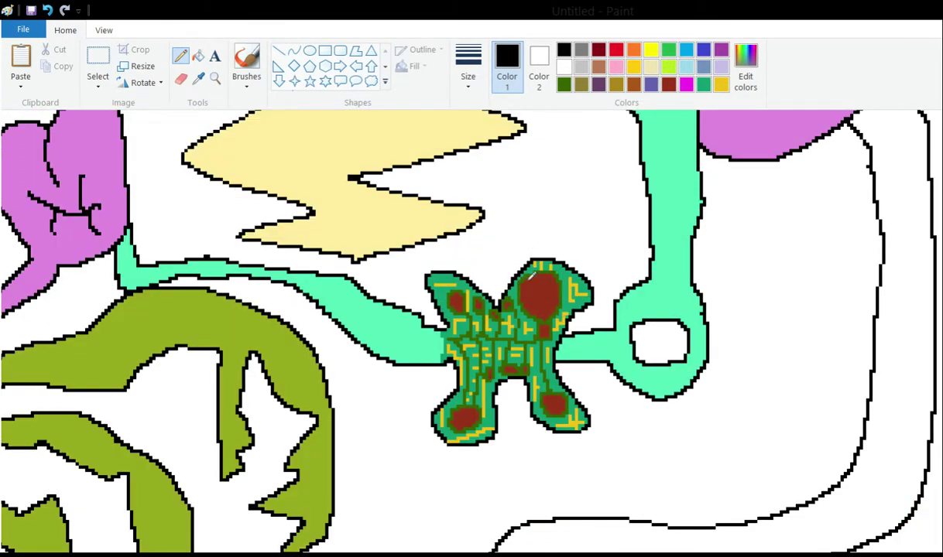
scroll(532, 273, "up", 8)
scroll(453, 255, "down", 8)
scroll(496, 170, "up", 8)
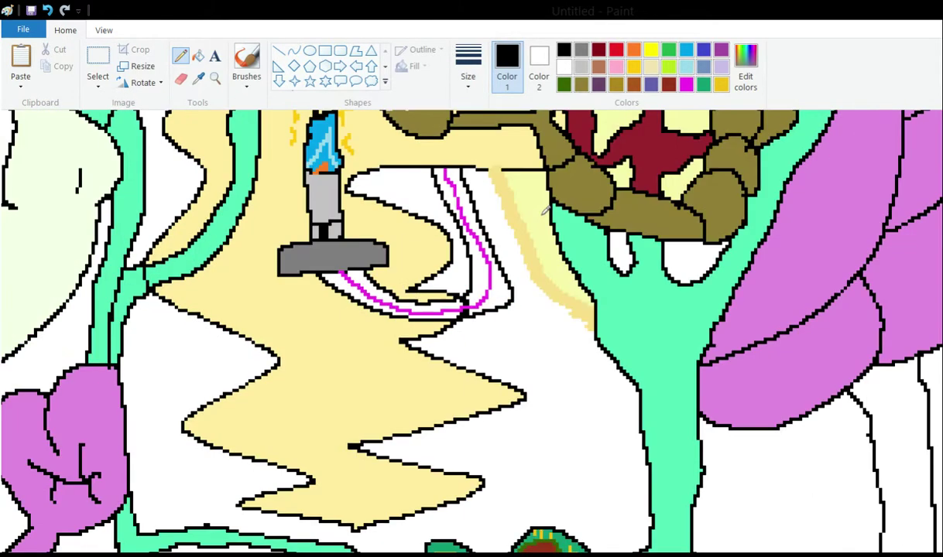
scroll(620, 330, "down", 8)
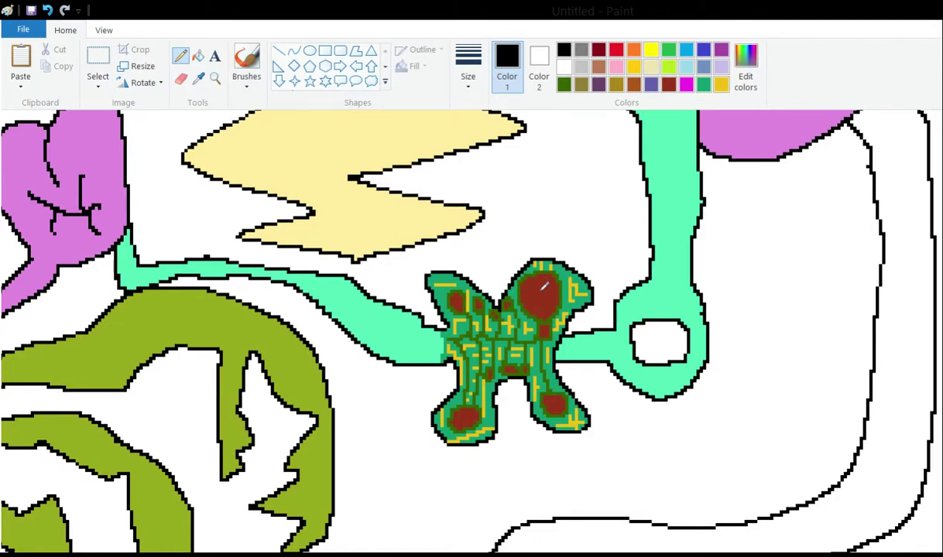
scroll(511, 247, "up", 8)
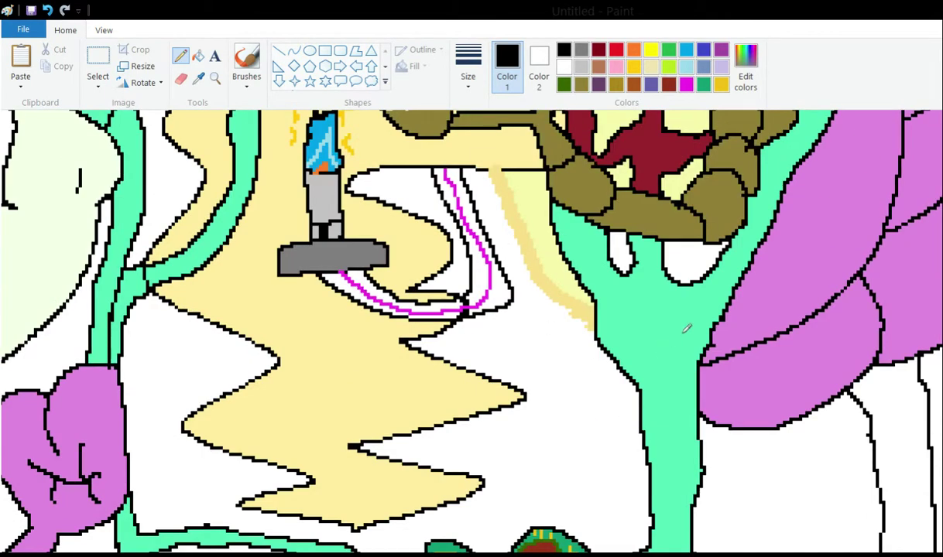
scroll(562, 262, "up", 3)
scroll(496, 271, "down", 11)
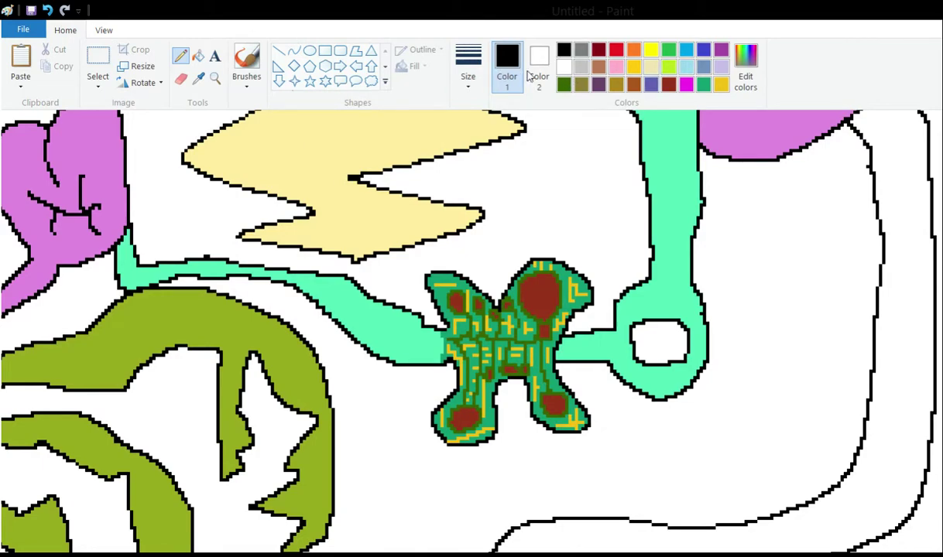
scroll(521, 120, "up", 4)
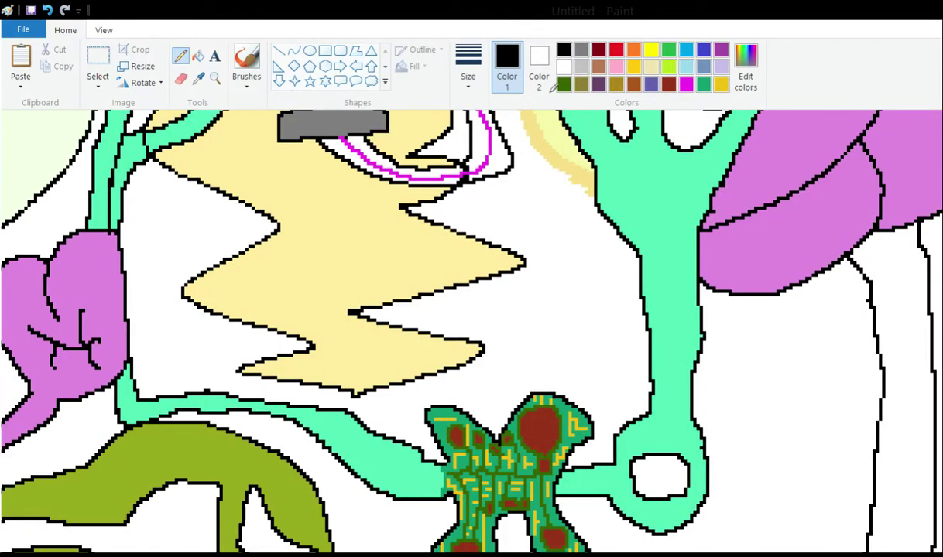
scroll(458, 507, "left", 8)
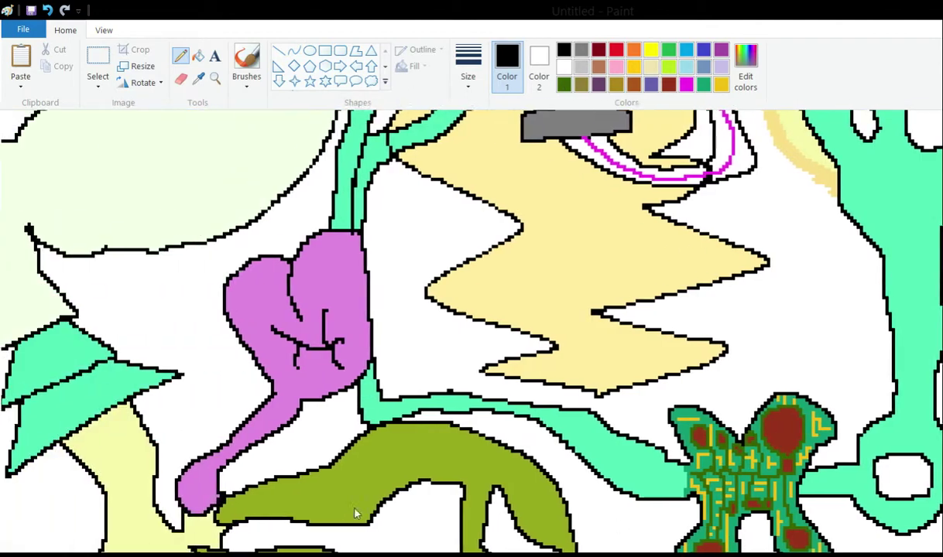
scroll(356, 511, "up", 15)
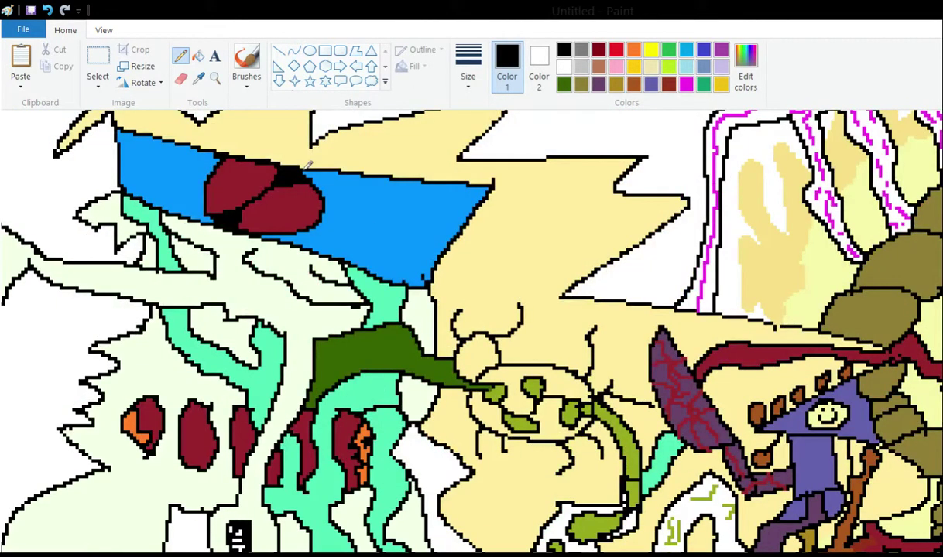
scroll(305, 165, "down", 8)
scroll(399, 180, "down", 8)
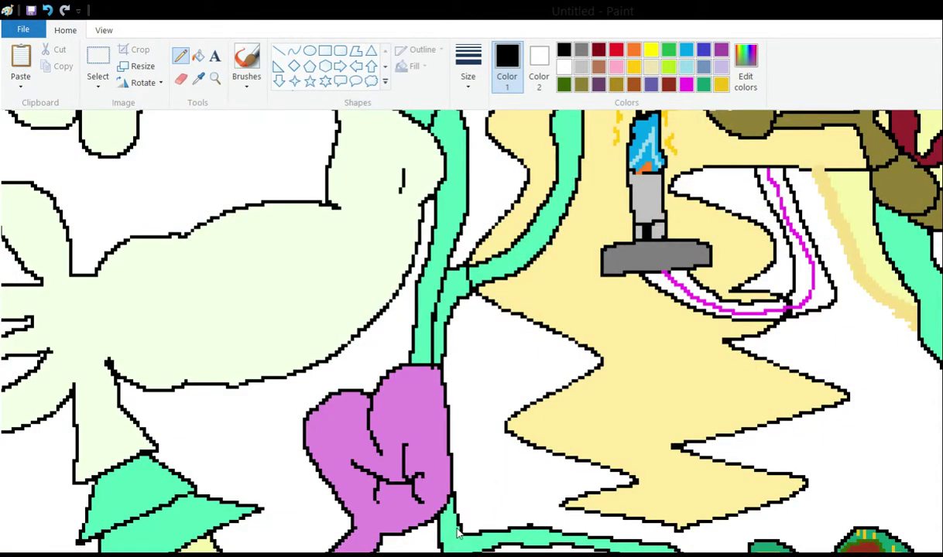
- Examine the organs around the burner, the mint-green stem, the circuit-patterned creature and the blue-visored head
scroll(546, 317, "right", 5)
scroll(539, 219, "down", 6)
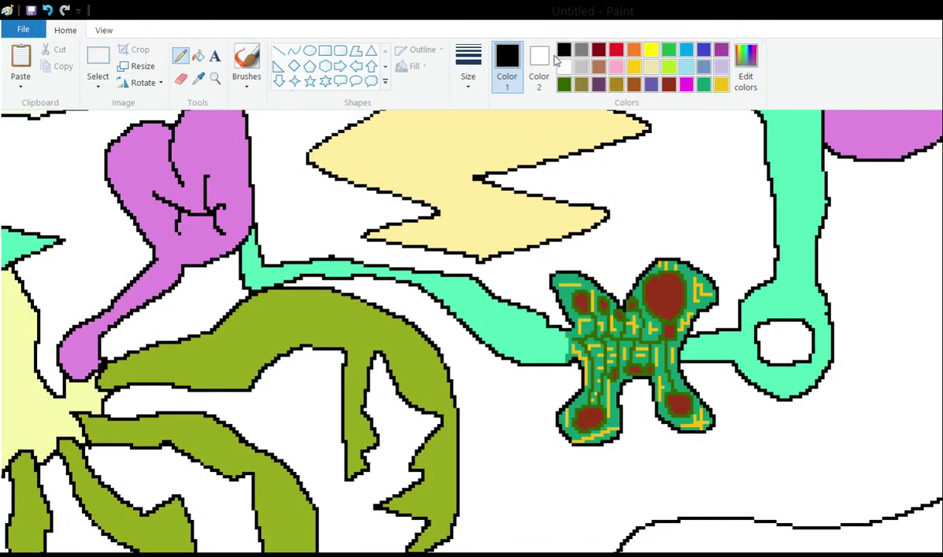
scroll(614, 226, "up", 8)
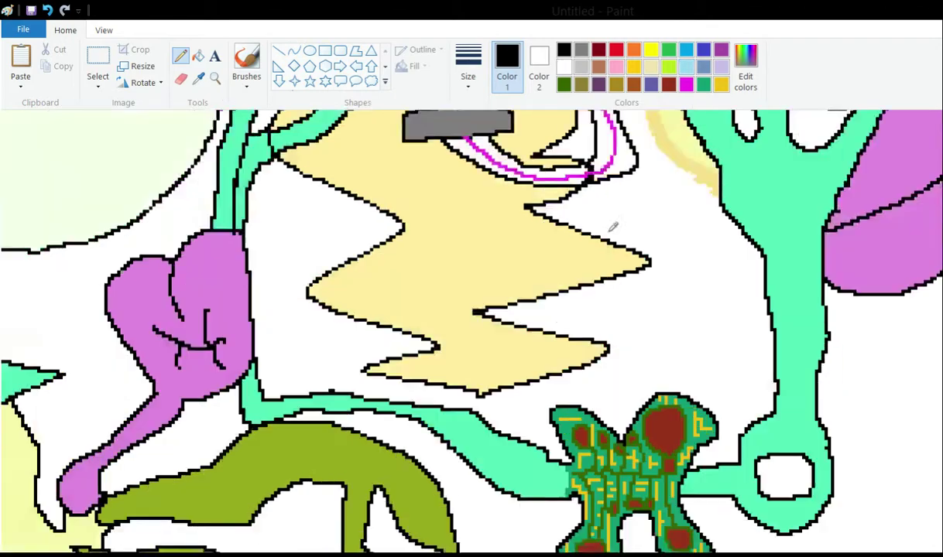
scroll(683, 241, "down", 8)
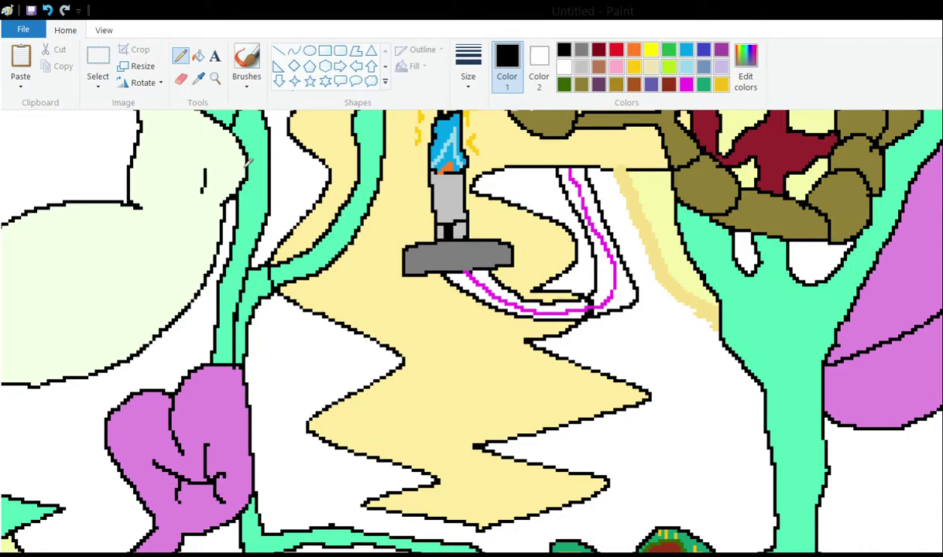
left_click(198, 78)
scroll(229, 297, "down", 3)
scroll(228, 297, "down", 3)
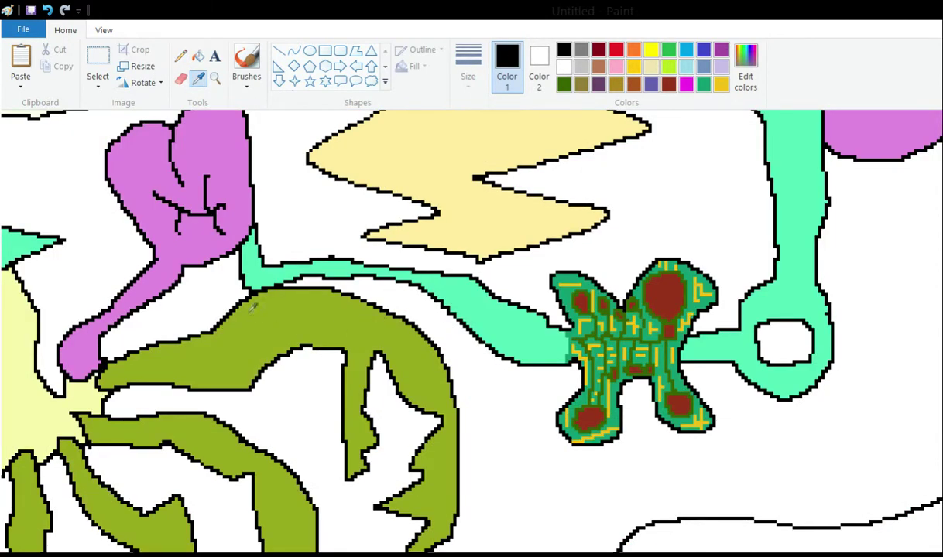
left_click_drag(437, 540, 281, 510)
scroll(368, 299, "up", 6)
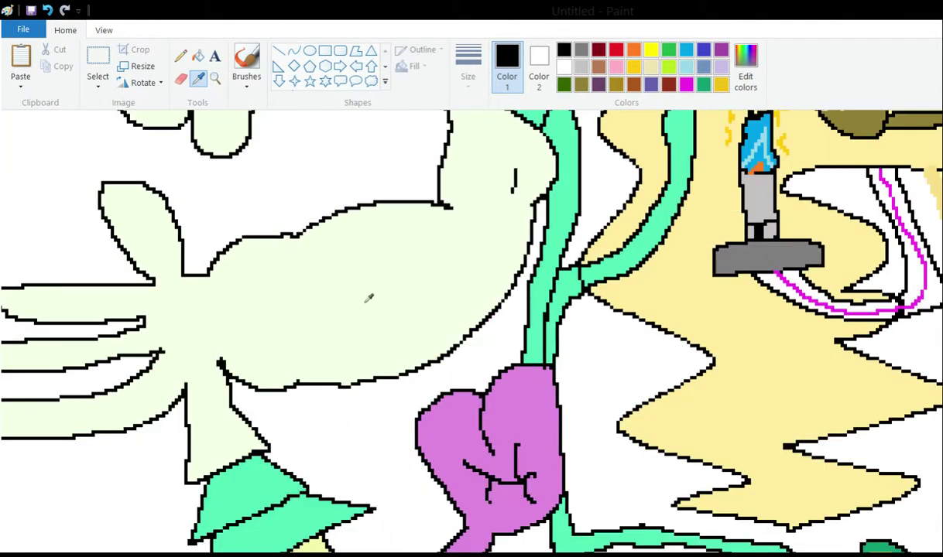
scroll(324, 231, "up", 2)
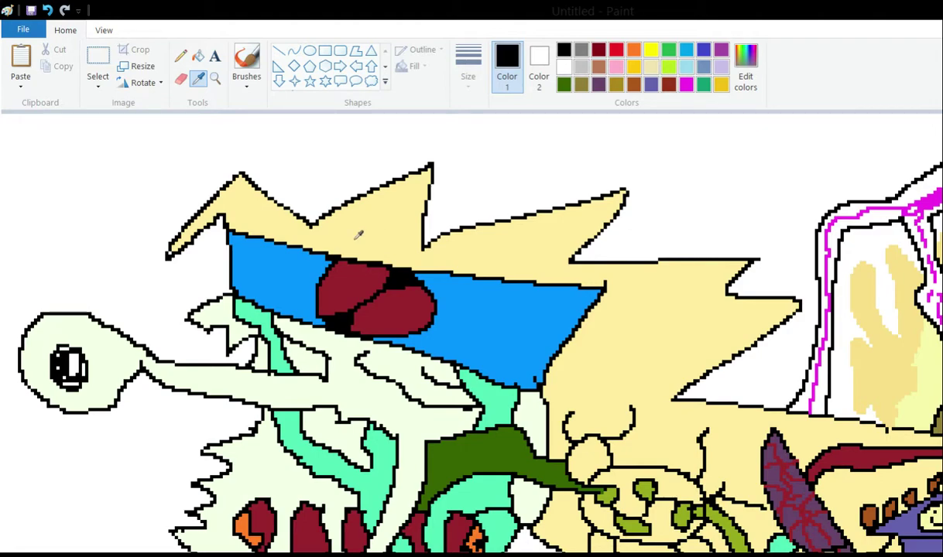
scroll(377, 250, "down", 9)
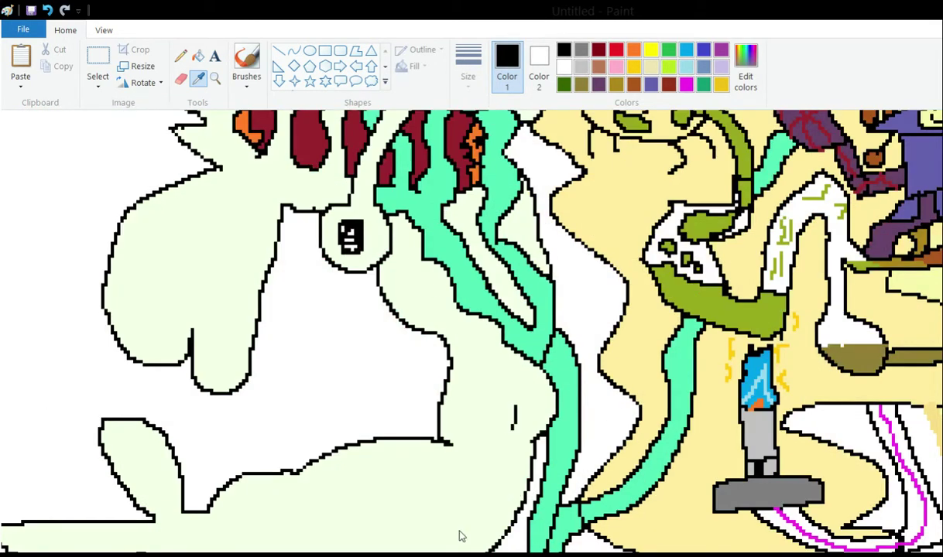
scroll(461, 534, "right", 4)
scroll(471, 329, "right", 4)
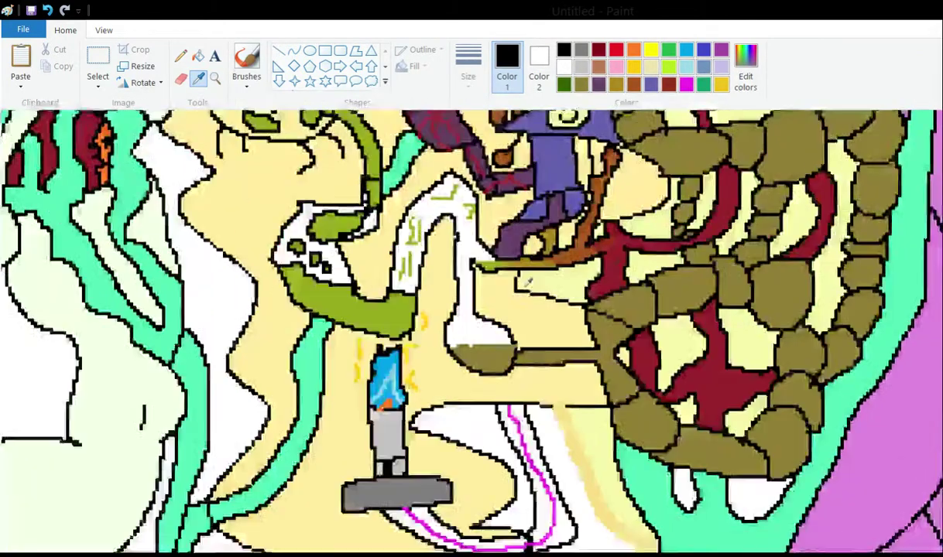
scroll(471, 329, "up", 2)
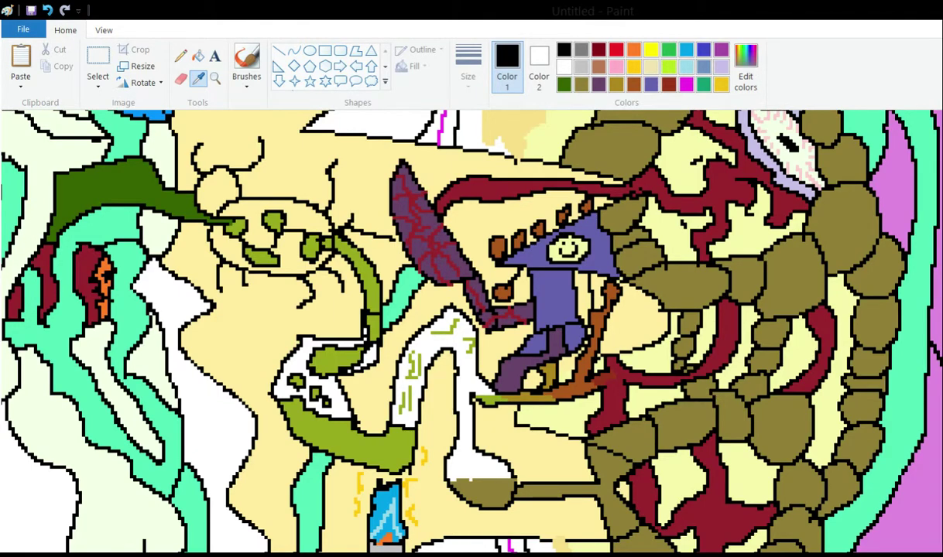
- Fill the white opening in the mint-green bulb beside the circuit-patterned creature with dark brown
scroll(434, 249, "down", 8)
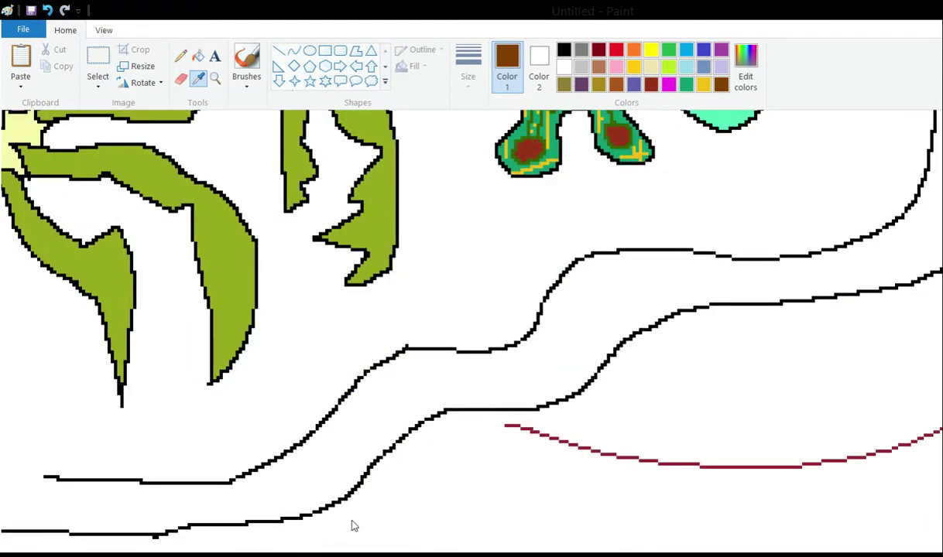
scroll(309, 529, "left", 5)
scroll(587, 265, "up", 10)
scroll(587, 266, "down", 3)
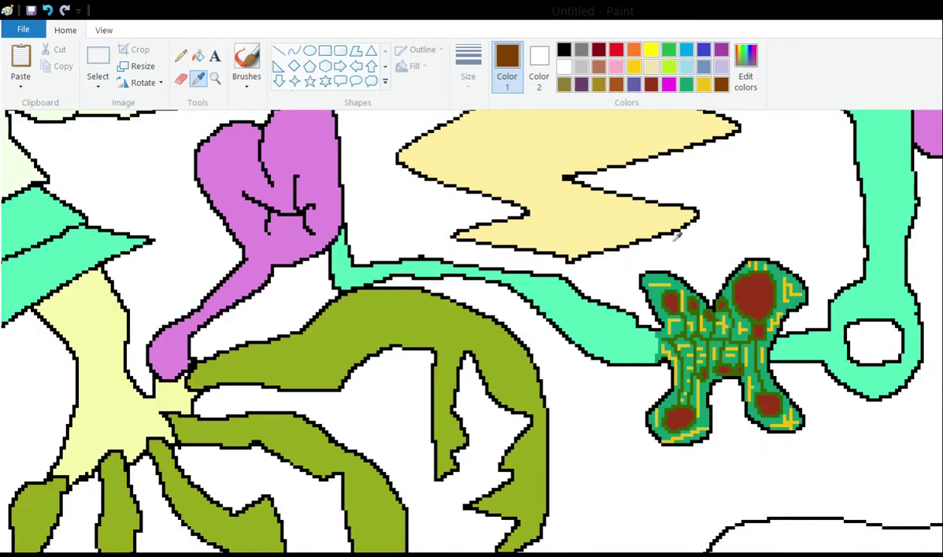
left_click(199, 55)
left_click(872, 340)
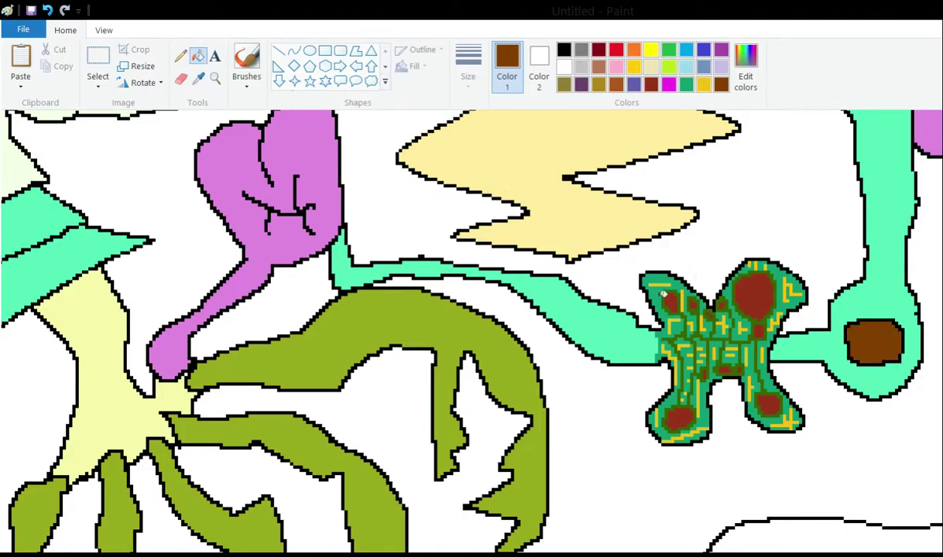
scroll(579, 530, "right", 4)
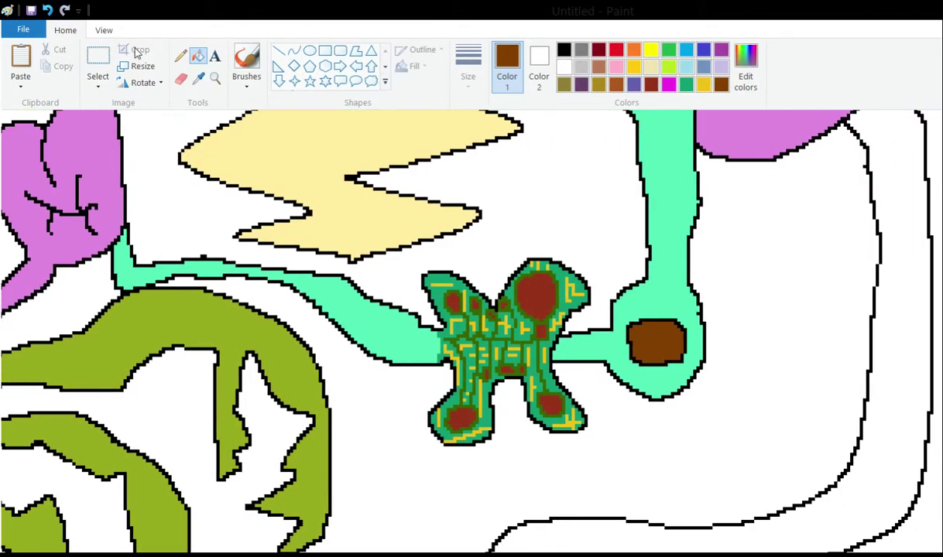
- Pencil two black parallel outlines from the mint-green bulb diagonally down to the upper outline of the long tube
left_click(180, 56)
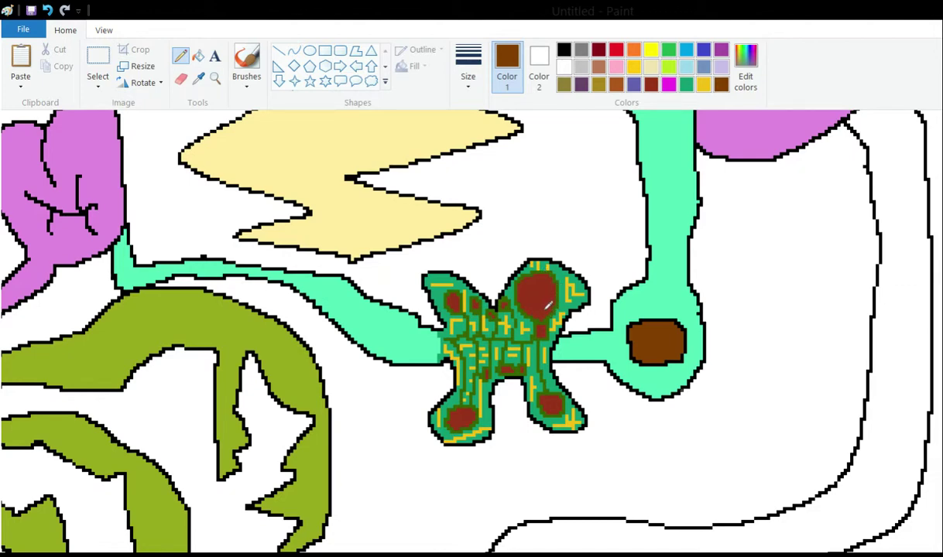
left_click_drag(683, 390, 715, 416)
key("ctrl+z")
left_click(581, 66)
left_click(564, 49)
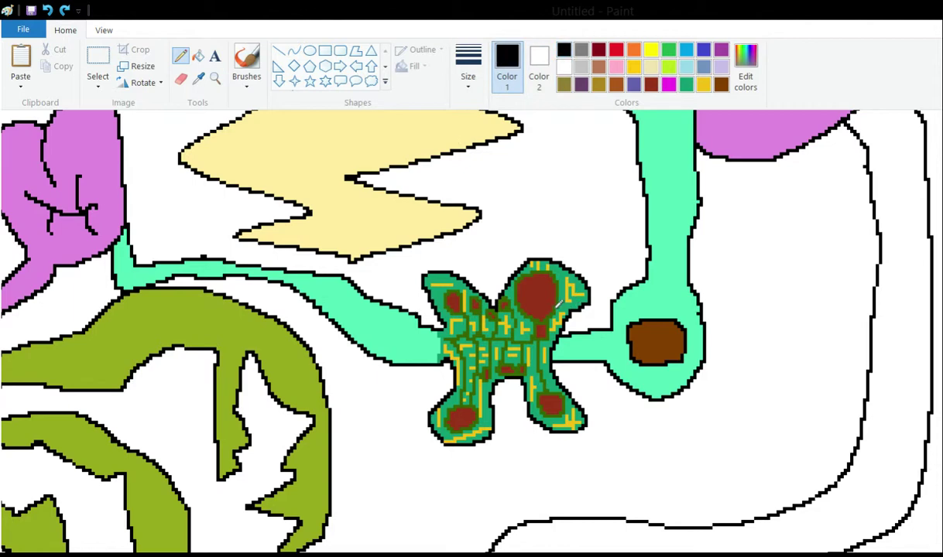
left_click_drag(691, 384, 711, 410)
mouse_move(705, 327)
left_mouse_down()
mouse_move(747, 433)
mouse_move(803, 492)
left_mouse_up()
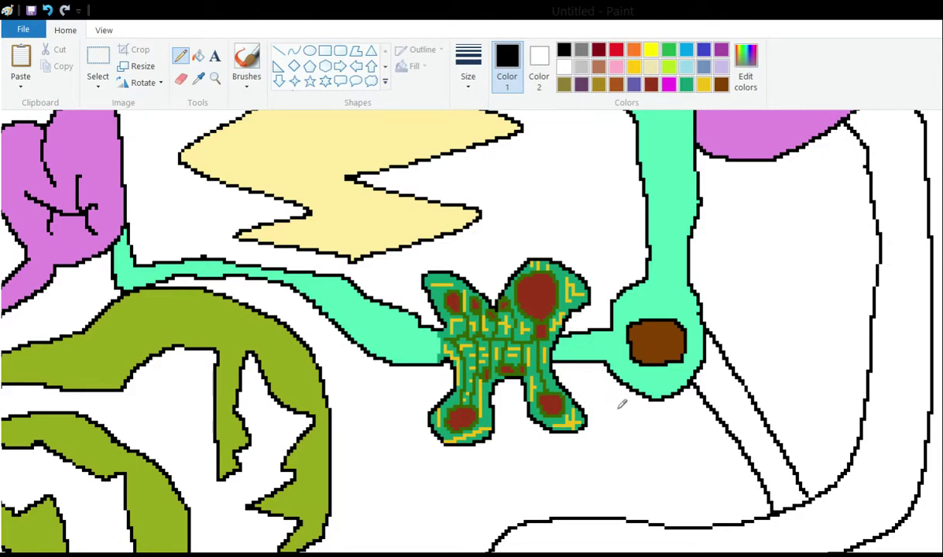
- Pencil two black parallel outlines joining the top of the mint-green bulb to the lower bend of the magenta-lined burner hose
scroll(616, 279, "up", 3)
scroll(615, 278, "up", 3)
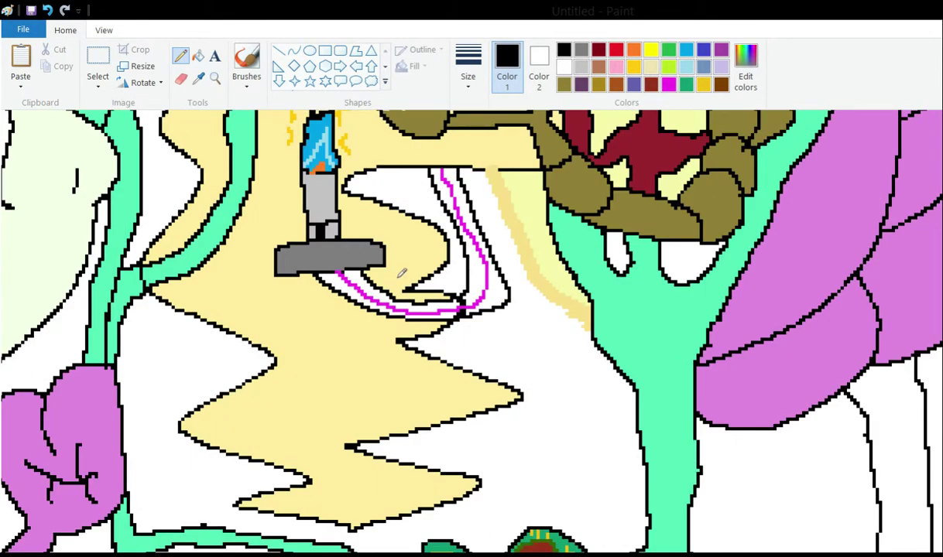
scroll(415, 248, "up", 3)
scroll(418, 247, "down", 6)
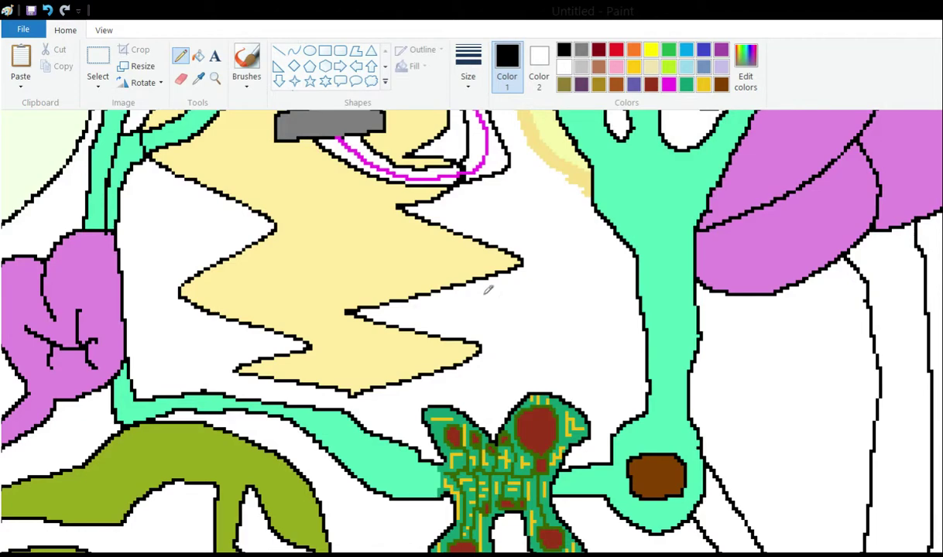
scroll(516, 332, "down", 3)
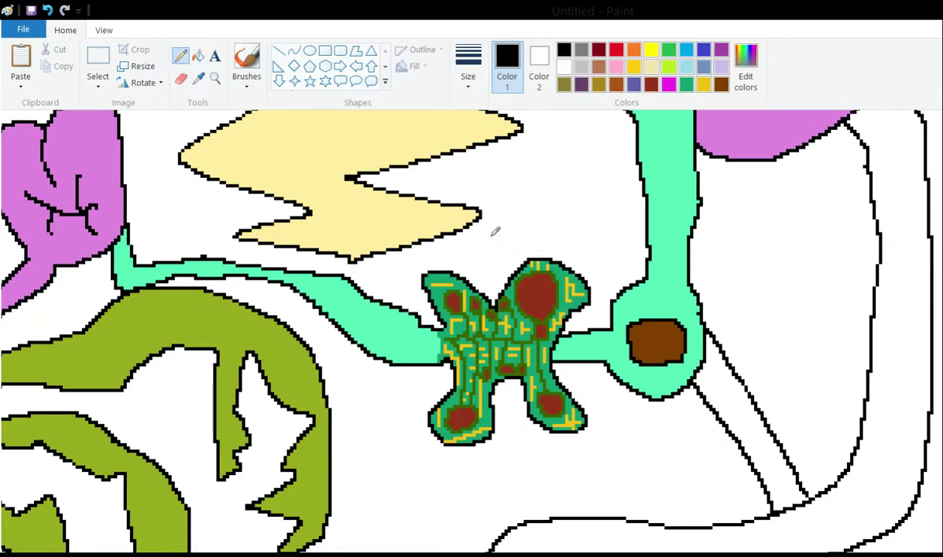
scroll(495, 212, "up", 3)
scroll(427, 205, "up", 2)
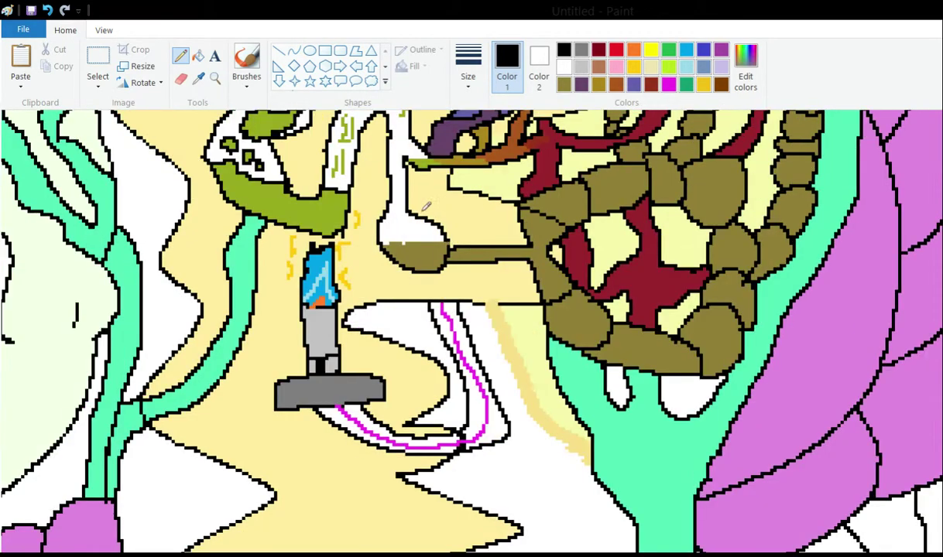
scroll(422, 206, "down", 2)
left_click_drag(486, 313, 568, 509)
left_click_drag(630, 550, 585, 492)
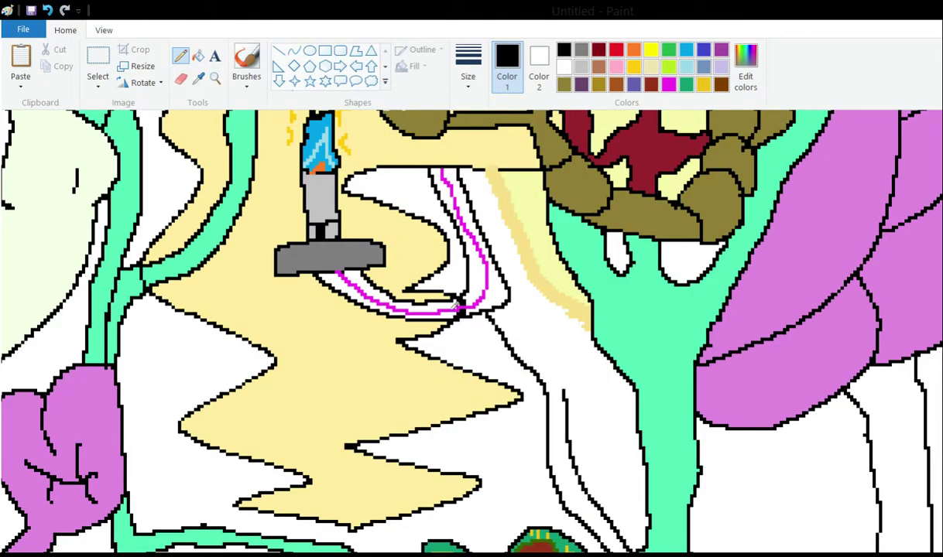
scroll(388, 217, "up", 2)
scroll(395, 216, "down", 2)
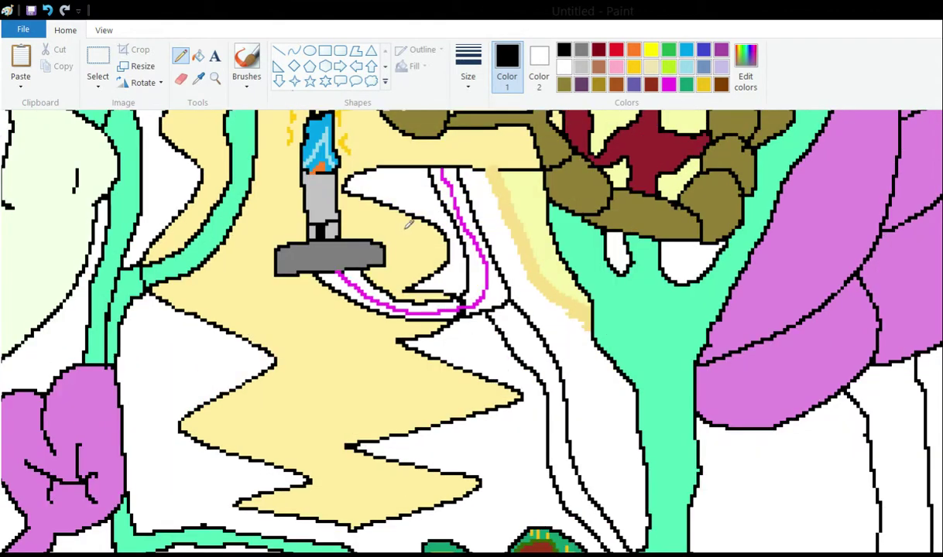
- Pencil two black parallel outlines from the olive-green vessel, passing behind the mint-green branch and curving down below the burner base
scroll(410, 217, "up", 2)
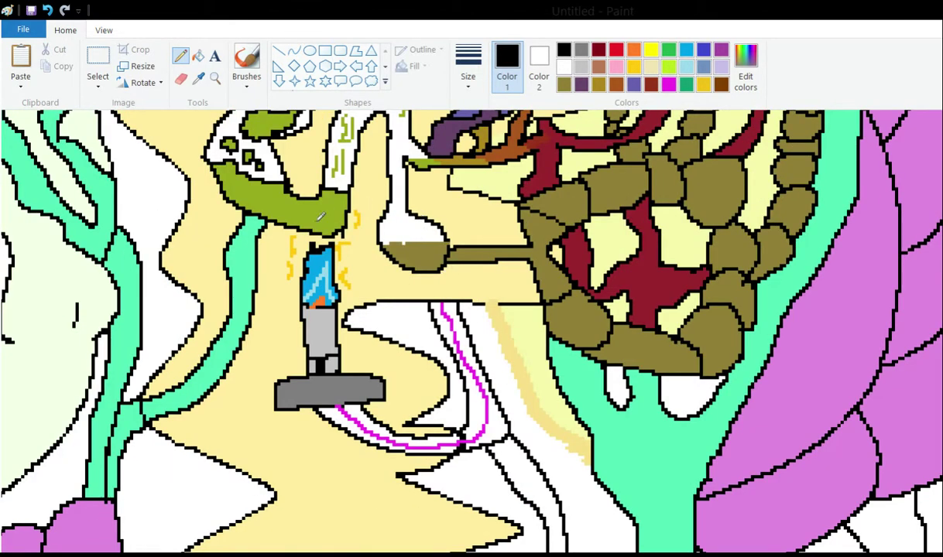
scroll(293, 215, "up", 2)
scroll(242, 220, "down", 2)
scroll(266, 255, "up", 2)
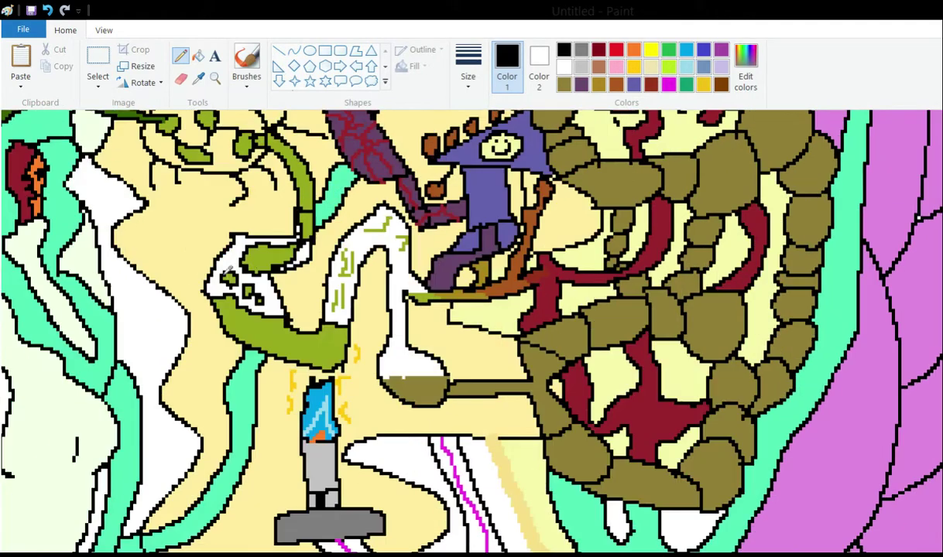
scroll(206, 253, "up", 2)
scroll(153, 193, "down", 3)
mouse_move(230, 337)
left_mouse_down()
mouse_move(210, 398)
mouse_move(220, 408)
left_mouse_up()
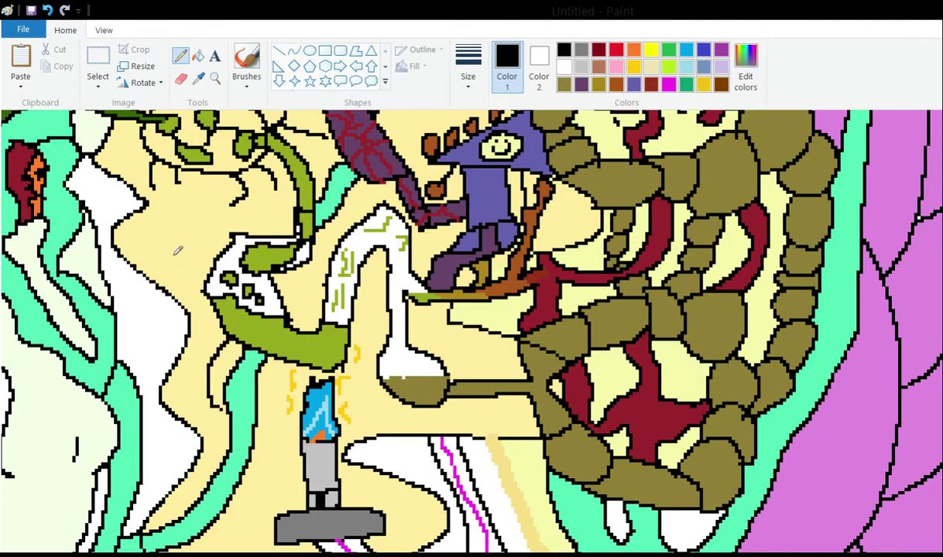
mouse_move(205, 301)
left_mouse_down()
mouse_move(189, 342)
mouse_move(186, 406)
mouse_move(215, 427)
left_mouse_up()
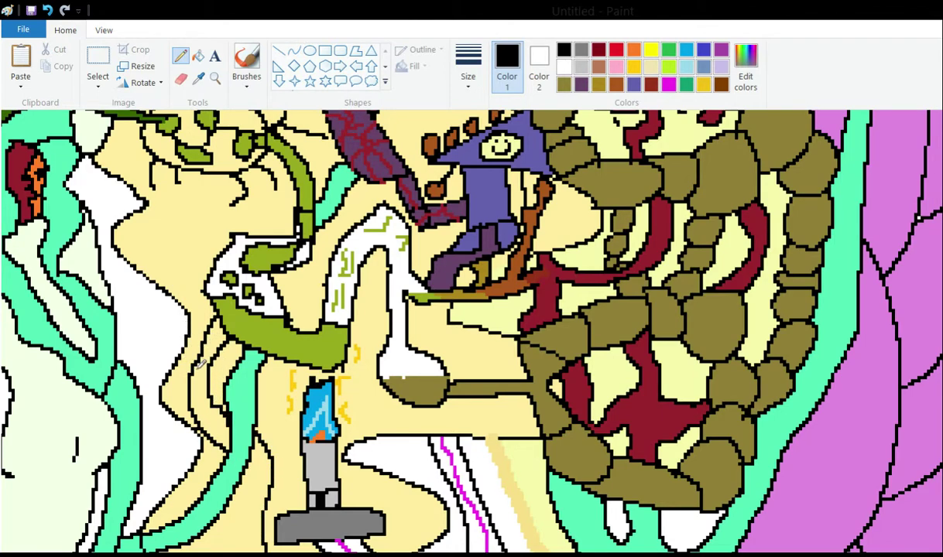
scroll(264, 438, "down", 5)
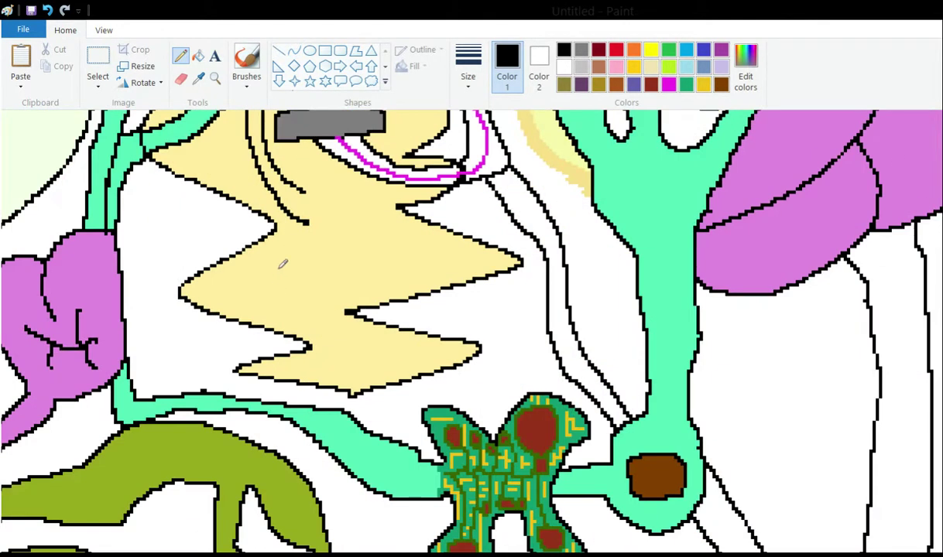
- Erase the upper section of the bulb's tube outlines where they meet the magenta-lined hose
scroll(280, 263, "up", 2)
scroll(279, 249, "down", 2)
scroll(286, 255, "up", 4)
scroll(297, 268, "up", 2)
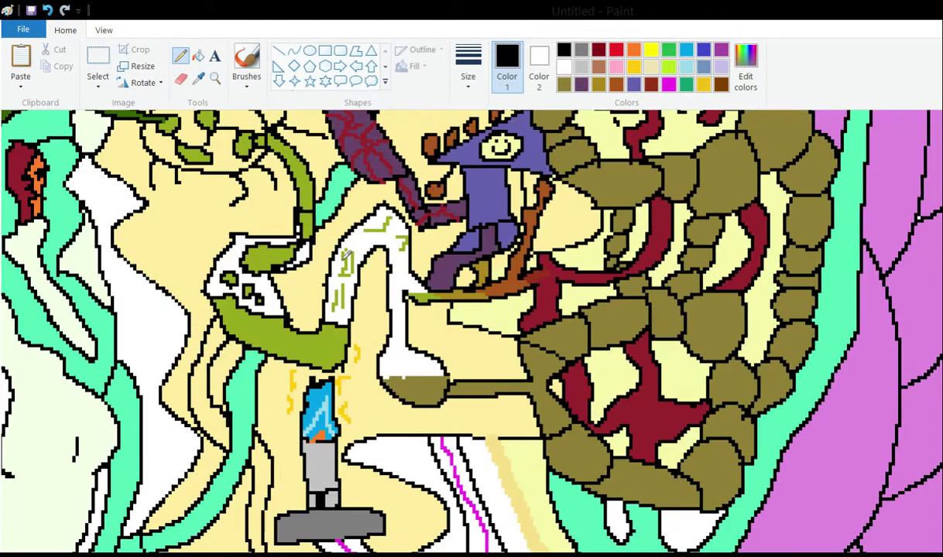
scroll(348, 278, "down", 4)
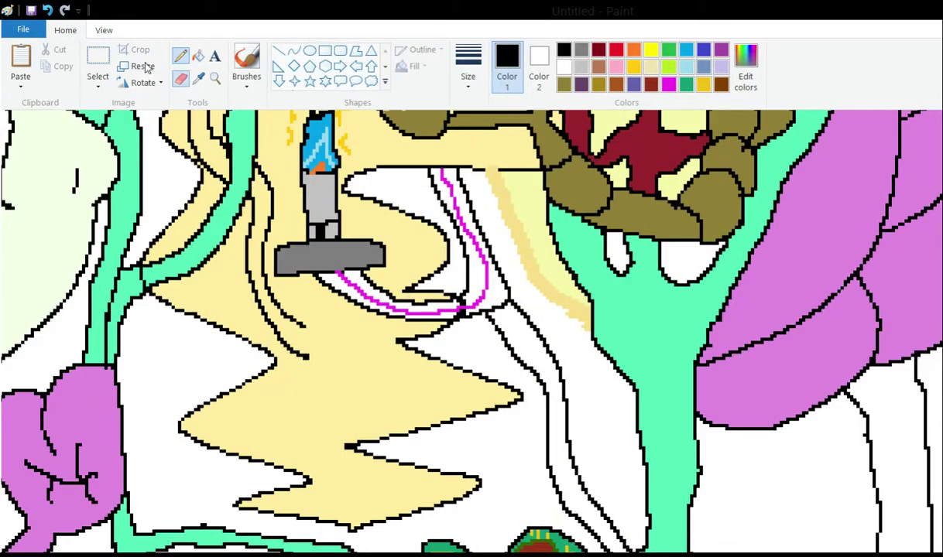
left_click(180, 78)
mouse_move(520, 312)
left_mouse_down()
mouse_move(498, 328)
mouse_move(529, 334)
mouse_move(562, 382)
mouse_move(515, 347)
left_mouse_up()
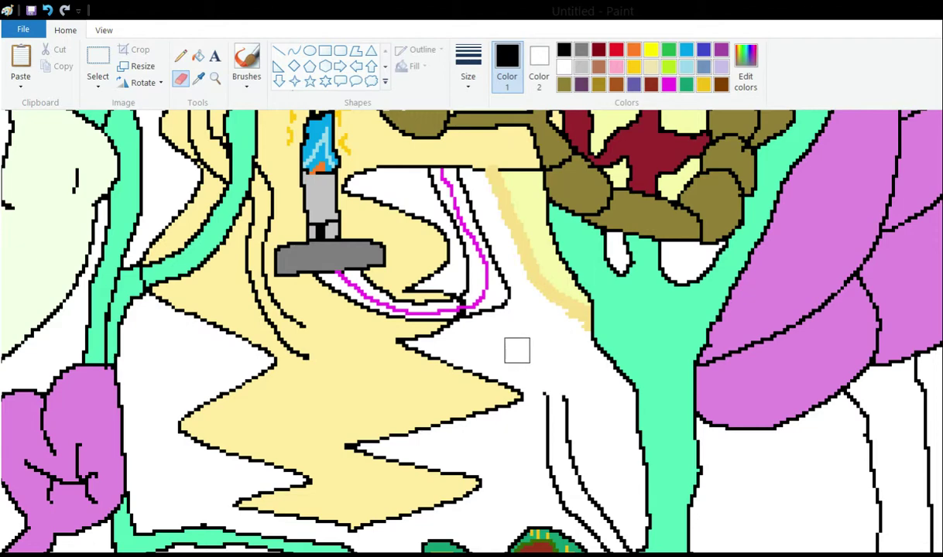
- Extend the vessel's two black outlines across the yellow zigzag shape to join the tube outlines rising from the bulb
left_click(181, 55)
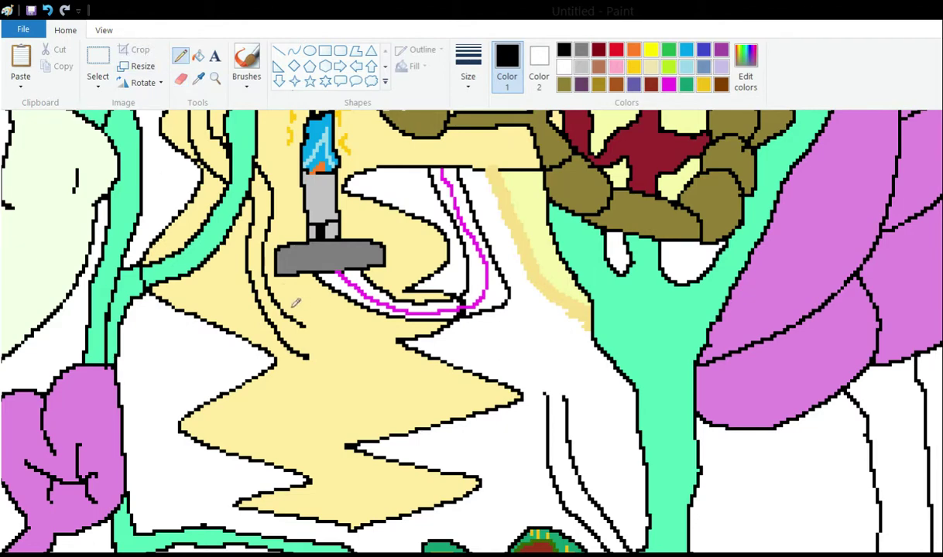
mouse_move(287, 313)
left_mouse_down()
mouse_move(339, 345)
mouse_move(454, 344)
mouse_move(531, 358)
mouse_move(542, 379)
left_mouse_up()
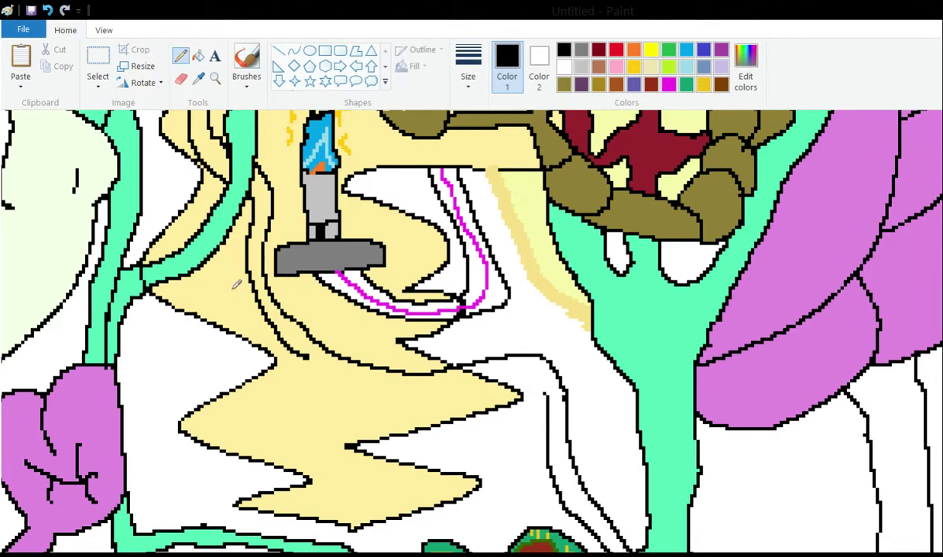
mouse_move(290, 345)
left_mouse_down()
mouse_move(411, 370)
mouse_move(502, 362)
left_mouse_up()
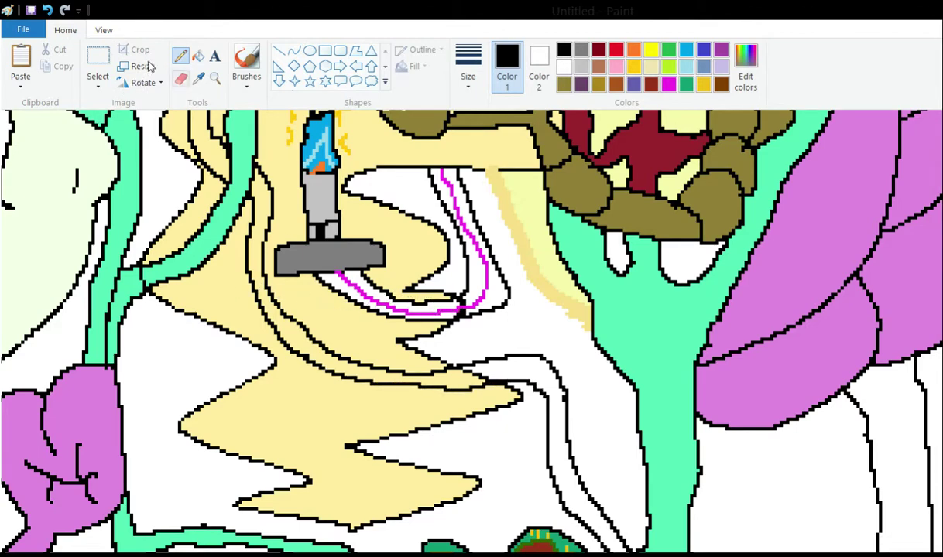
- Fill the yellow areas inside the new tube on both sides of the mint-green branch with white
left_click(199, 56)
scroll(205, 222, "up", 3)
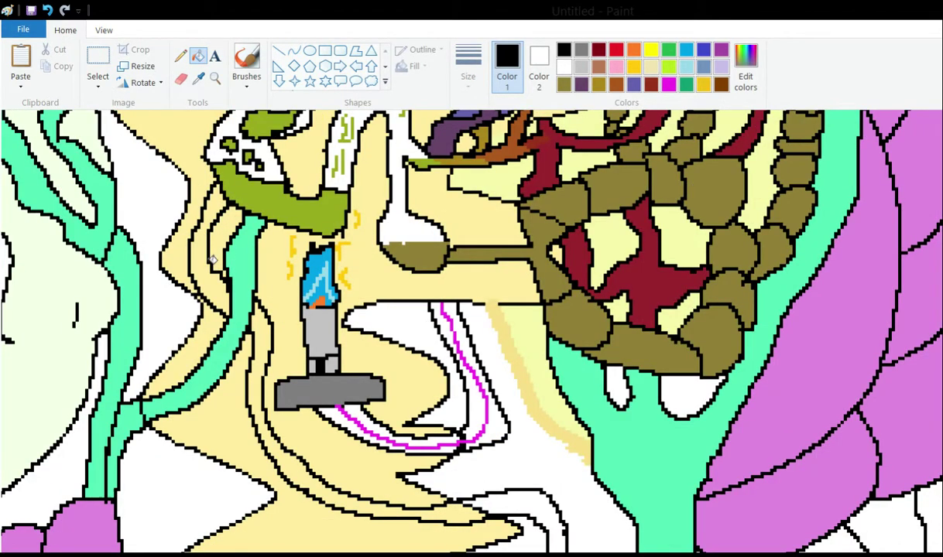
right_click(197, 246)
right_click(261, 322)
scroll(415, 363, "down", 3)
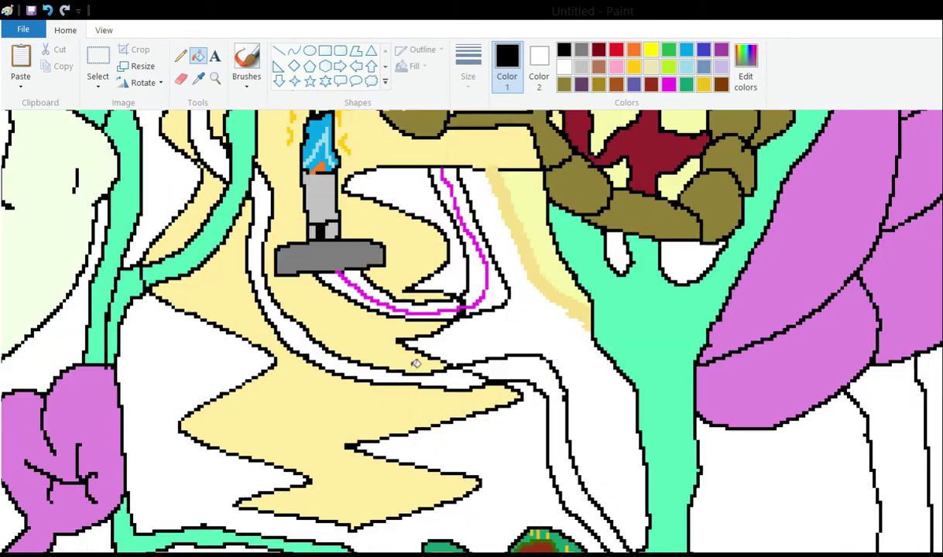
- Fill the new tube from the vessel to the mint-green bulb with the olive green sampled from the vessel, on both sides of the mint branch
left_click(181, 56)
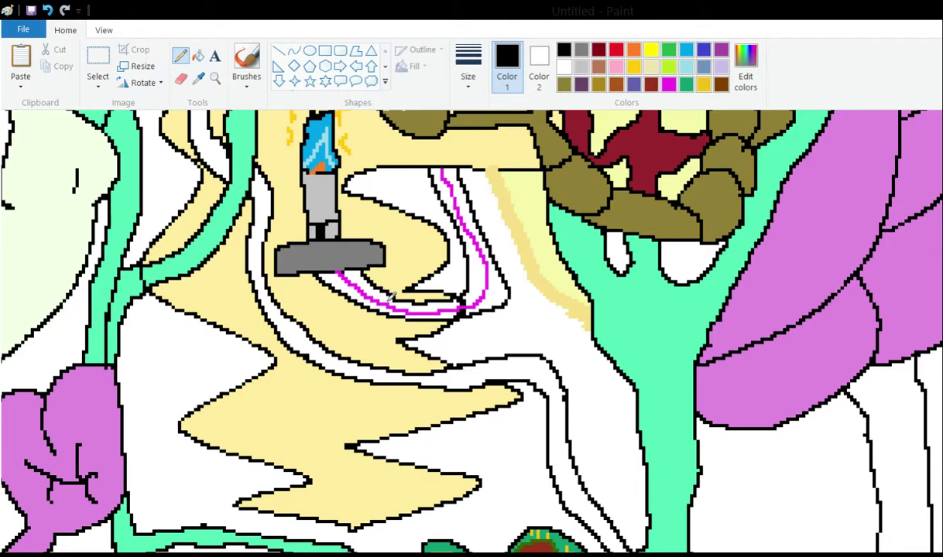
scroll(391, 295, "up", 3)
left_click(198, 78)
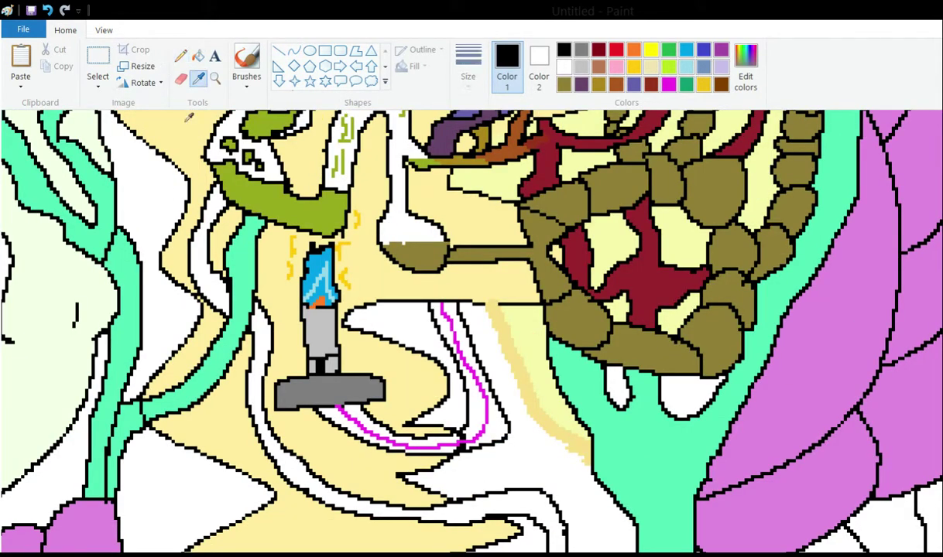
left_click(208, 158)
left_click(198, 56)
left_click(197, 209)
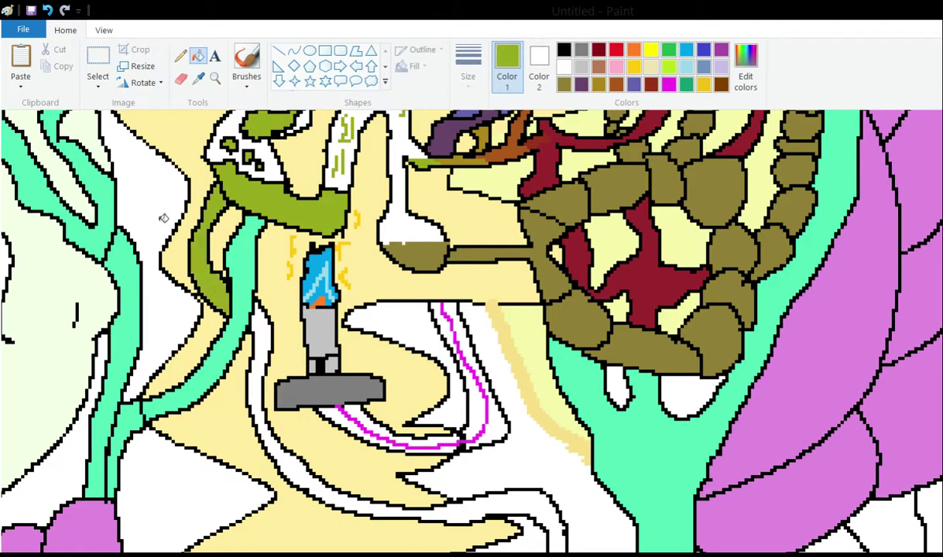
scroll(279, 325, "down", 5)
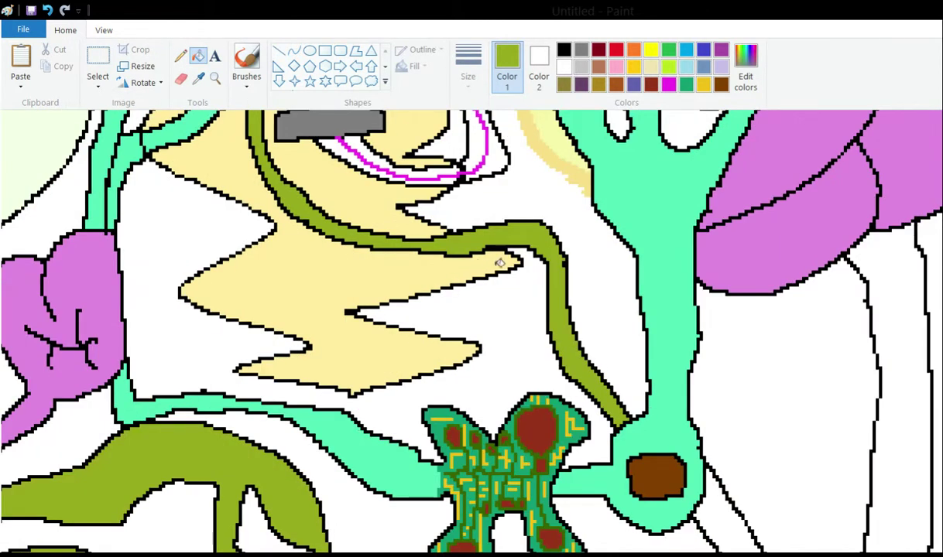
scroll(499, 263, "down", 2)
scroll(495, 225, "up", 6)
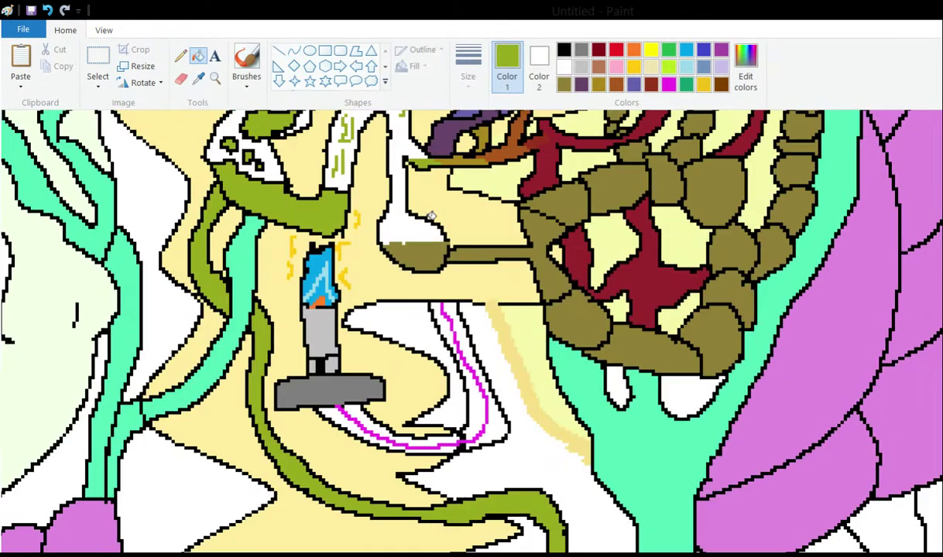
- Fill the short tube between the mint-green bulb and the long lower tube with the brown sampled from the bulb's centre
scroll(367, 193, "up", 7)
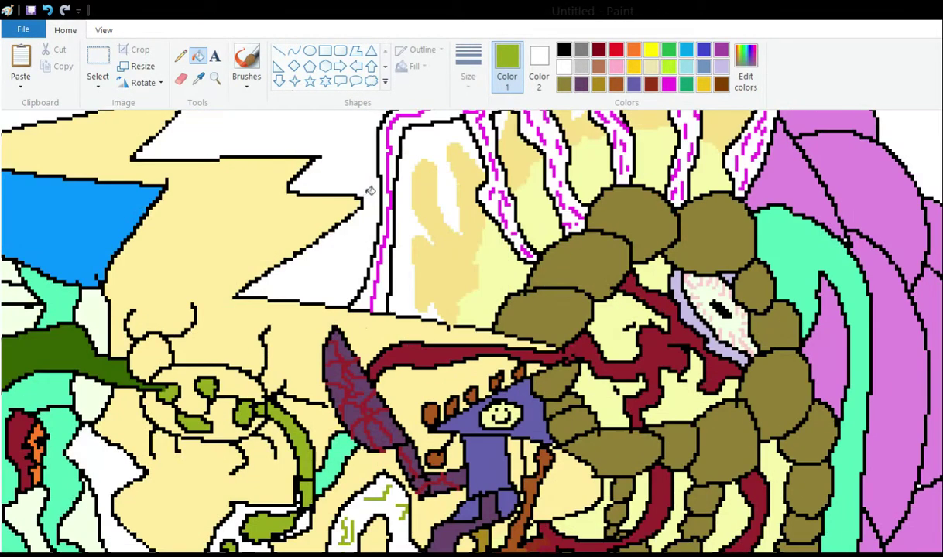
scroll(329, 218, "down", 1)
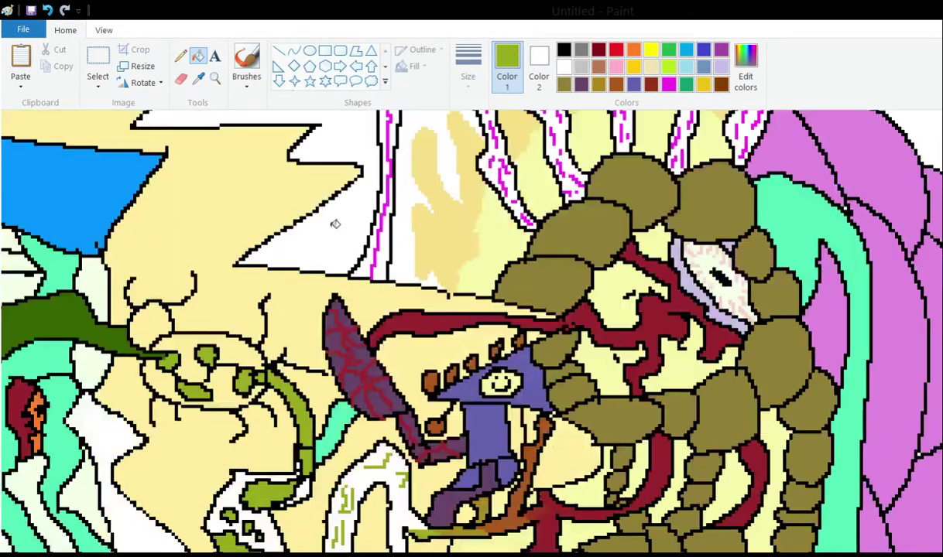
scroll(335, 224, "down", 10)
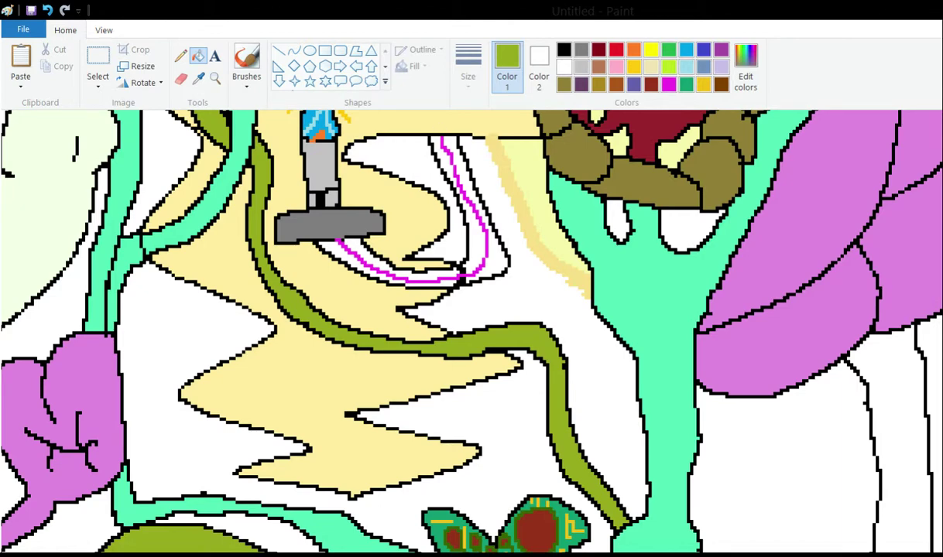
scroll(607, 267, "down", 7)
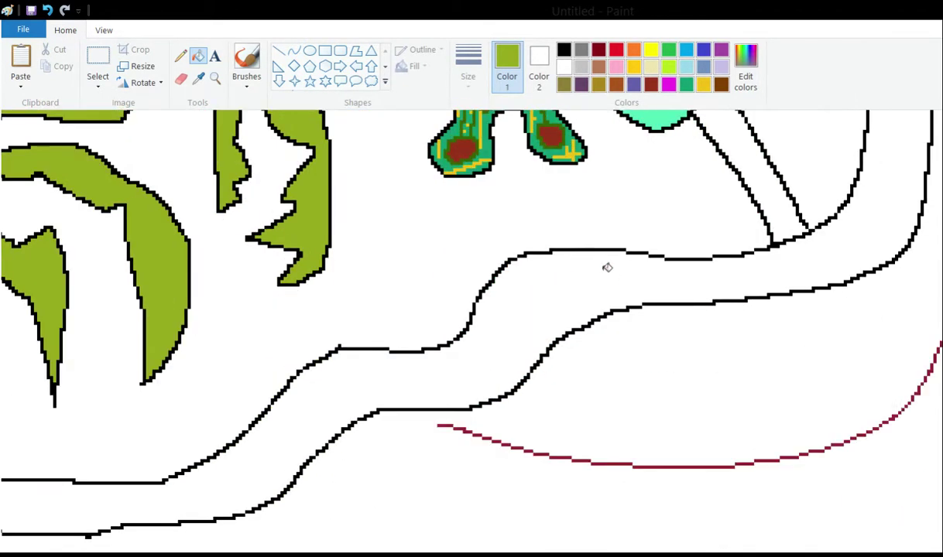
left_click(180, 56)
scroll(447, 152, "up", 5)
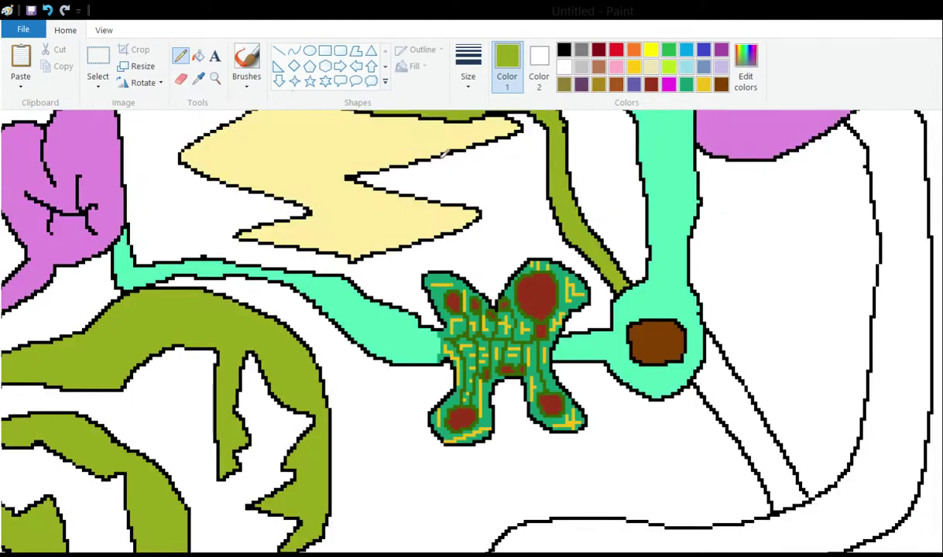
scroll(422, 138, "up", 3)
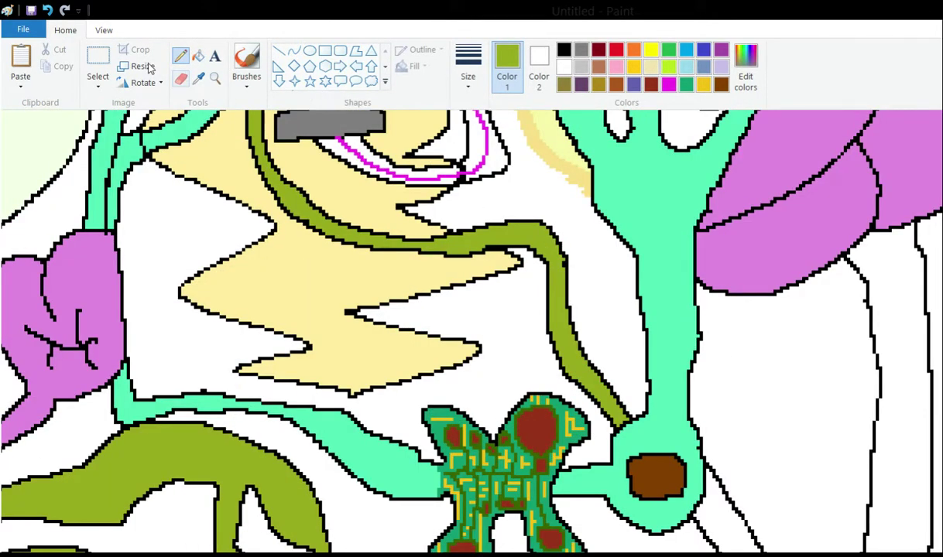
left_click(199, 77)
scroll(493, 287, "down", 3)
left_click(654, 341)
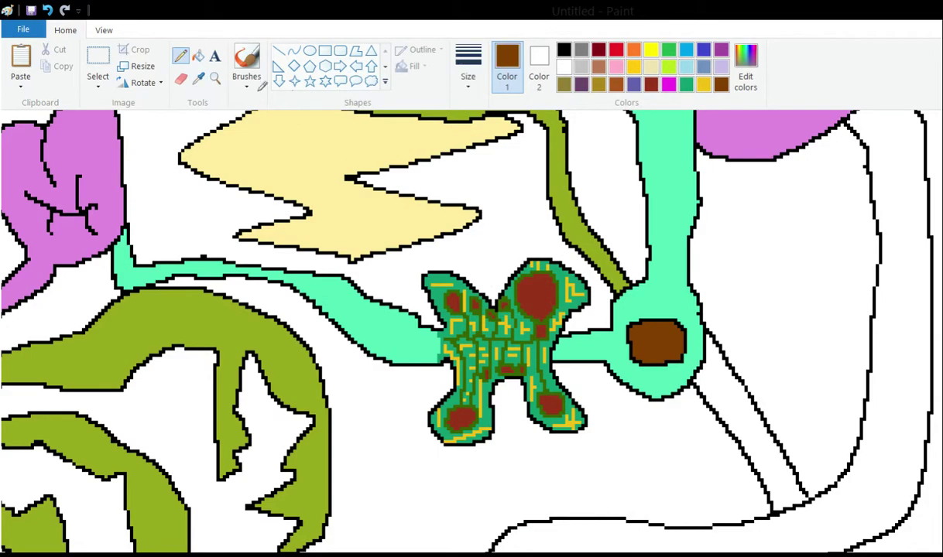
left_click(198, 56)
left_click(739, 411)
scroll(542, 278, "up", 3)
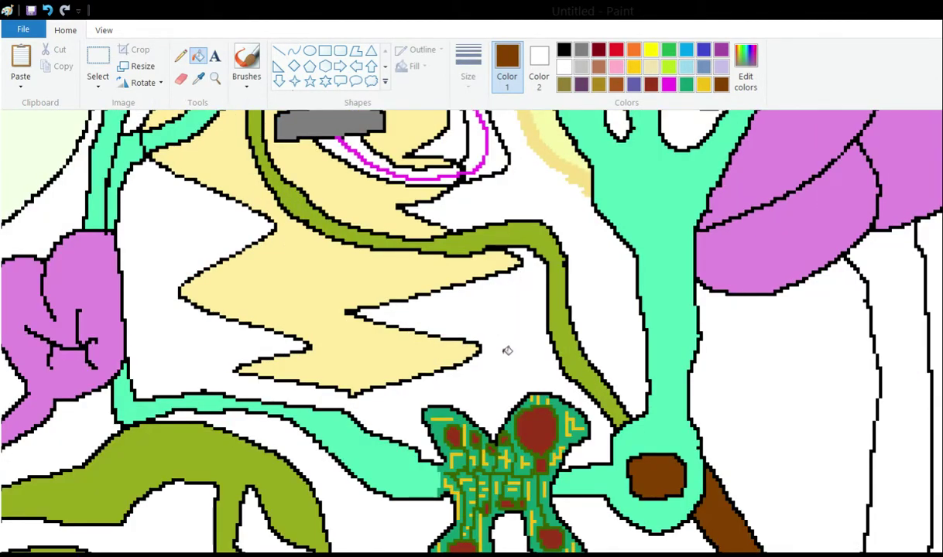
scroll(545, 376, "down", 3)
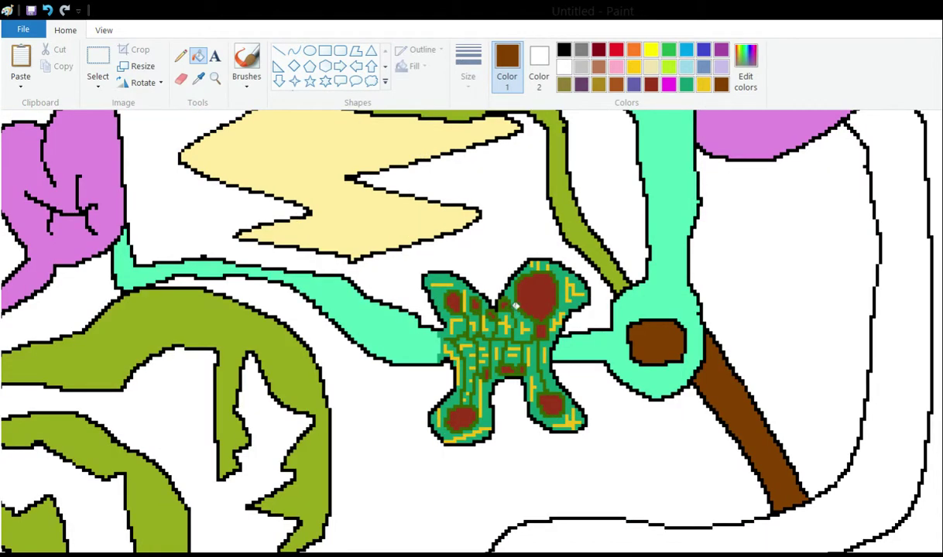
- Pencil a black notched end with pointed prongs onto the open end of the long tube below the olive-green leaves
scroll(524, 287, "up", 9)
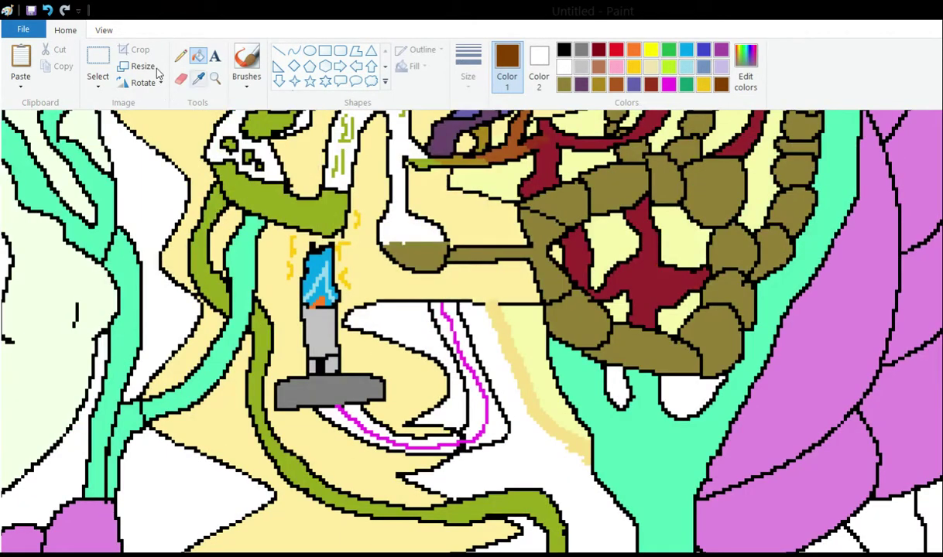
left_click(180, 56)
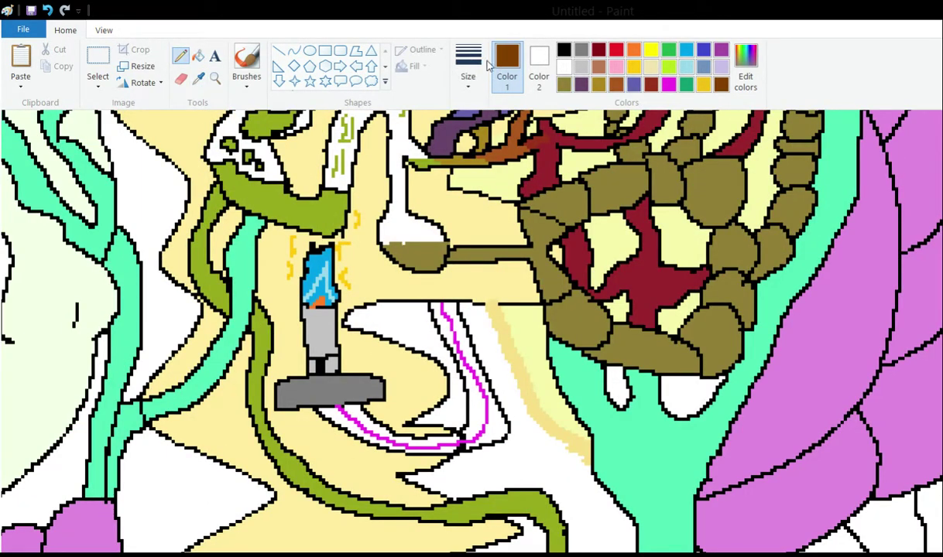
left_click(598, 67)
left_click(563, 50)
scroll(509, 295, "down", 12)
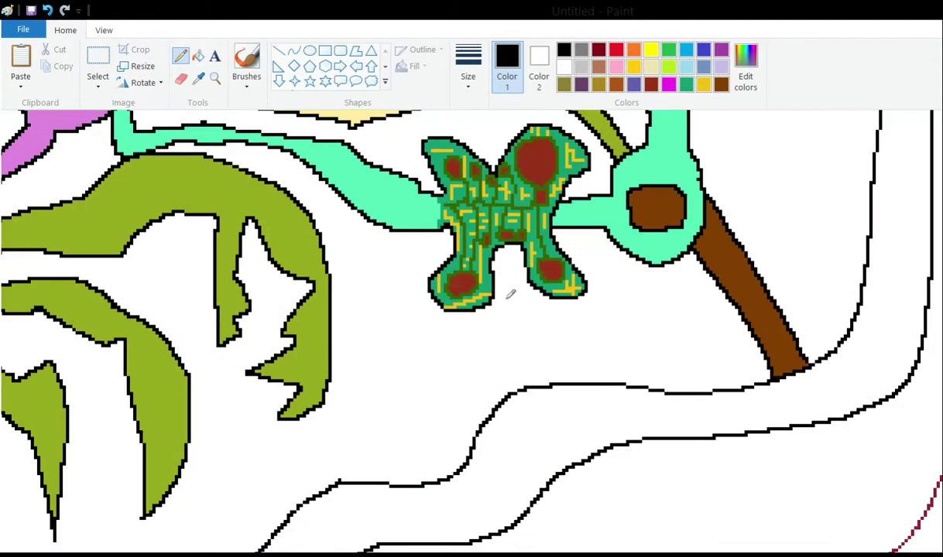
left_click_drag(459, 532, 329, 501)
scroll(328, 501, "left", 2)
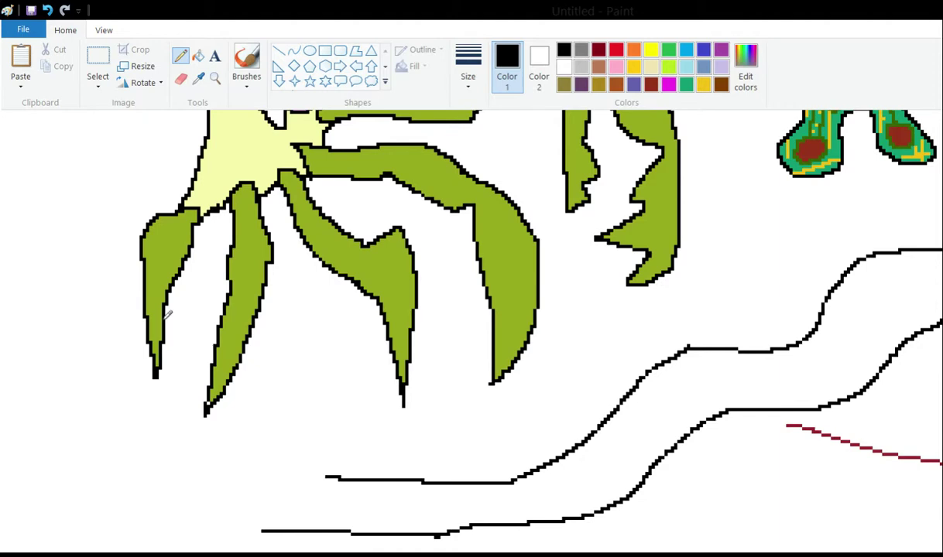
scroll(292, 376, "up", 1)
scroll(280, 288, "down", 1)
mouse_move(263, 529)
left_mouse_down()
mouse_move(292, 501)
mouse_move(294, 474)
mouse_move(220, 443)
mouse_move(325, 476)
left_mouse_up()
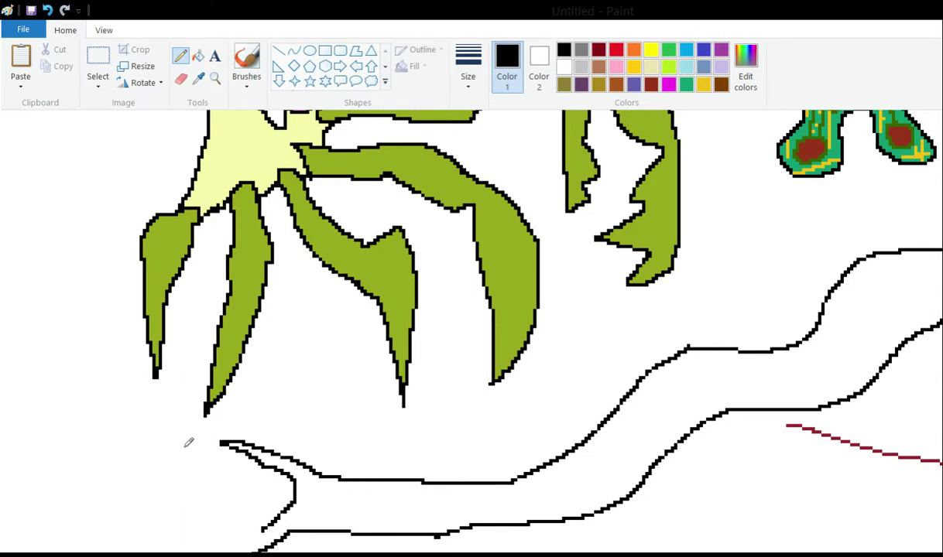
left_click_drag(232, 553, 263, 530)
- Pencil a short black stem emerging from the tube's notch, capped with a closed oval, and clear the stray line inside the oval
mouse_move(263, 466)
left_mouse_down()
mouse_move(166, 420)
mouse_move(132, 427)
mouse_move(129, 491)
mouse_move(145, 534)
mouse_move(171, 520)
mouse_move(273, 511)
left_mouse_up()
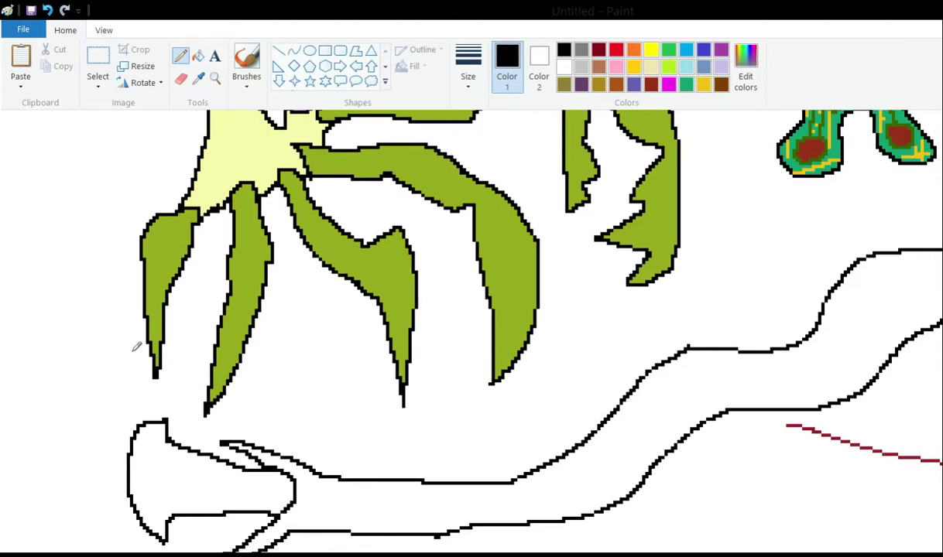
mouse_move(165, 422)
left_mouse_down()
mouse_move(169, 517)
mouse_move(188, 442)
mouse_move(165, 420)
left_mouse_up()
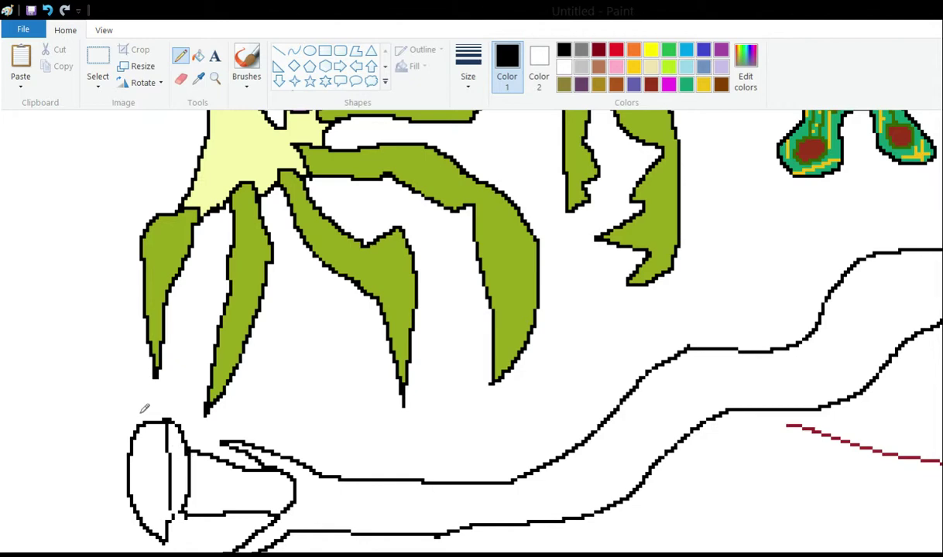
left_click_drag(165, 542, 184, 516)
right_click(169, 520)
key("ctrl+z")
key("ctrl+z")
key("ctrl+z")
key("ctrl+z")
key("ctrl+z")
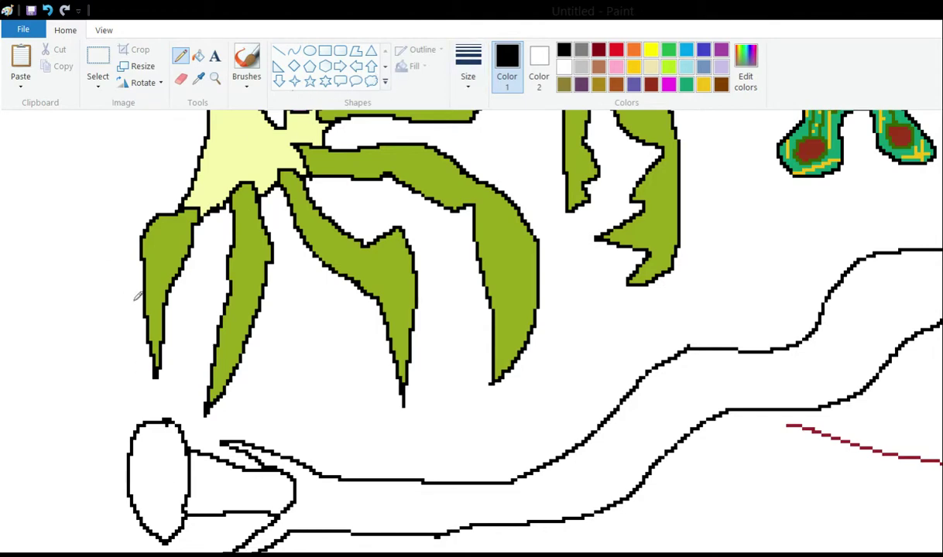
- Pencil a smaller black oval inside the stem's cap and refine the cap's outer edge around it
key("ctrl+y")
key("ctrl+y")
key("ctrl+y")
key("ctrl+y")
key("ctrl+y")
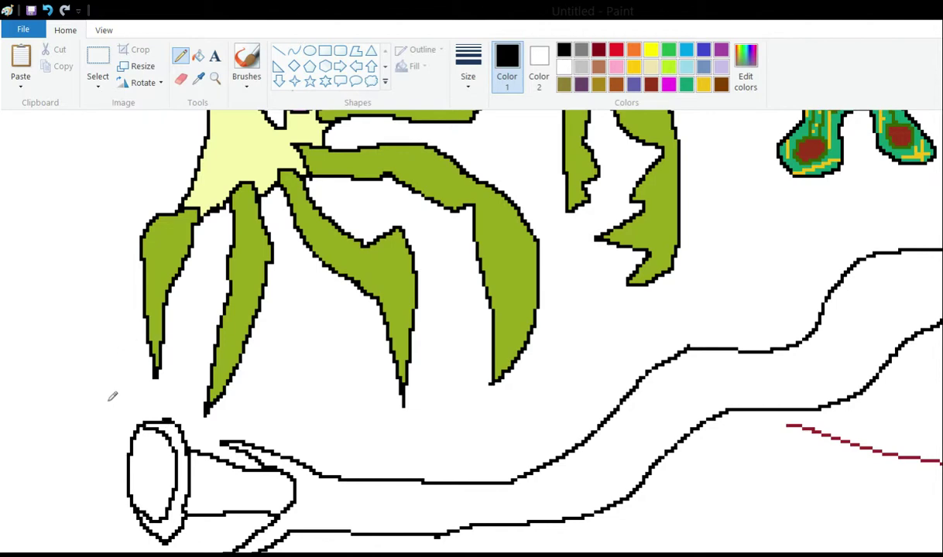
key("ctrl+y")
key("ctrl+y")
key("ctrl+y")
key("ctrl+y")
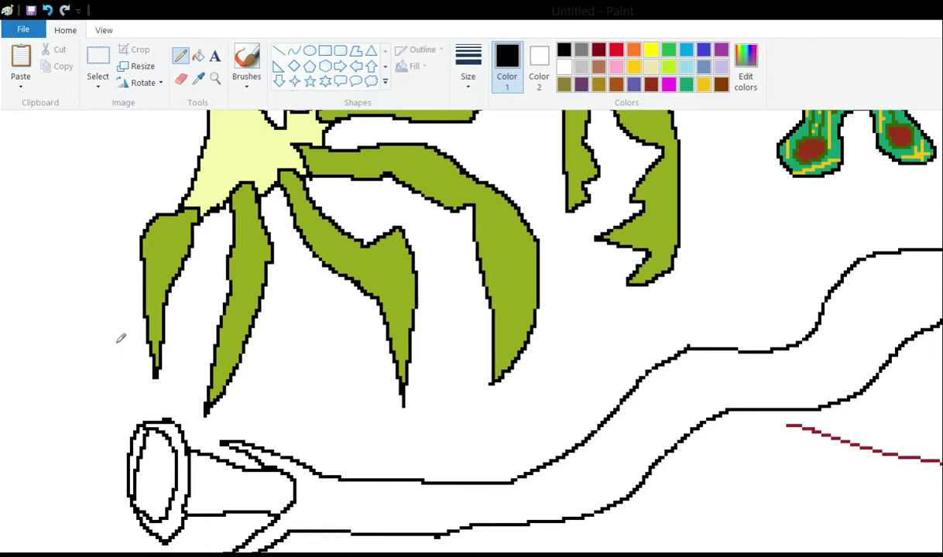
key("ctrl+y")
key("ctrl+z")
key("ctrl+z")
key("ctrl+y")
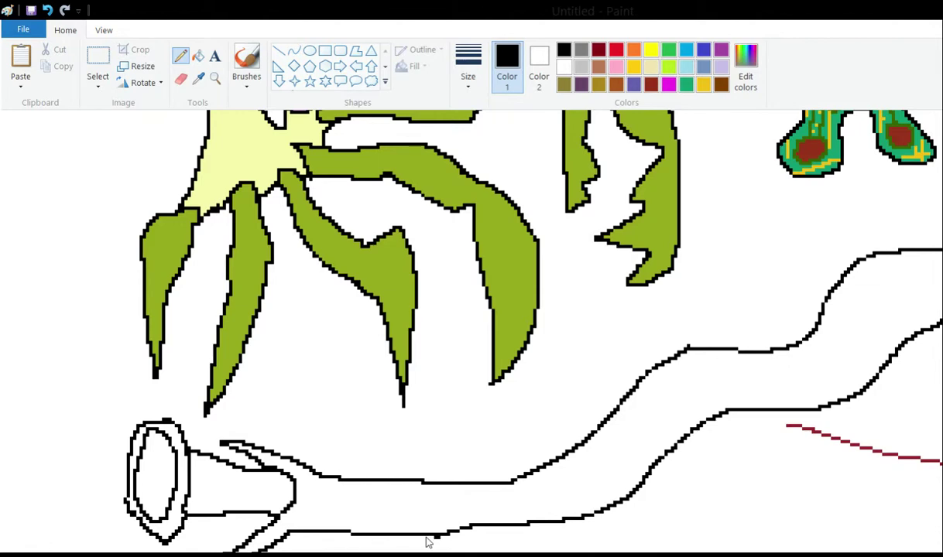
- Fill the long tube beneath the organs with the pale green sampled from the creature's arm
scroll(407, 515, "left", 5)
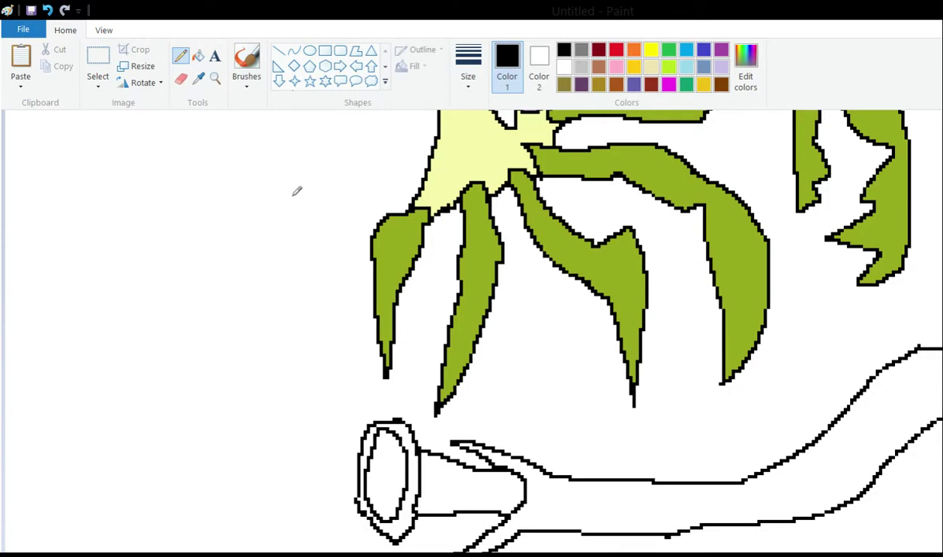
left_click(198, 77)
scroll(364, 256, "up", 3)
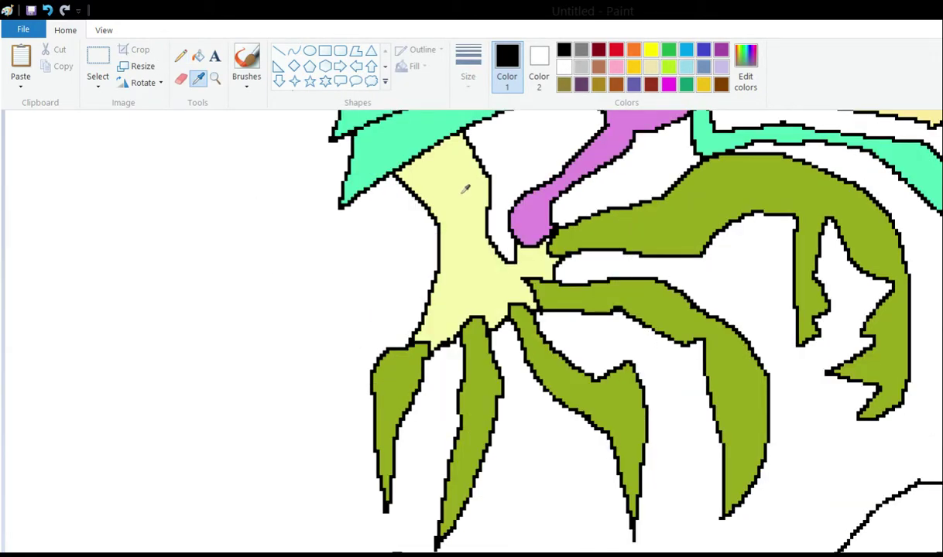
scroll(465, 189, "up", 10)
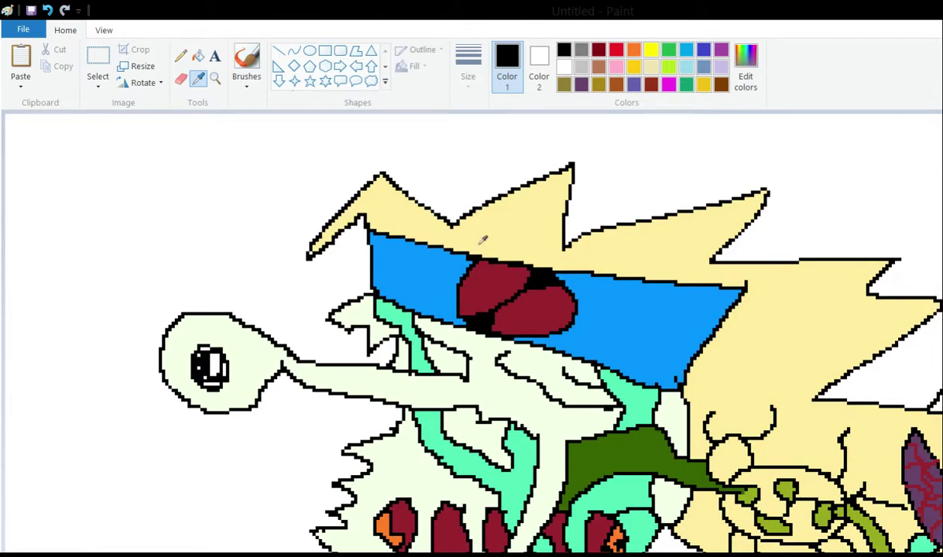
scroll(487, 286, "down", 12)
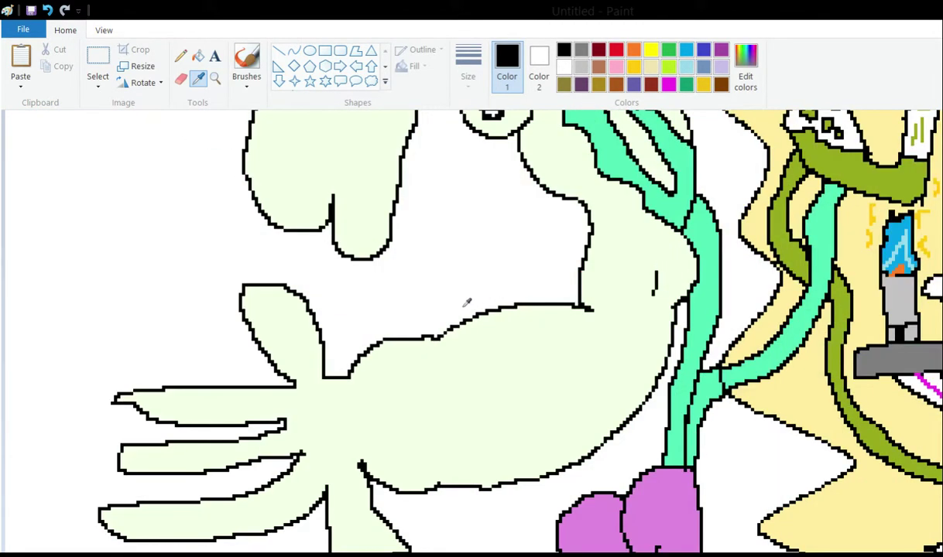
left_click(469, 305)
scroll(433, 264, "down", 4)
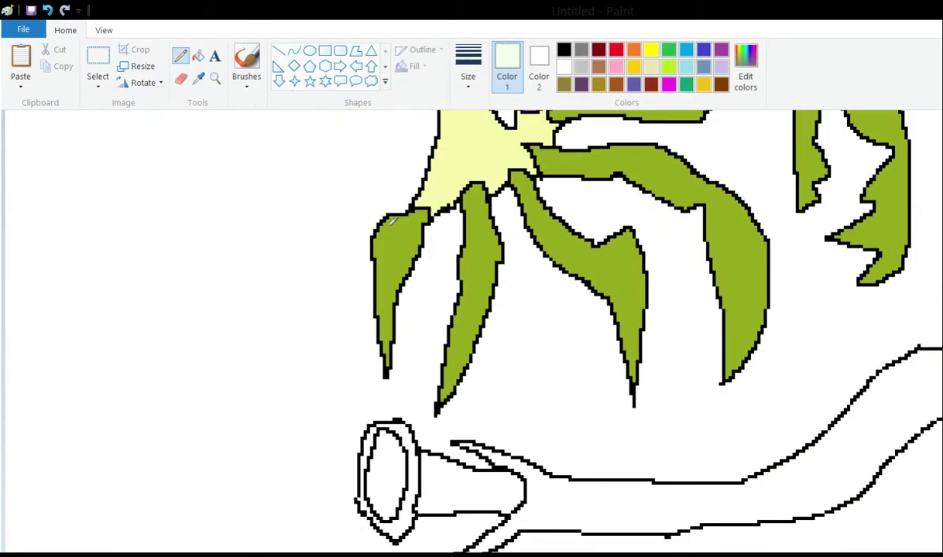
left_click(198, 55)
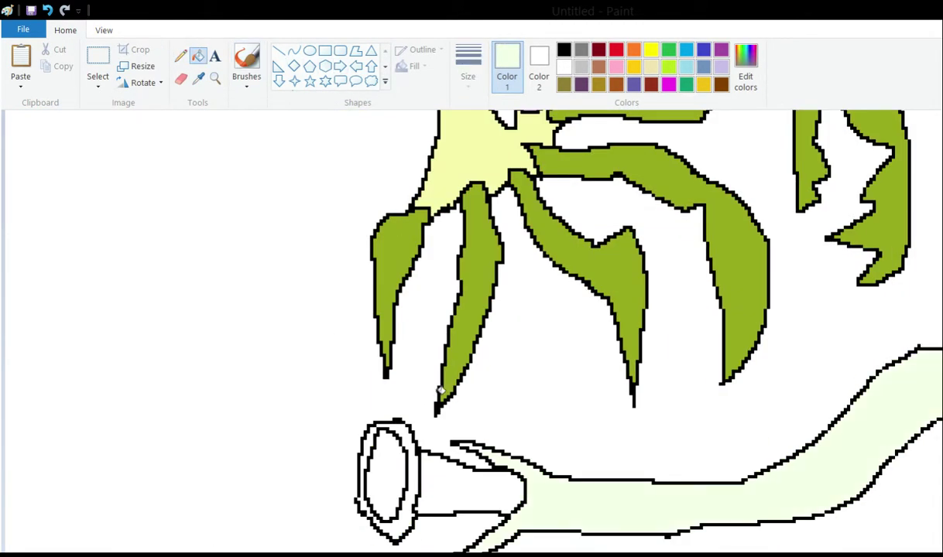
- Fill the short stem between the tube's notch and the oval cap with the same pale green
scroll(581, 530, "right", 10)
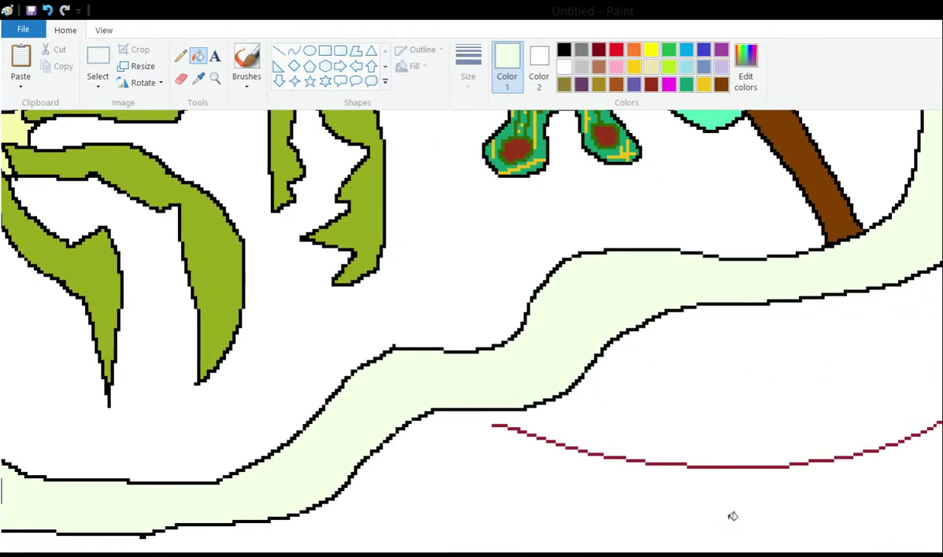
scroll(728, 322, "up", 4)
scroll(591, 297, "down", 4)
scroll(669, 257, "up", 2)
scroll(610, 301, "down", 1)
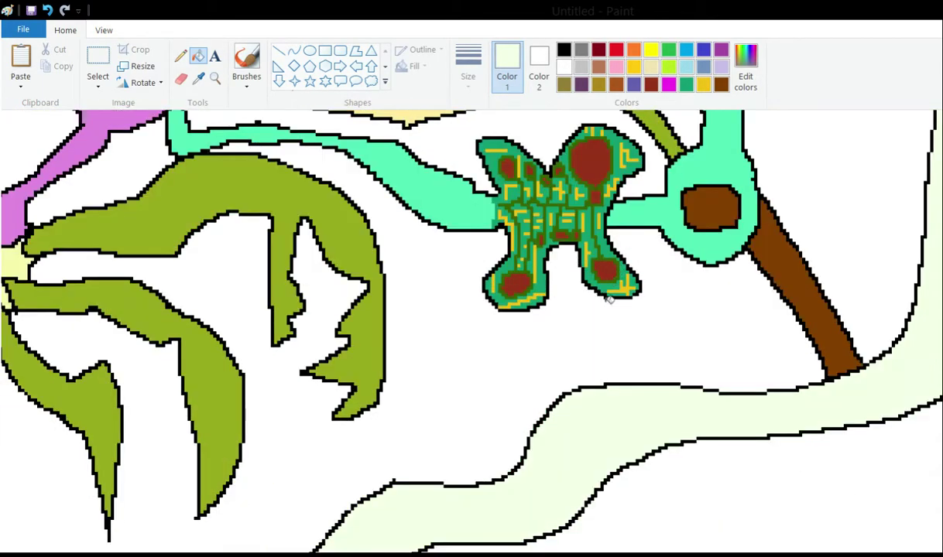
scroll(503, 534, "left", 8)
scroll(287, 317, "down", 3)
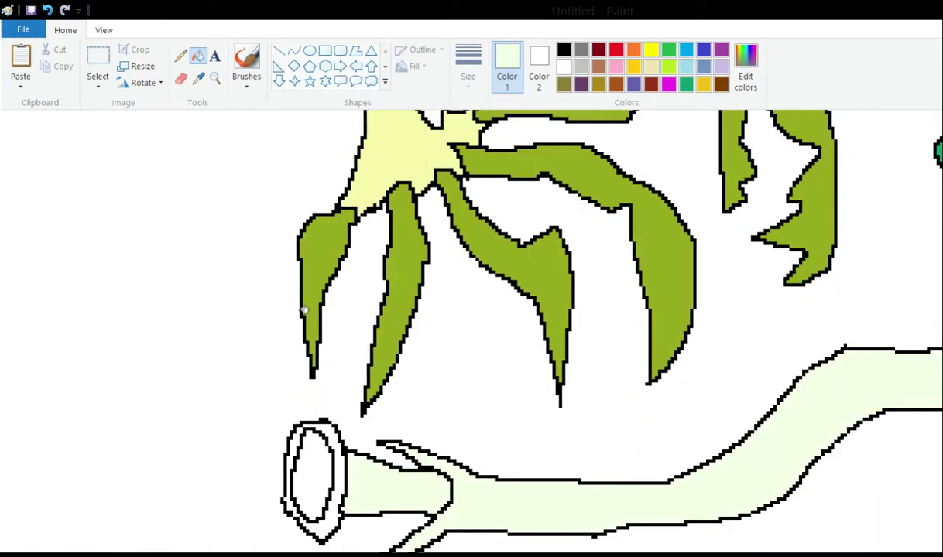
scroll(513, 262, "up", 8)
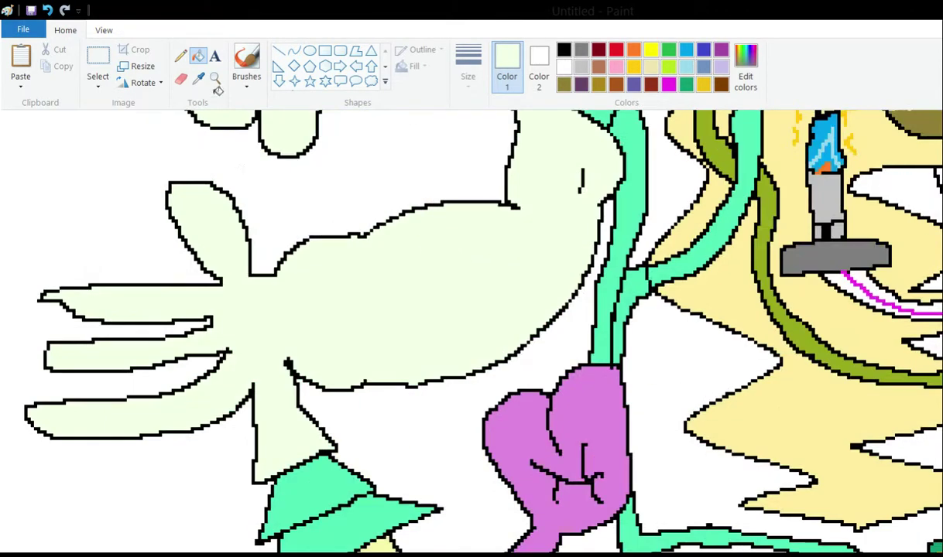
- Fill the inner oval of the stem's cap with the dark red sampled from the oval spots on the creature's head
left_click(198, 78)
scroll(358, 247, "down", 8)
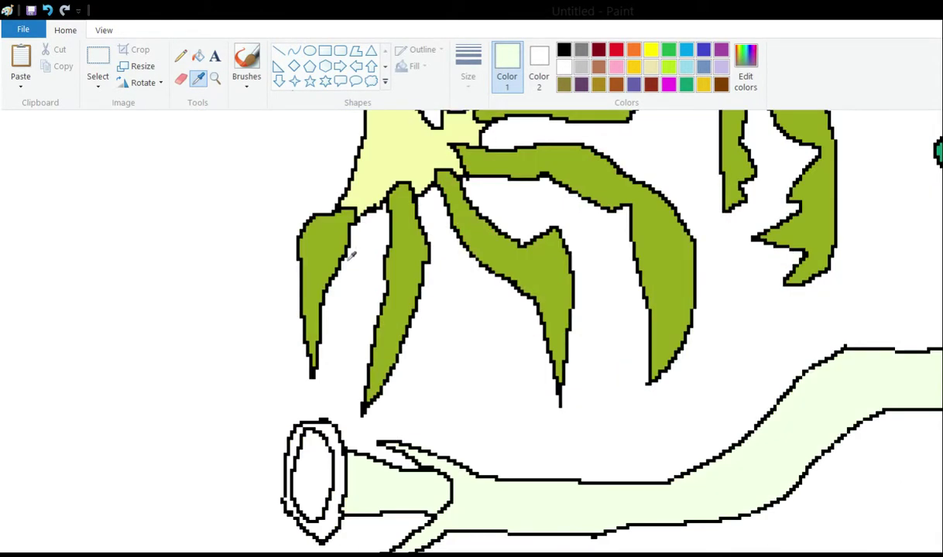
scroll(533, 292, "up", 8)
scroll(664, 283, "up", 3)
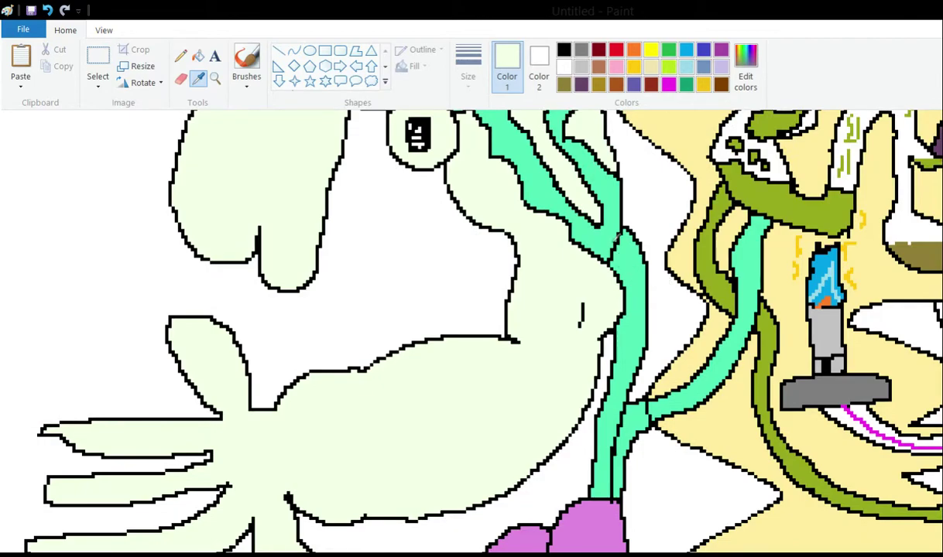
scroll(330, 374, "down", 11)
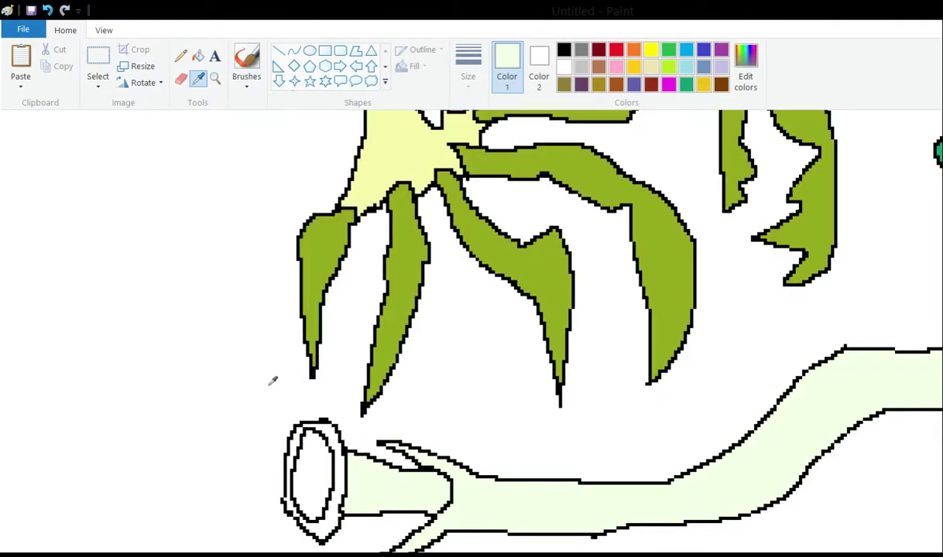
scroll(252, 375, "up", 10)
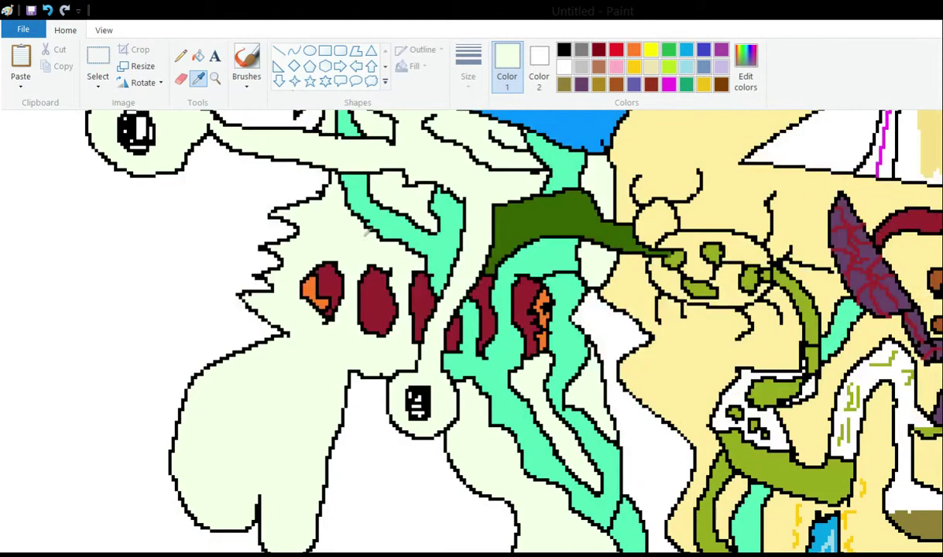
left_click(298, 232)
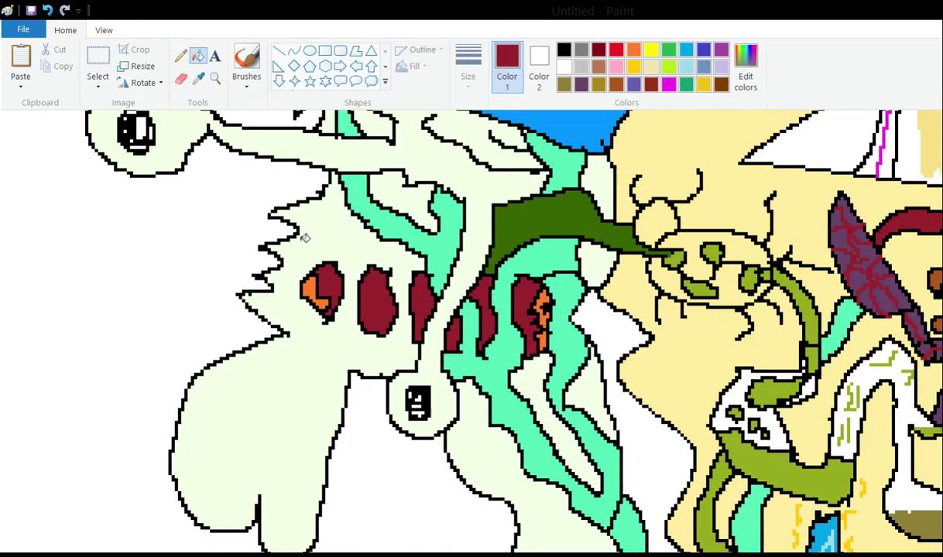
scroll(252, 341, "down", 10)
left_click(254, 373)
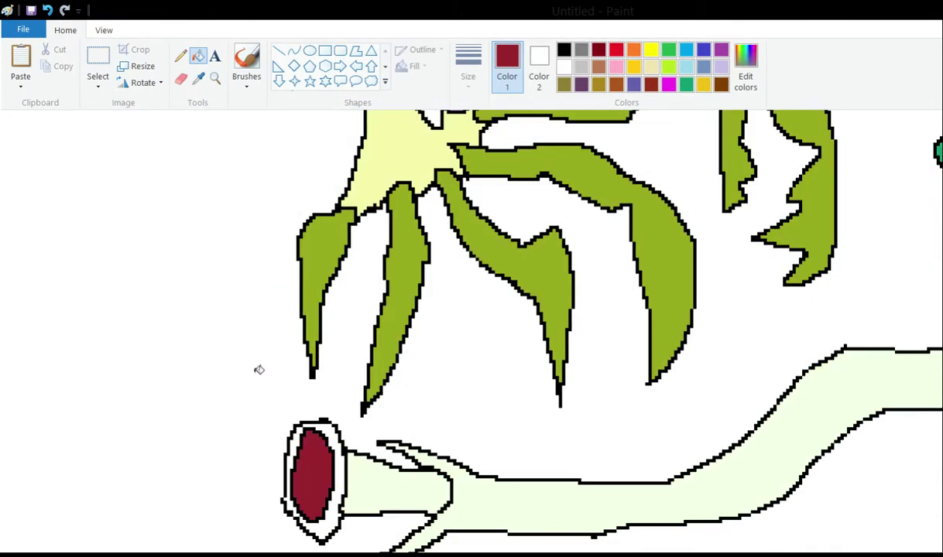
- Fill the cap's outer rim around the dark red oval with the turquoise sampled from the creature's tubes
scroll(379, 270, "up", 10)
scroll(379, 270, "up", 5)
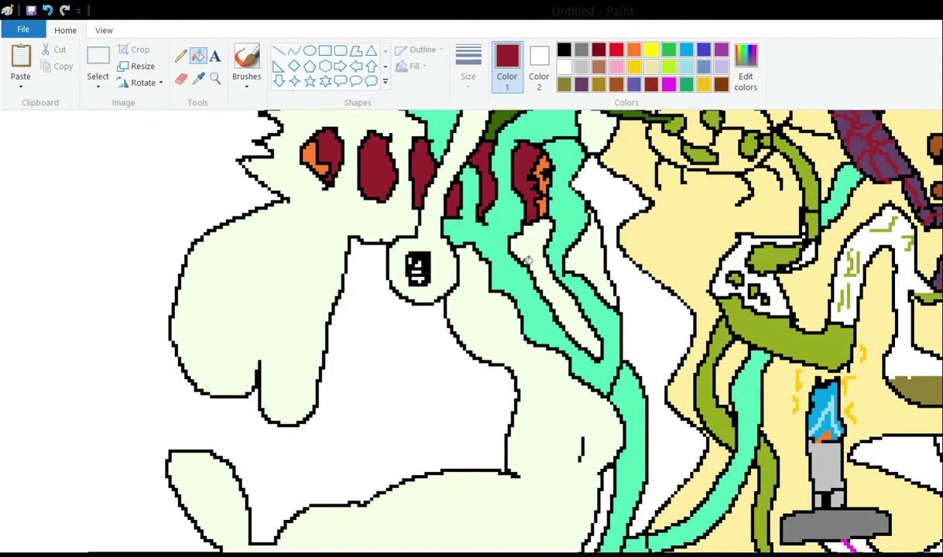
left_click(199, 78)
scroll(650, 219, "up", 3)
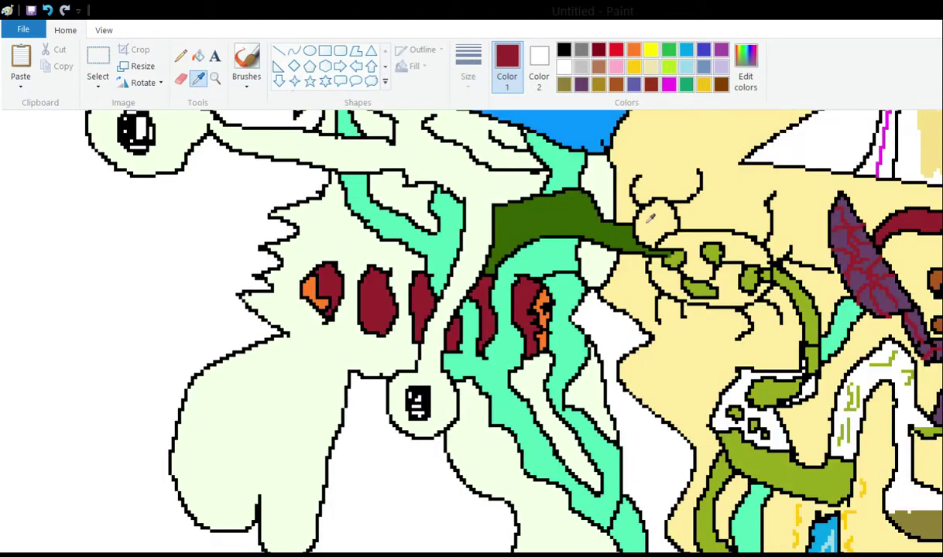
scroll(633, 216, "down", 3)
left_click(574, 292)
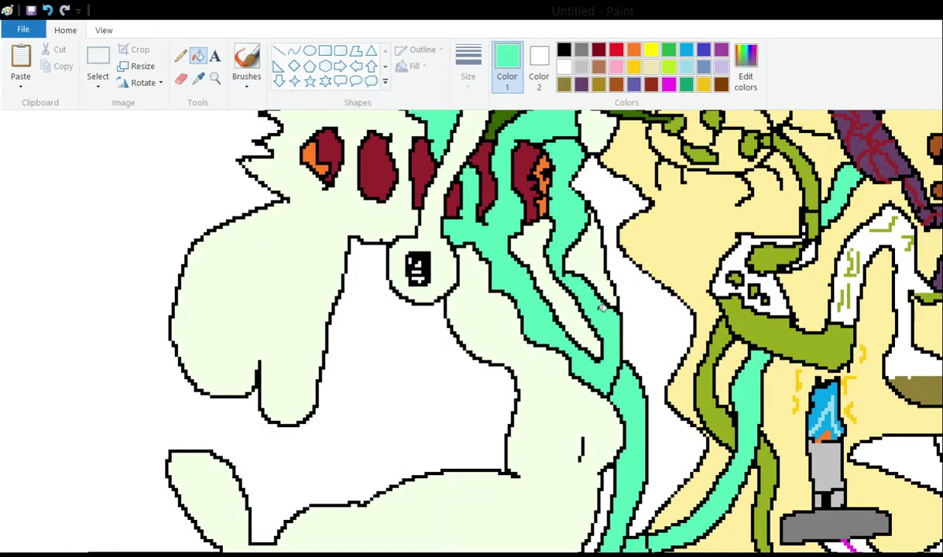
scroll(379, 278, "down", 15)
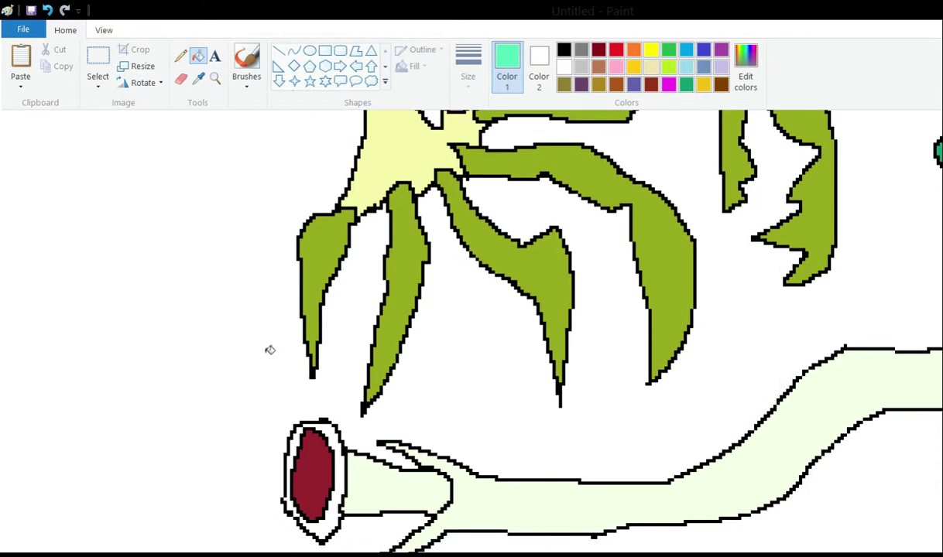
left_click(333, 440)
left_click(289, 489)
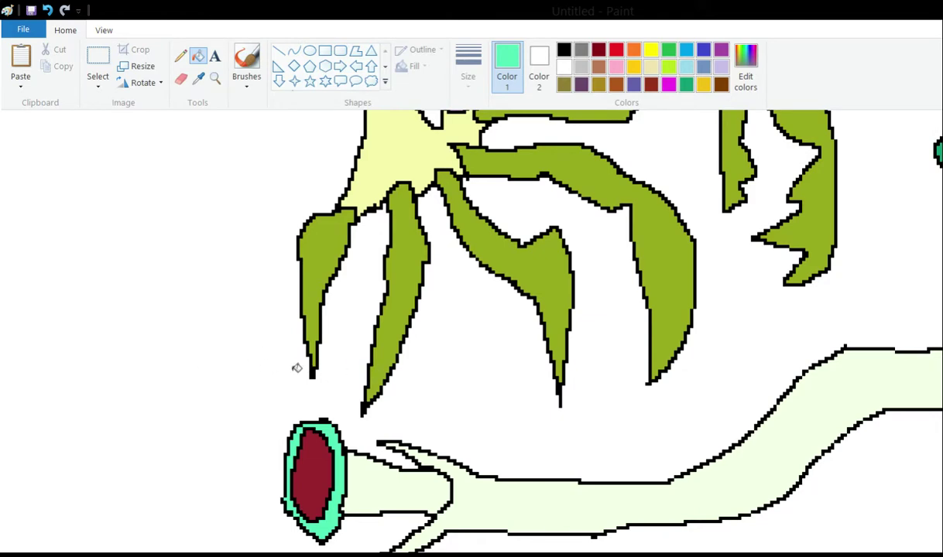
- Define a custom dark maroon starting from the brownish red swatch and make it the Pencil's colour
scroll(260, 330, "up", 5)
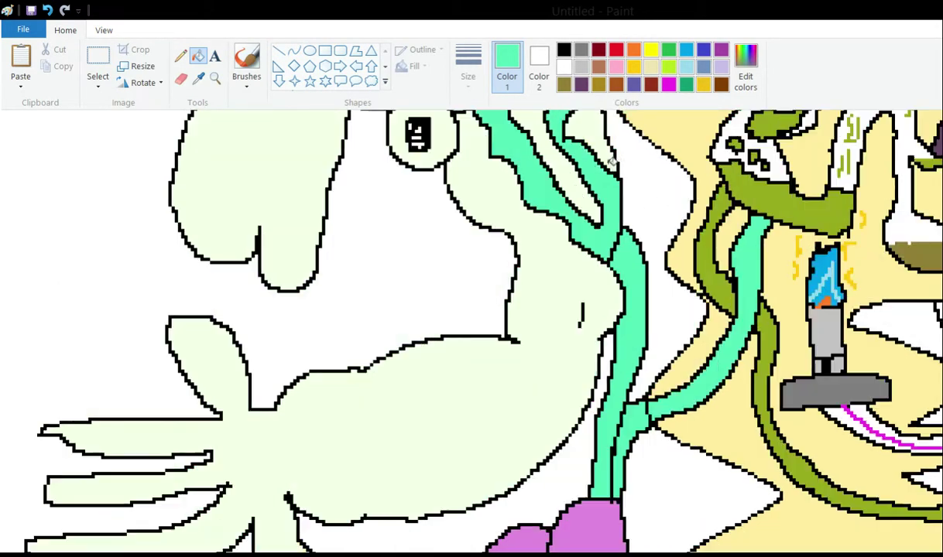
scroll(273, 413, "down", 10)
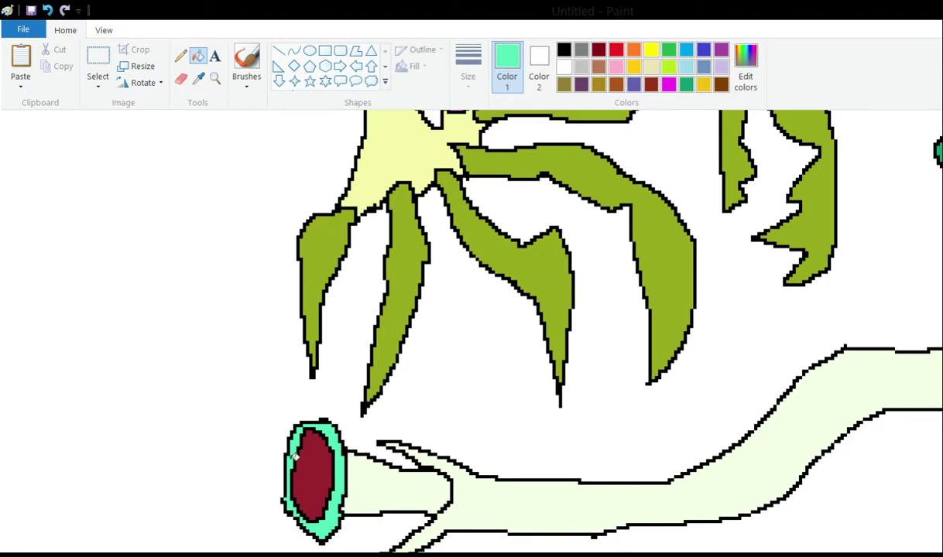
left_click(651, 85)
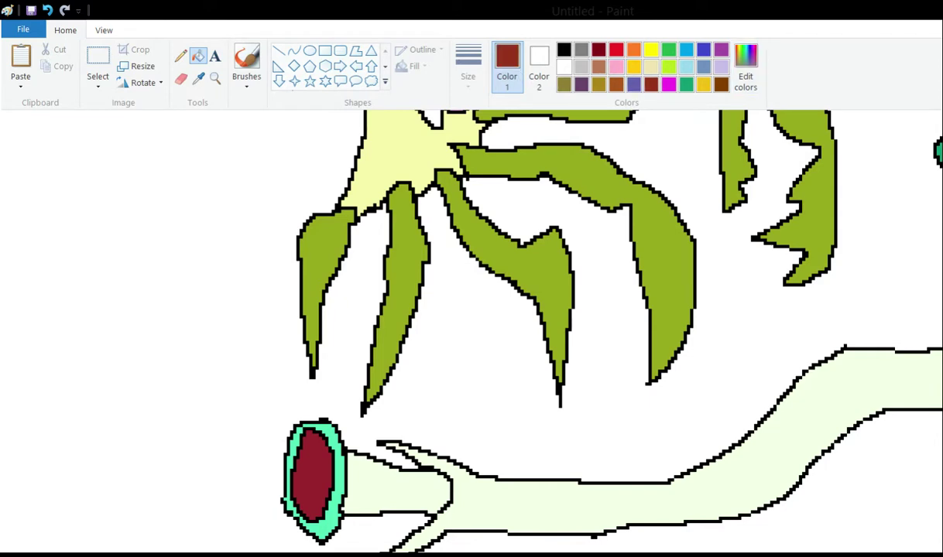
left_click(181, 56)
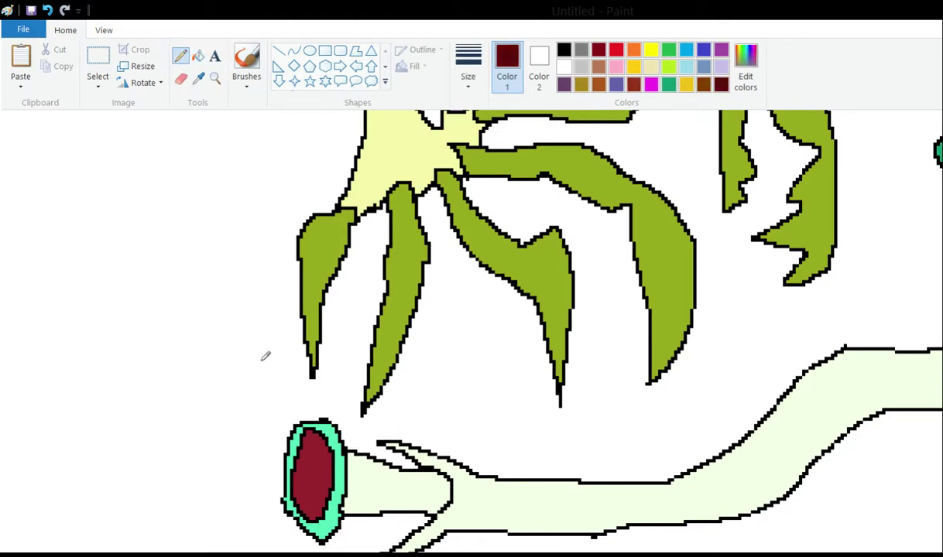
- Try to shade the stem side of the cap's inner oval with a filled dark maroon crescent
mouse_move(330, 454)
left_mouse_down()
mouse_move(319, 457)
mouse_move(314, 487)
mouse_move(324, 499)
left_mouse_up()
left_click(199, 55)
left_click(307, 468)
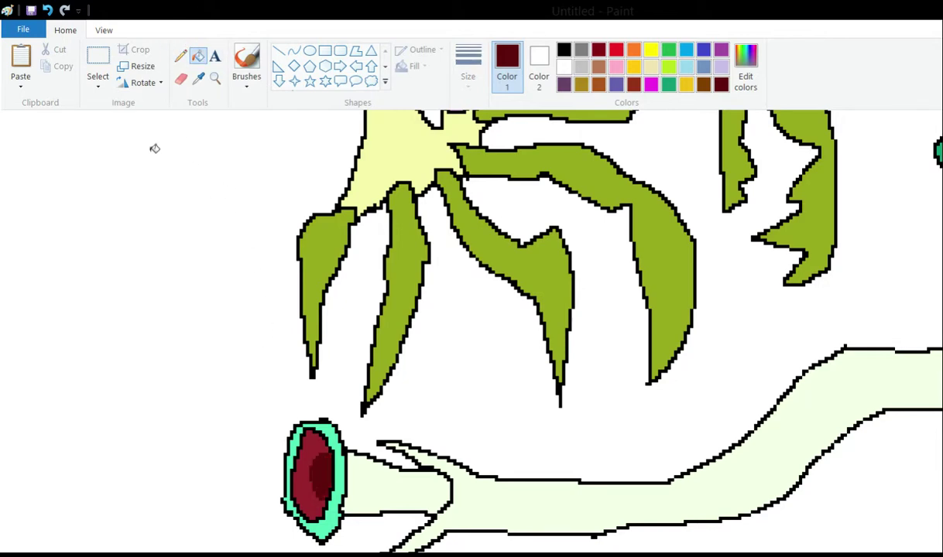
key("ctrl+z")
key("ctrl+z")
- Try a narrower filled dark maroon crescent along the stem-side edge of the inner oval
left_click(180, 56)
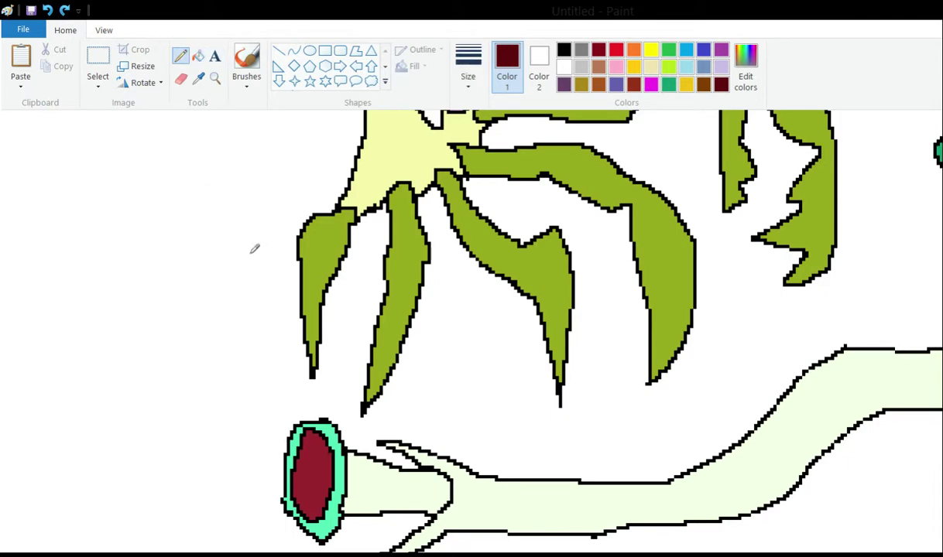
left_click_drag(329, 453, 325, 491)
left_click(196, 54)
left_click(198, 56)
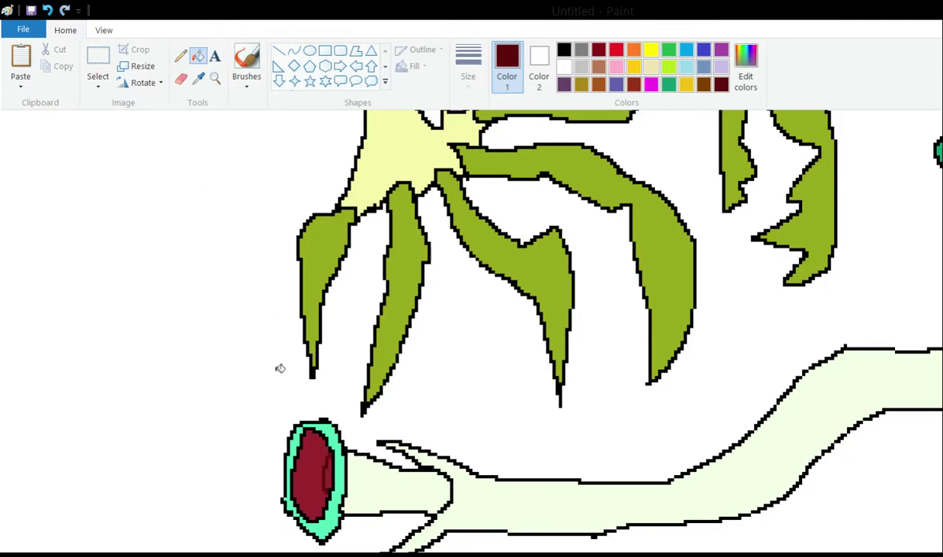
scroll(343, 301, "up", 3)
scroll(294, 245, "down", 3)
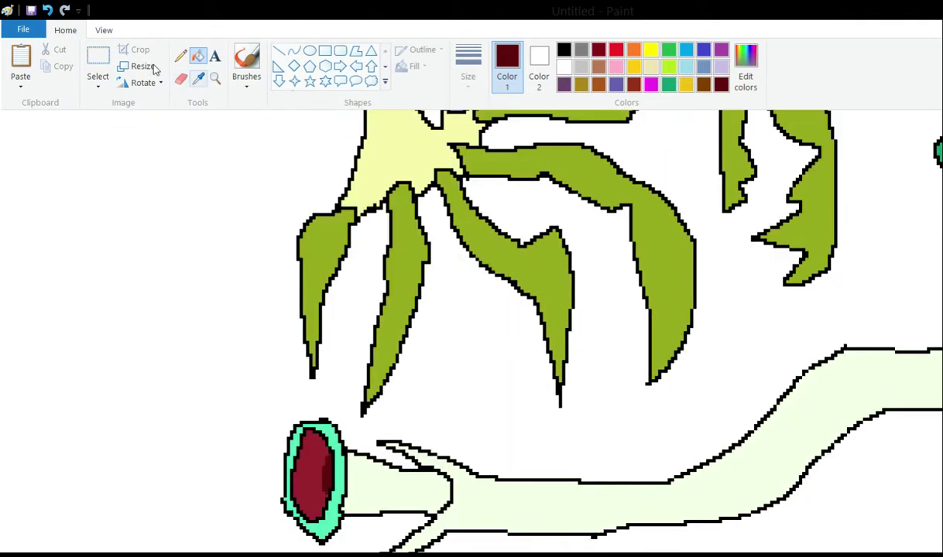
key("ctrl+z")
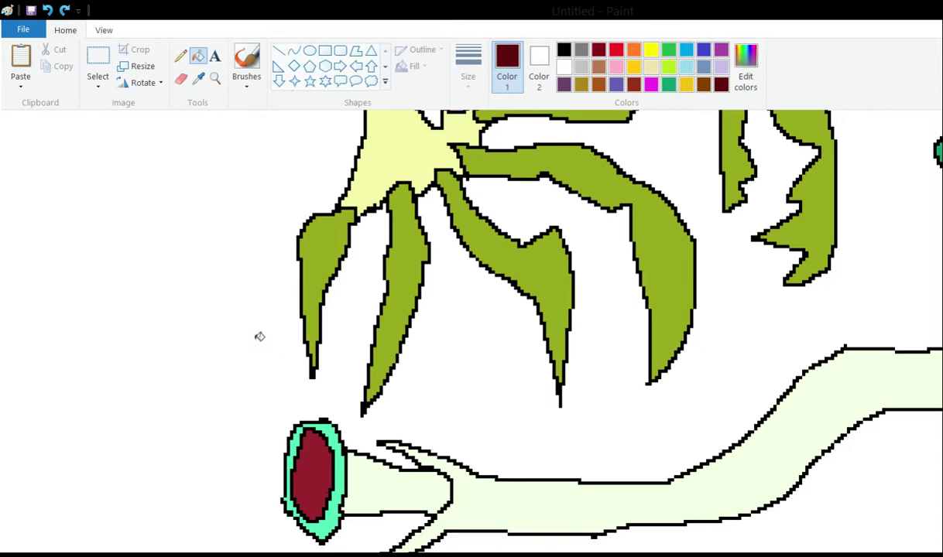
- Pencil a thin dark maroon shadow along the stem-side edge of the cap's inner oval
left_click(180, 56)
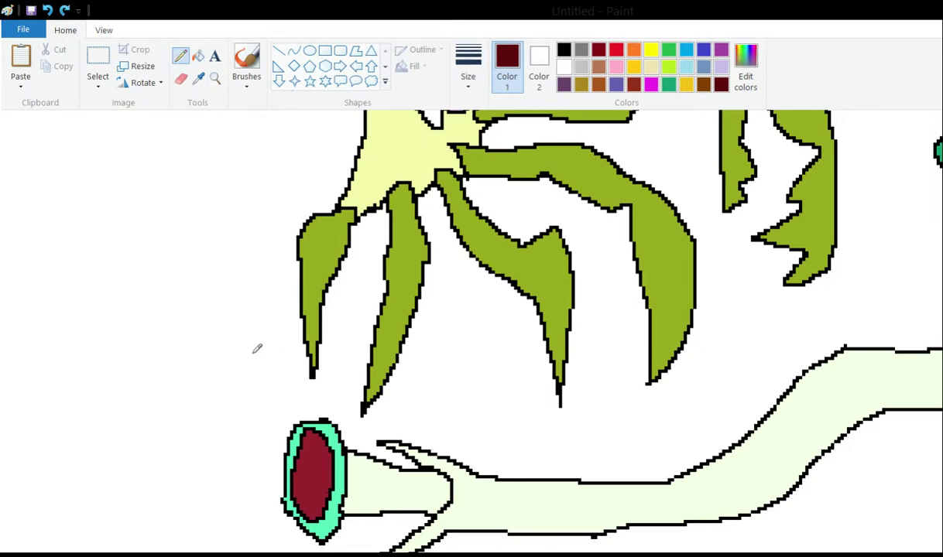
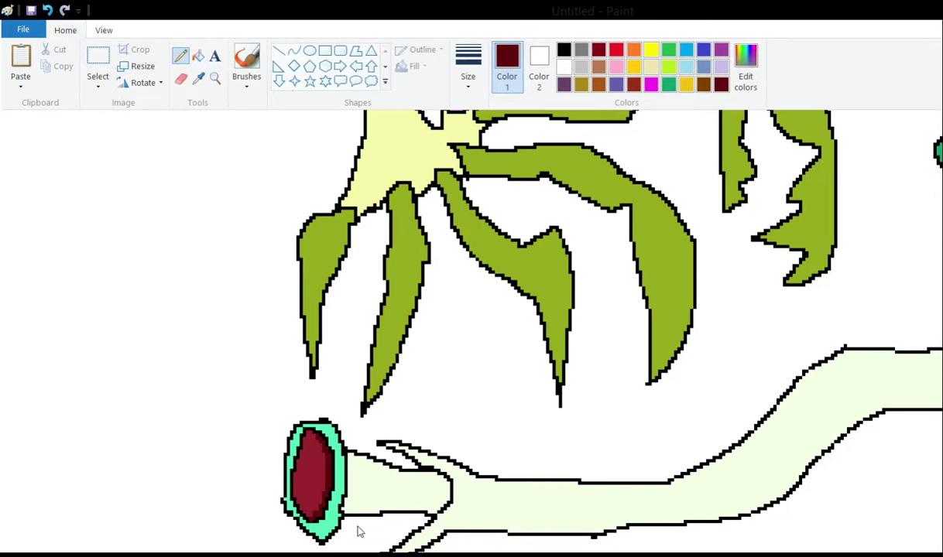
- Enclose the area beneath the long tube's bend in a free-form selection and delete the stray dark red line there
scroll(357, 530, "right", 6)
scroll(592, 461, "right", 1)
scroll(583, 331, "up", 4)
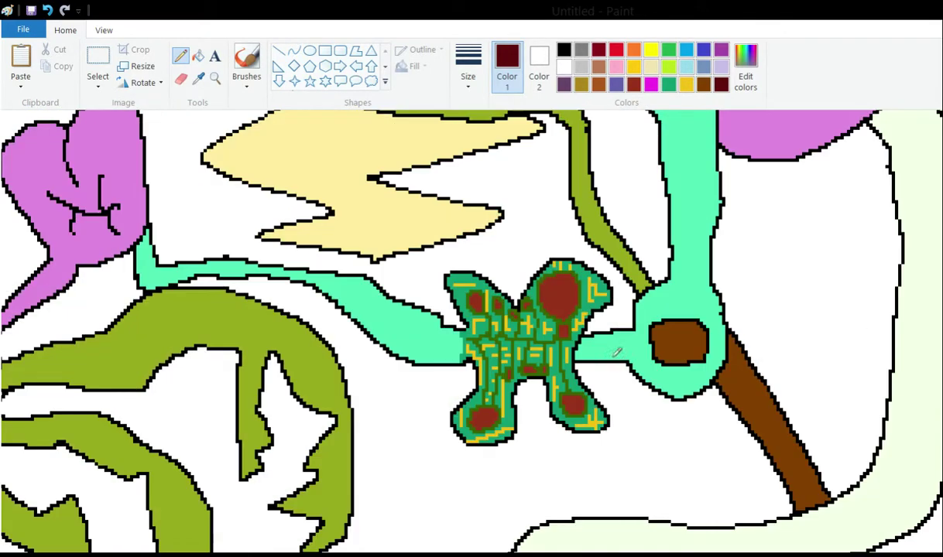
scroll(131, 94, "down", 2)
left_click(98, 81)
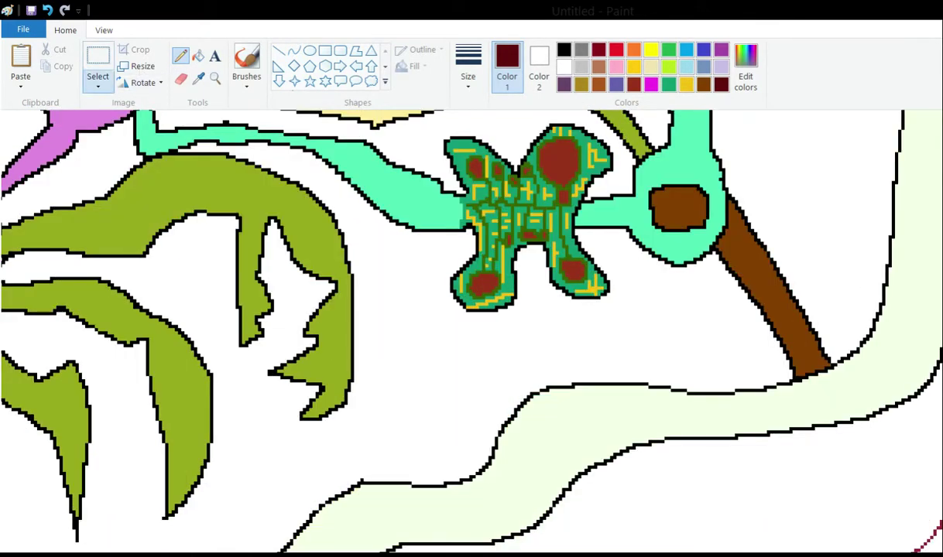
left_click(116, 134)
mouse_move(773, 319)
left_mouse_down()
mouse_move(489, 426)
mouse_move(364, 442)
mouse_move(805, 467)
left_mouse_up()
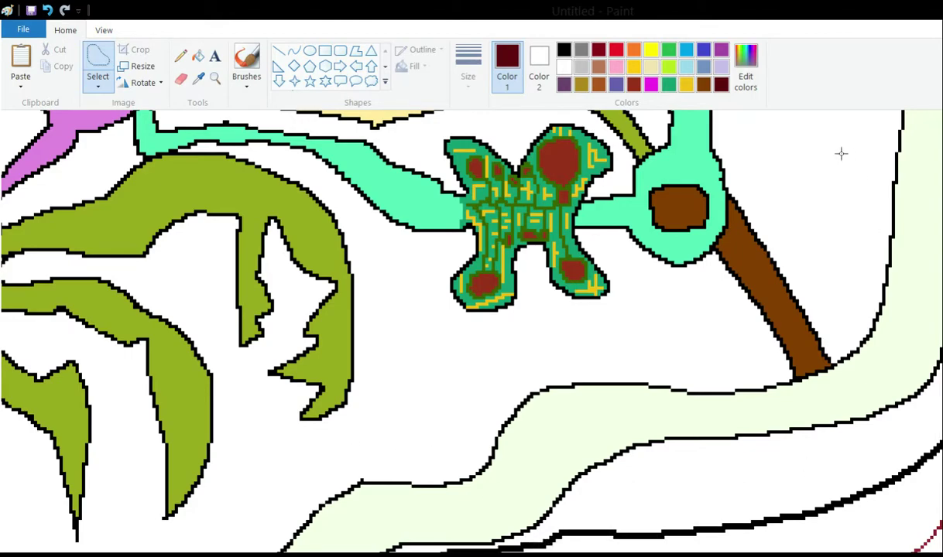
key("Delete")
- Set the drawing colour to black and zoom out to show the whole drawing
scroll(835, 154, "up", 7)
scroll(689, 165, "up", 10)
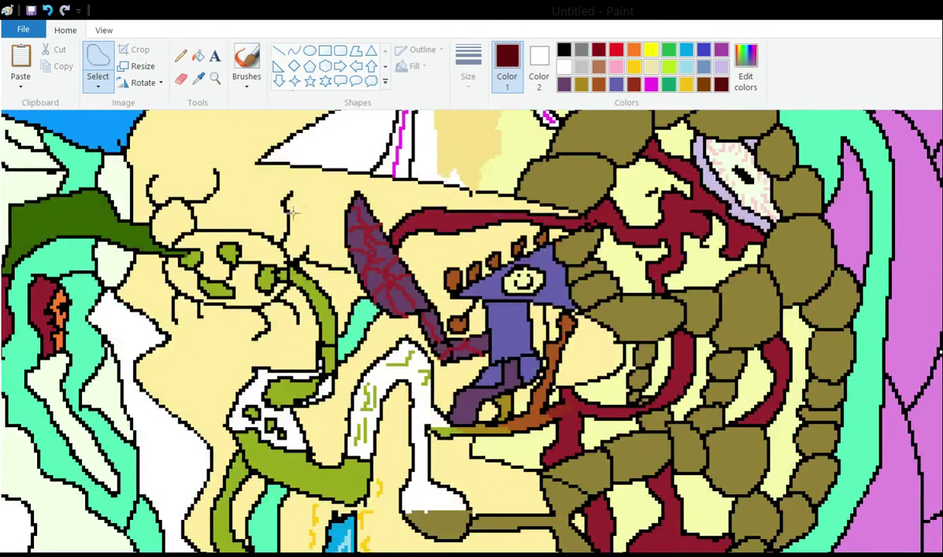
left_click(563, 50)
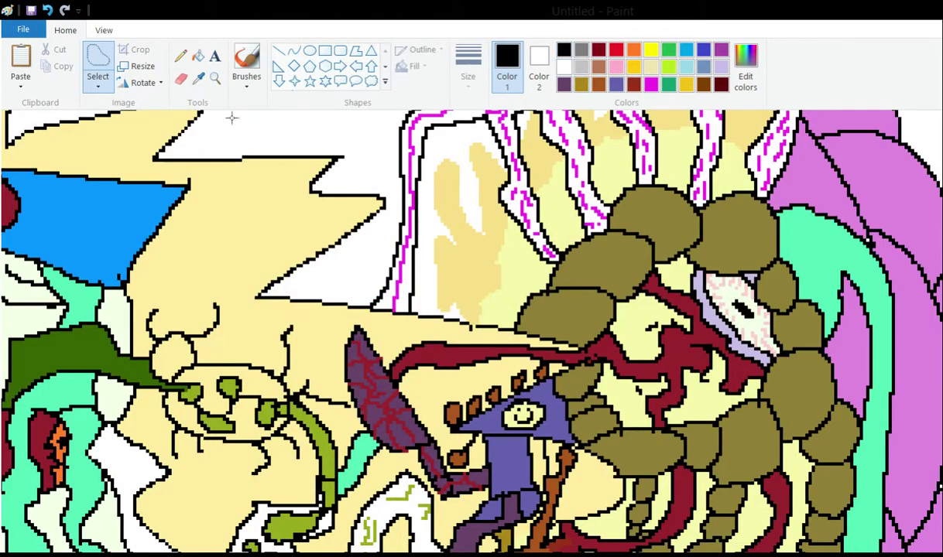
left_click(198, 79)
left_click(216, 79)
right_click(103, 226)
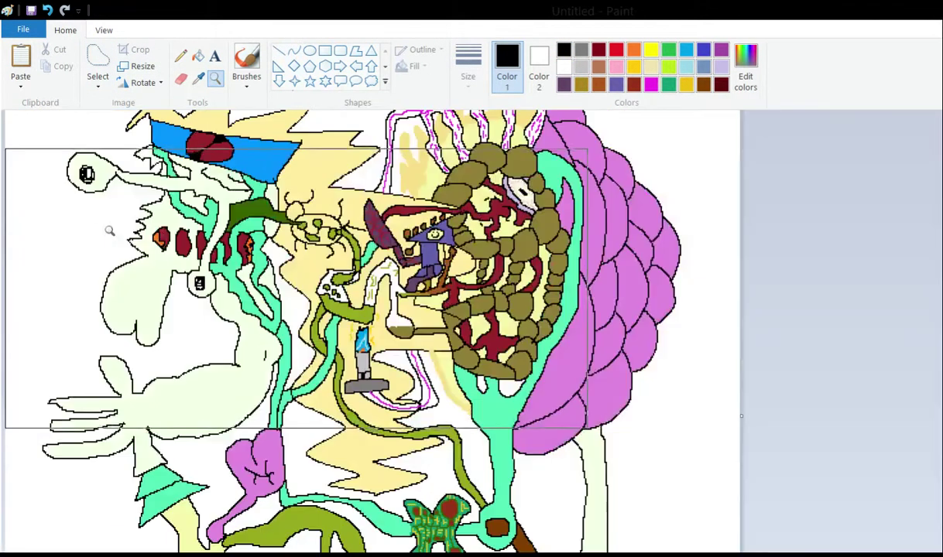
right_click(109, 231)
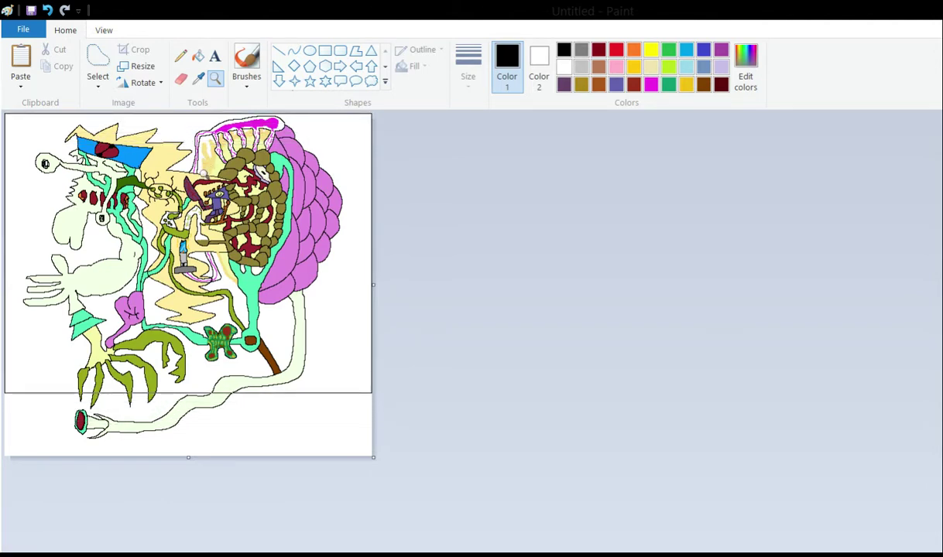
- Zoom back in and examine the creature's head, hand and lower organs for unfinished areas
left_click(89, 116)
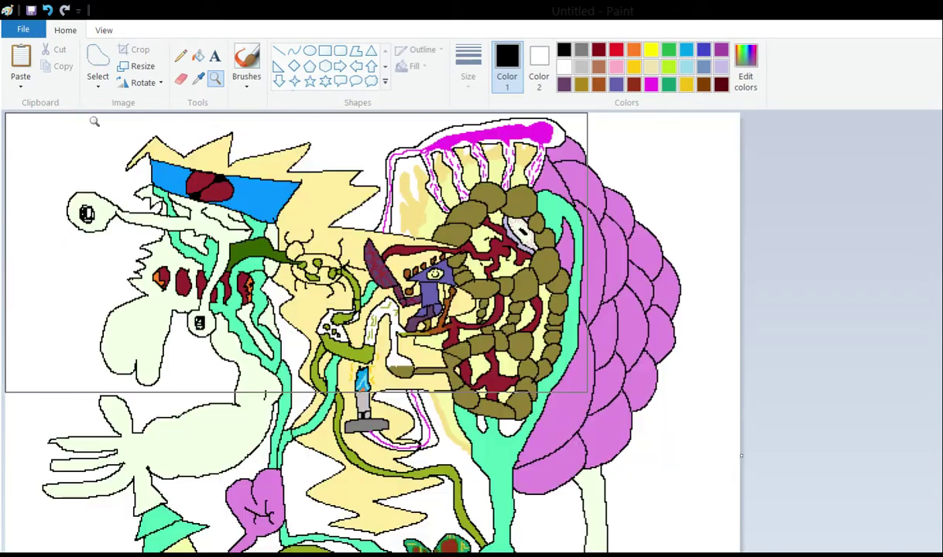
left_click(137, 164)
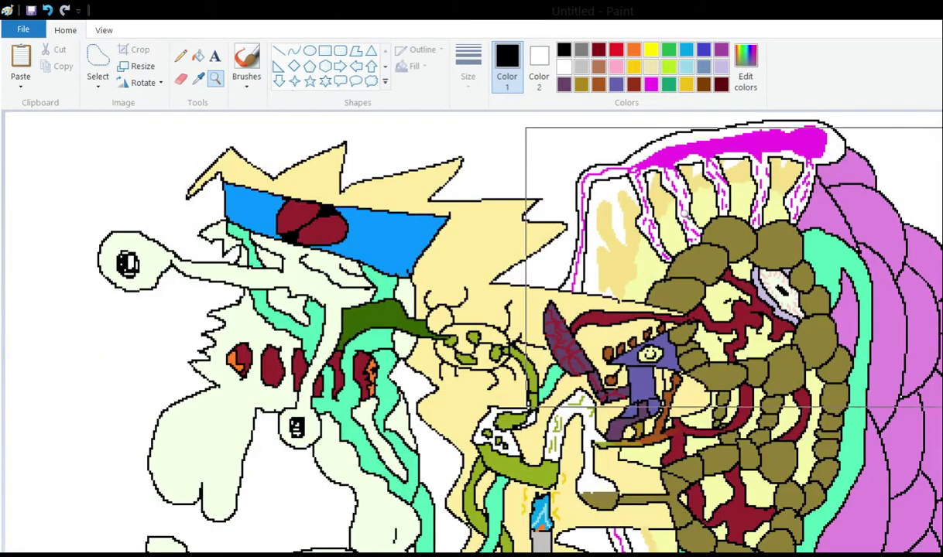
scroll(696, 194, "down", 3)
scroll(691, 197, "up", 3)
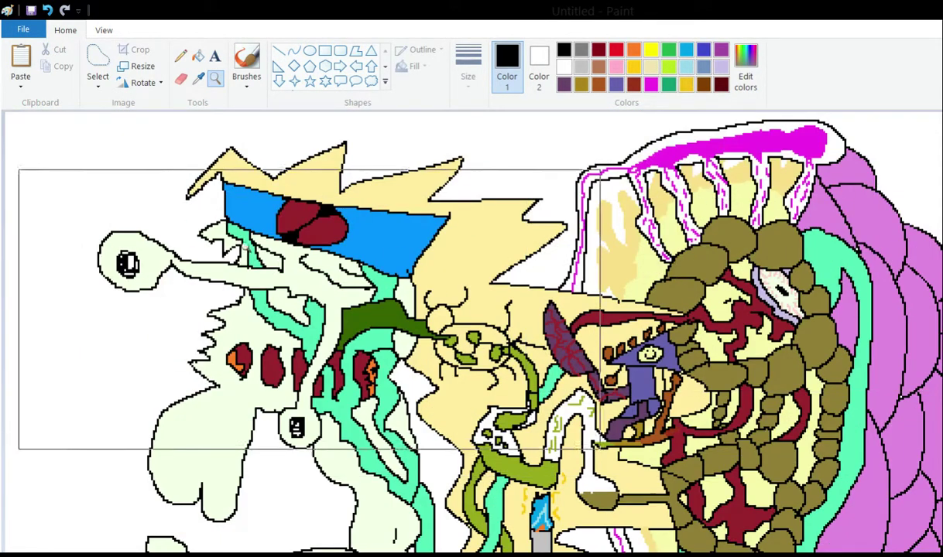
scroll(535, 270, "down", 6)
scroll(448, 261, "down", 4)
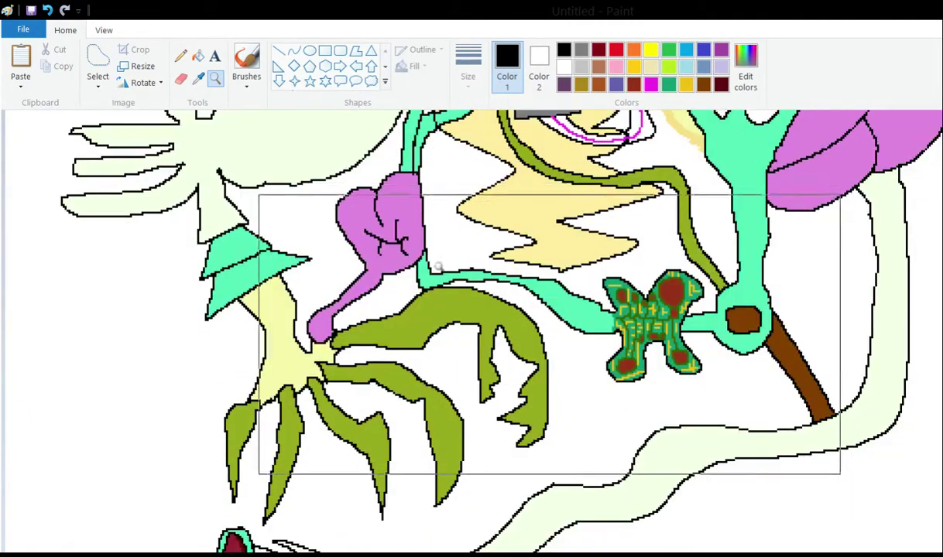
scroll(255, 279, "up", 6)
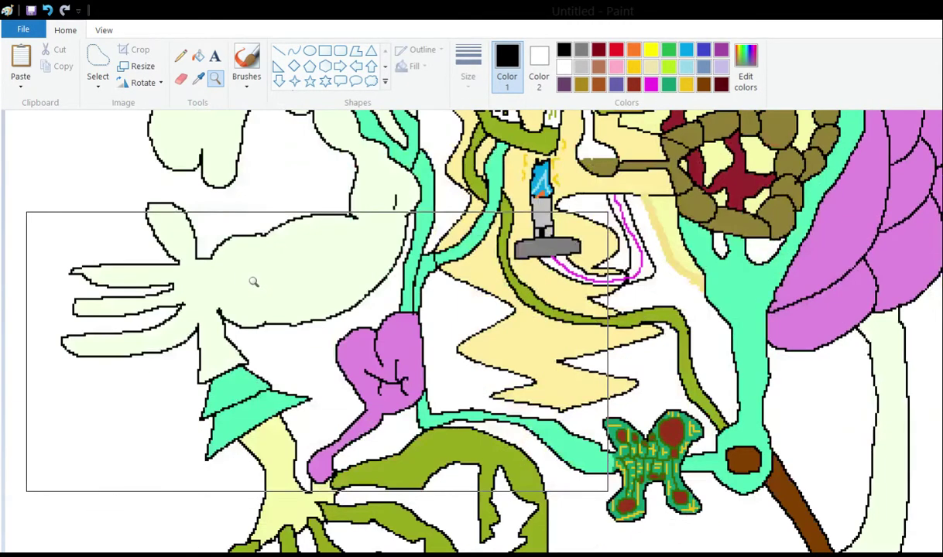
right_click(262, 269)
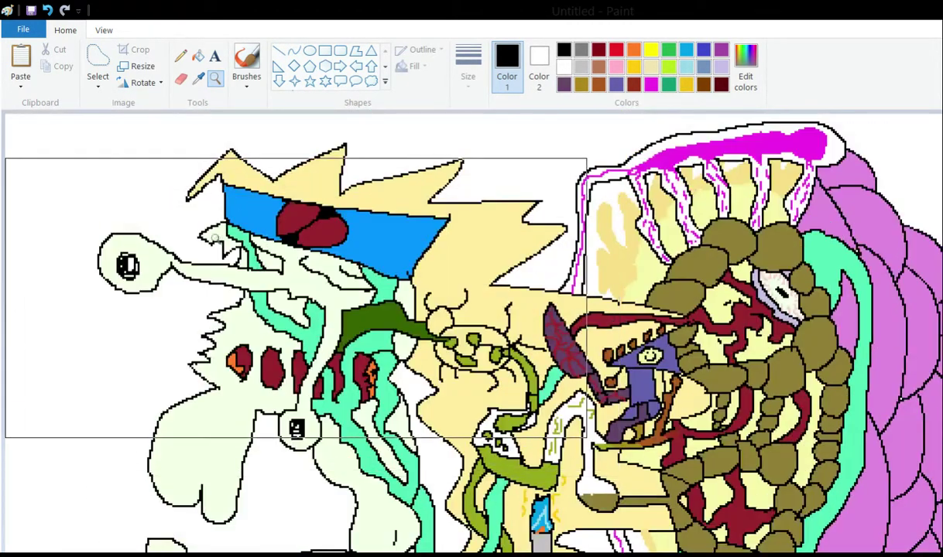
- Pencil curved black bands across the top of the drooping lobe under the jaw, adding end dots and small square tabs
left_click(148, 274)
right_click(149, 274)
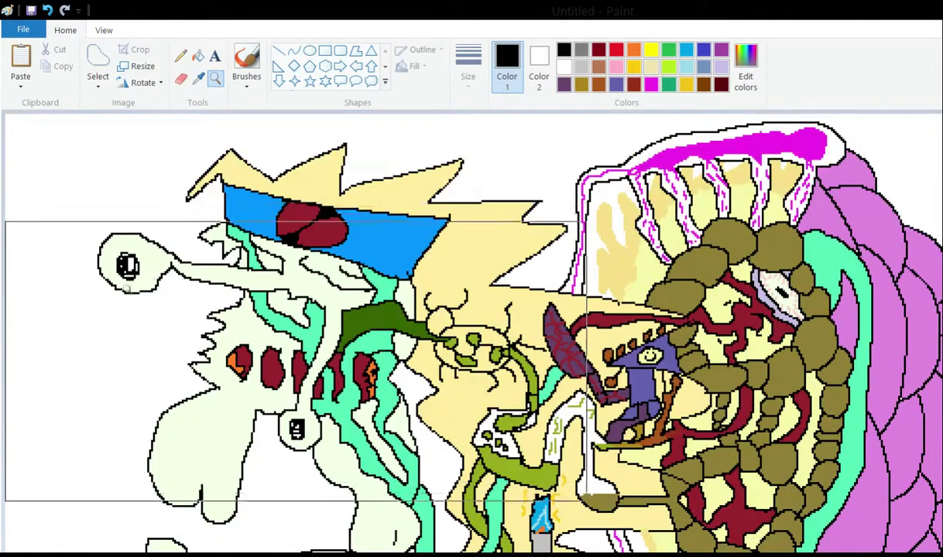
left_click(143, 288)
left_click(126, 288)
left_click(181, 56)
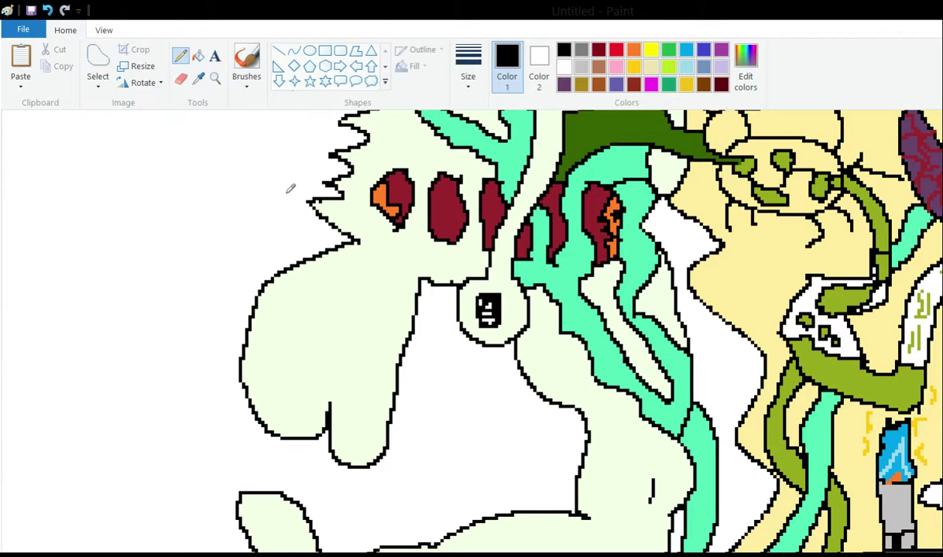
mouse_move(355, 241)
left_mouse_down()
mouse_move(404, 271)
mouse_move(347, 258)
mouse_move(400, 300)
left_mouse_up()
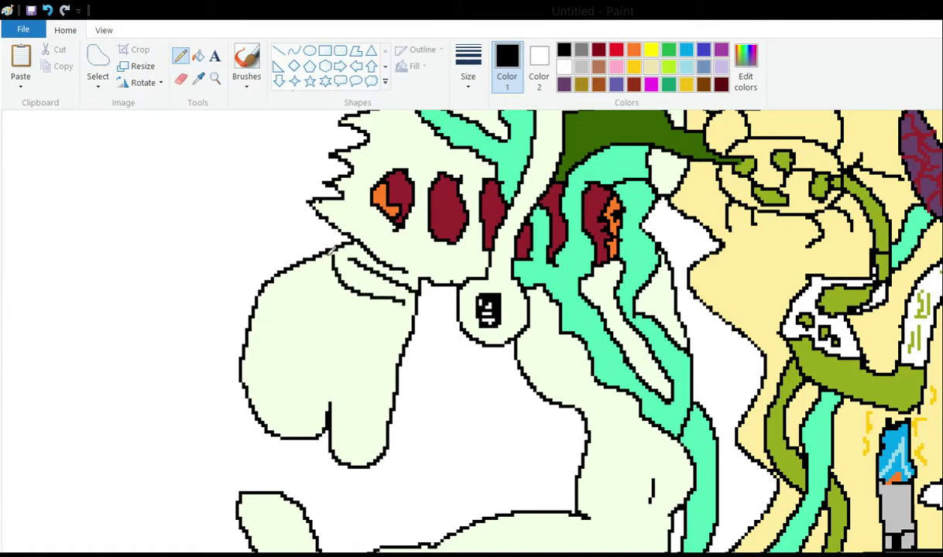
left_click_drag(308, 267, 410, 323)
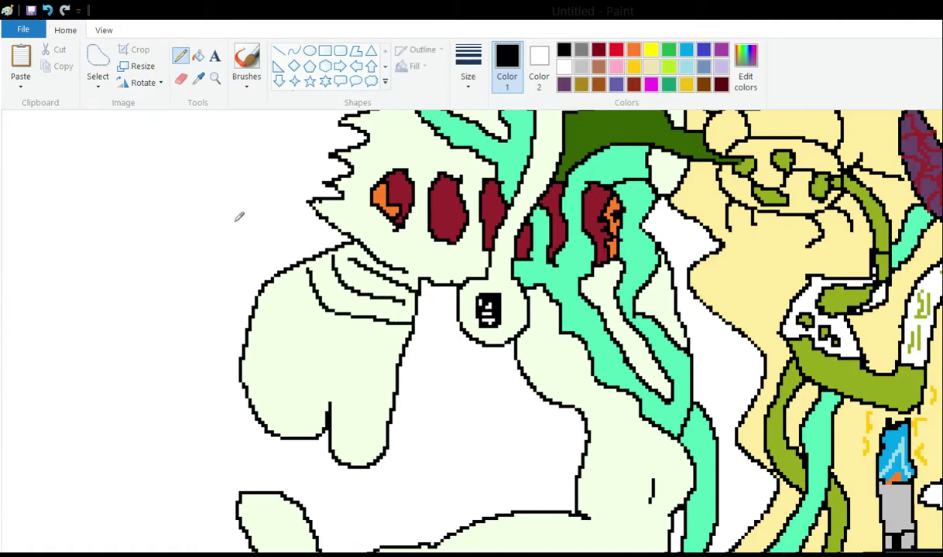
mouse_move(279, 261)
left_mouse_down()
mouse_move(292, 305)
mouse_move(379, 340)
left_mouse_up()
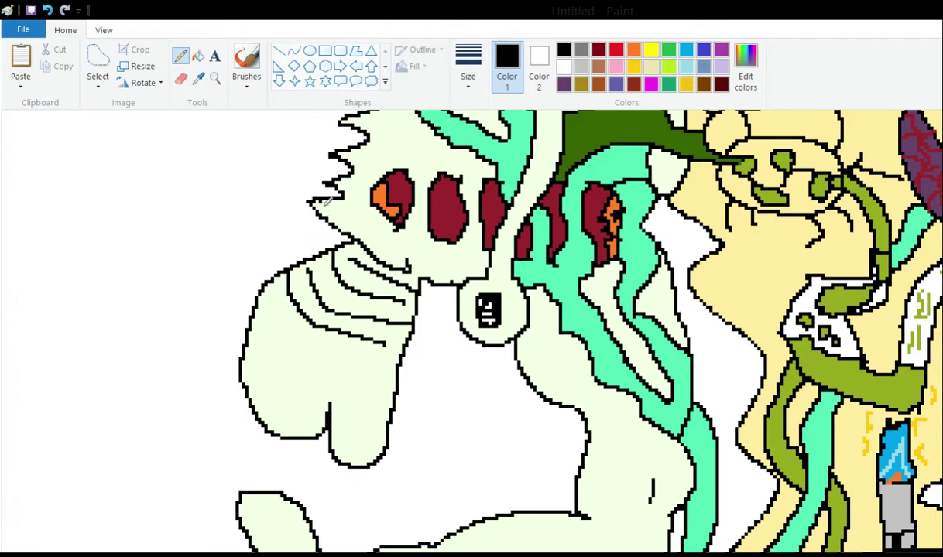
mouse_move(415, 277)
left_mouse_down()
mouse_move(429, 265)
mouse_move(408, 259)
left_mouse_up()
mouse_move(309, 270)
left_mouse_down()
mouse_move(294, 265)
mouse_move(317, 268)
left_mouse_up()
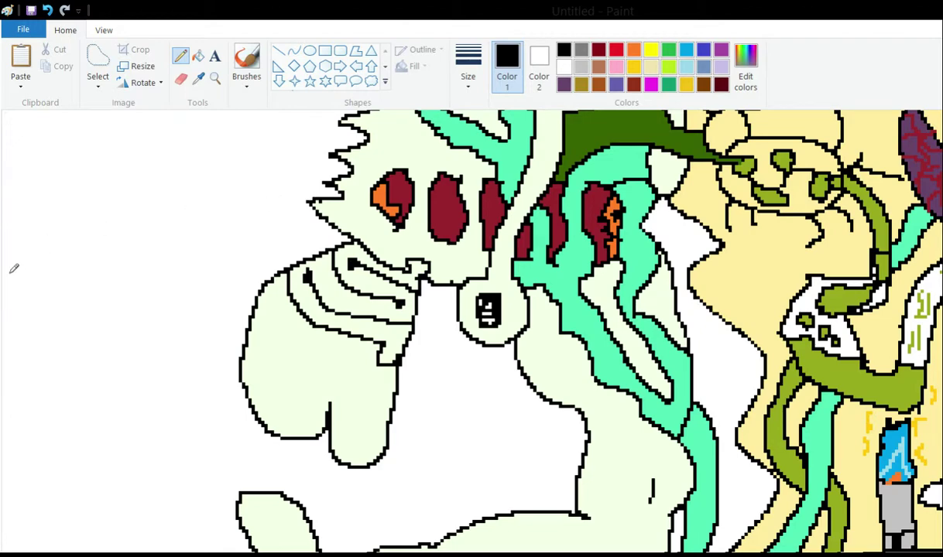
- Pencil an inner contour parallel to the lobe's edge, divide it with a vertical line, and fill both halves white
scroll(280, 304, "up", 1)
scroll(213, 285, "down", 1)
mouse_move(271, 280)
left_mouse_down()
mouse_move(254, 310)
mouse_move(255, 361)
mouse_move(271, 403)
mouse_move(313, 374)
mouse_move(329, 426)
mouse_move(360, 414)
mouse_move(366, 370)
left_mouse_up()
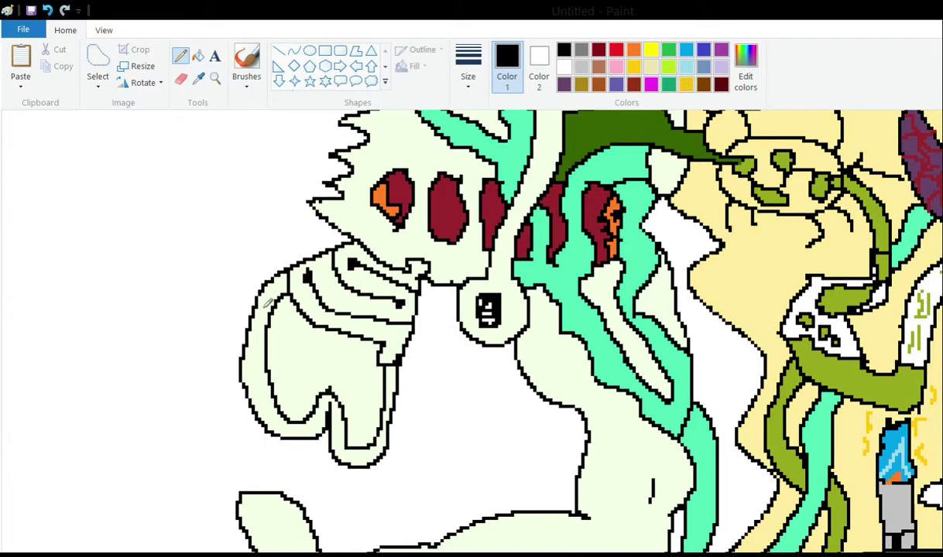
left_click_drag(268, 297, 268, 260)
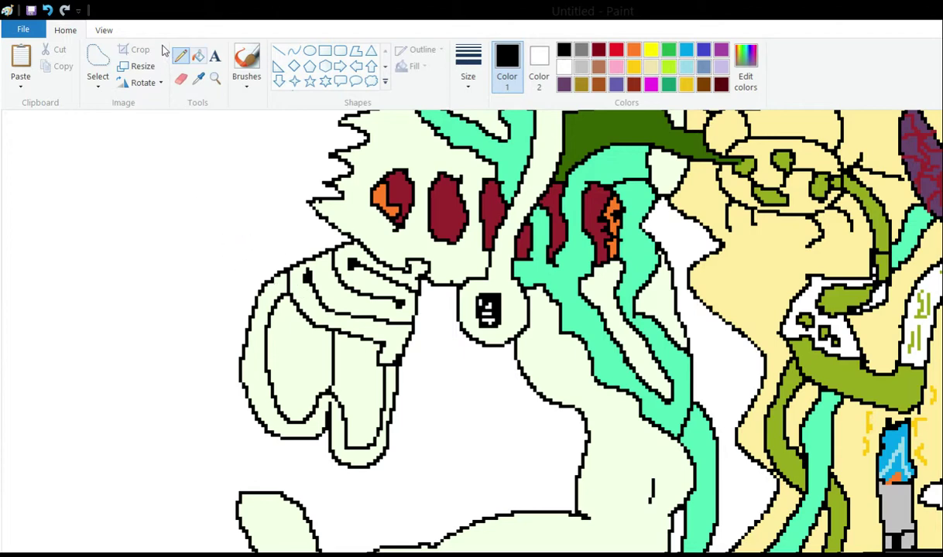
left_click(198, 56)
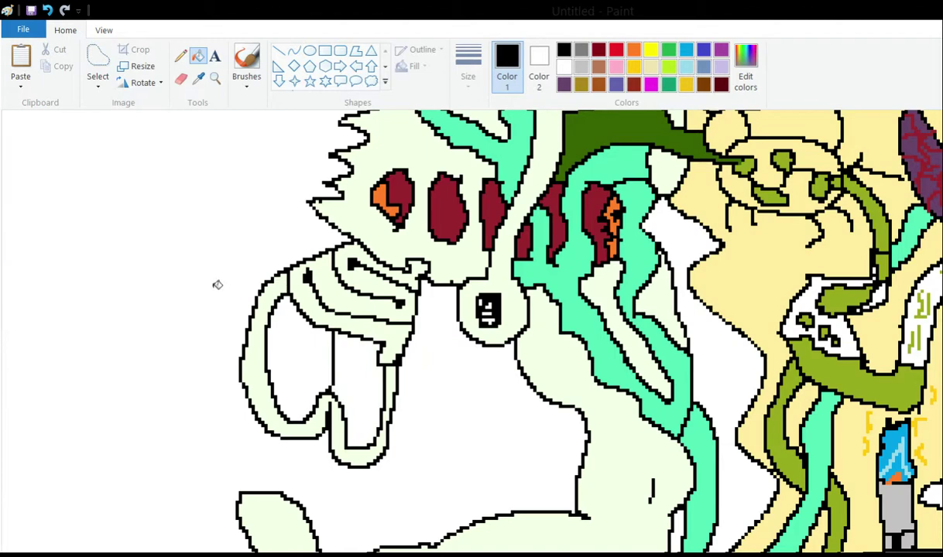
- Examine the creature from its spiky hair and eye stalk down to the leaves and lower tube
scroll(197, 205, "up", 6)
scroll(319, 277, "down", 6)
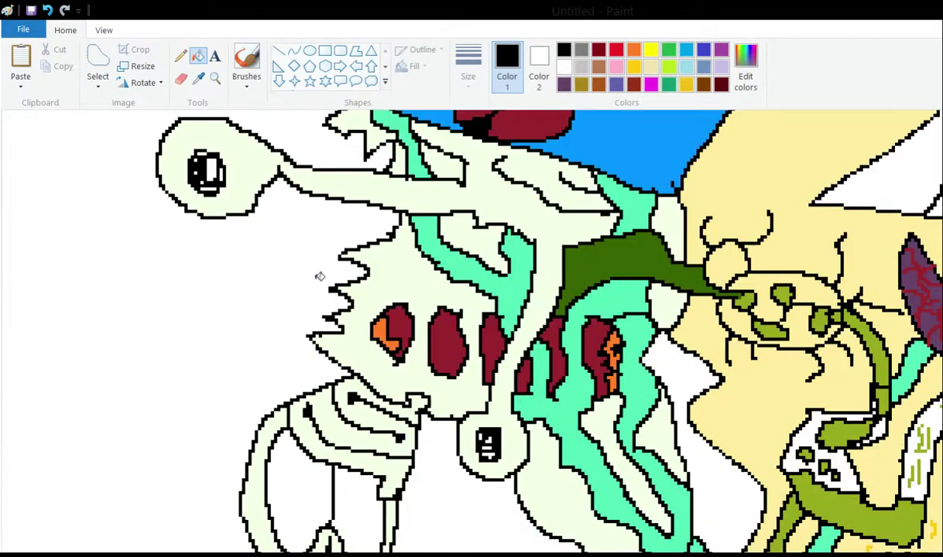
scroll(246, 242, "down", 3)
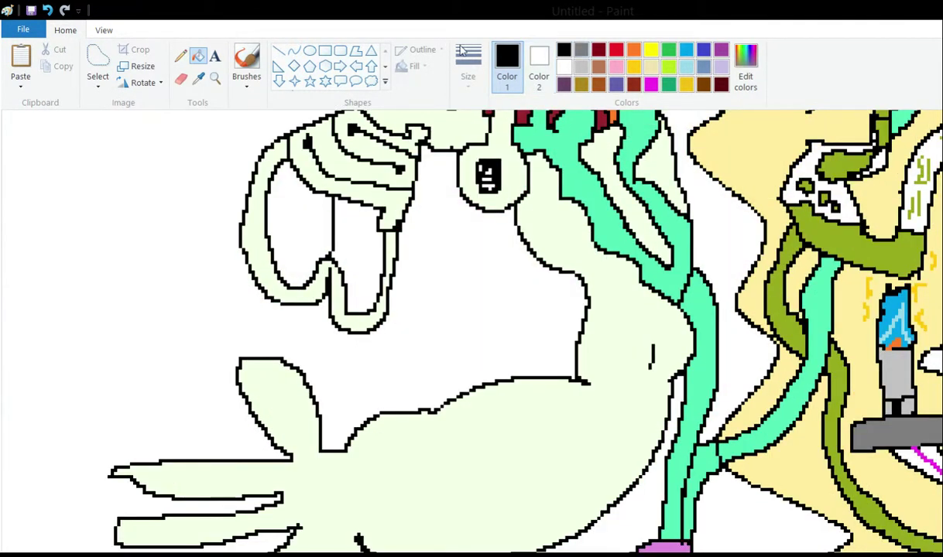
left_click(180, 56)
scroll(233, 223, "down", 12)
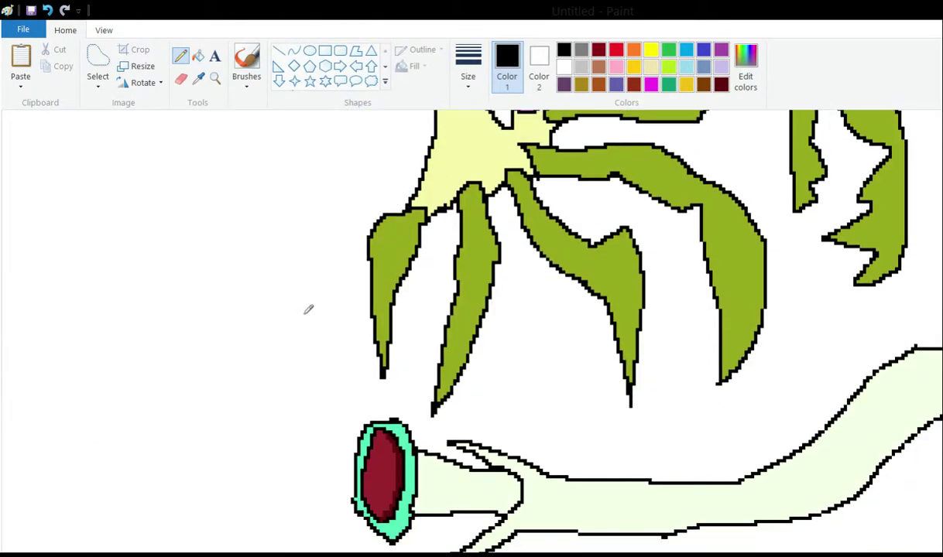
scroll(308, 310, "up", 15)
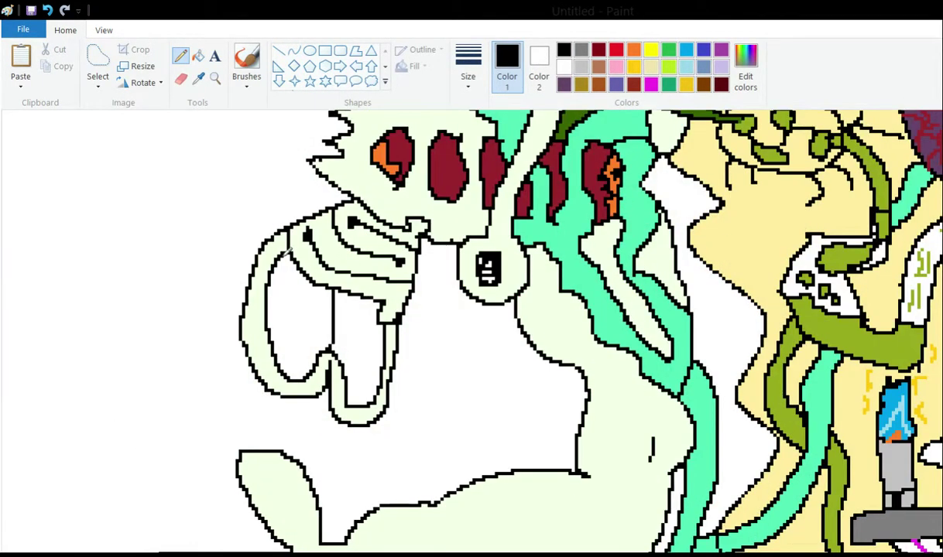
scroll(278, 246, "up", 3)
scroll(278, 257, "up", 5)
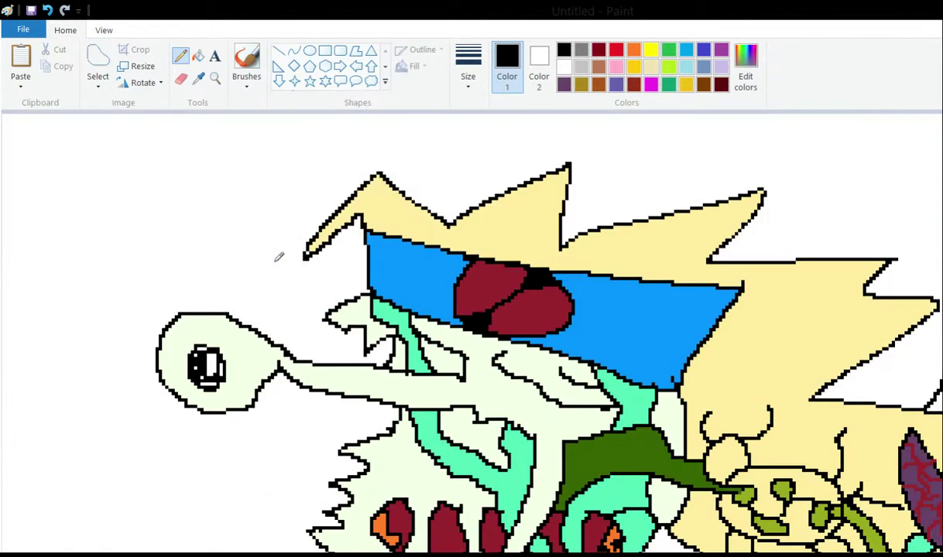
scroll(279, 257, "down", 9)
scroll(278, 257, "up", 3)
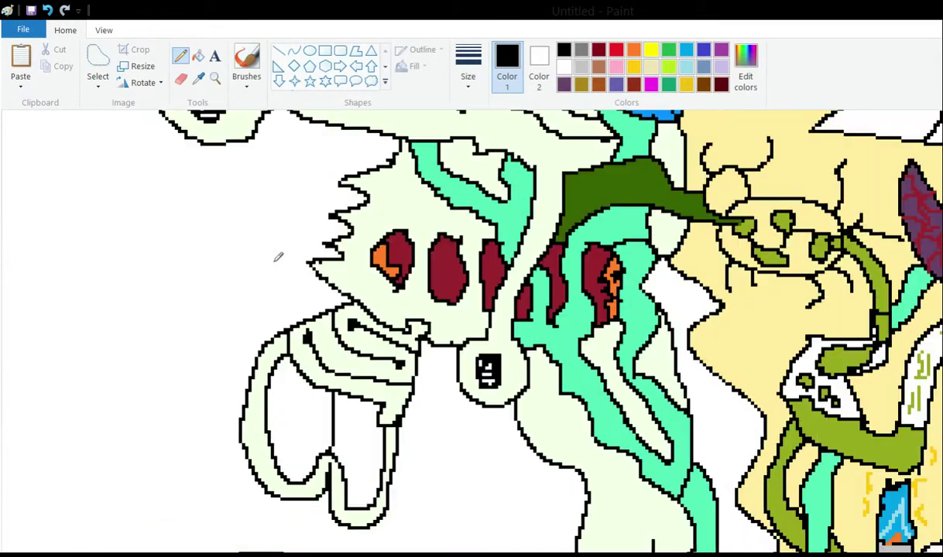
scroll(194, 236, "up", 3)
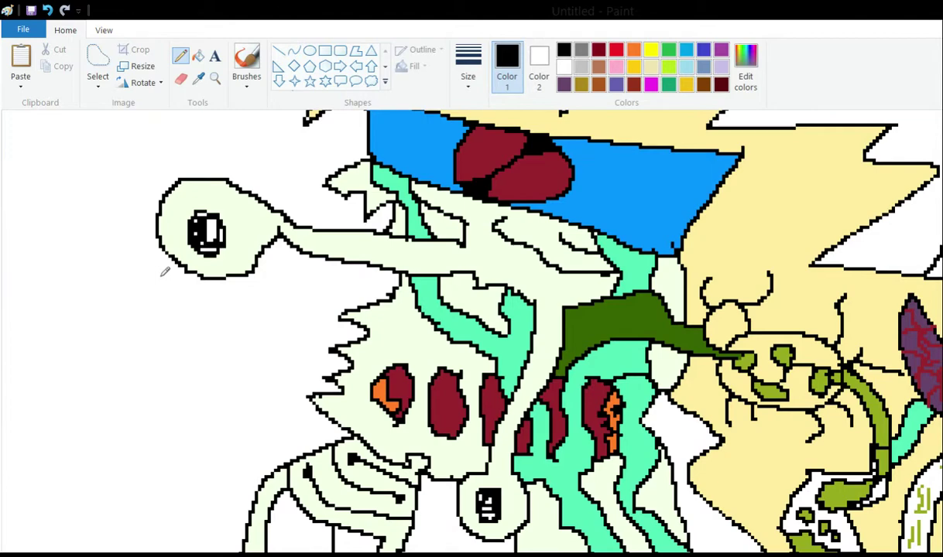
scroll(181, 199, "up", 3)
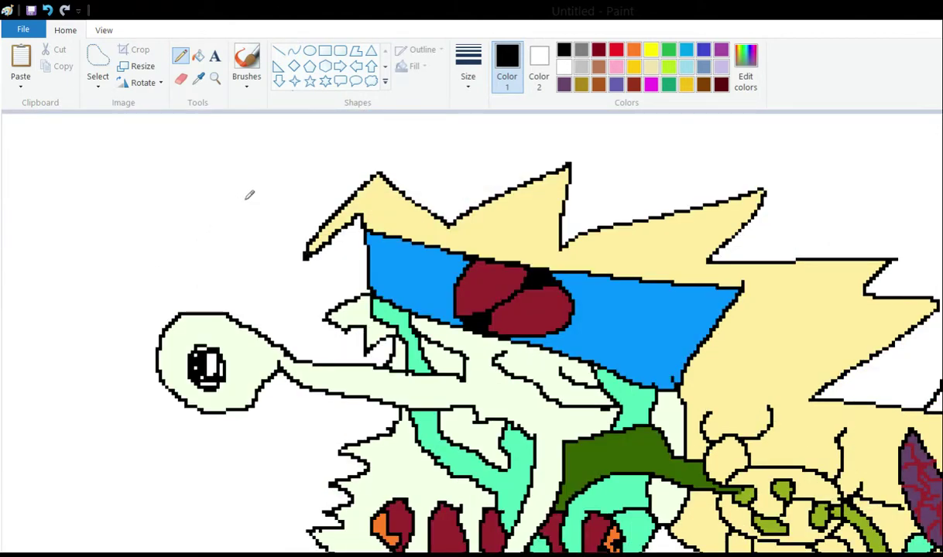
scroll(206, 232, "down", 6)
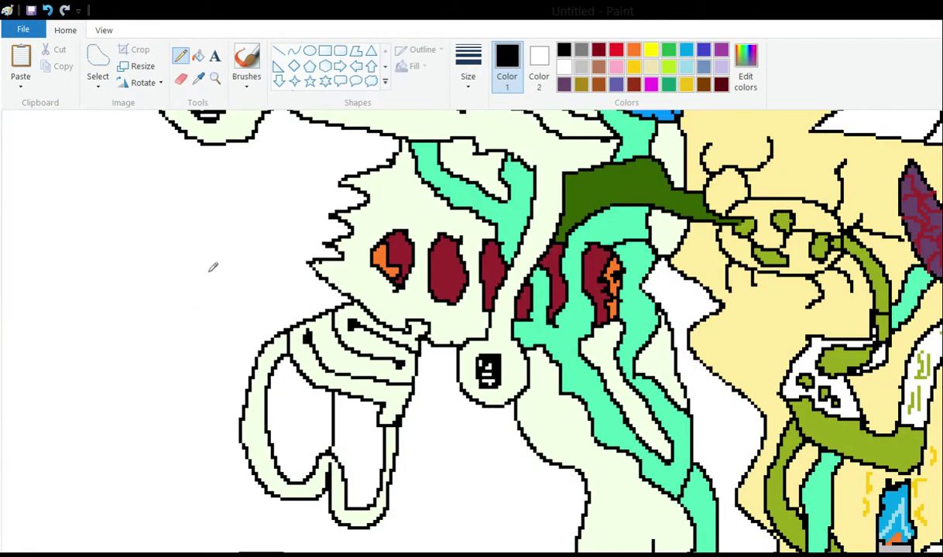
- Pencil trial pointed spikes around the lobe's outer edge and undo all but the small uppermost one
mouse_move(238, 312)
left_mouse_down()
mouse_move(262, 343)
mouse_move(176, 340)
mouse_move(241, 371)
left_mouse_up()
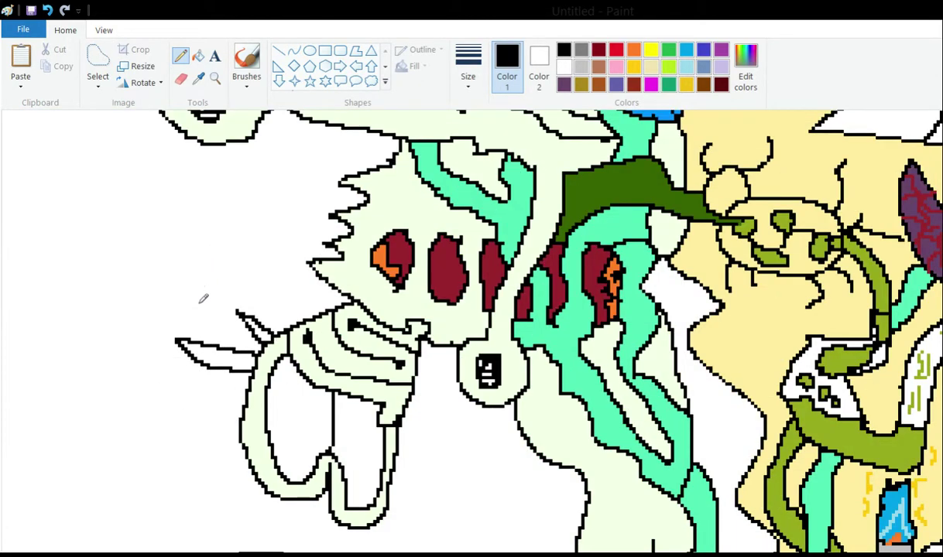
mouse_move(197, 295)
left_mouse_down()
mouse_move(124, 317)
mouse_move(167, 330)
mouse_move(192, 327)
mouse_move(136, 305)
mouse_move(184, 311)
mouse_move(193, 341)
mouse_move(143, 359)
mouse_move(193, 353)
left_mouse_up()
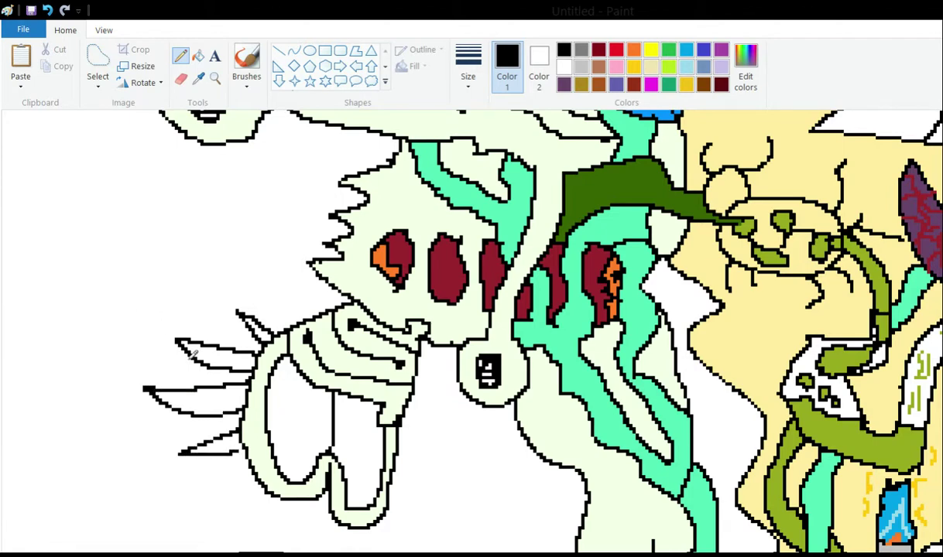
mouse_move(235, 452)
left_mouse_down()
mouse_move(198, 499)
mouse_move(246, 471)
mouse_move(215, 524)
mouse_move(249, 476)
left_mouse_up()
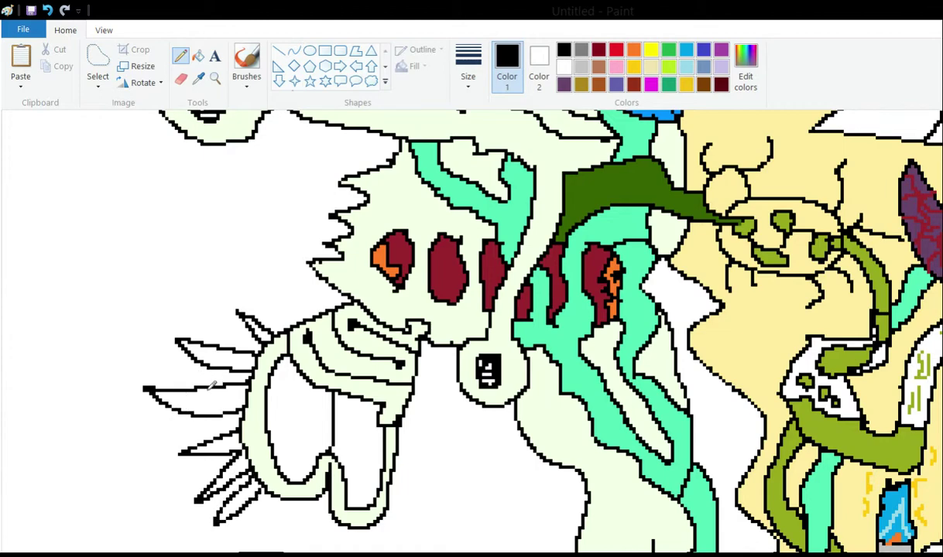
key("ctrl+z")
key("ctrl+z")
key("ctrl+z")
key("ctrl+z")
key("ctrl+z")
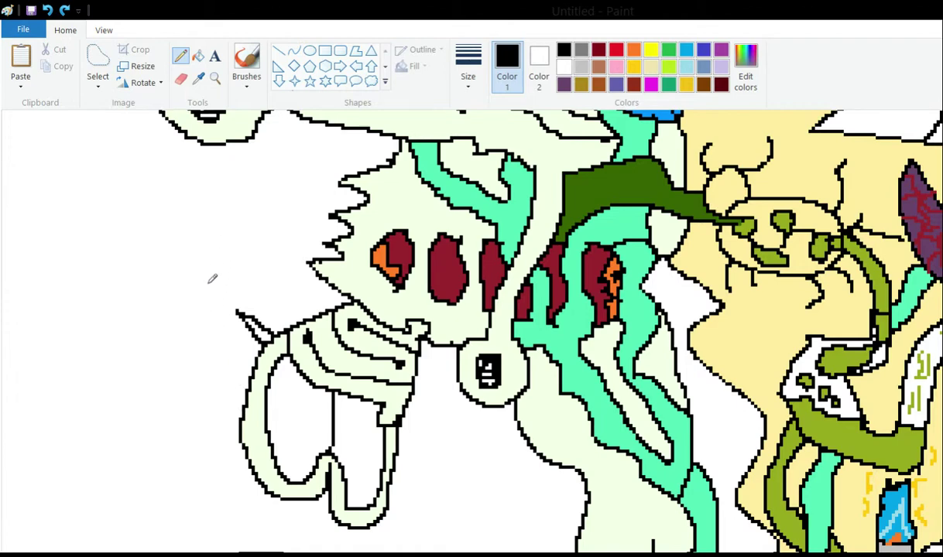
- Pencil wavy, curled black spikes all around the drooping lobe, including the side facing the lower eye
mouse_move(209, 282)
left_mouse_down()
mouse_move(176, 257)
mouse_move(124, 234)
mouse_move(169, 282)
mouse_move(199, 288)
mouse_move(179, 305)
mouse_move(126, 301)
mouse_move(145, 325)
mouse_move(194, 317)
mouse_move(169, 335)
mouse_move(152, 368)
mouse_move(187, 348)
mouse_move(196, 362)
mouse_move(170, 402)
mouse_move(210, 387)
mouse_move(225, 398)
mouse_move(208, 424)
mouse_move(220, 423)
mouse_move(239, 394)
mouse_move(257, 394)
mouse_move(245, 412)
mouse_move(264, 452)
left_mouse_up()
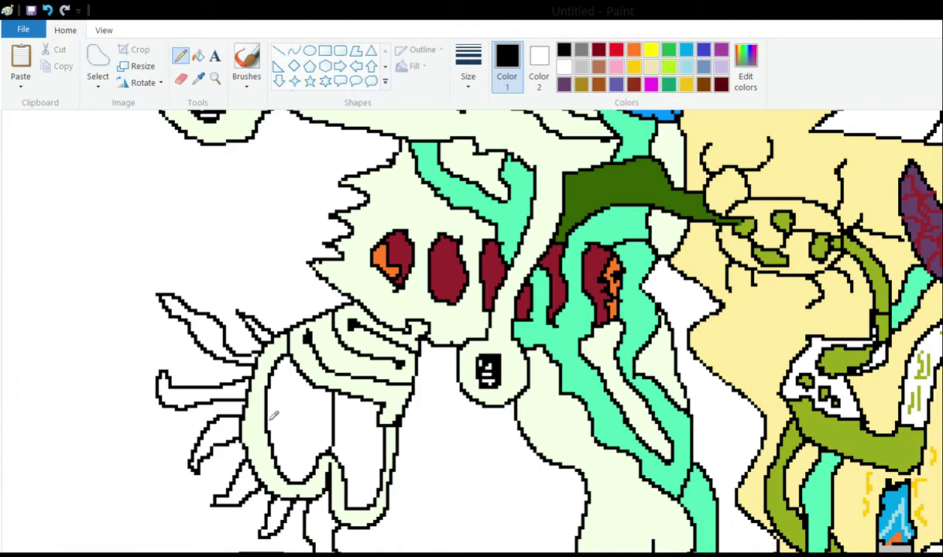
mouse_move(302, 412)
left_mouse_down()
mouse_move(295, 454)
mouse_move(318, 440)
mouse_move(318, 363)
mouse_move(313, 379)
mouse_move(349, 420)
mouse_move(362, 421)
mouse_move(320, 354)
mouse_move(329, 317)
mouse_move(373, 347)
mouse_move(409, 344)
mouse_move(408, 354)
mouse_move(374, 370)
mouse_move(322, 346)
left_mouse_up()
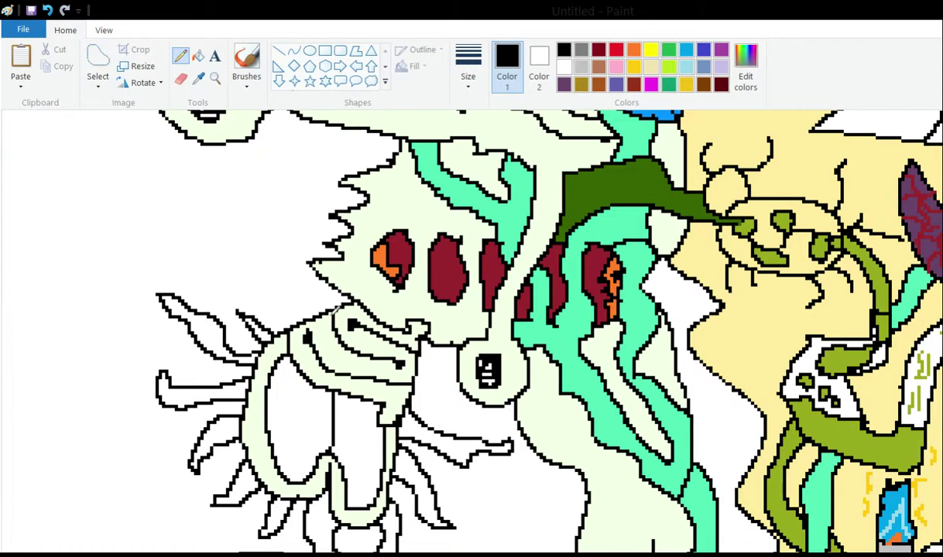
mouse_move(321, 297)
left_mouse_down()
mouse_move(334, 265)
mouse_move(342, 275)
mouse_move(329, 323)
left_mouse_up()
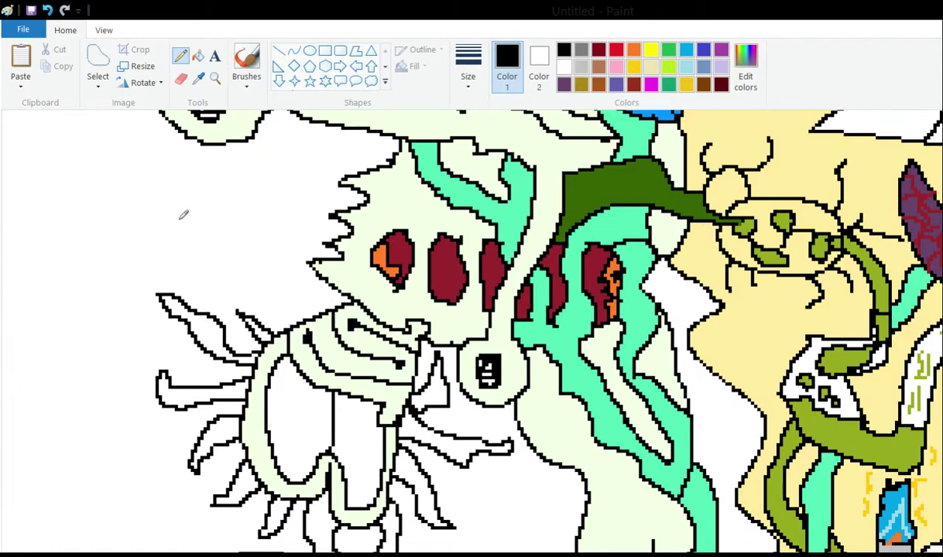
- Sample the headband's blue and fill the spikes along the lobe's outer side with it
scroll(255, 280, "up", 3)
left_click(198, 78)
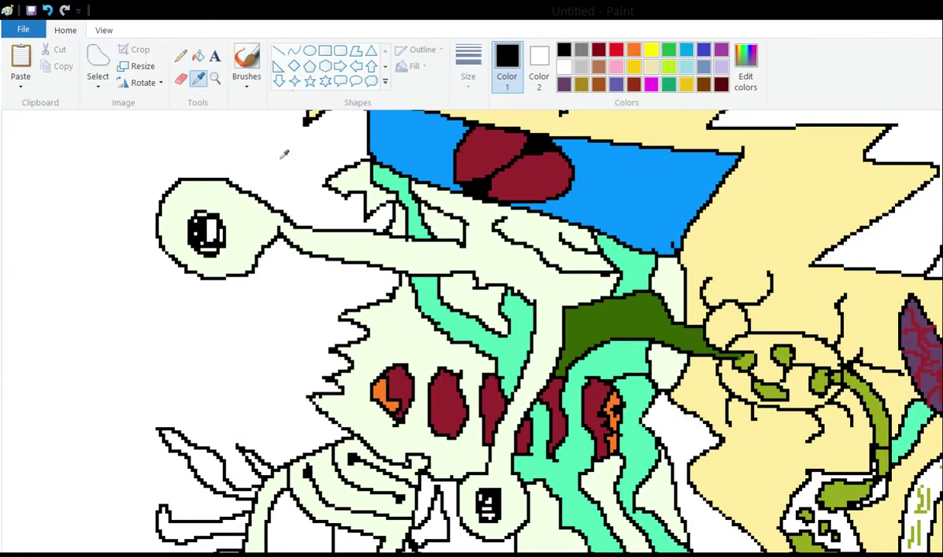
scroll(478, 236, "up", 3)
left_click(476, 254)
left_click(198, 56)
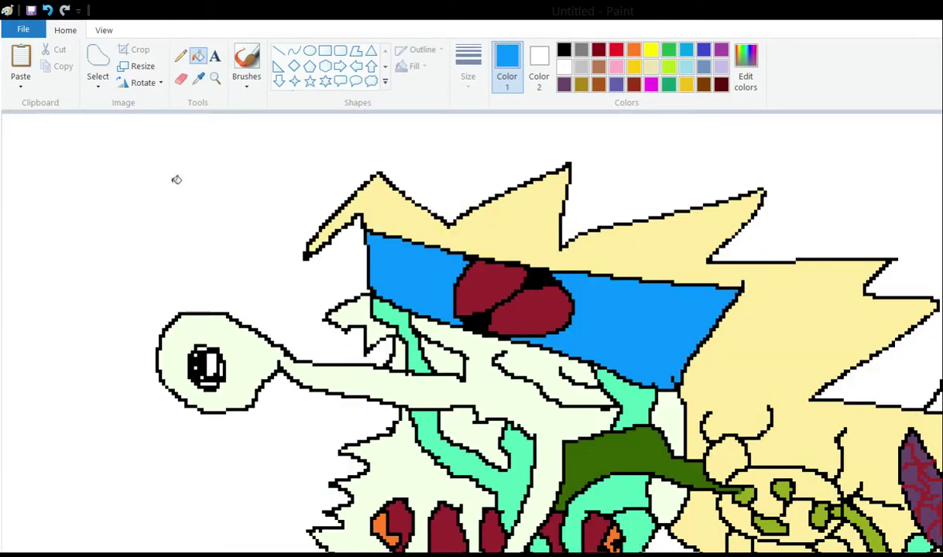
scroll(202, 209, "down", 5)
left_click(246, 194)
left_click(190, 189)
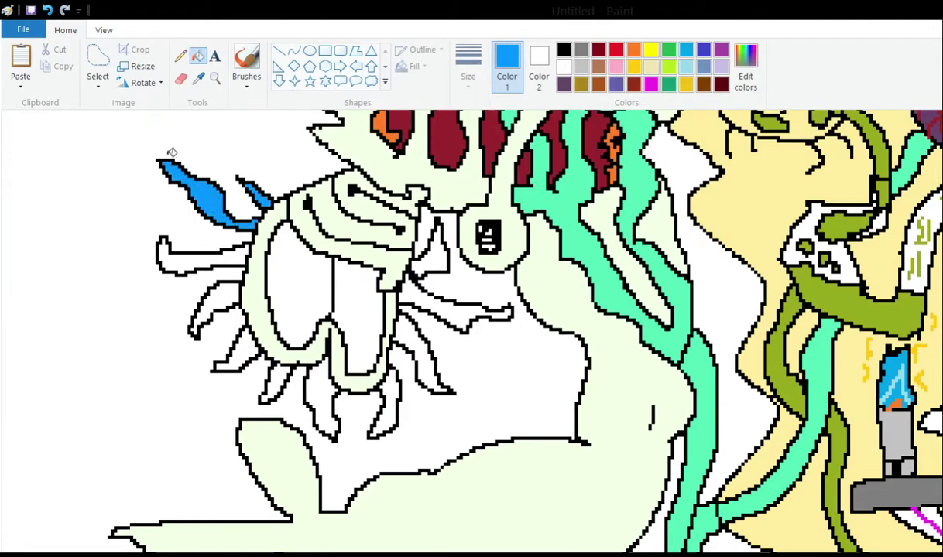
left_click(170, 251)
left_click(217, 302)
left_click(241, 344)
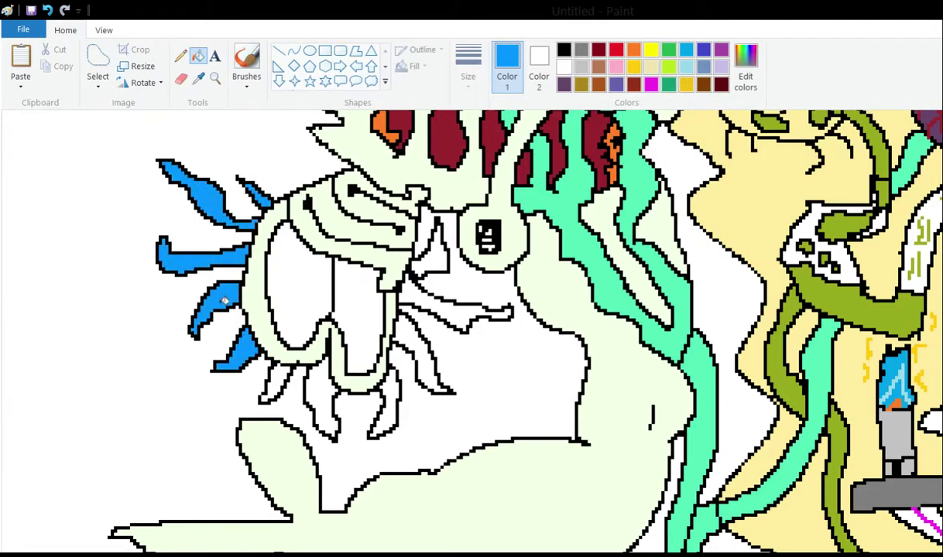
- Fill the remaining spikes beneath the lobe and on its body-facing side with the same blue
left_click(273, 379)
left_click(317, 390)
left_click(383, 394)
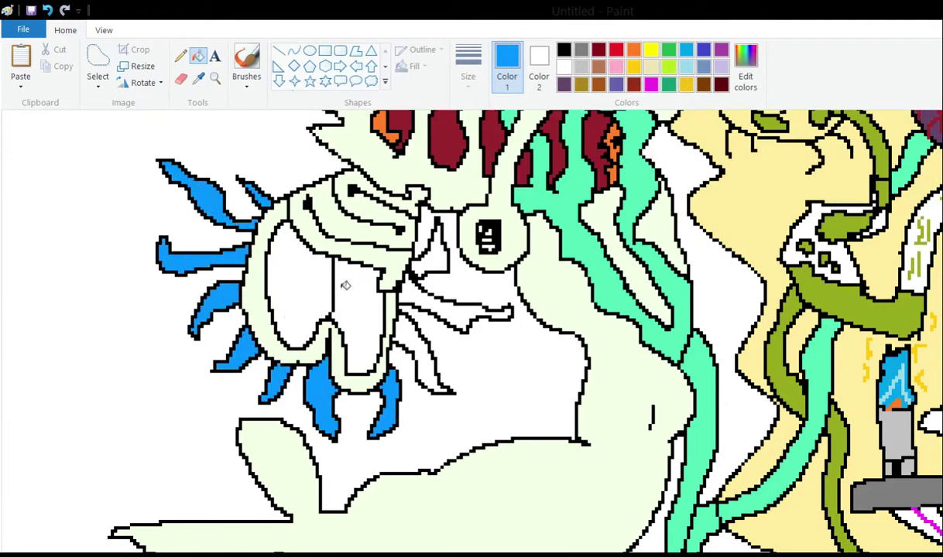
left_click(418, 348)
left_click(449, 306)
left_click(429, 247)
- Compare the blue-spiked lobe with the head and headband above it
scroll(351, 200, "up", 5)
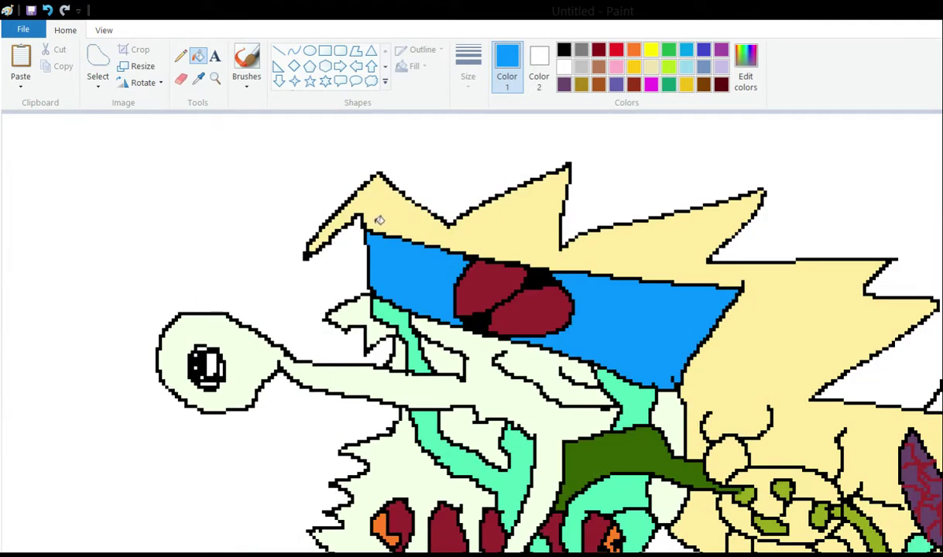
scroll(363, 205, "down", 5)
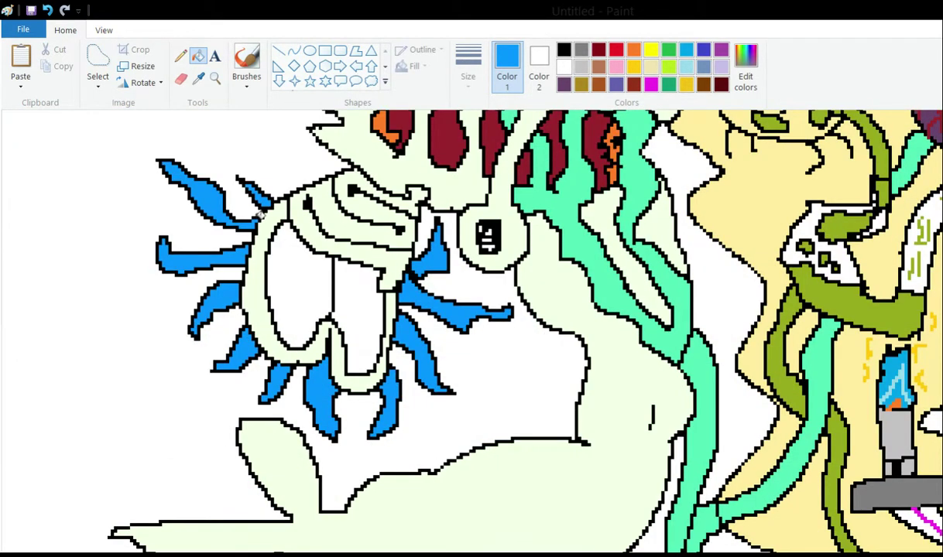
scroll(294, 263, "up", 4)
scroll(307, 271, "down", 2)
scroll(305, 268, "down", 2)
scroll(302, 259, "up", 5)
scroll(301, 258, "down", 3)
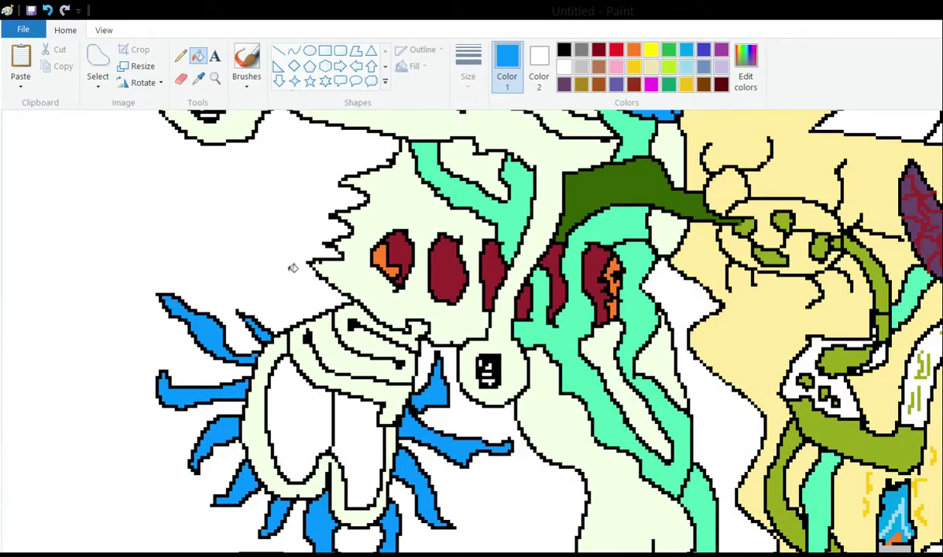
scroll(279, 255, "down", 2)
scroll(229, 204, "up", 2)
scroll(167, 265, "down", 3)
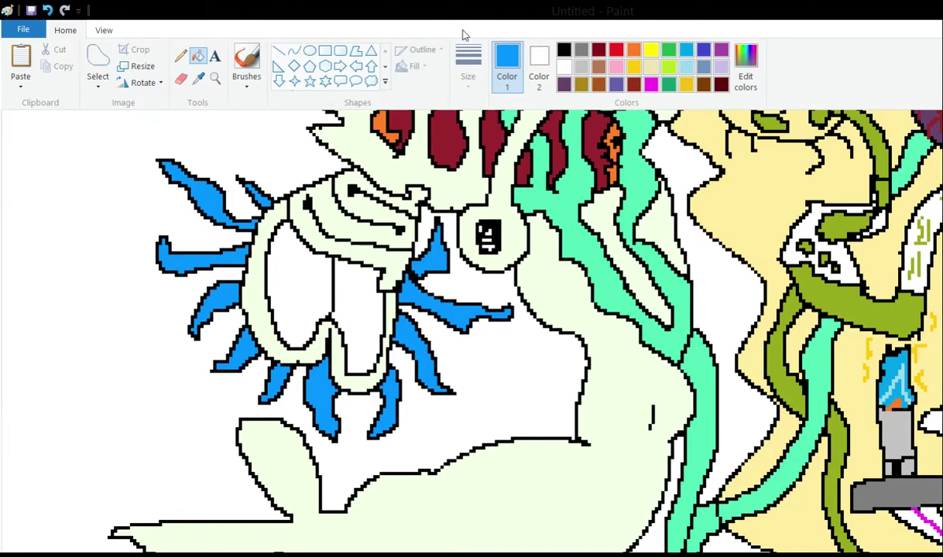
- Set up a black pencil and examine the creature from its hair and headband down to the roots below the hand
left_click(580, 50)
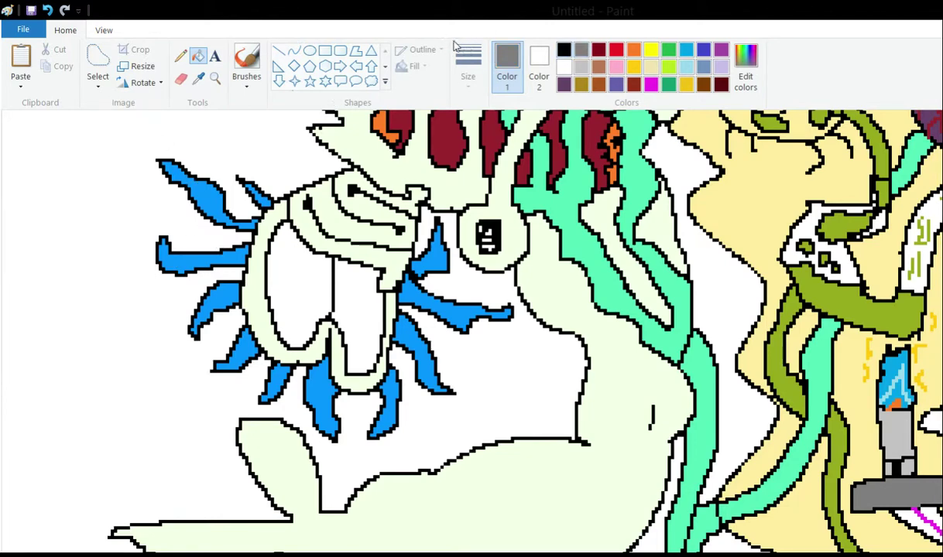
left_click(563, 49)
left_click(181, 55)
scroll(242, 190, "up", 5)
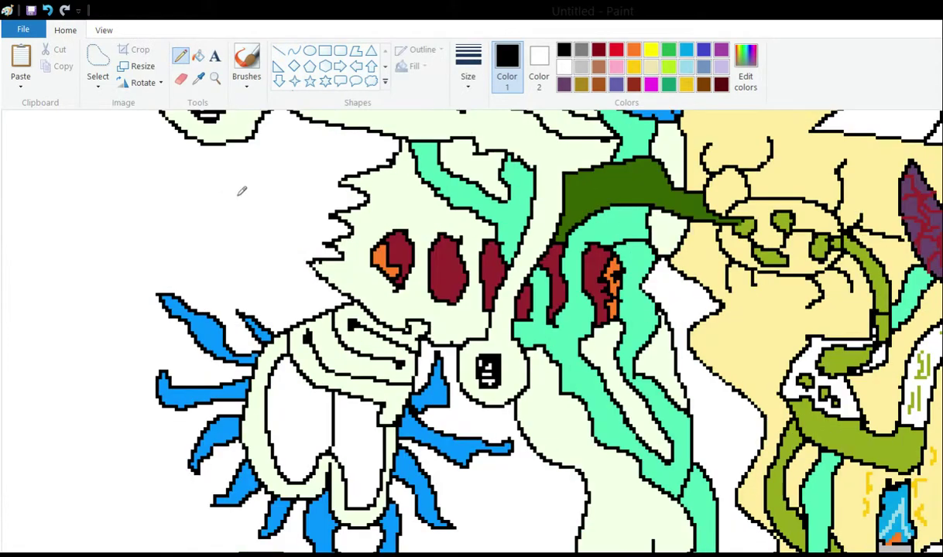
scroll(271, 209, "down", 8)
scroll(297, 225, "up", 3)
scroll(296, 224, "up", 3)
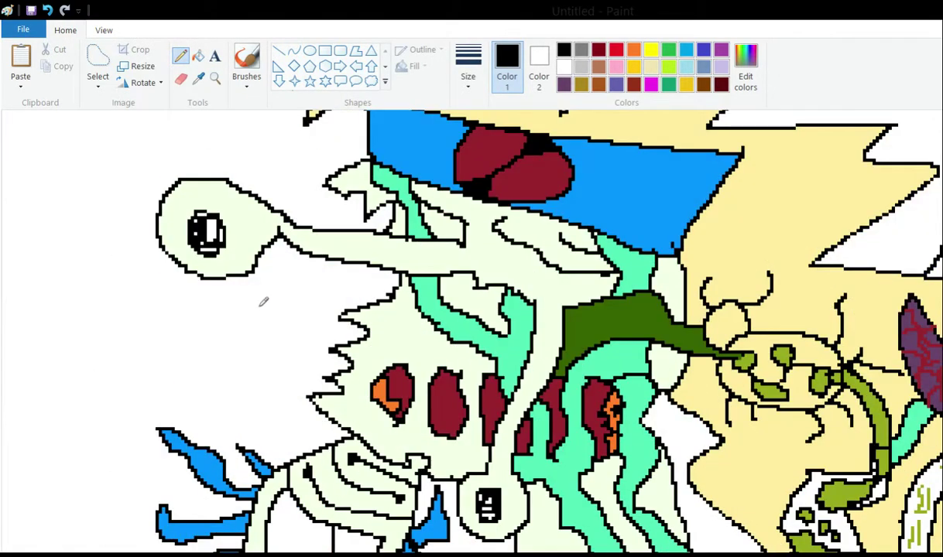
scroll(275, 293, "down", 4)
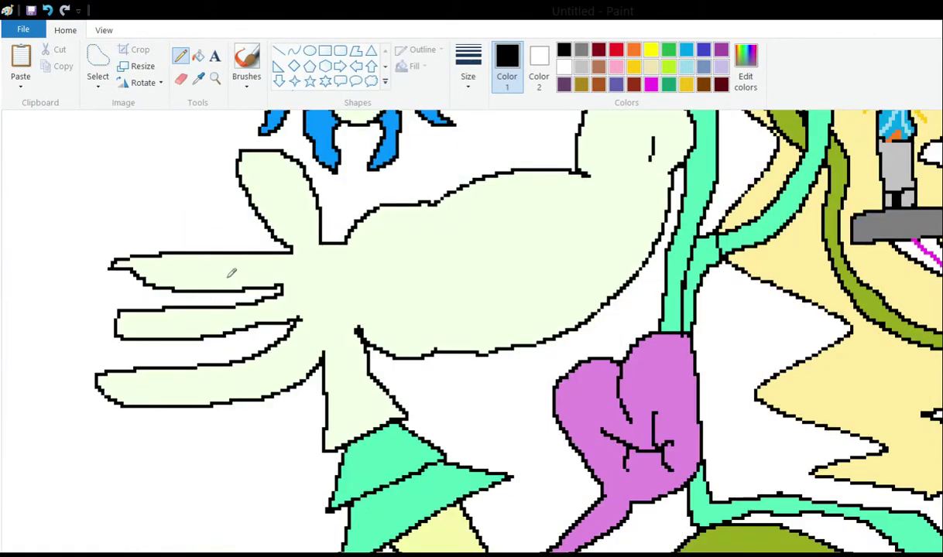
scroll(226, 265, "up", 10)
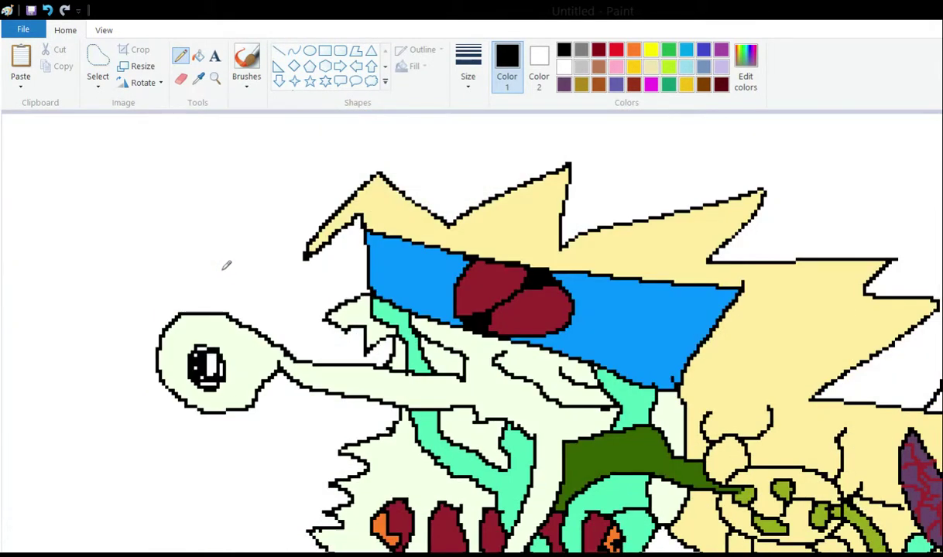
scroll(240, 282, "down", 2)
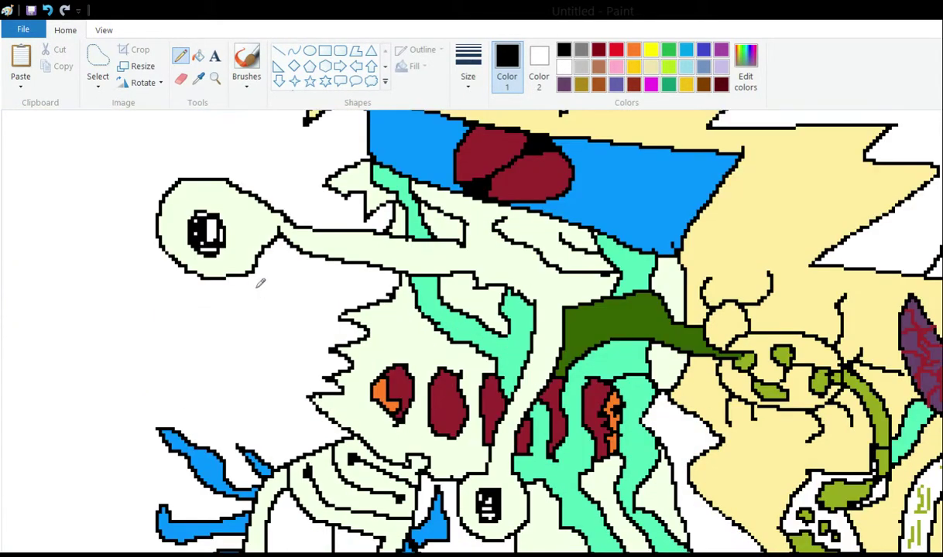
scroll(259, 221, "up", 2)
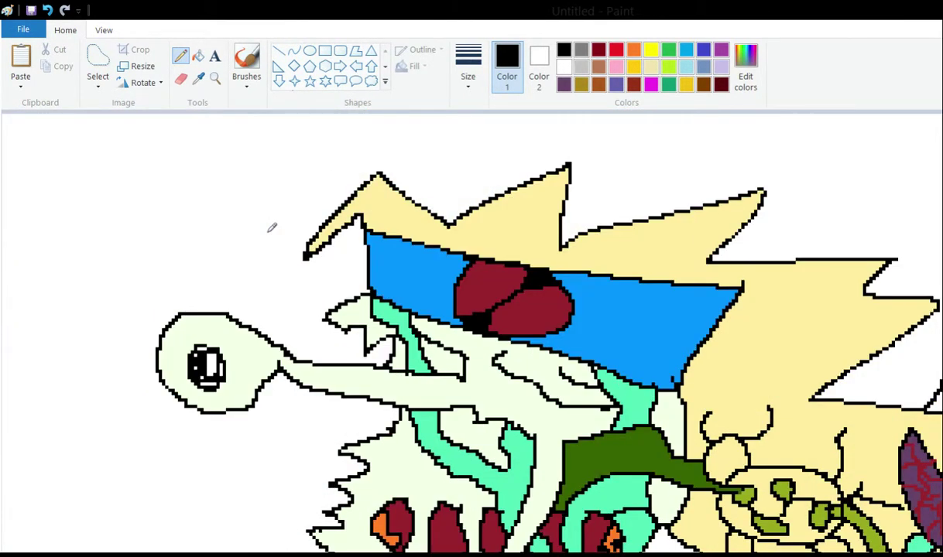
scroll(271, 227, "down", 8)
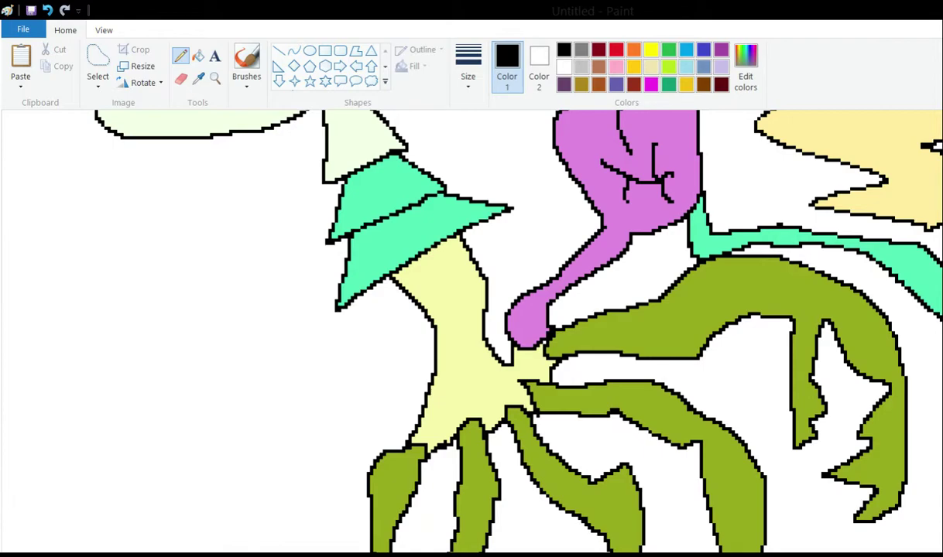
scroll(276, 242, "up", 10)
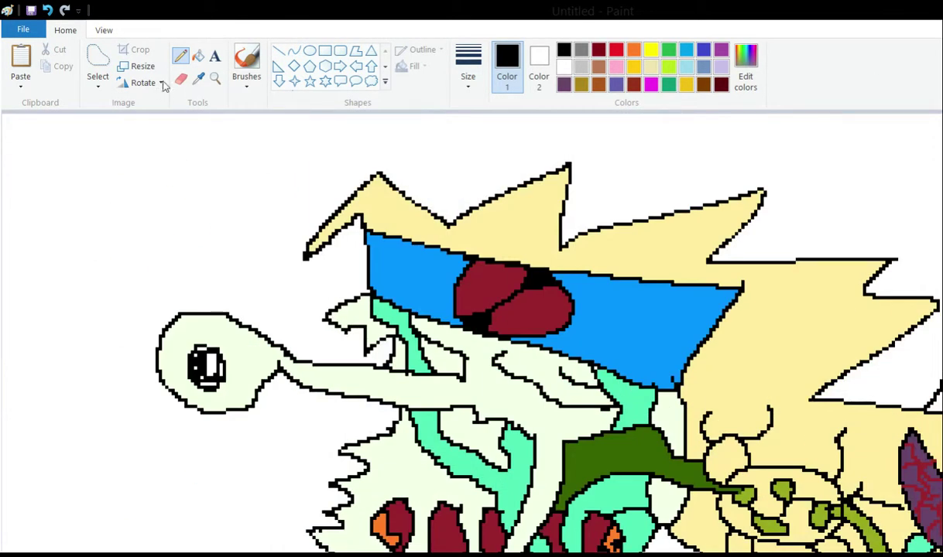
- Zoom out to the whole drawing and trim the blank canvas beyond the purple scales and below the roots
left_click(215, 77)
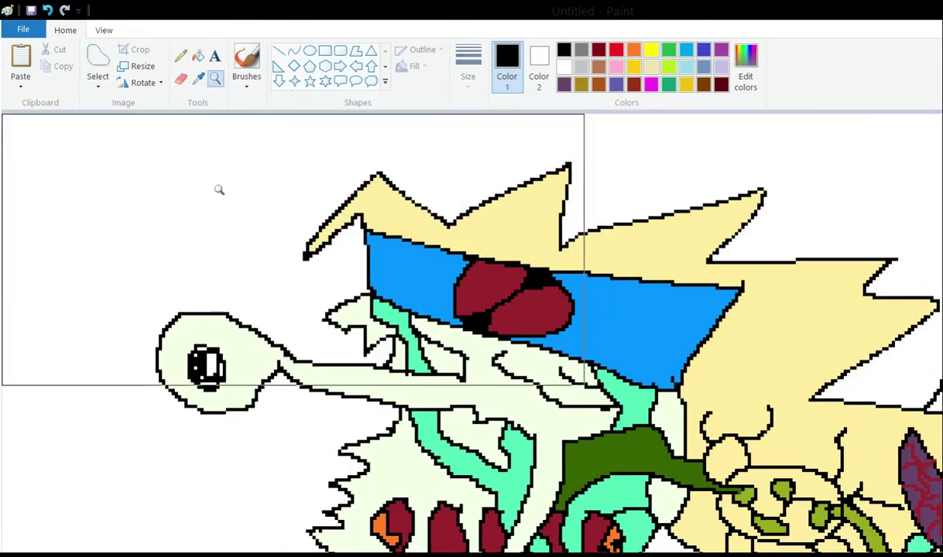
right_click(395, 359)
right_click(394, 360)
scroll(448, 340, "down", 3)
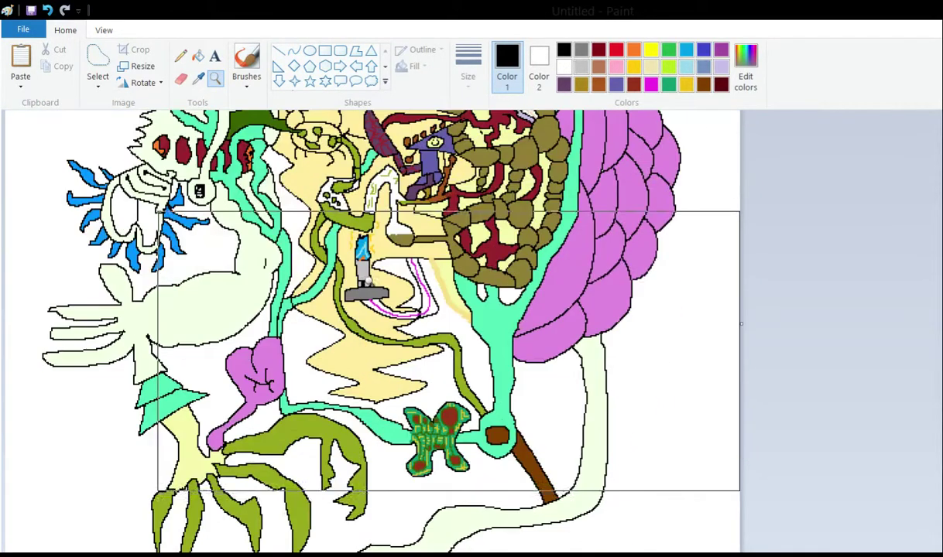
scroll(641, 280, "up", 3)
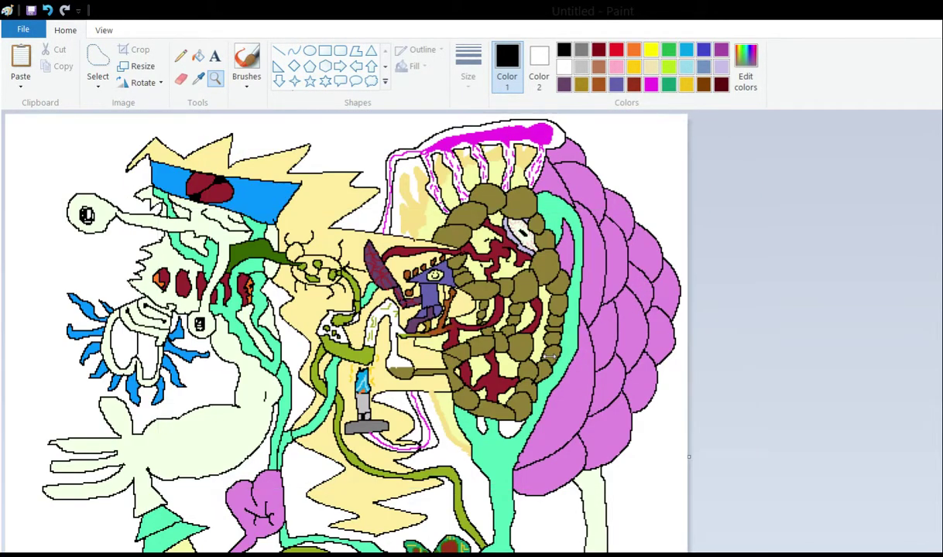
scroll(259, 532, "down", 3)
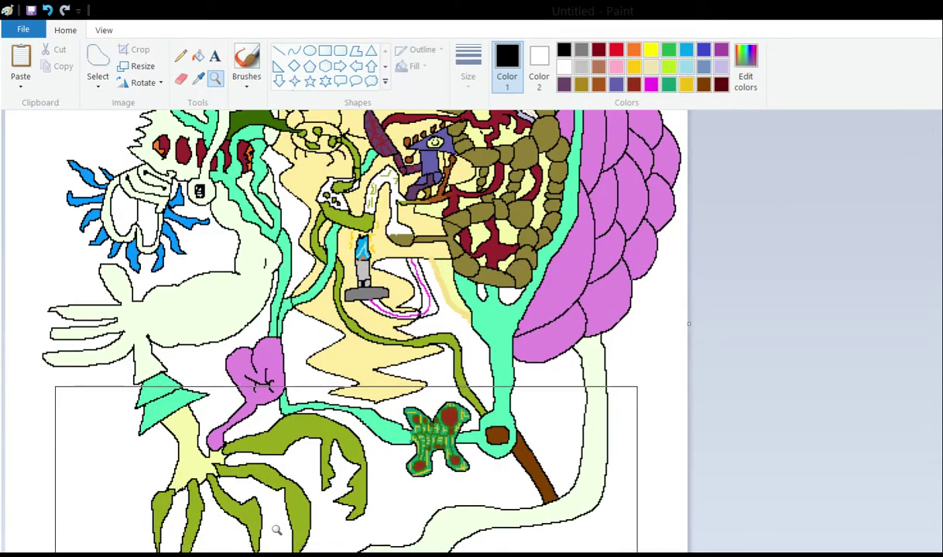
scroll(275, 503, "up", 1)
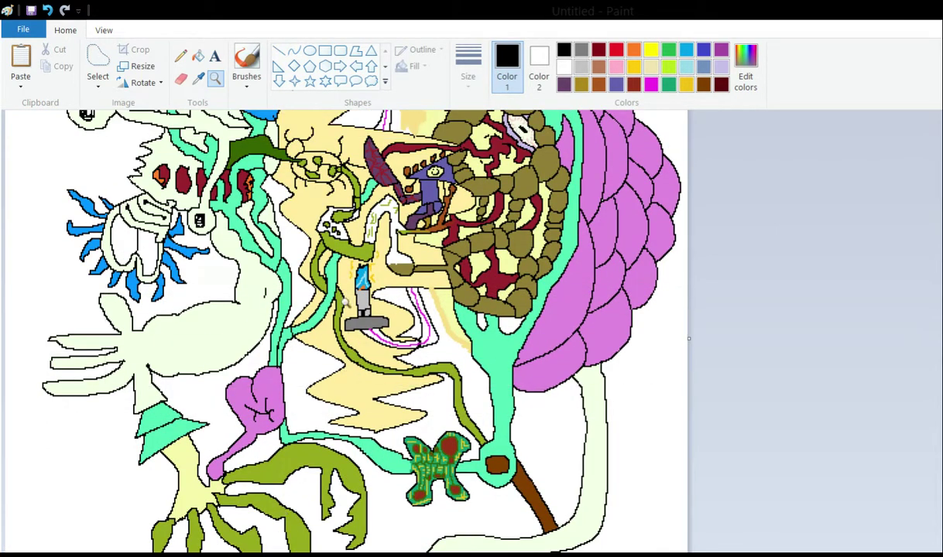
- Select the entire drawing, shift it towards the canvas's left edge, and deselect it
scroll(372, 340, "up", 3)
key("ctrl+a")
left_click_drag(301, 249, 282, 244)
key("Escape")
key("ctrl+a")
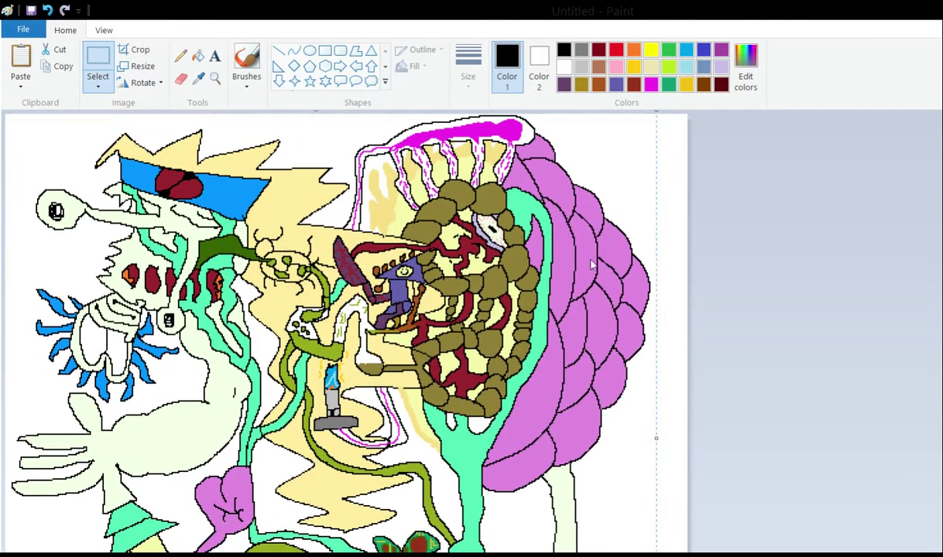
scroll(565, 300, "down", 3)
scroll(565, 301, "up", 3)
key("Escape")
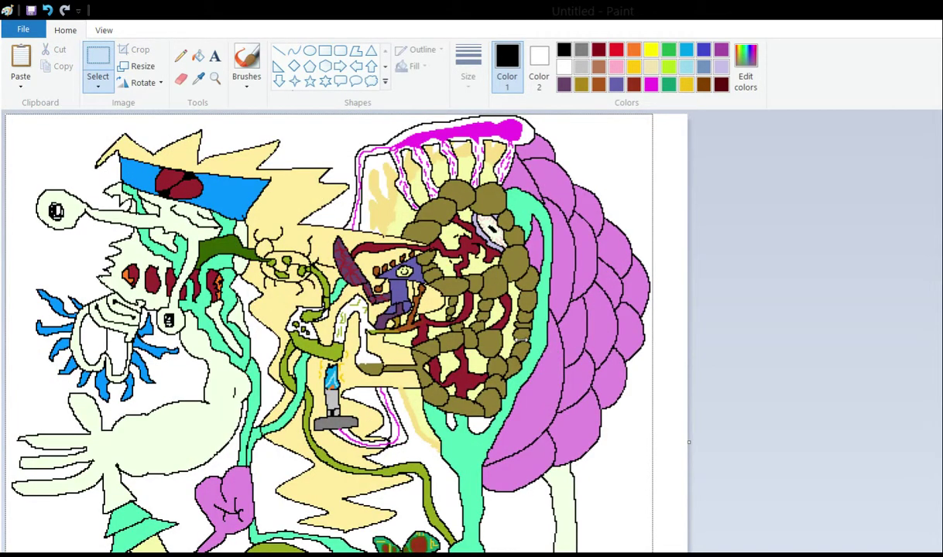
- Trim the leftover blank strip along the canvas's right edge and a thin strip along its bottom edge
scroll(317, 417, "down", 3)
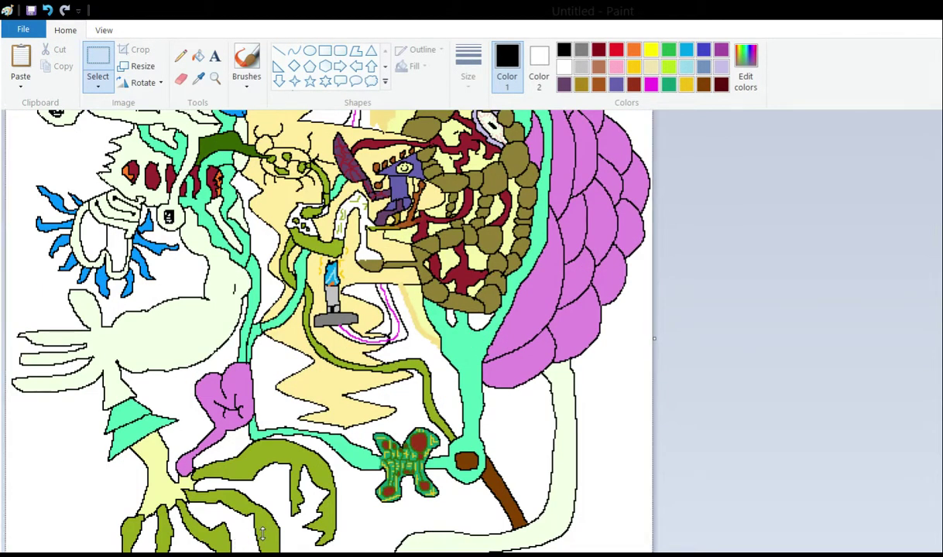
left_click_drag(263, 528, 263, 528)
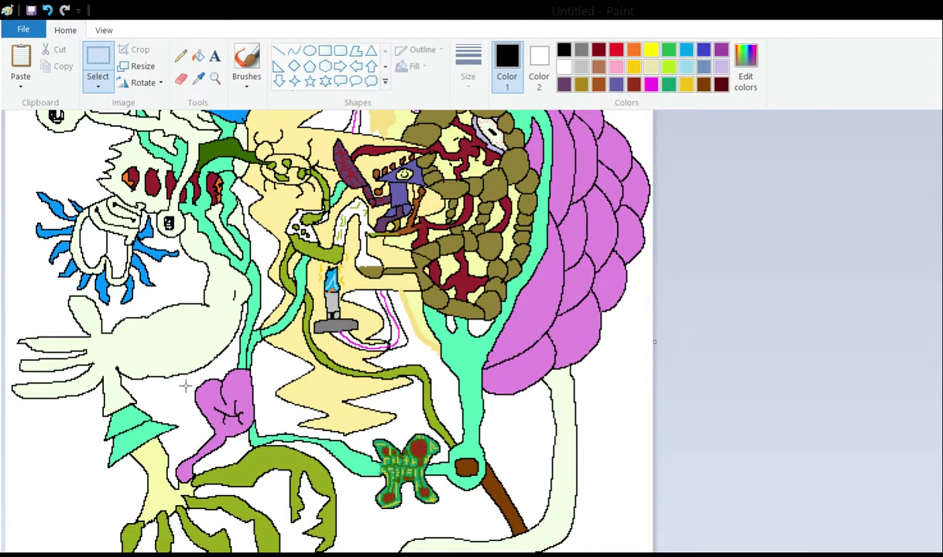
scroll(185, 371, "up", 2)
scroll(182, 364, "down", 2)
scroll(182, 382, "up", 3)
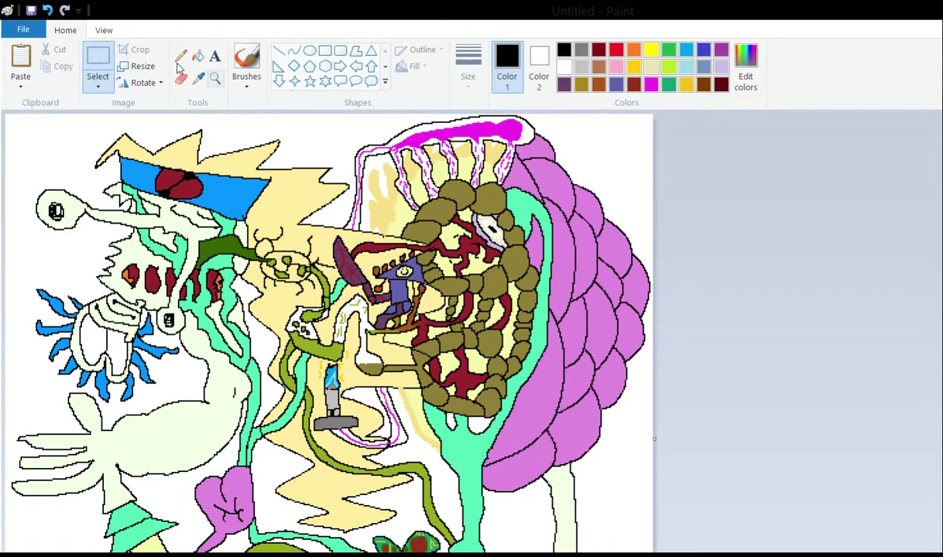
- Review the whole trimmed drawing from the hair and headband down to the roots at reduced zoom
scroll(70, 220, "down", 3)
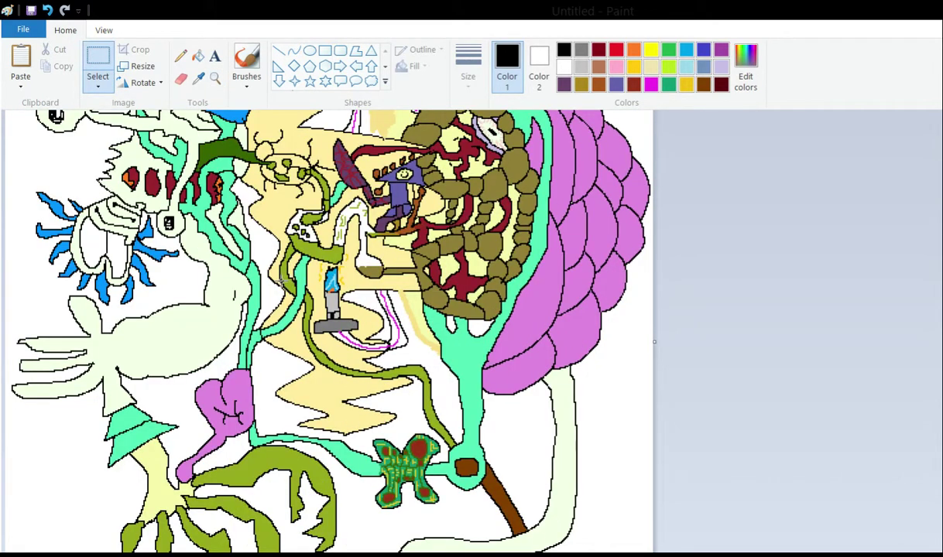
scroll(209, 372, "up", 3)
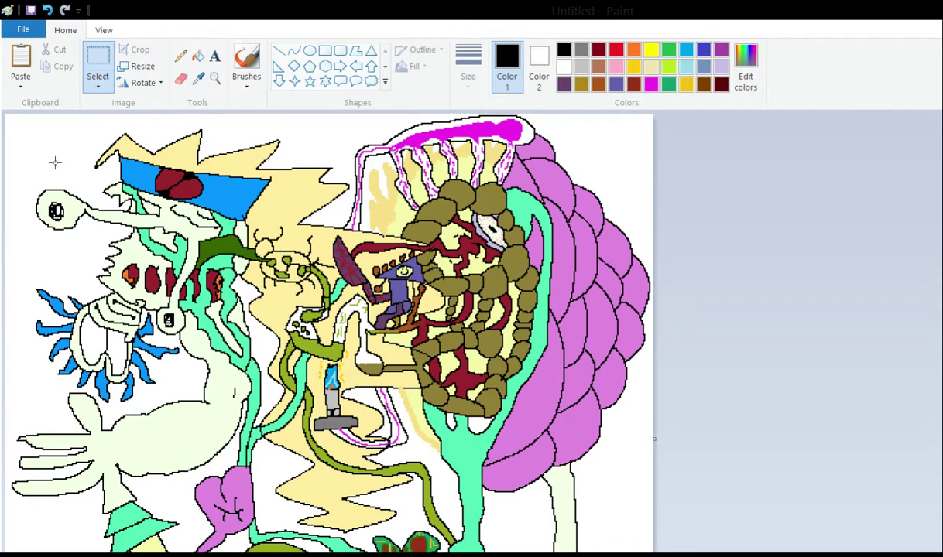
left_click(216, 78)
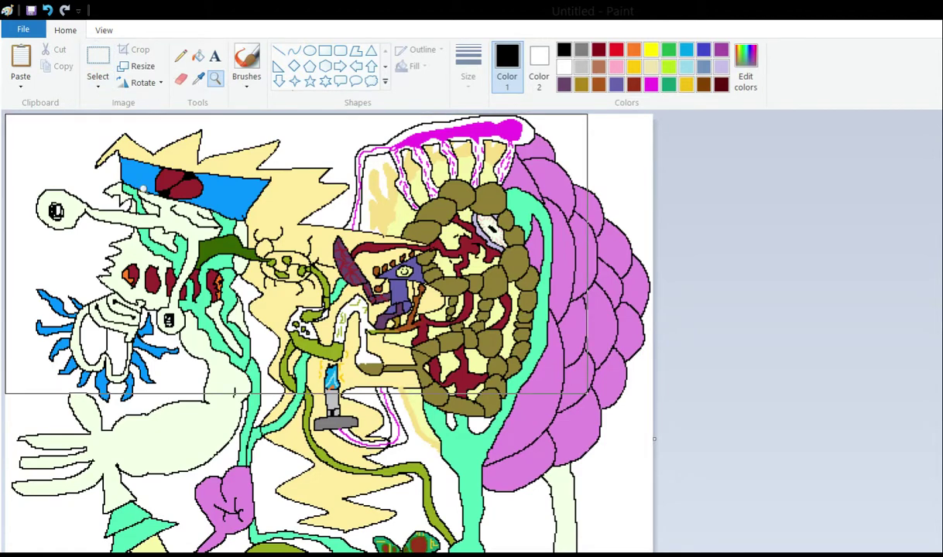
scroll(84, 297, "down", 3)
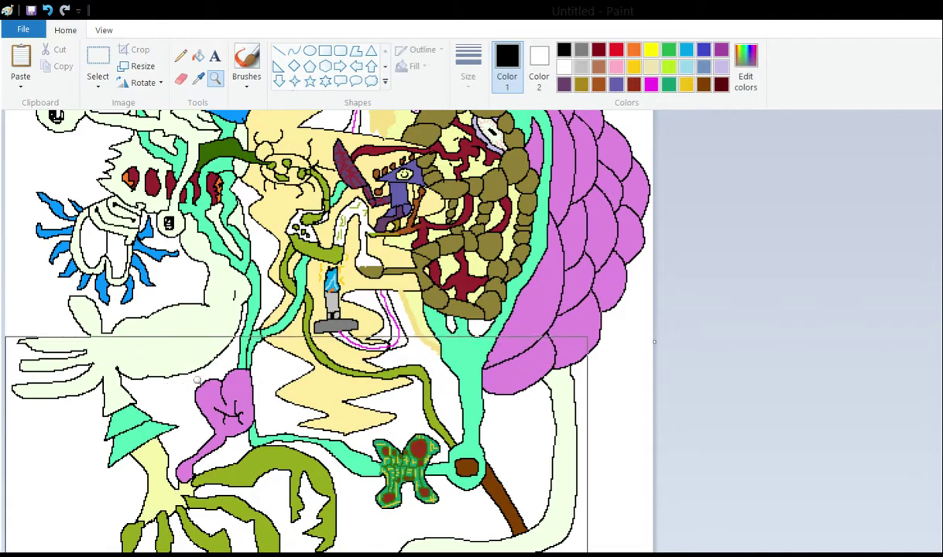
scroll(162, 398, "up", 3)
scroll(396, 450, "down", 3)
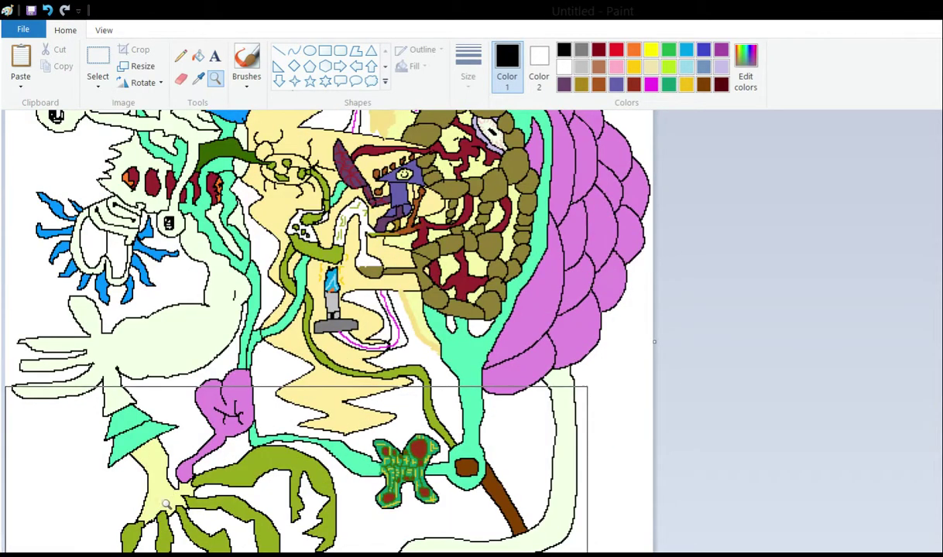
scroll(455, 333, "up", 3)
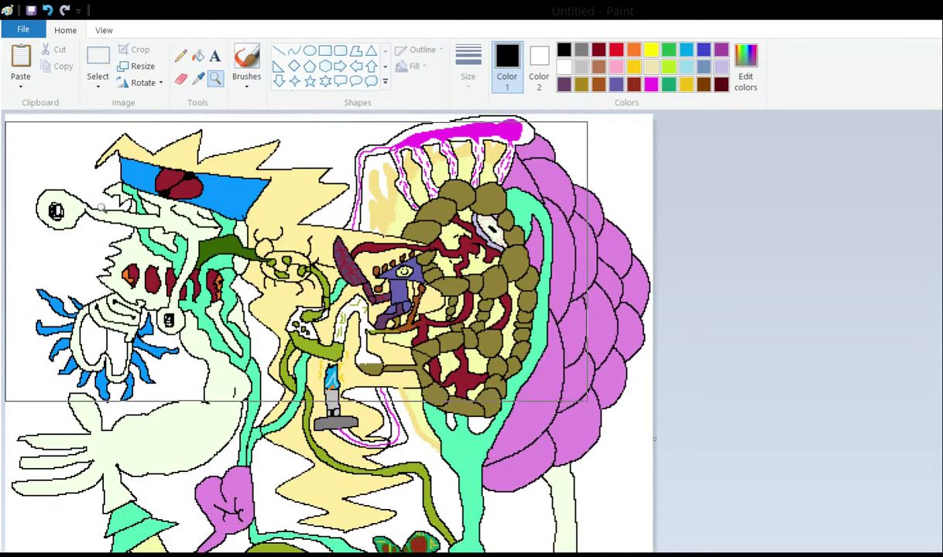
scroll(155, 267, "down", 3)
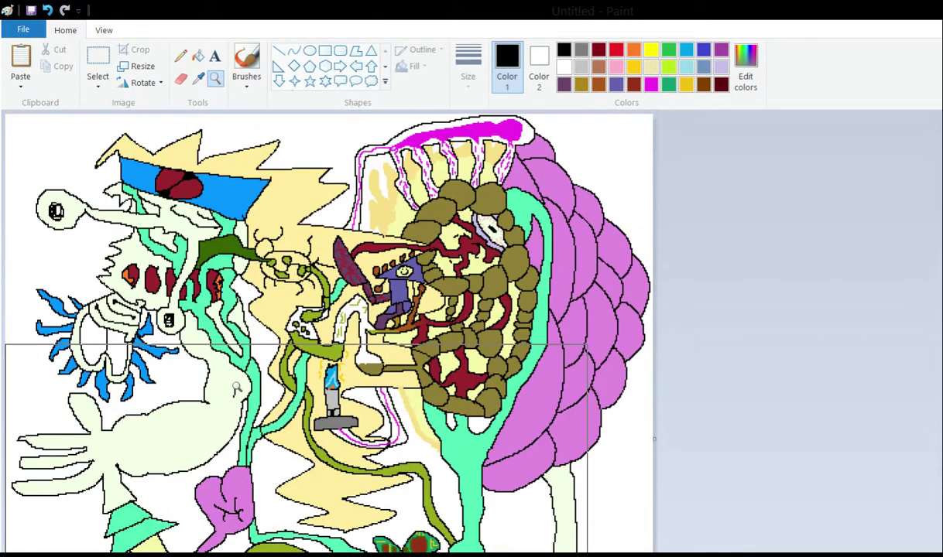
scroll(233, 348, "up", 3)
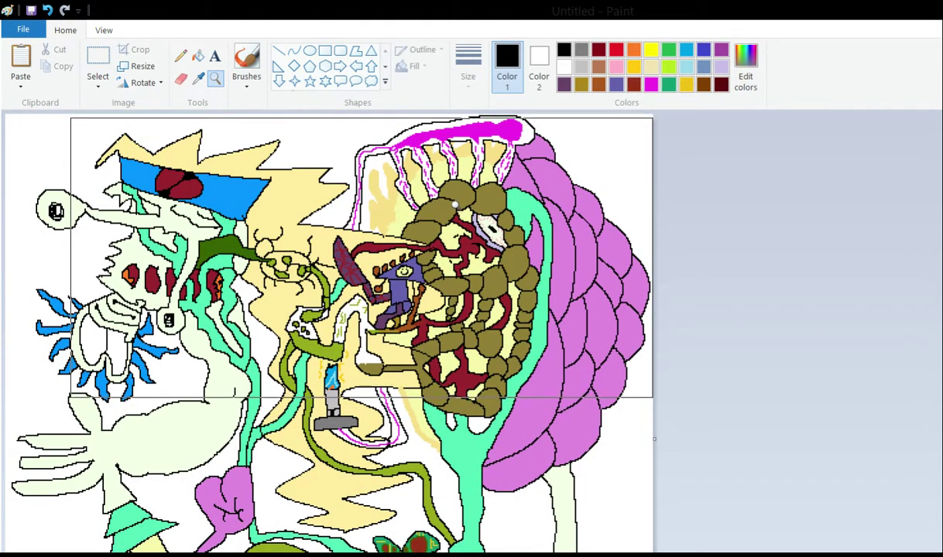
- Inspect the head, central organs and brown stones close up with the pencil ready, and zoom back out
left_click(455, 203)
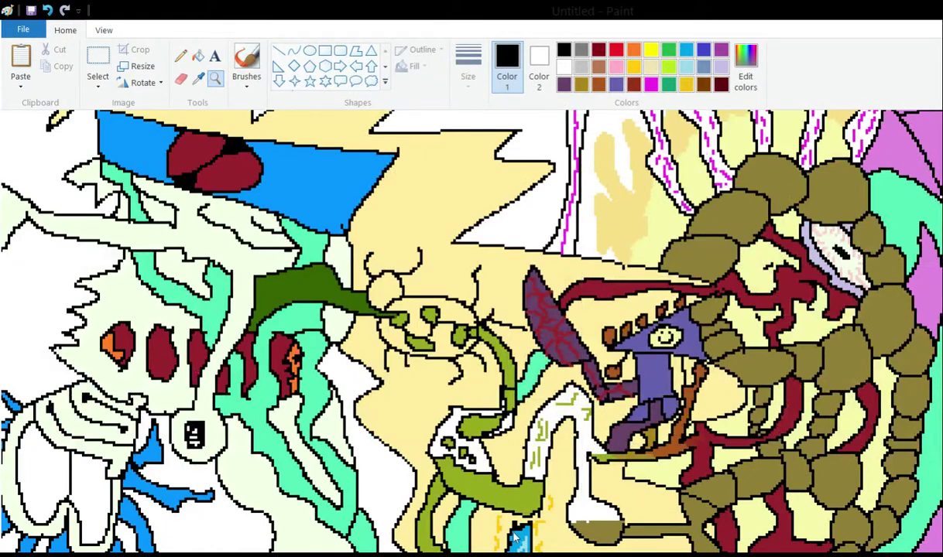
scroll(637, 528, "up", 3)
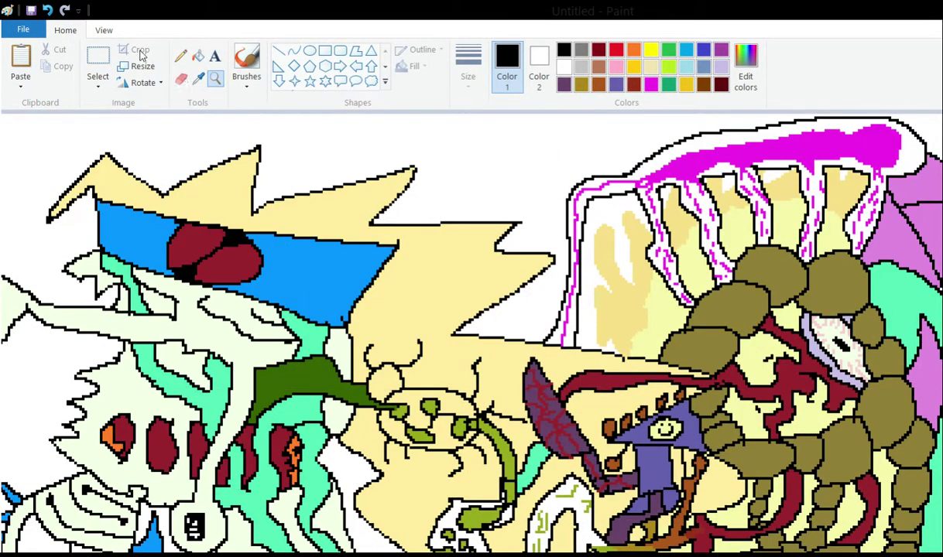
left_click(180, 56)
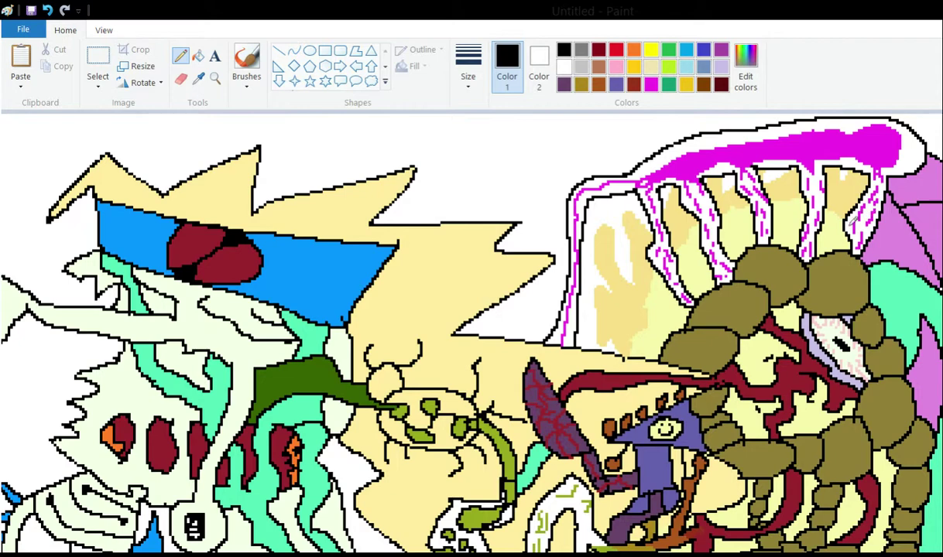
scroll(844, 196, "down", 3)
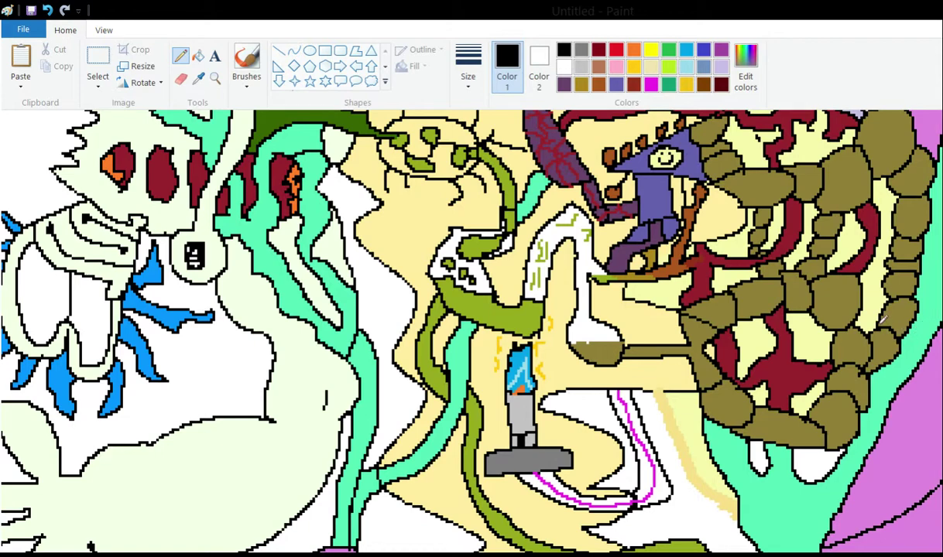
scroll(846, 418, "down", 2)
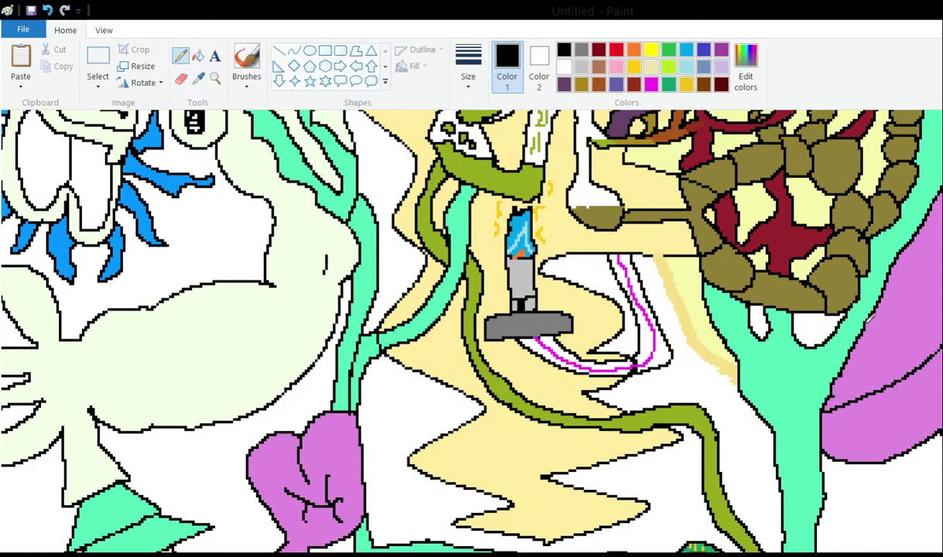
scroll(846, 285, "up", 4)
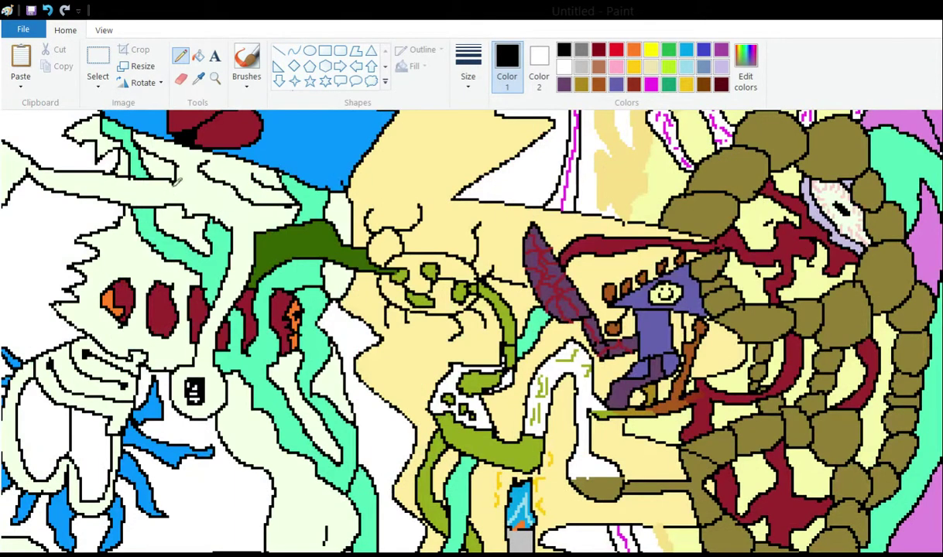
scroll(177, 184, "up", 2)
scroll(190, 196, "down", 2)
scroll(236, 232, "up", 2)
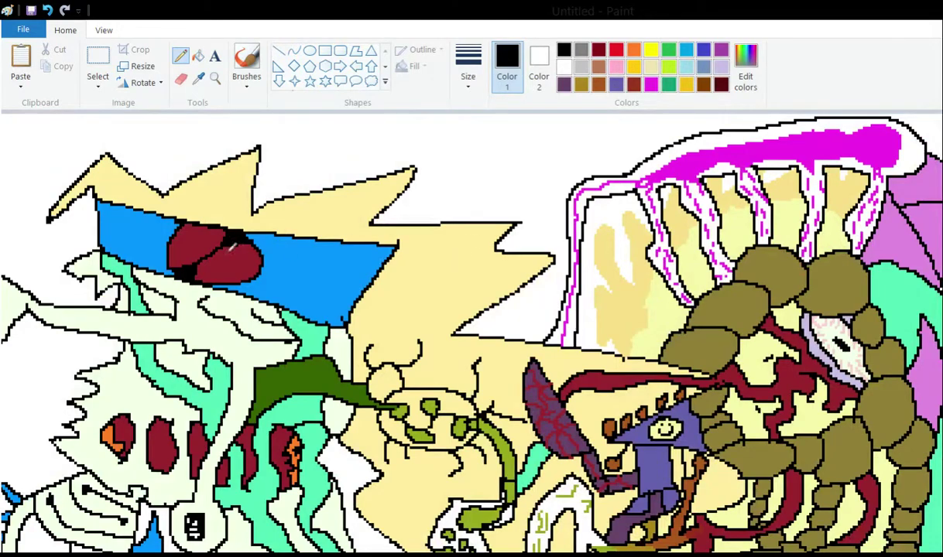
scroll(231, 248, "down", 2)
left_click(212, 78)
right_click(192, 188)
right_click(192, 188)
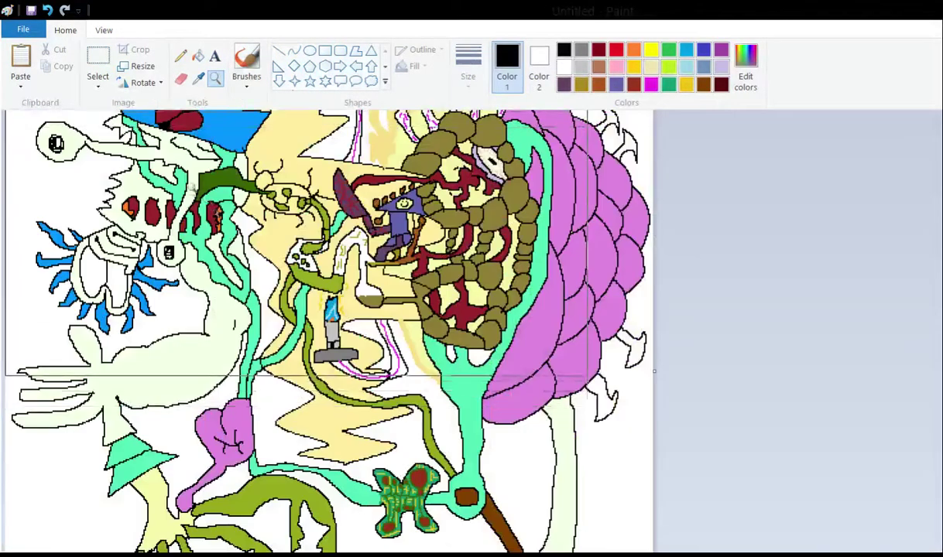
- Examine the drawing from the headband to the roots, then the purple scaled back and its claw spikes close up
scroll(191, 176, "up", 1)
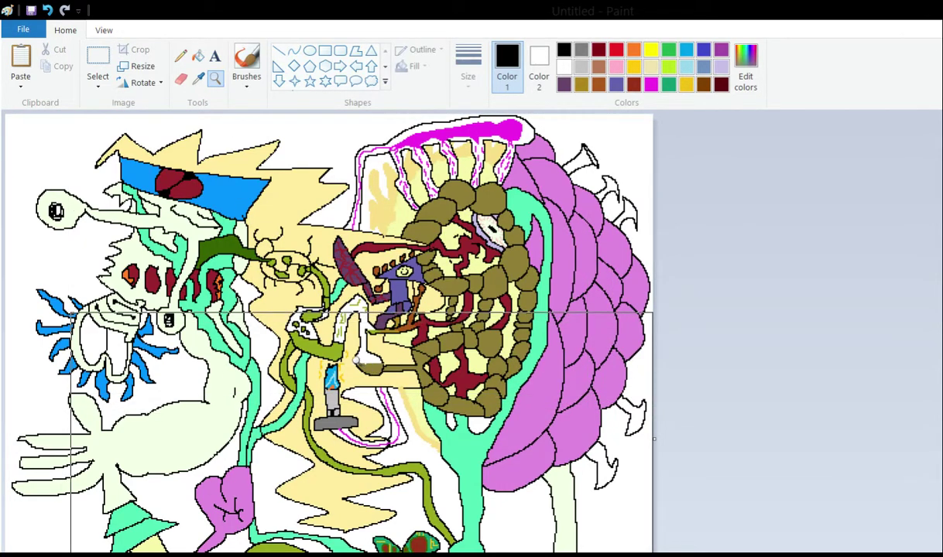
scroll(356, 360, "down", 3)
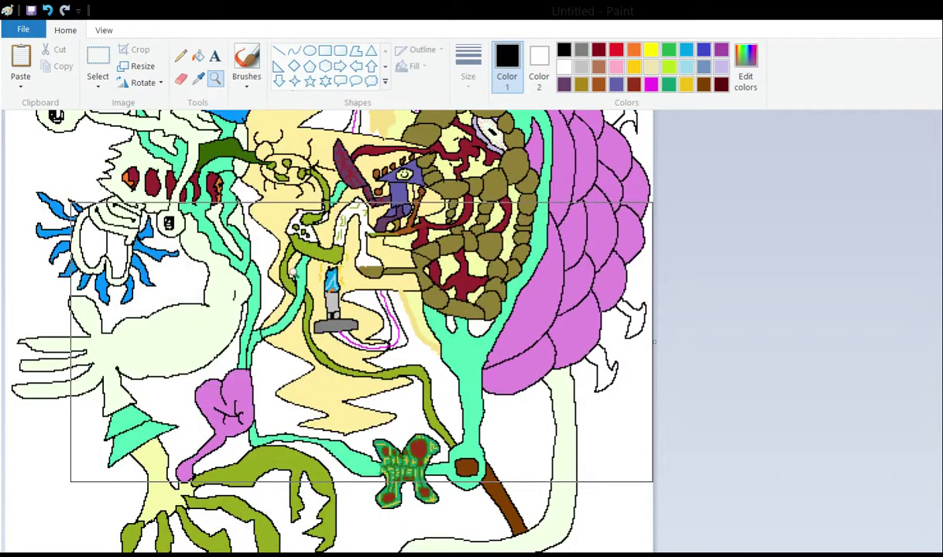
scroll(314, 196, "up", 3)
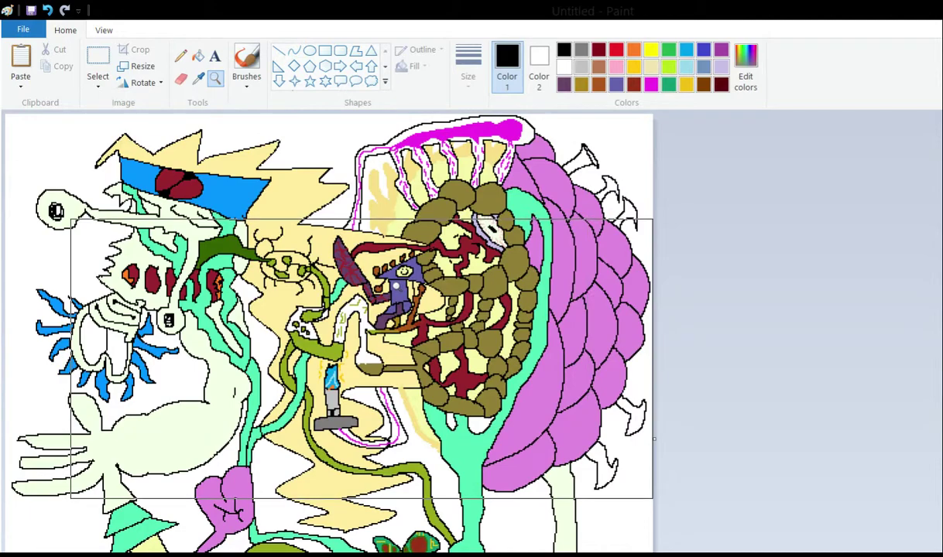
scroll(363, 361, "down", 3)
left_click(298, 331)
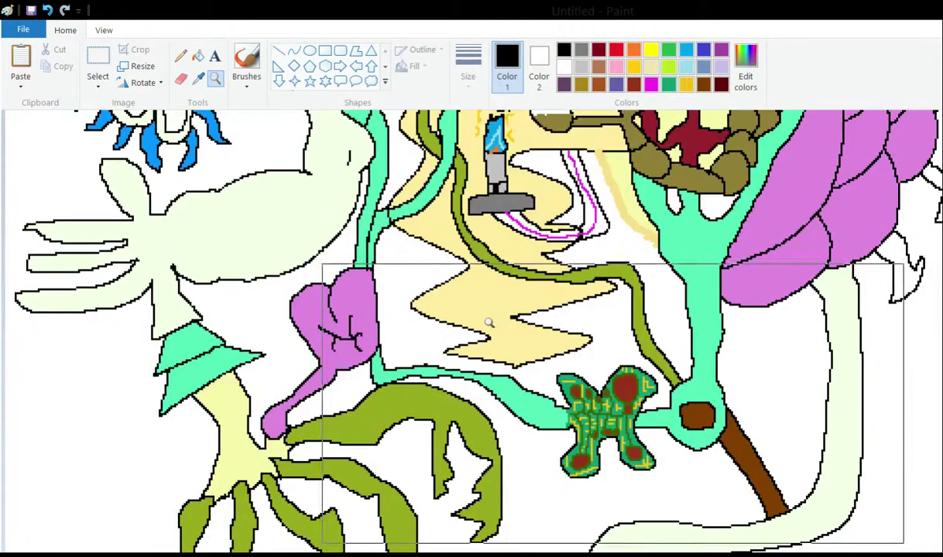
left_click(696, 228)
left_click(810, 217)
left_click(836, 206)
left_click(837, 205)
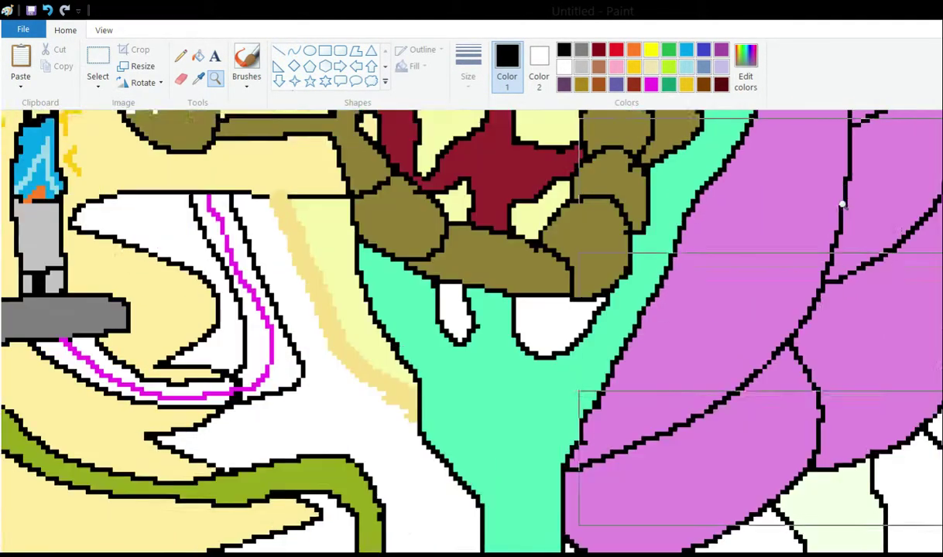
scroll(769, 243, "up", 10)
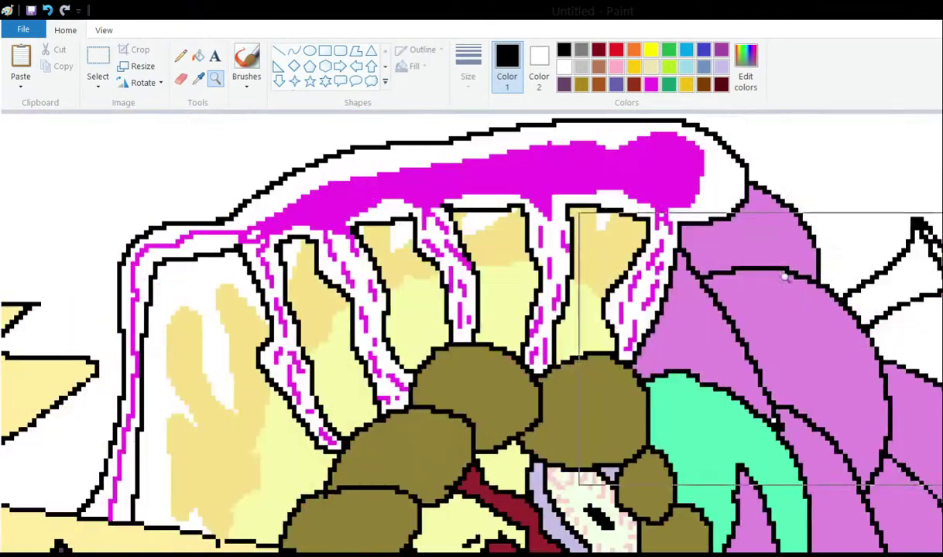
- Touch up the black outline with the pencil where the topmost claw spike meets the purple scales
left_click(180, 55)
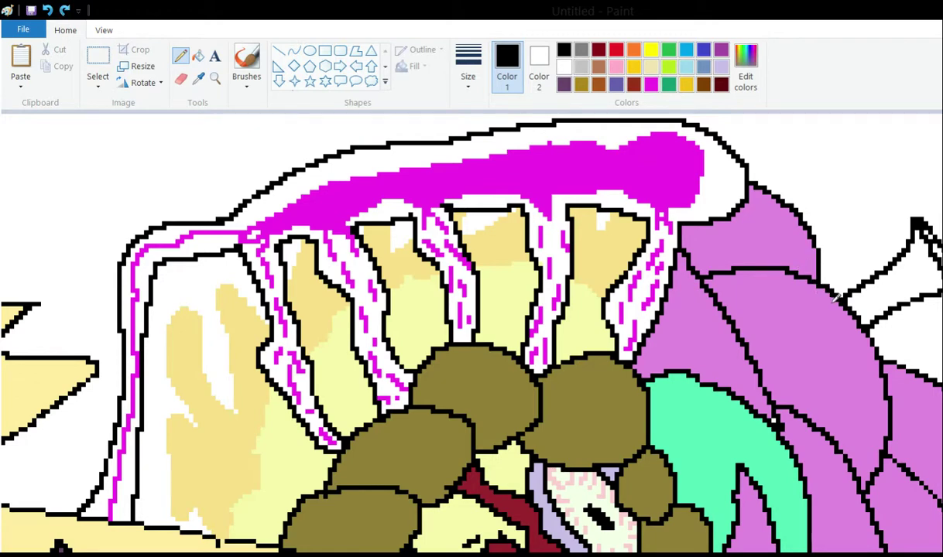
left_click(835, 301)
scroll(879, 380, "down", 10)
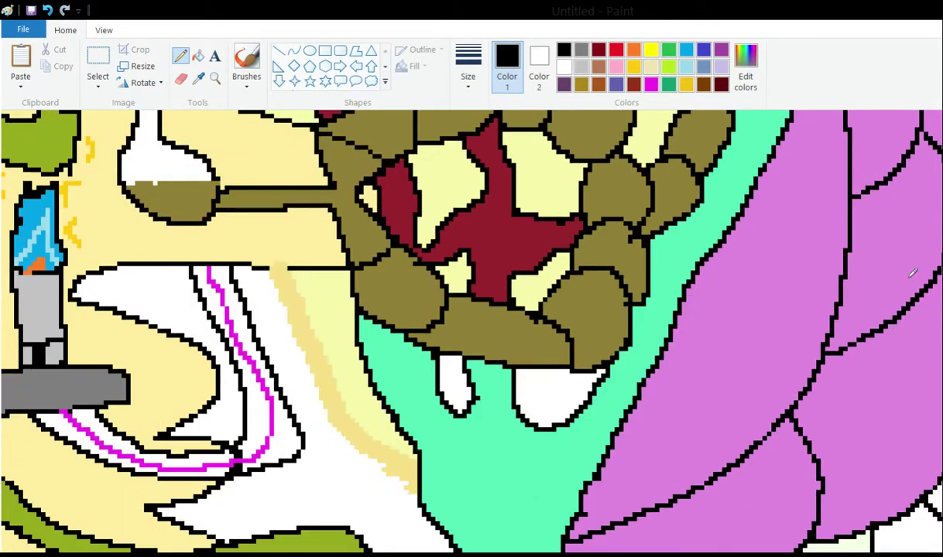
scroll(844, 346, "down", 3)
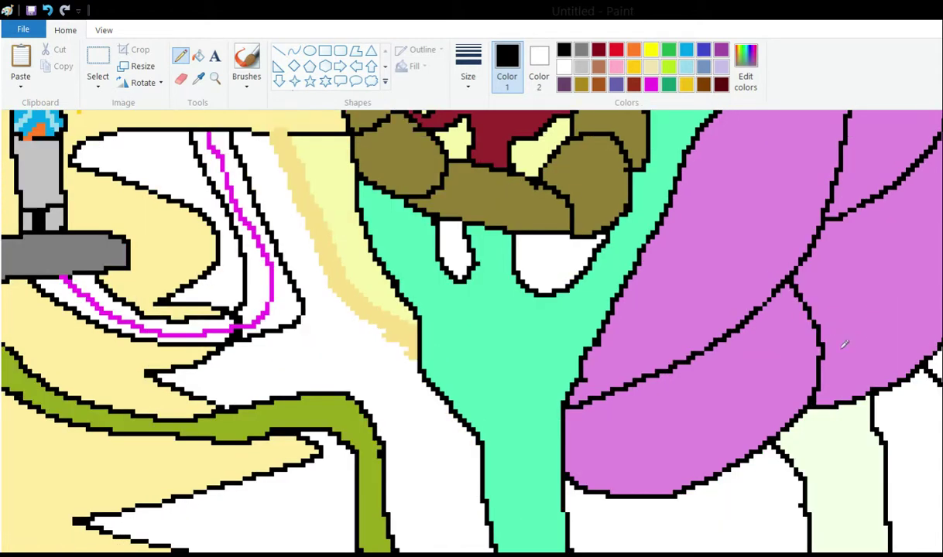
scroll(789, 284, "down", 6)
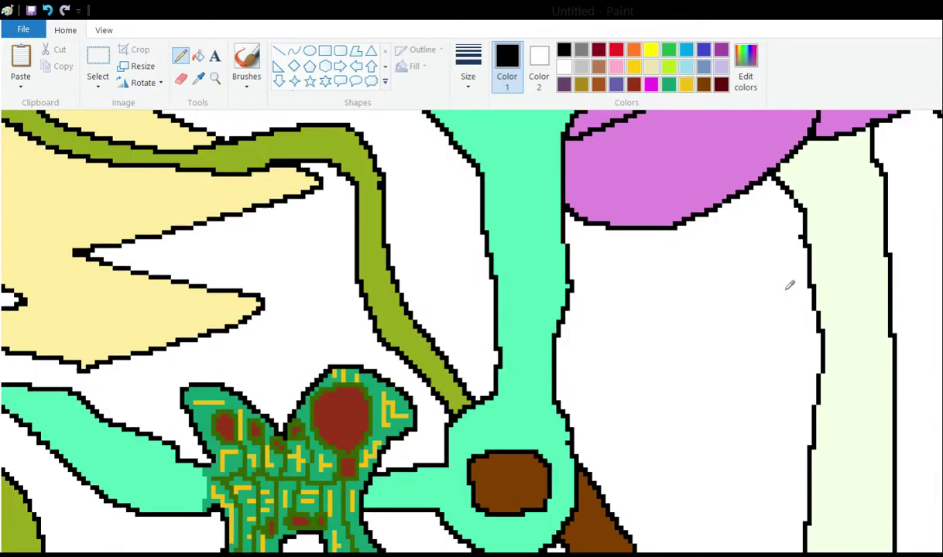
scroll(752, 293, "up", 6)
- Sample the pale green of the long tail and fill the white claw spikes around the purple scales with it
left_click(198, 78)
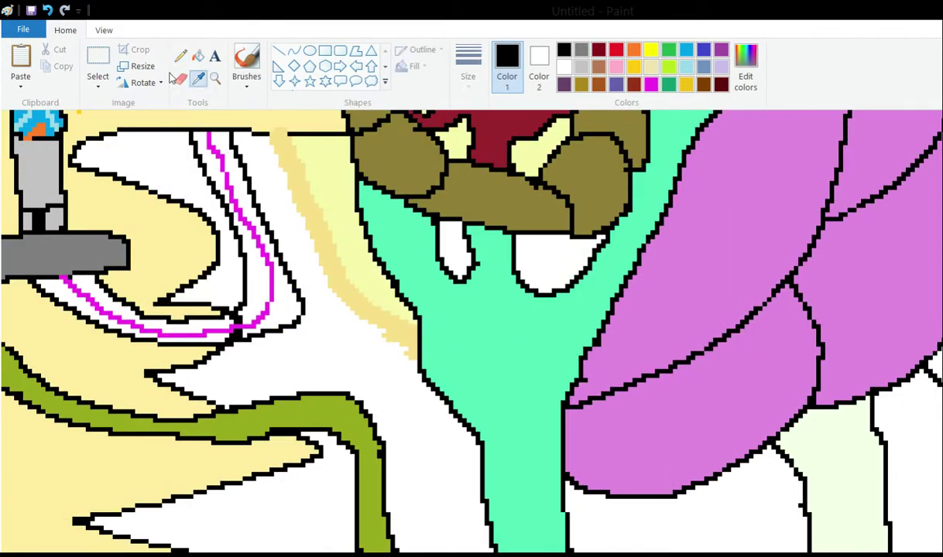
left_click(832, 441)
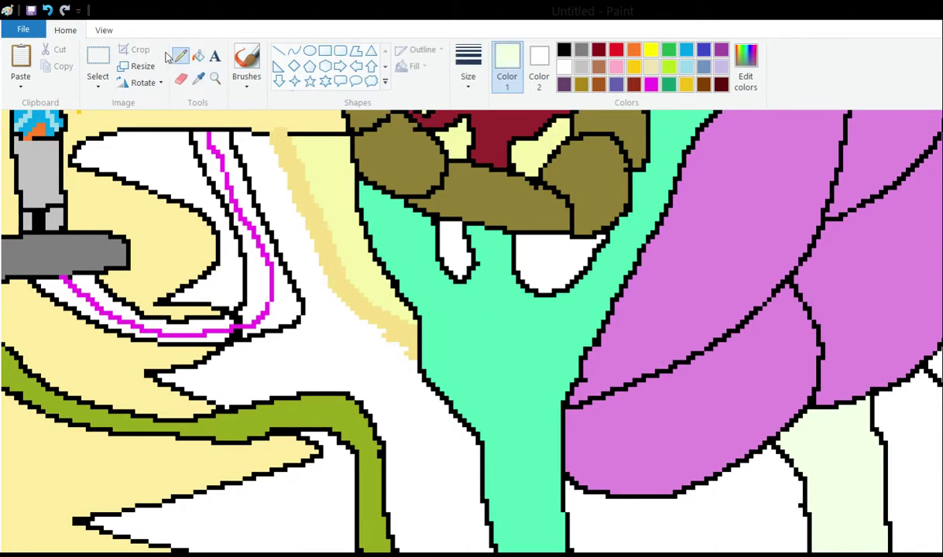
left_click(198, 57)
scroll(855, 178, "up", 6)
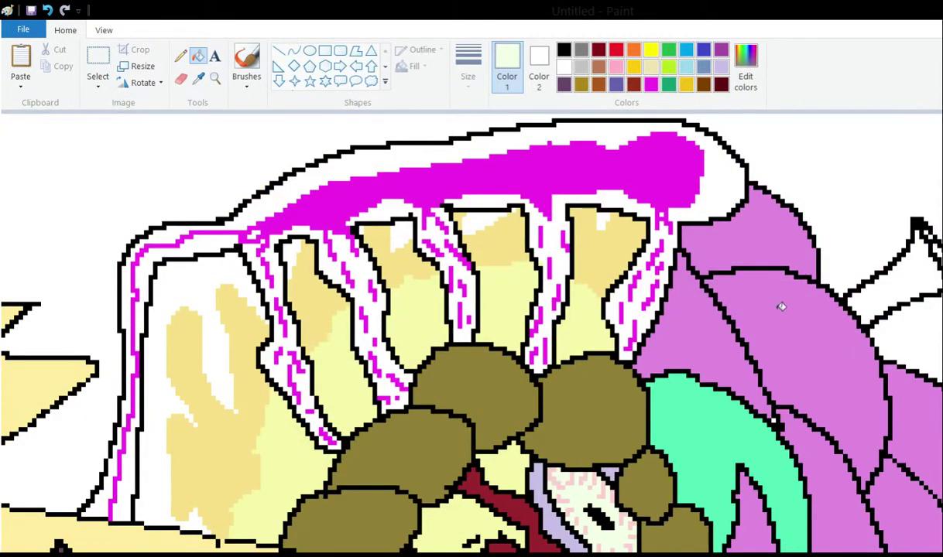
left_click(894, 279)
- Sample mint green from the round joint around the brown core and fill the tips of the claw spikes with it
left_click(198, 78)
scroll(773, 302, "down", 10)
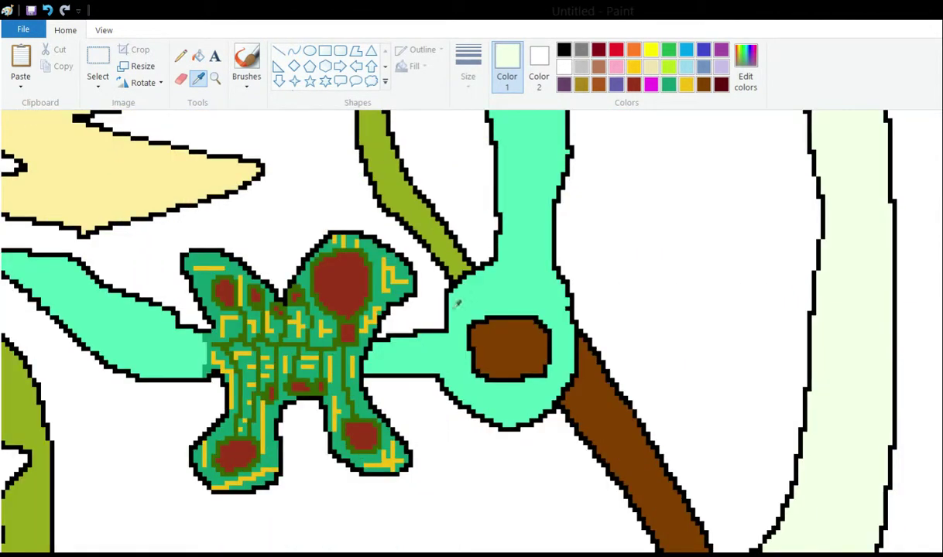
left_click(457, 304)
scroll(542, 325, "up", 10)
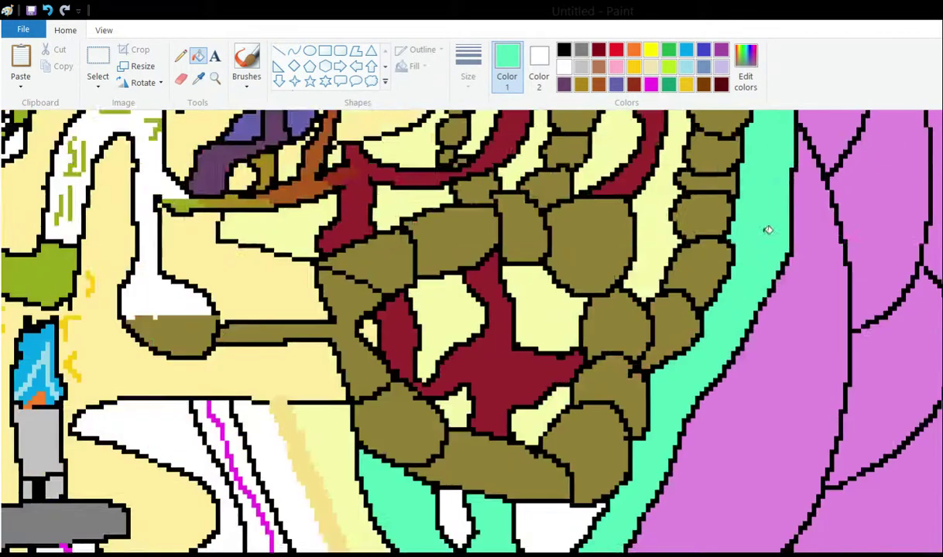
scroll(797, 373, "down", 6)
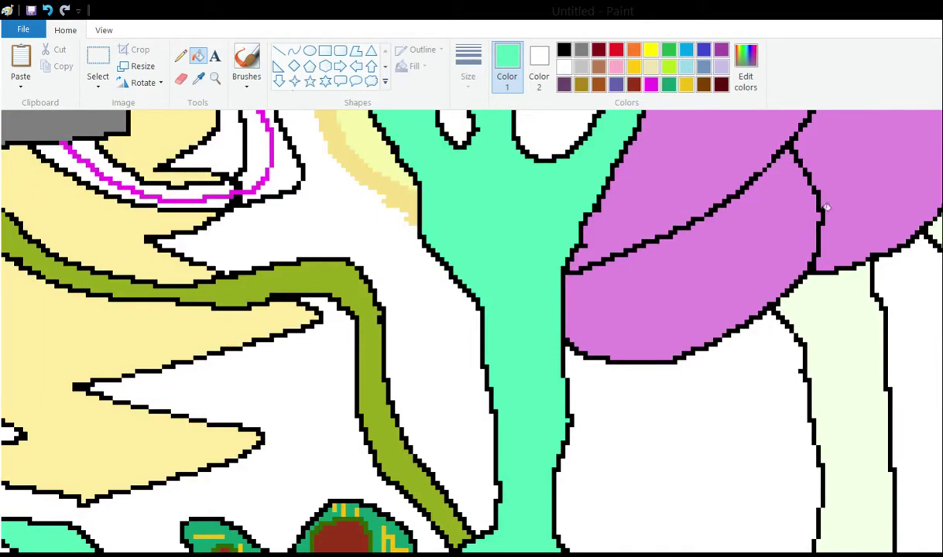
scroll(837, 198, "up", 5)
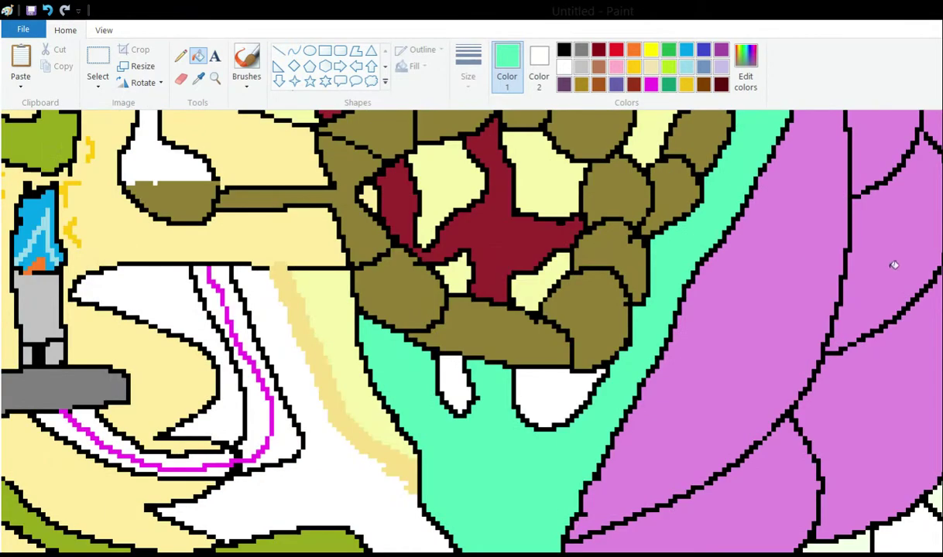
scroll(894, 263, "up", 3)
scroll(894, 282, "down", 5)
scroll(706, 313, "up", 3)
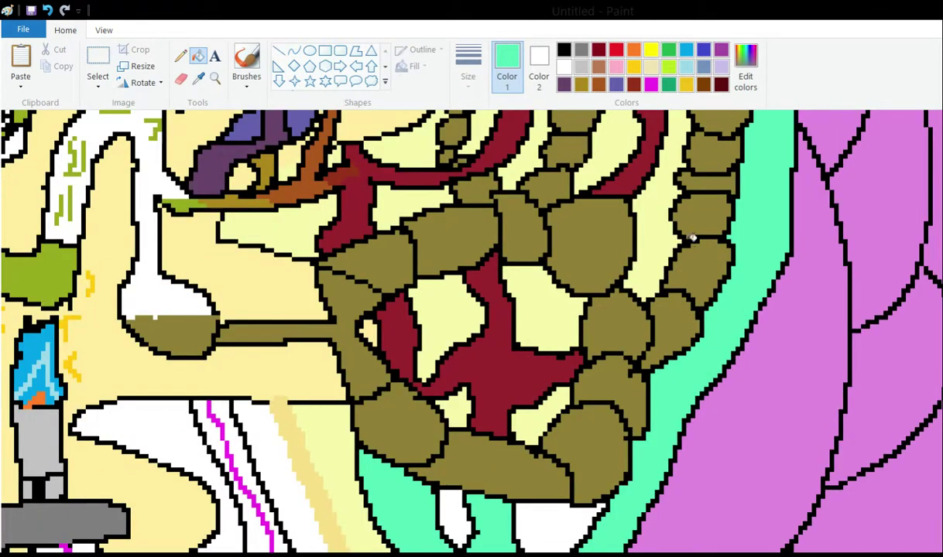
scroll(619, 287, "down", 5)
scroll(628, 279, "down", 10)
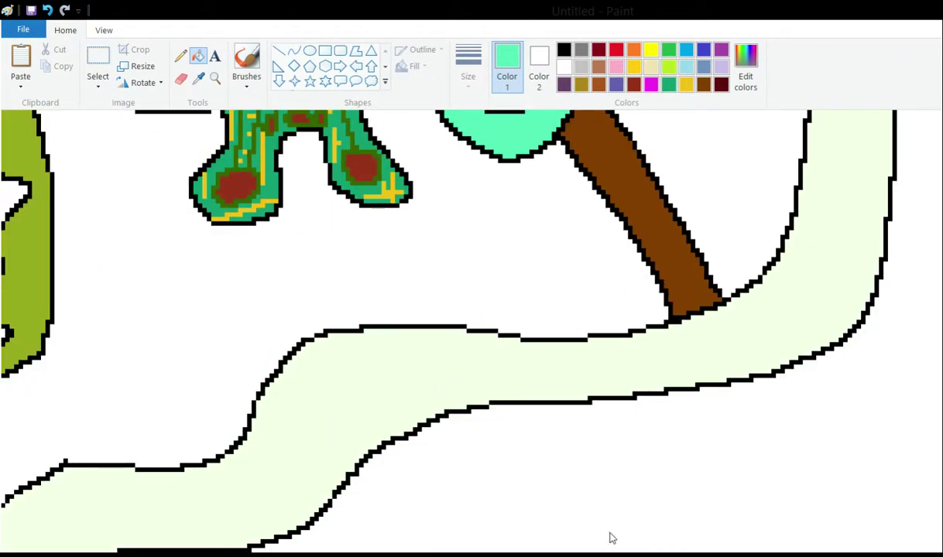
scroll(421, 536, "left", 6)
scroll(600, 505, "right", 6)
scroll(666, 263, "up", 5)
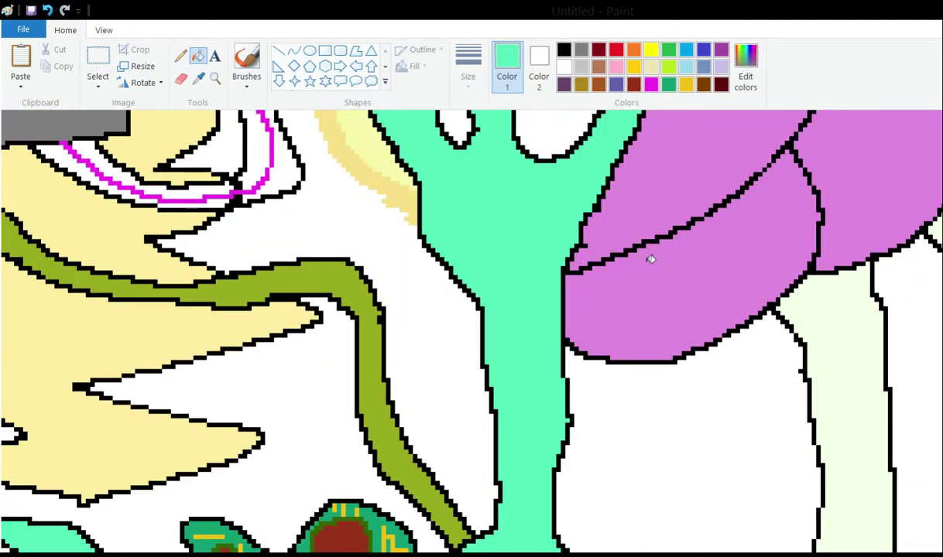
scroll(665, 263, "up", 10)
scroll(681, 259, "left", 5)
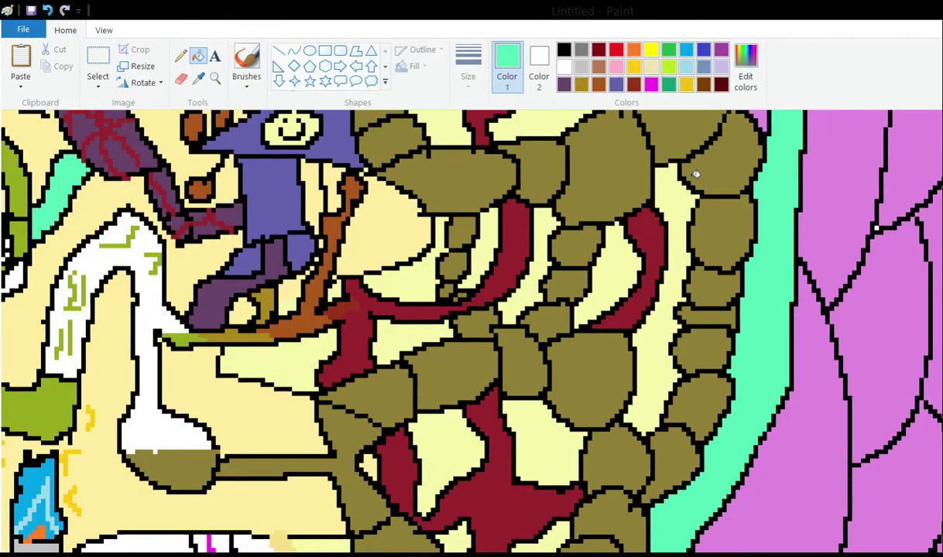
scroll(743, 225, "down", 10)
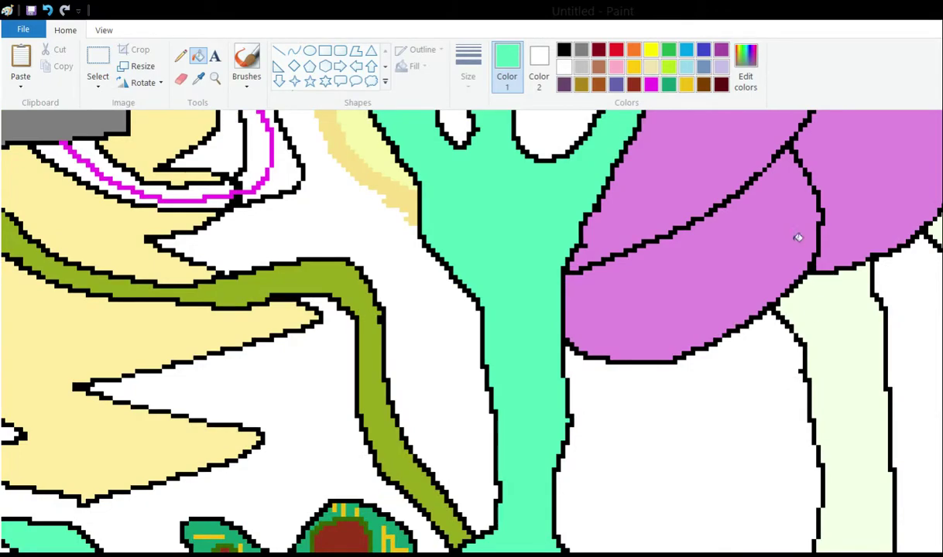
scroll(798, 238, "up", 5)
scroll(889, 290, "up", 10)
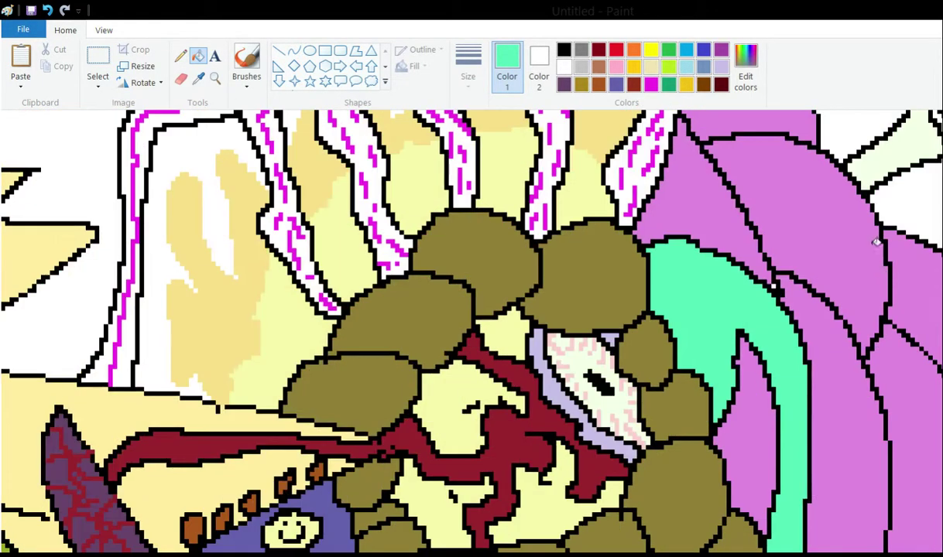
scroll(804, 178, "up", 3)
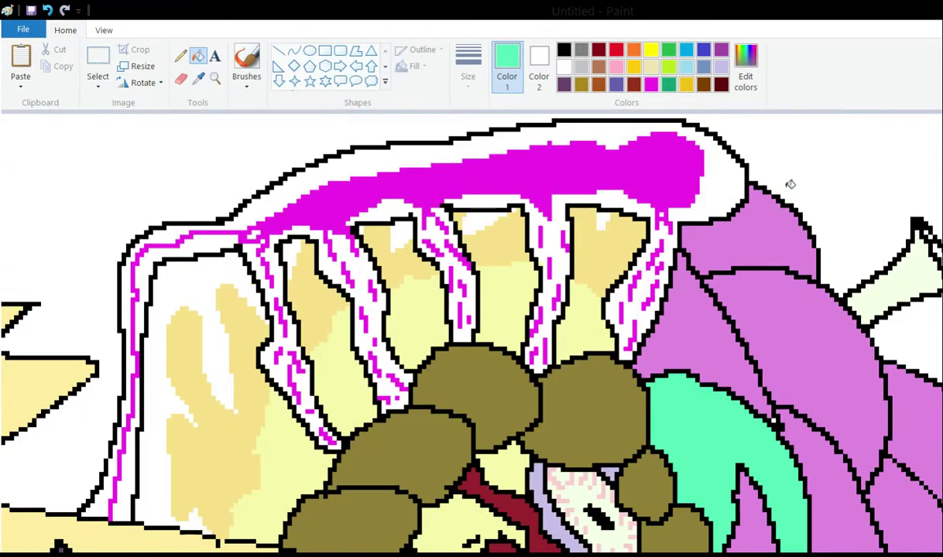
- Undo the stray mint fill on the purple scale beside the magenta bulb and switch to a black pencil
left_click(755, 204)
key("ctrl+z")
left_click(180, 56)
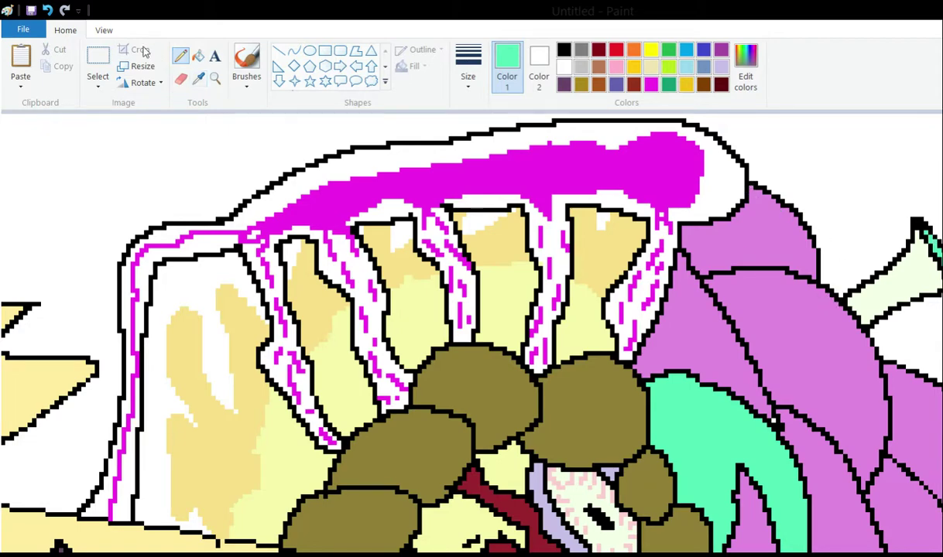
left_click(564, 49)
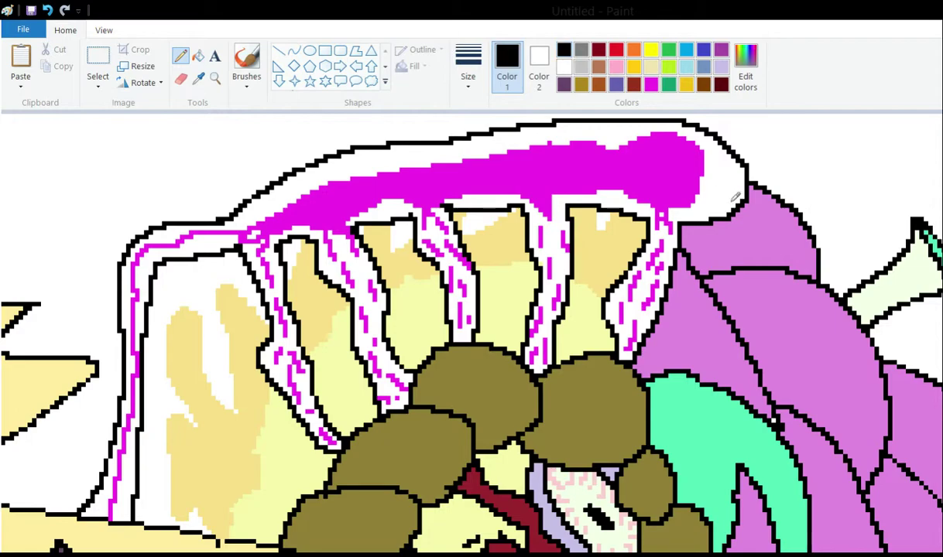
- Check the lower purple scales and the headband close up, then review the coloured figure at reduced zoom
scroll(826, 297, "down", 10)
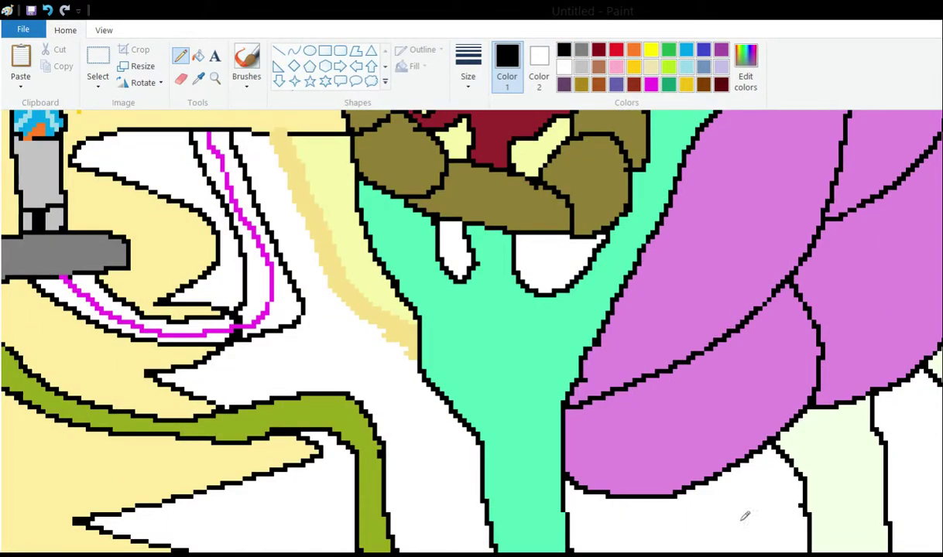
left_click_drag(738, 526, 331, 475)
scroll(391, 307, "up", 8)
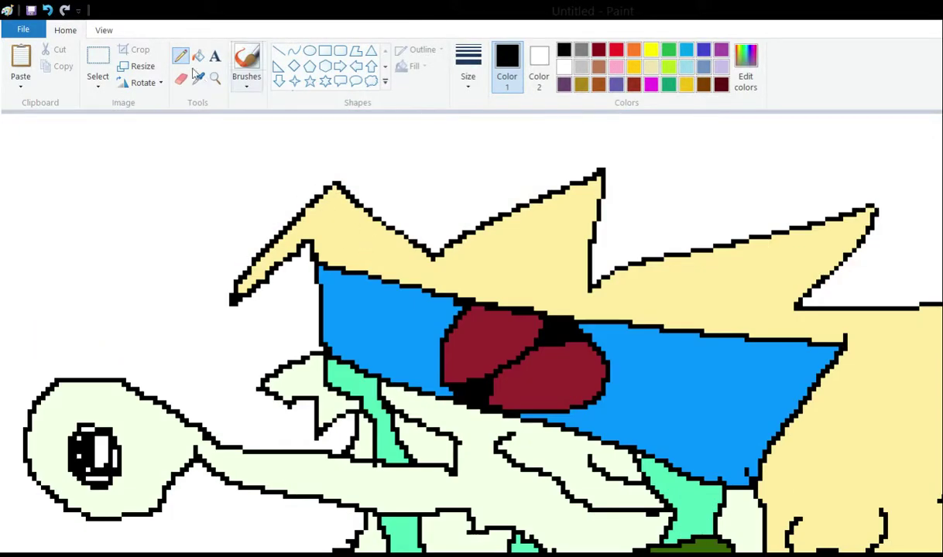
left_click(215, 79)
right_click(286, 206)
right_click(287, 206)
right_click(275, 225)
right_click(255, 255)
right_click(220, 317)
scroll(226, 361, "down", 1)
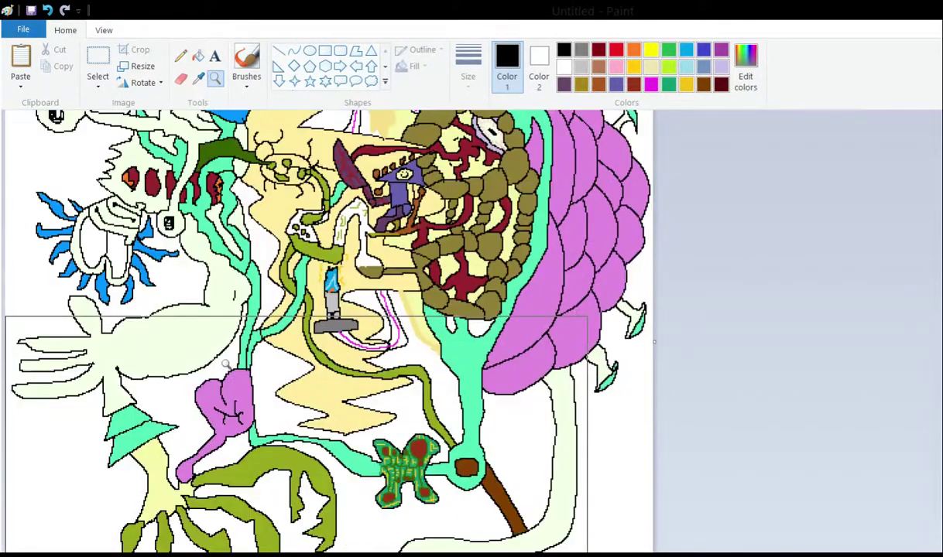
scroll(228, 356, "up", 1)
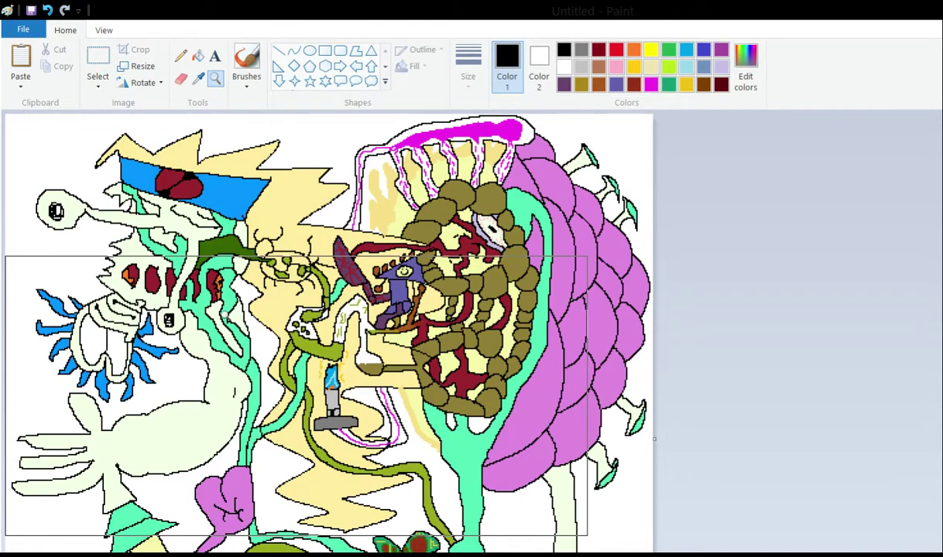
- Compare the upper body at medium zoom with the complete drawing shown in full on the canvas
right_click(295, 271)
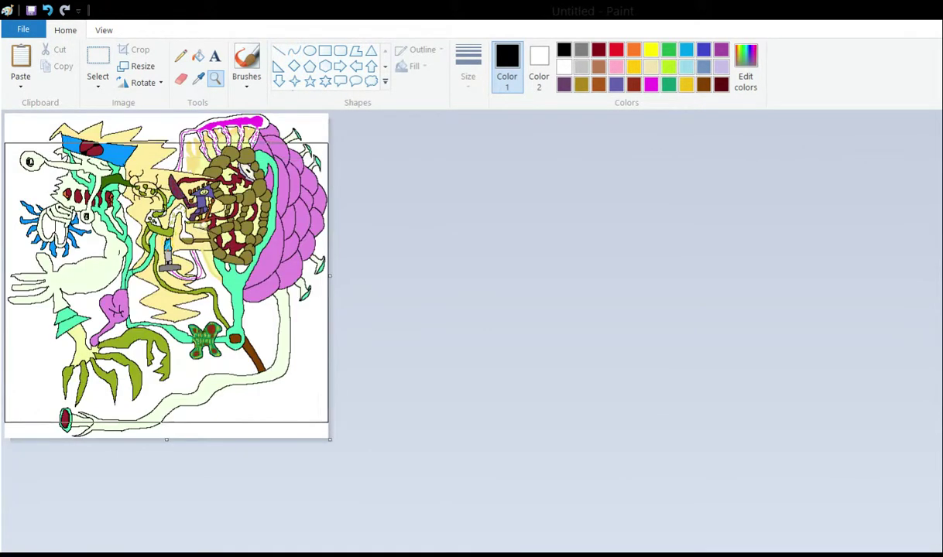
left_click(296, 271)
scroll(360, 298, "up", 1)
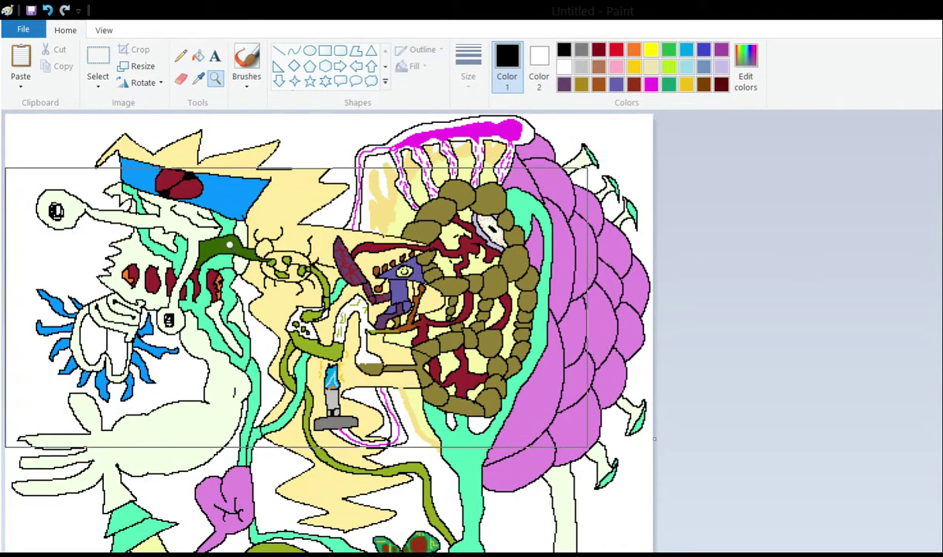
left_click(286, 307)
right_click(241, 249)
right_click(240, 249)
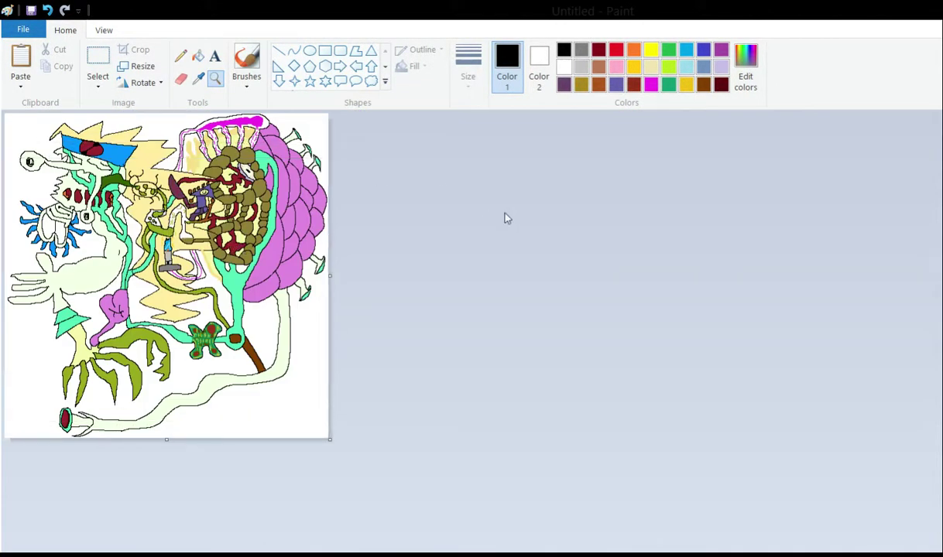